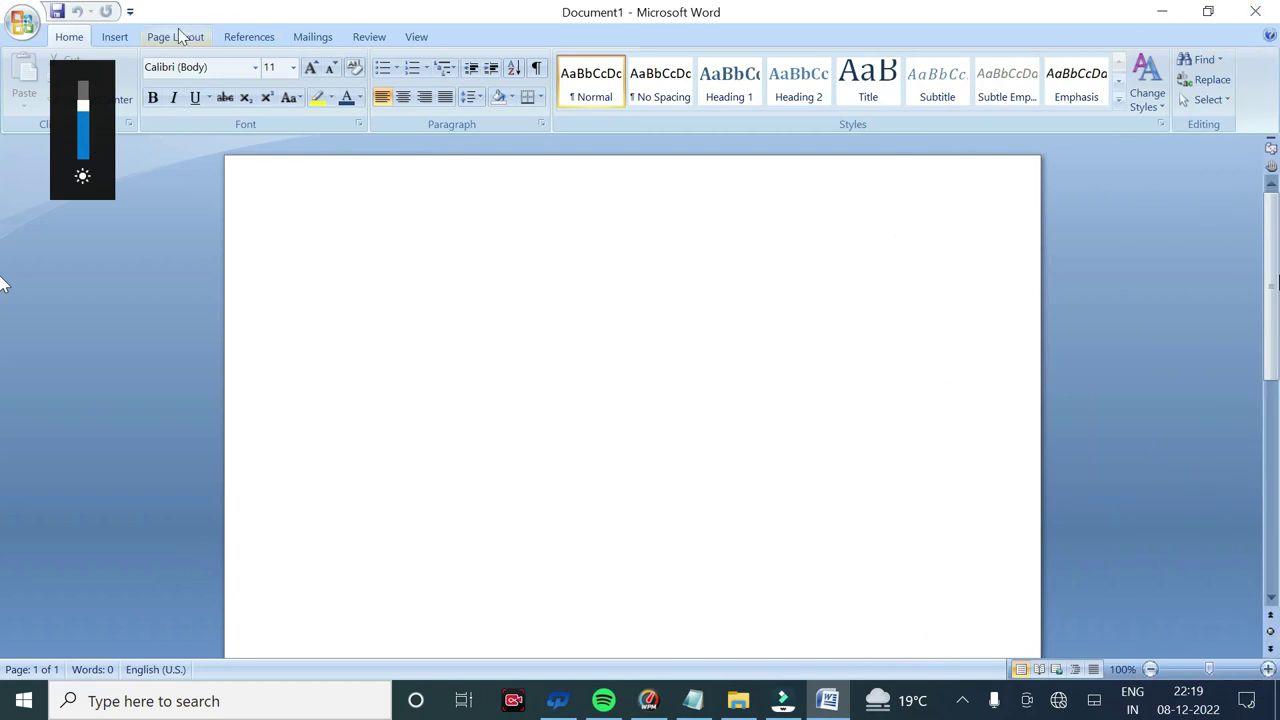
Switch the page orientation to landscape
click(114, 37)
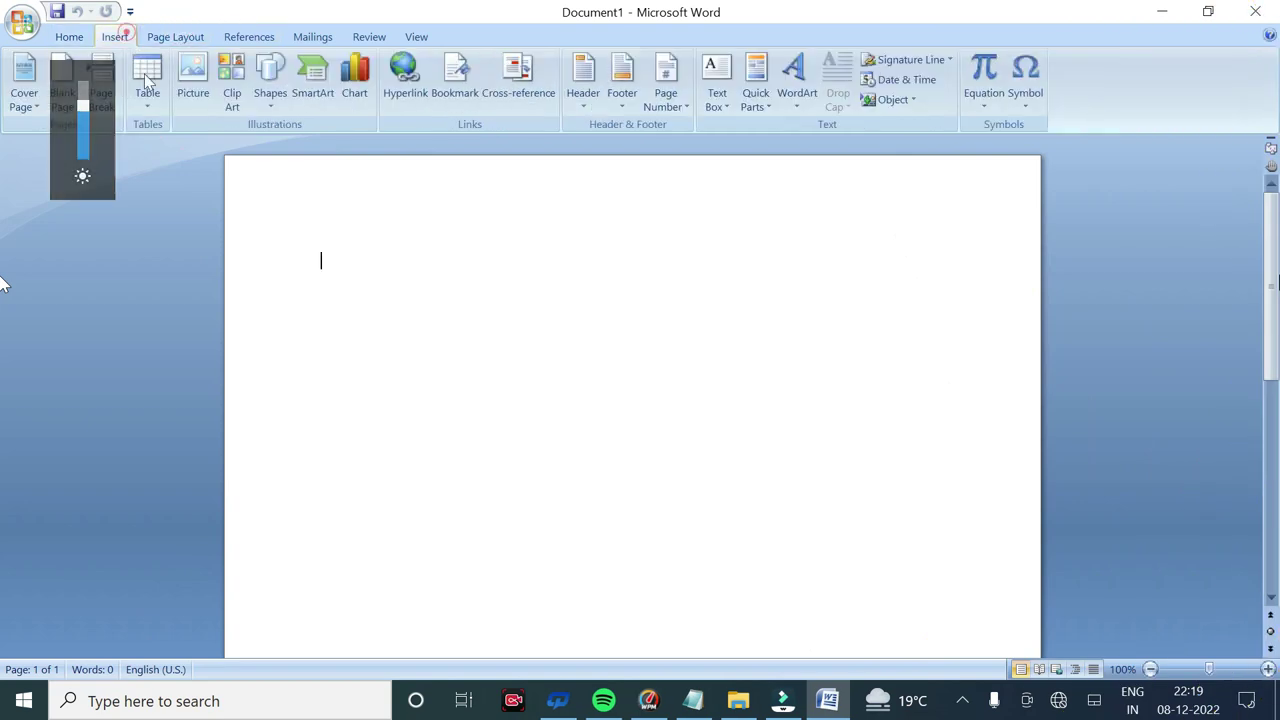
click(175, 37)
click(114, 37)
click(270, 75)
click(466, 240)
click(175, 37)
click(132, 80)
click(181, 80)
click(171, 174)
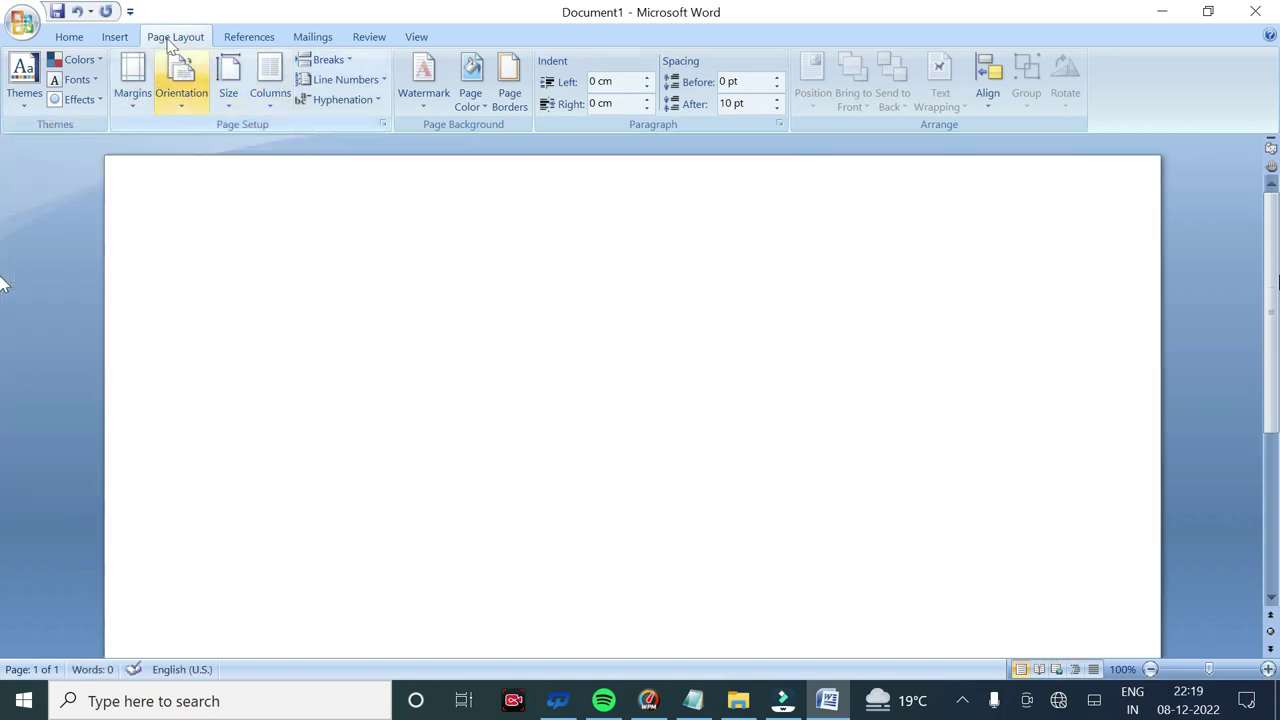
Draw a large rectangle across the page
click(114, 37)
click(270, 80)
click(131, 145)
mouse_move(171, 254)
mouse_down()
mouse_move(727, 618)
mouse_move(1094, 615)
mouse_up()
Fill the rectangle with custom pink (RGB 225, 162, 232) and remove its outline
click(660, 61)
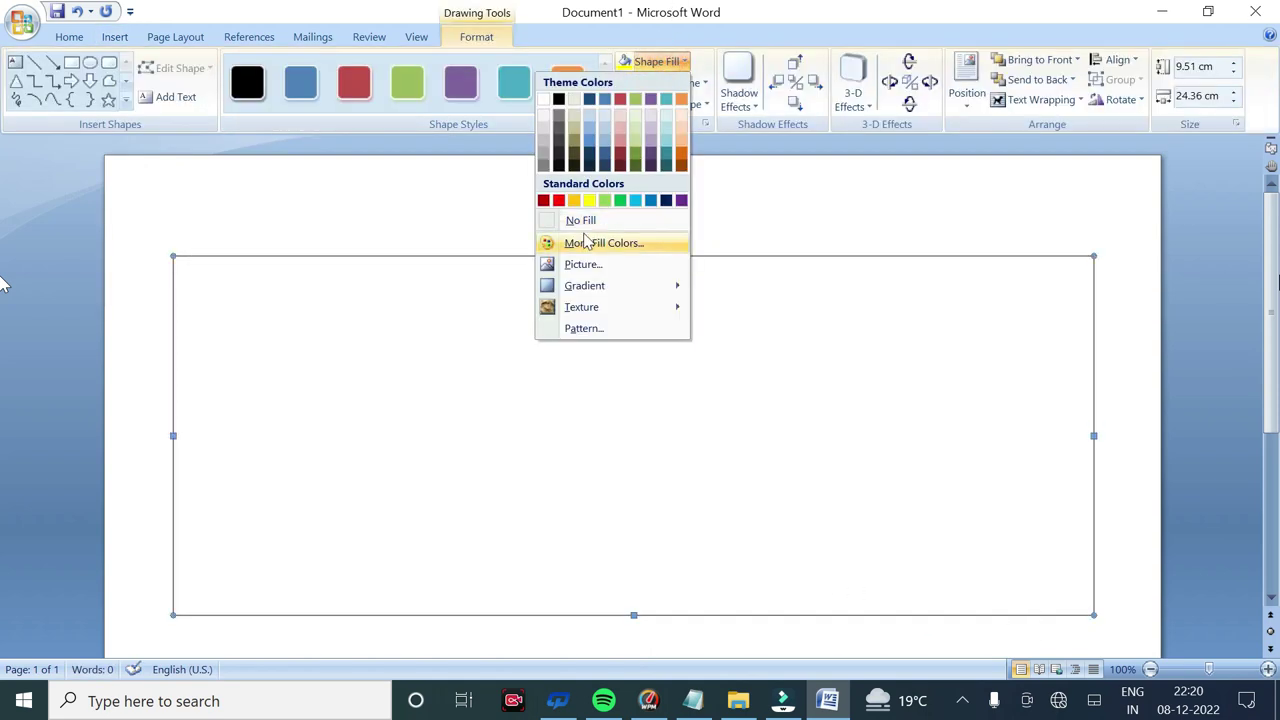
click(580, 242)
click(914, 168)
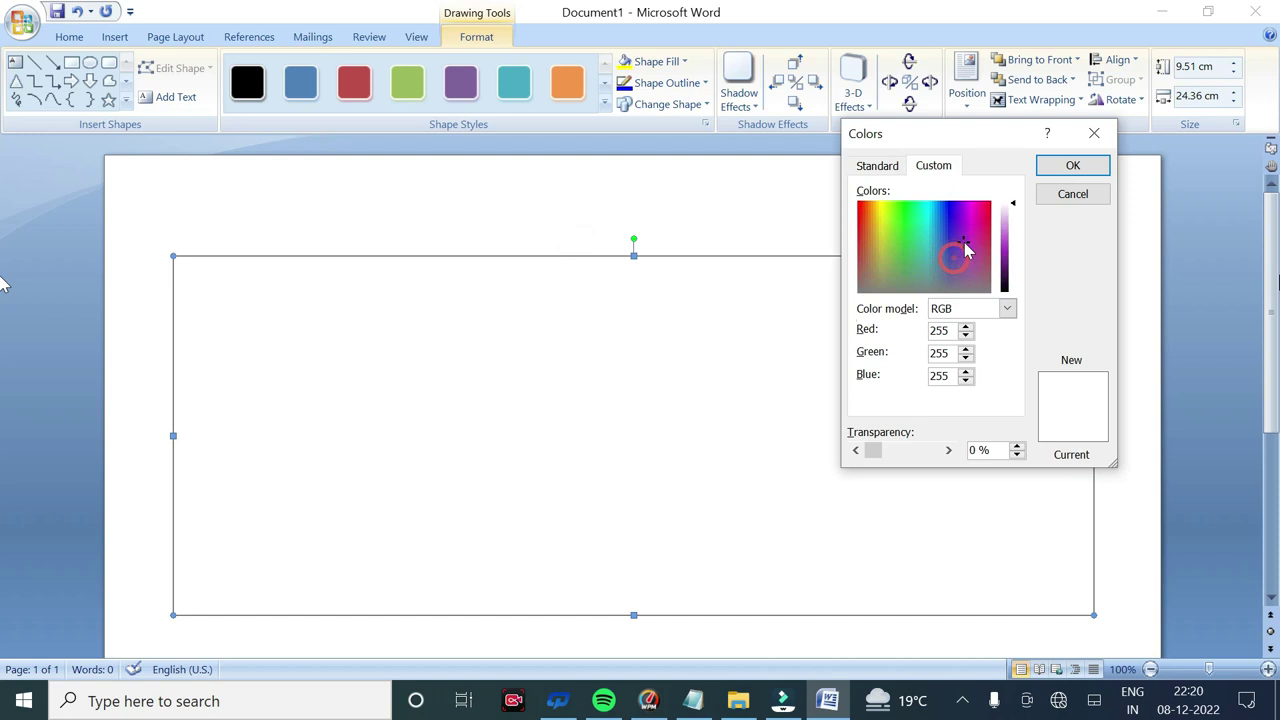
drag(1008, 206, 1018, 228)
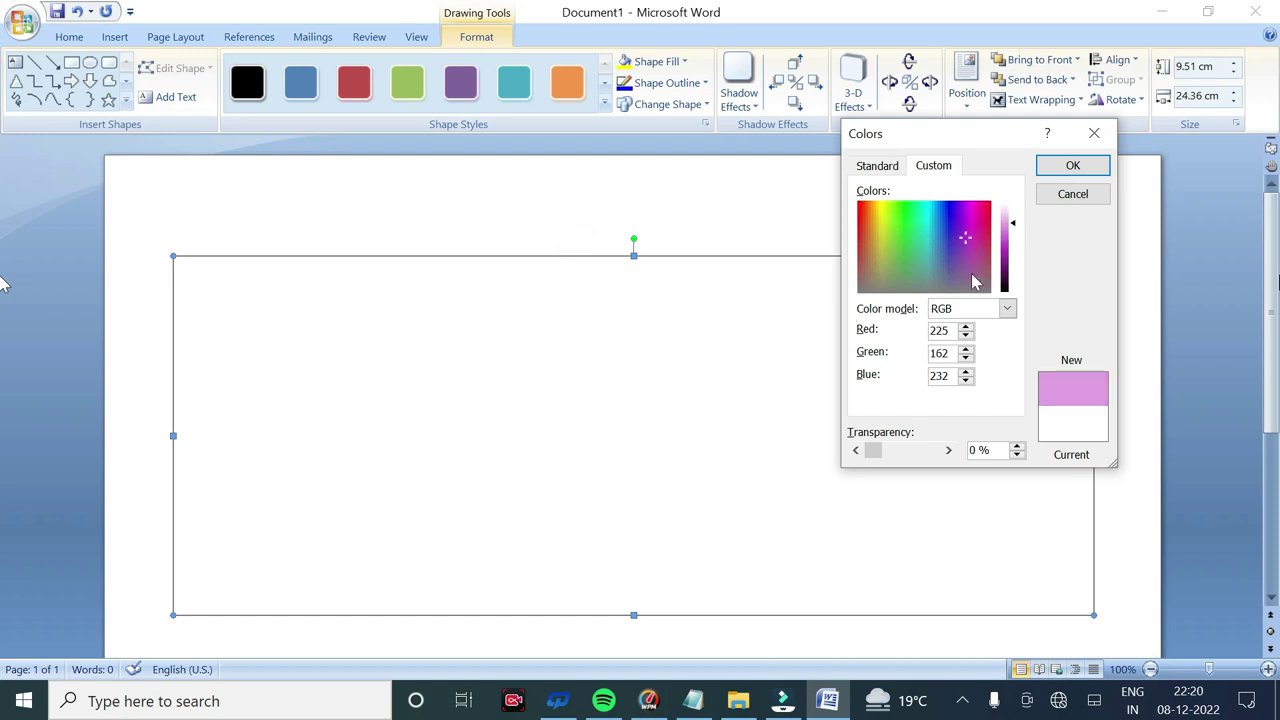
click(1072, 165)
click(686, 82)
click(580, 271)
Move the pink rectangle up and shorten it from the bottom edge
drag(740, 528, 740, 497)
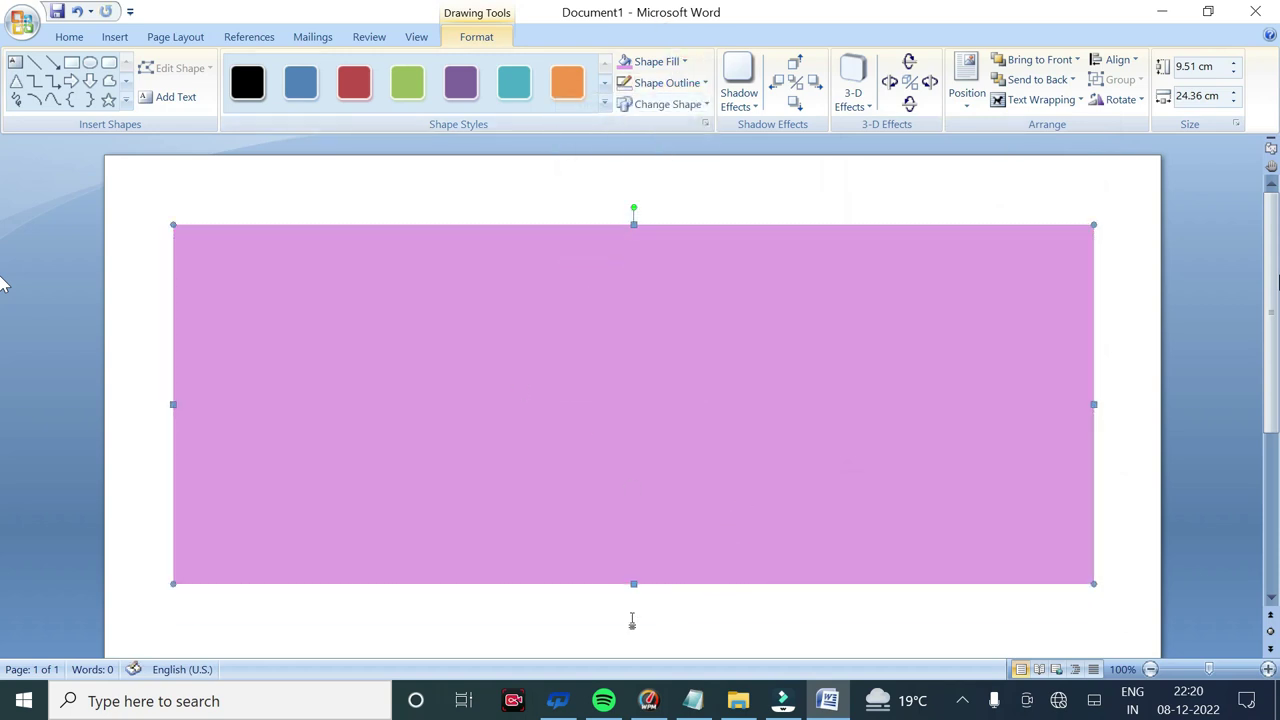
drag(633, 614, 633, 555)
click(1220, 442)
click(737, 462)
Draw a long text box across the top of the pink rectangle
click(1193, 392)
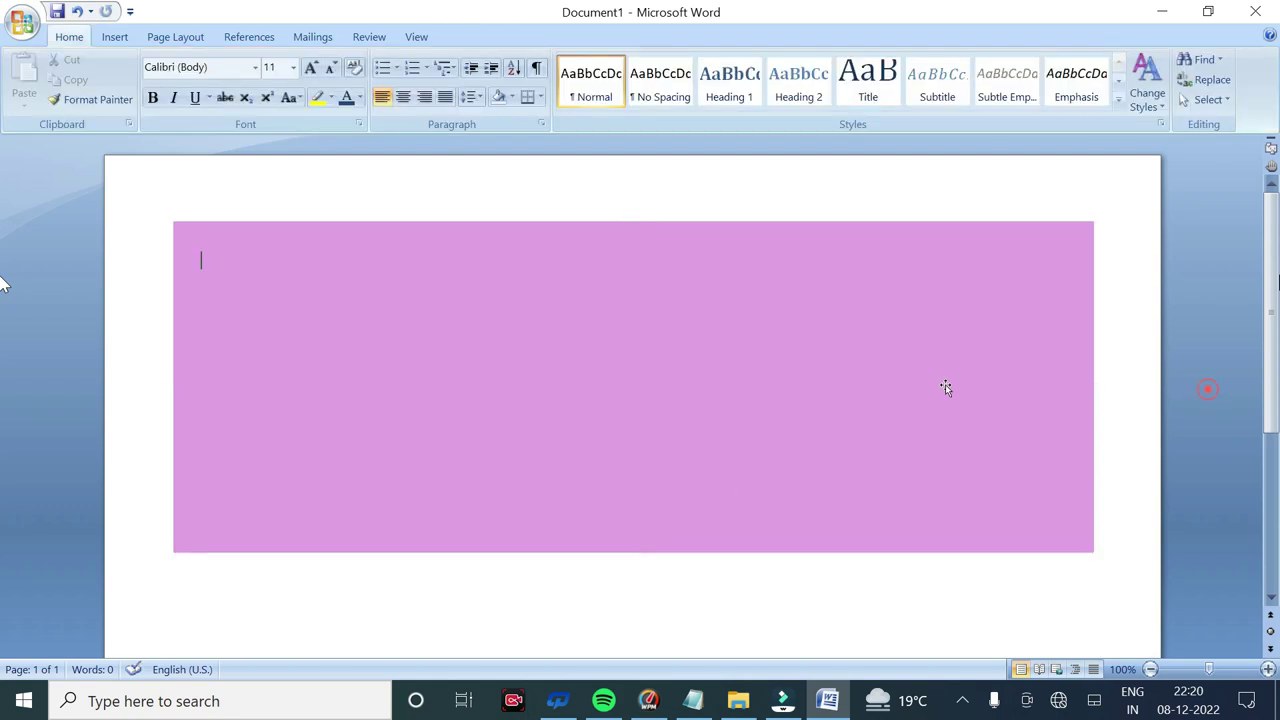
click(113, 37)
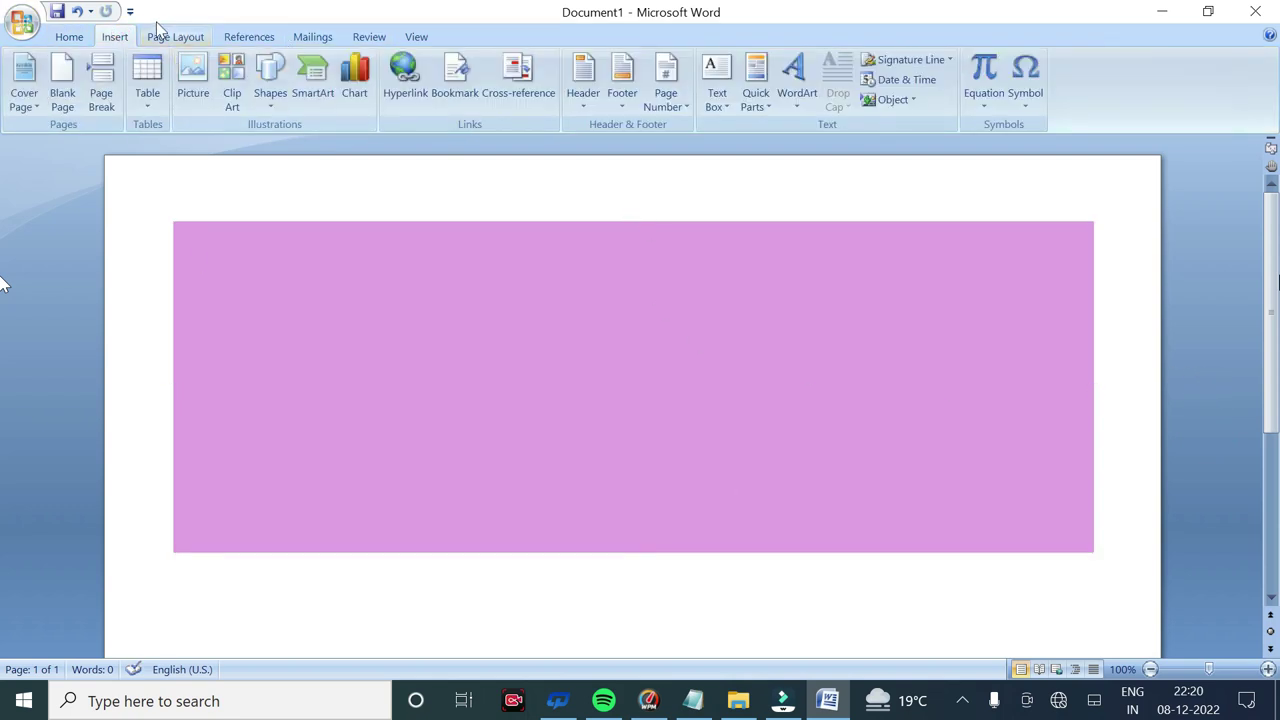
click(270, 78)
click(76, 143)
mouse_move(328, 249)
mouse_down()
mouse_move(922, 292)
mouse_move(970, 272)
mouse_up()
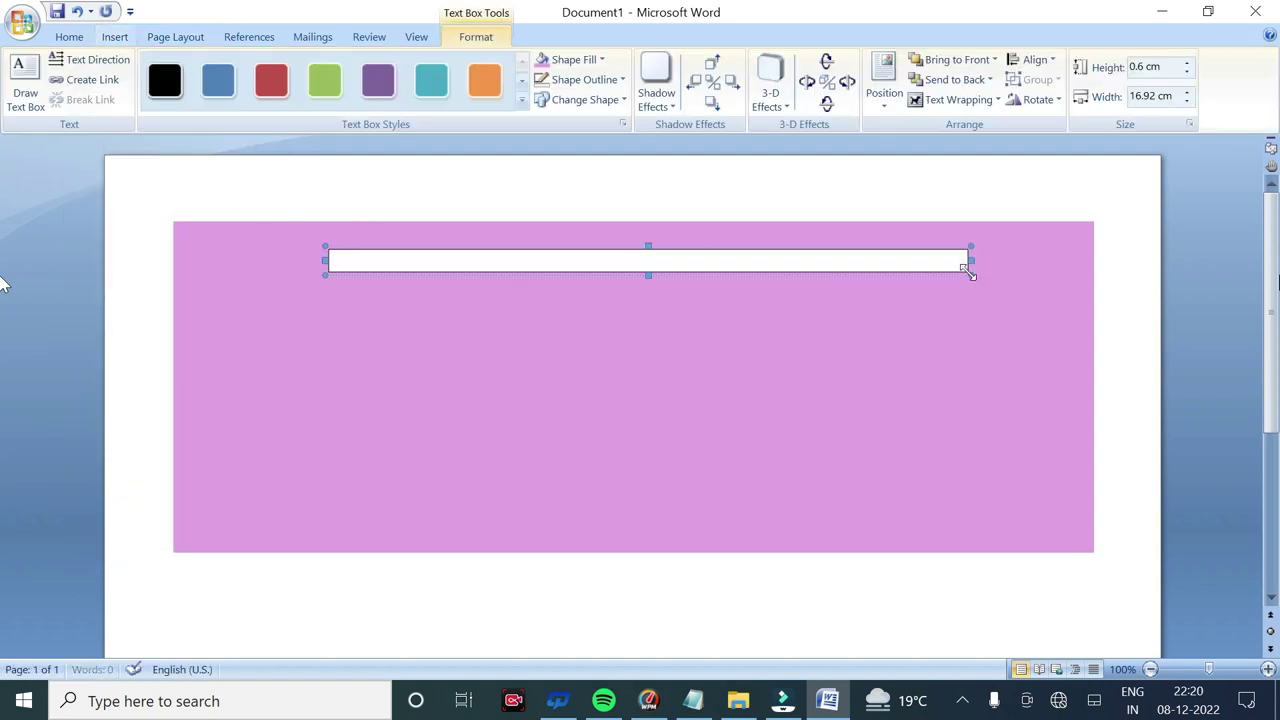
click(69, 36)
Set the text box font to Kruti Dev 011 and make the box taller
click(255, 67)
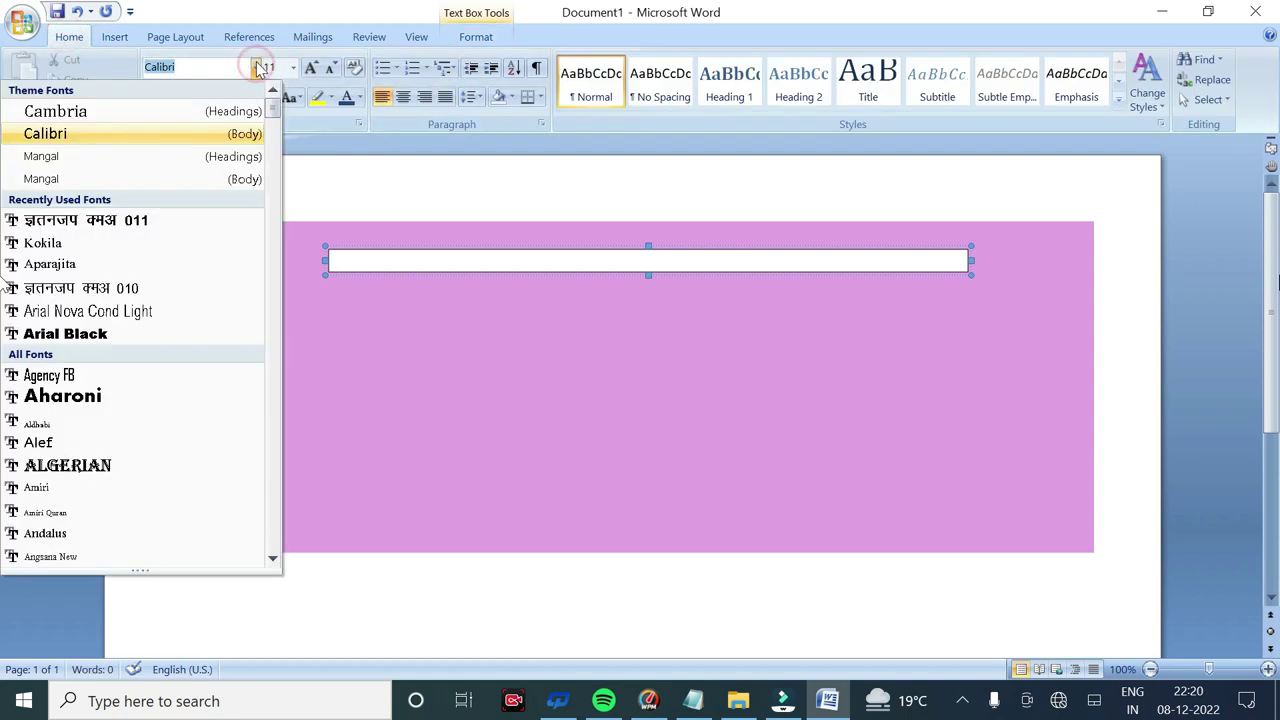
text(Kur)
click(120, 216)
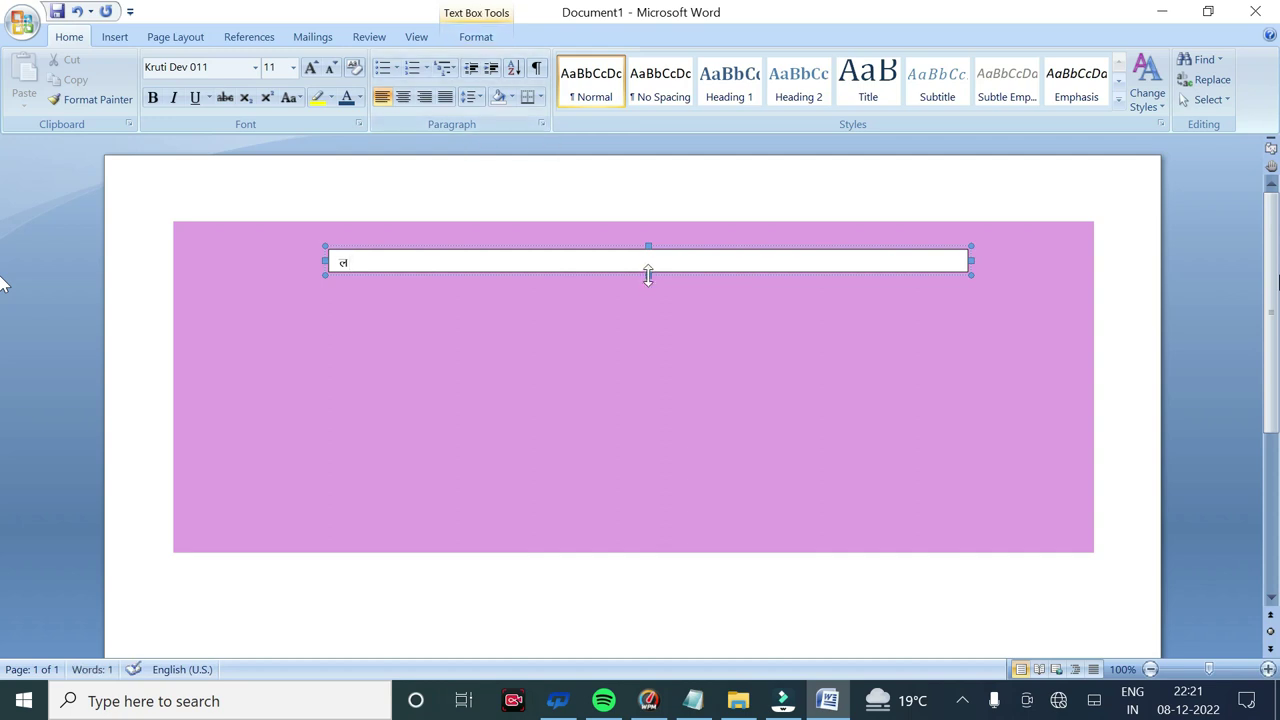
drag(648, 275, 648, 299)
Type the Hindi heading 'लूज पनना–केवल शाखा में रुपये' in Kruti Dev, fixing typos
click(411, 257)
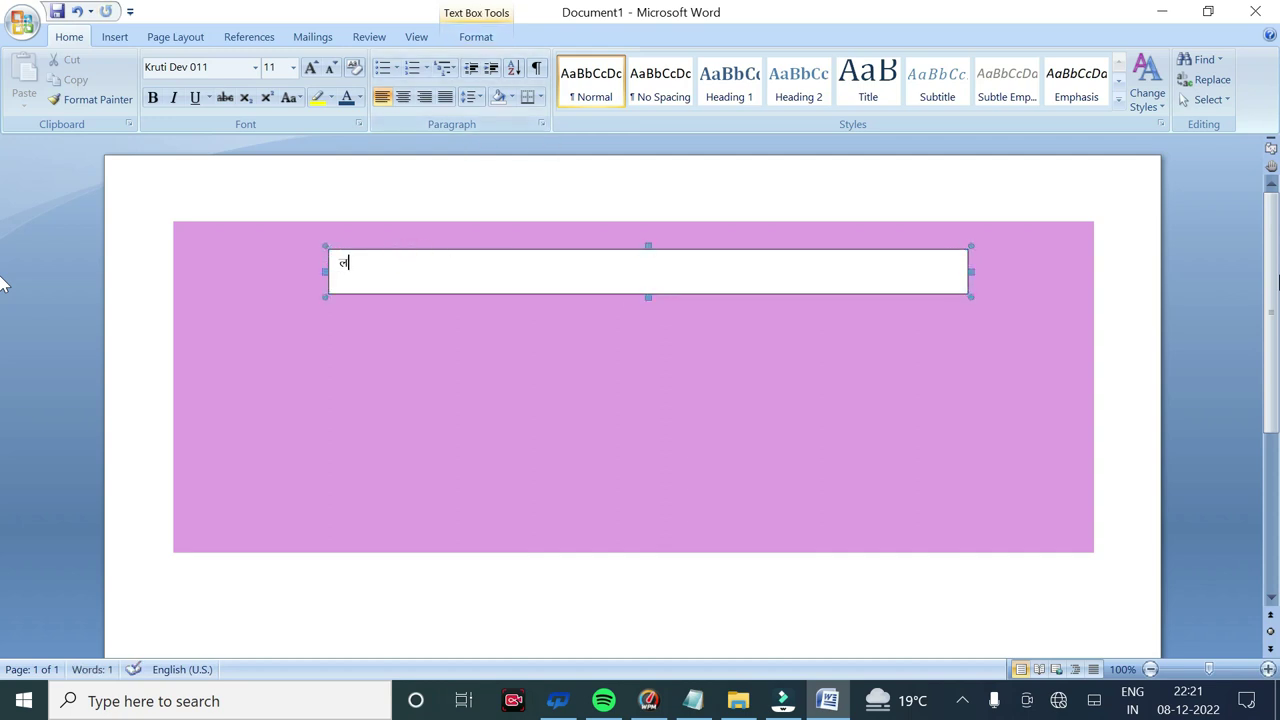
text(t )
text(i)
text(uuk)
text(=)
key(BackSpace)
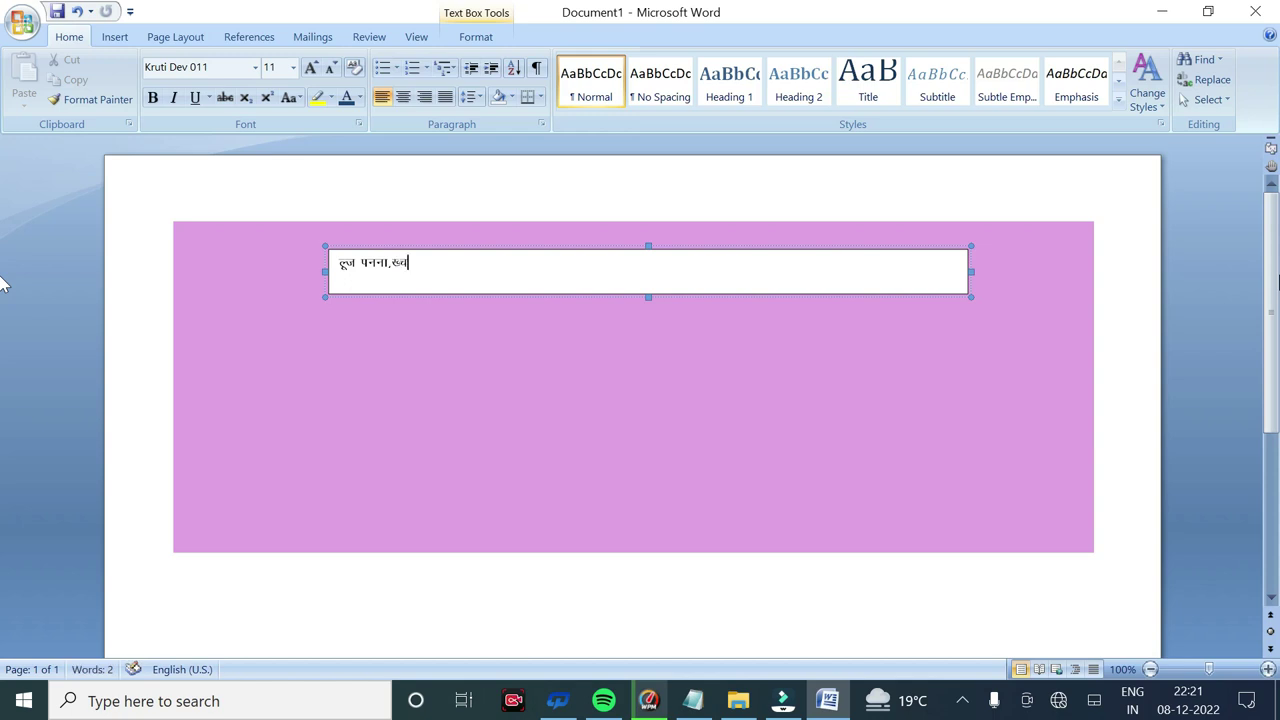
text(990..==7-)
key(BackSpace)
key(BackSpace)
key(BackSpace)
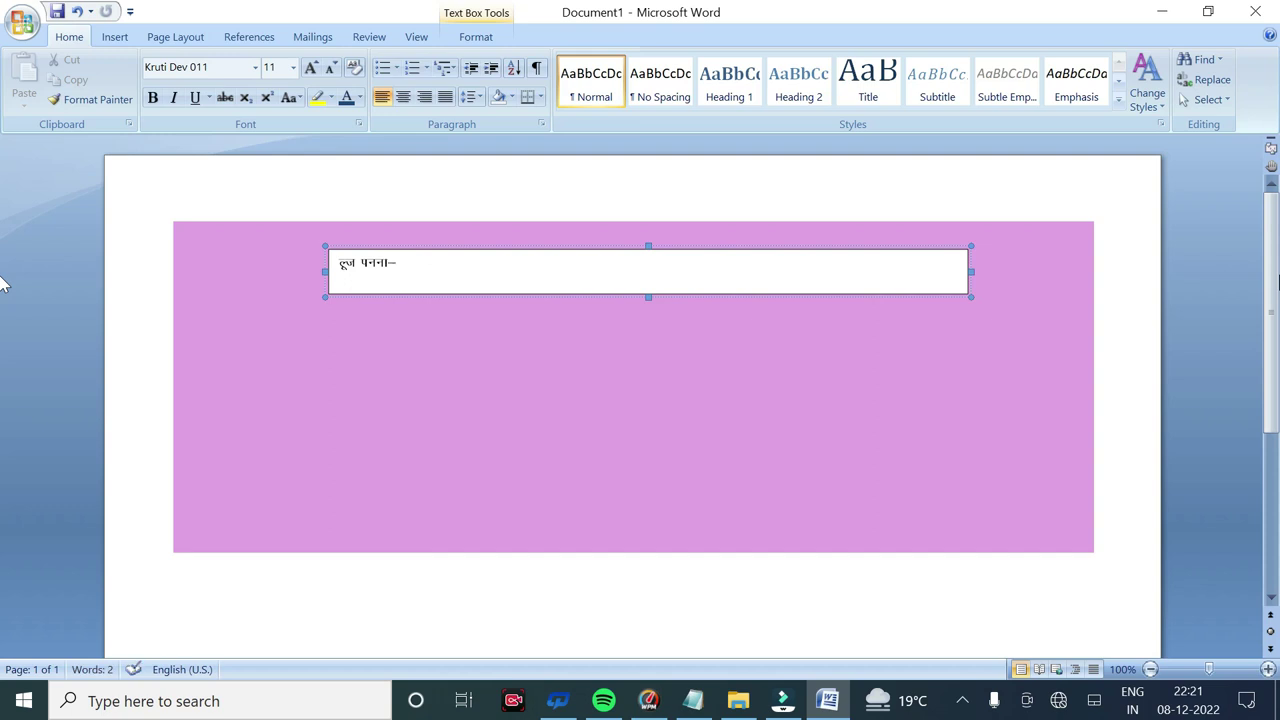
text(s)
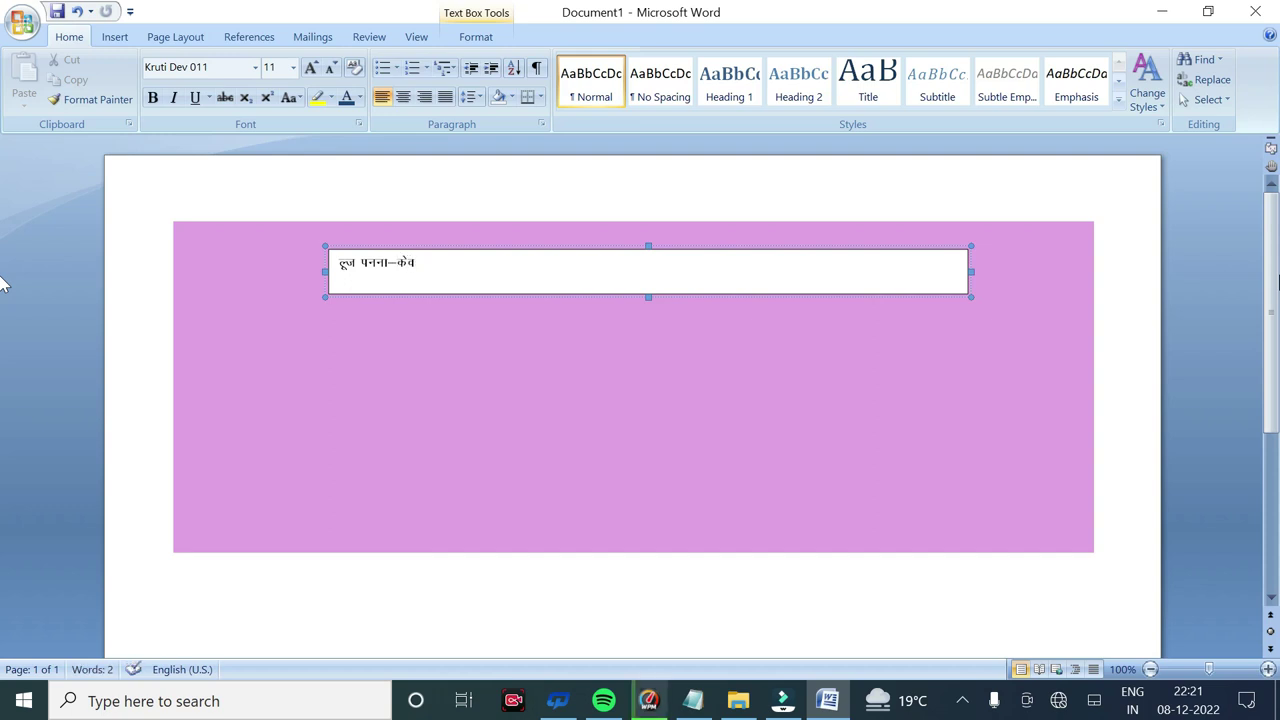
text( >,,,mn)
key(BackSpace)
key(BackSpace)
key(BackSpace)
key(BackSpace)
key(BackSpace)
key(BackSpace)
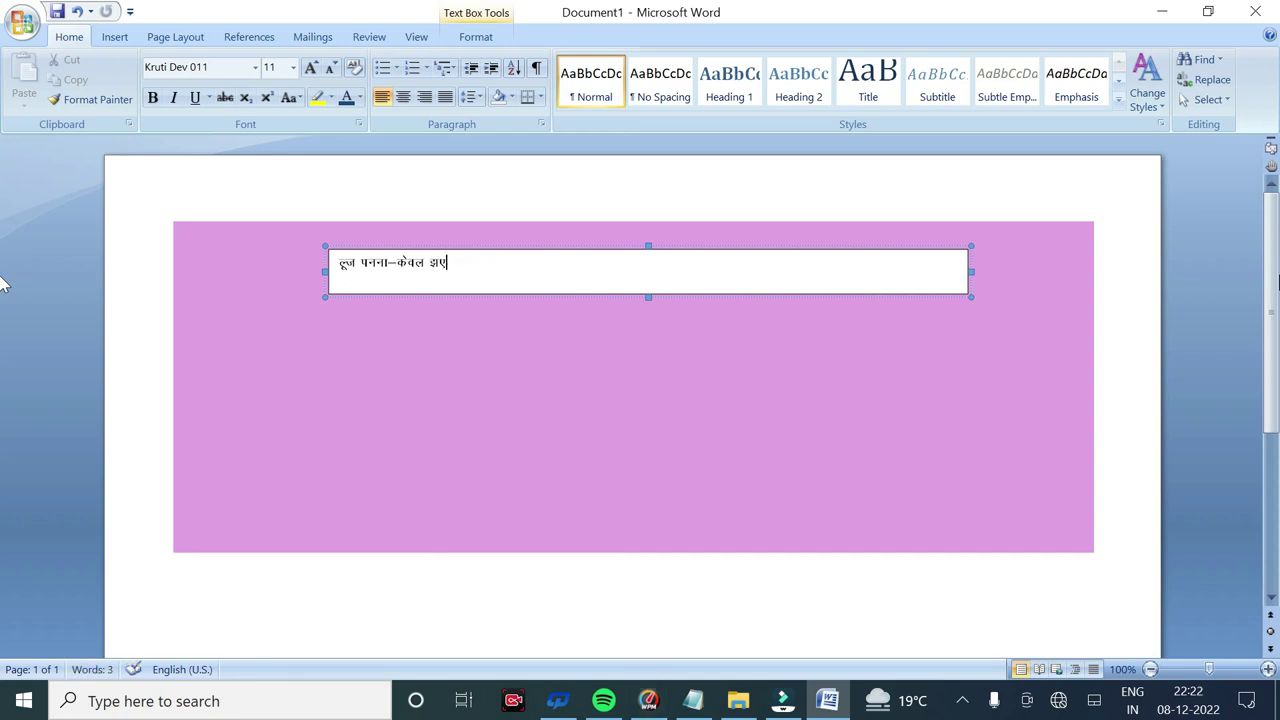
key(BackSpace)
text(?)
text('')
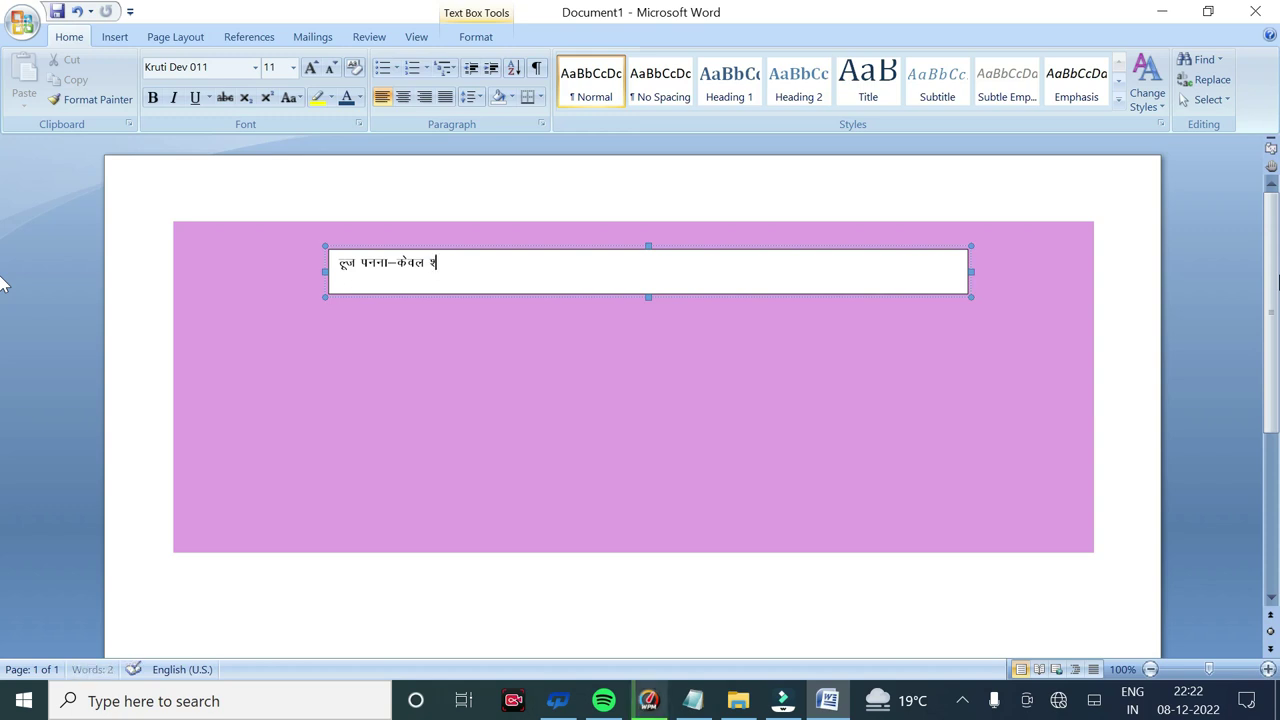
text(#)
text(k)
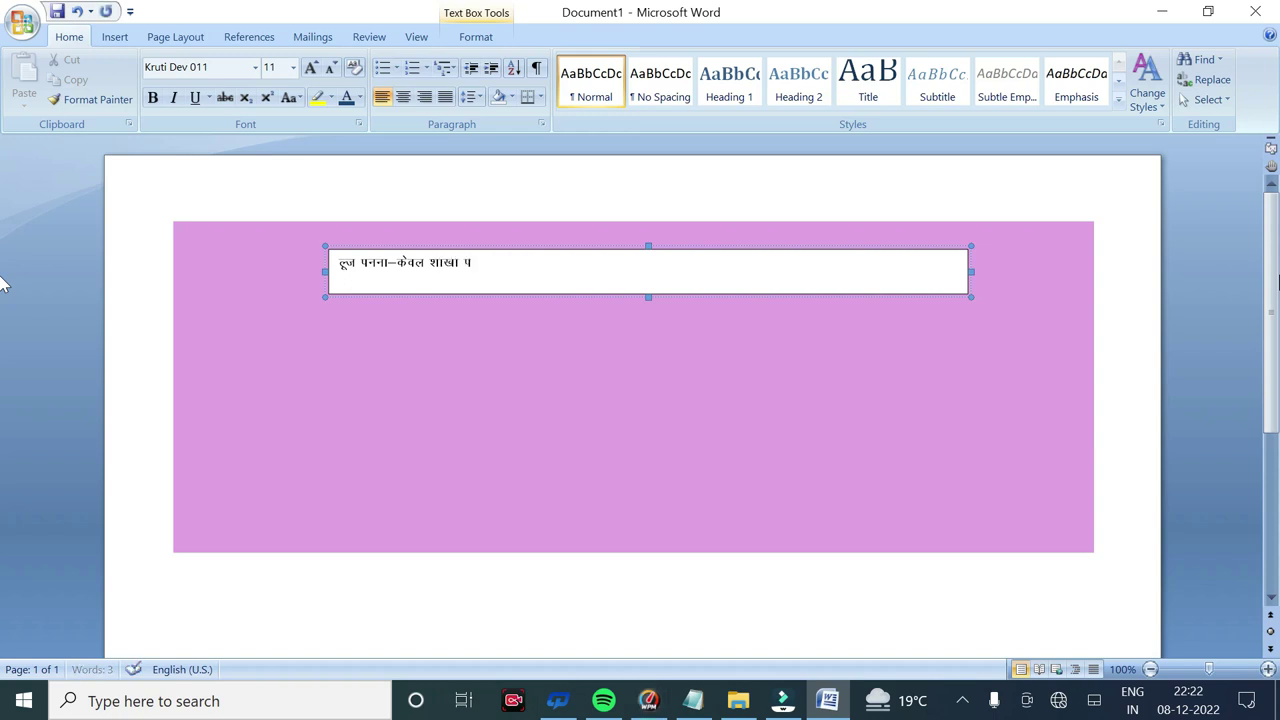
text( esa)
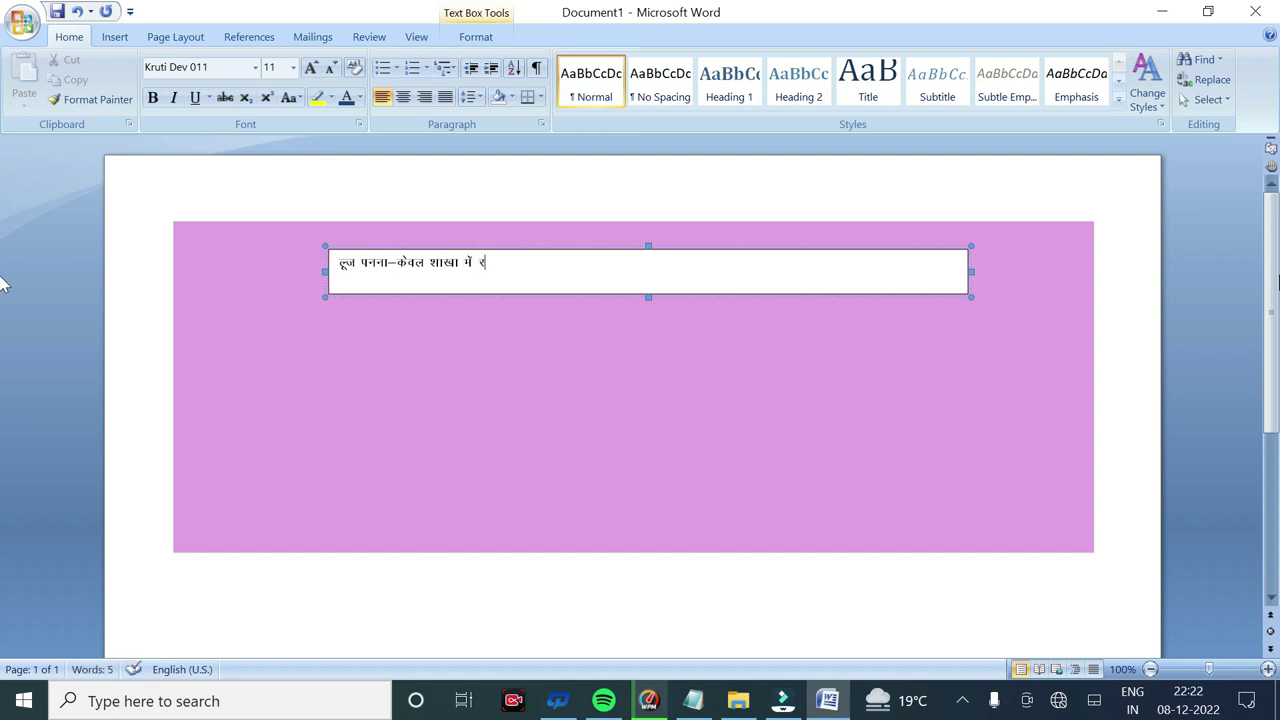
text(i;sa)
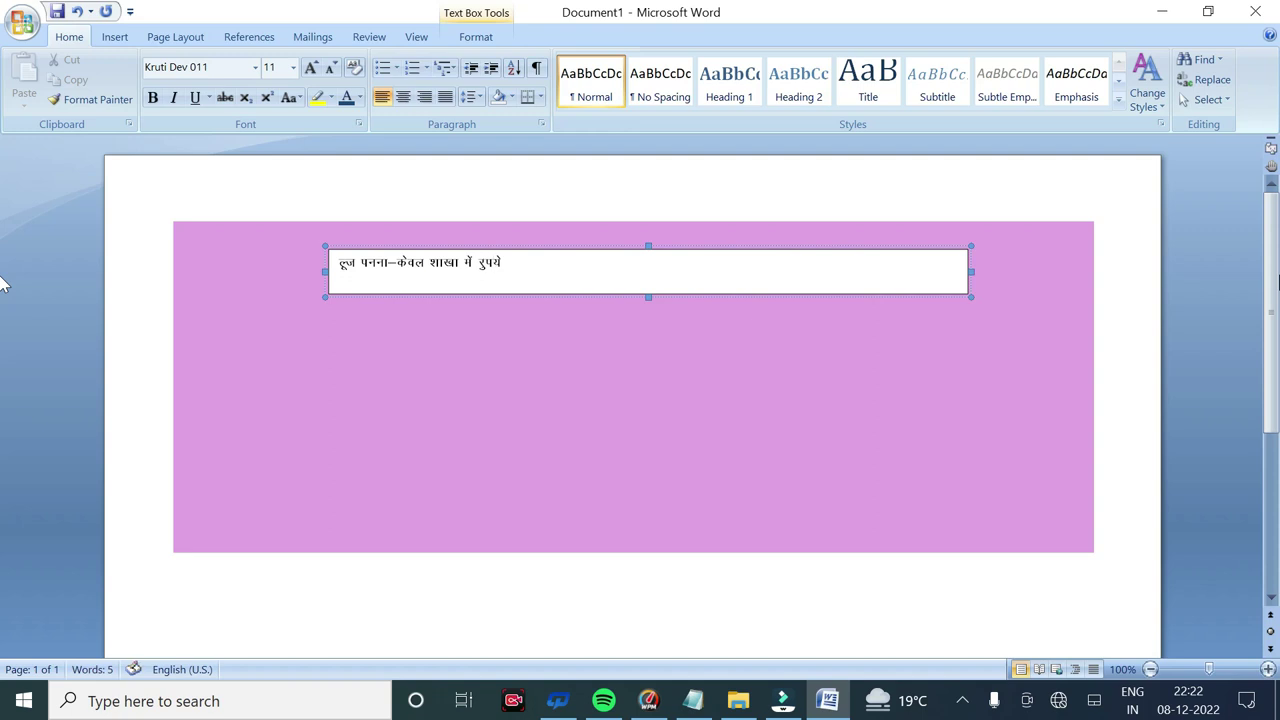
Continue the heading with '25000 – तक के नगद संव्यहार के लिये', correcting mistyped glyphs
text(25)
text(00)
text(/)
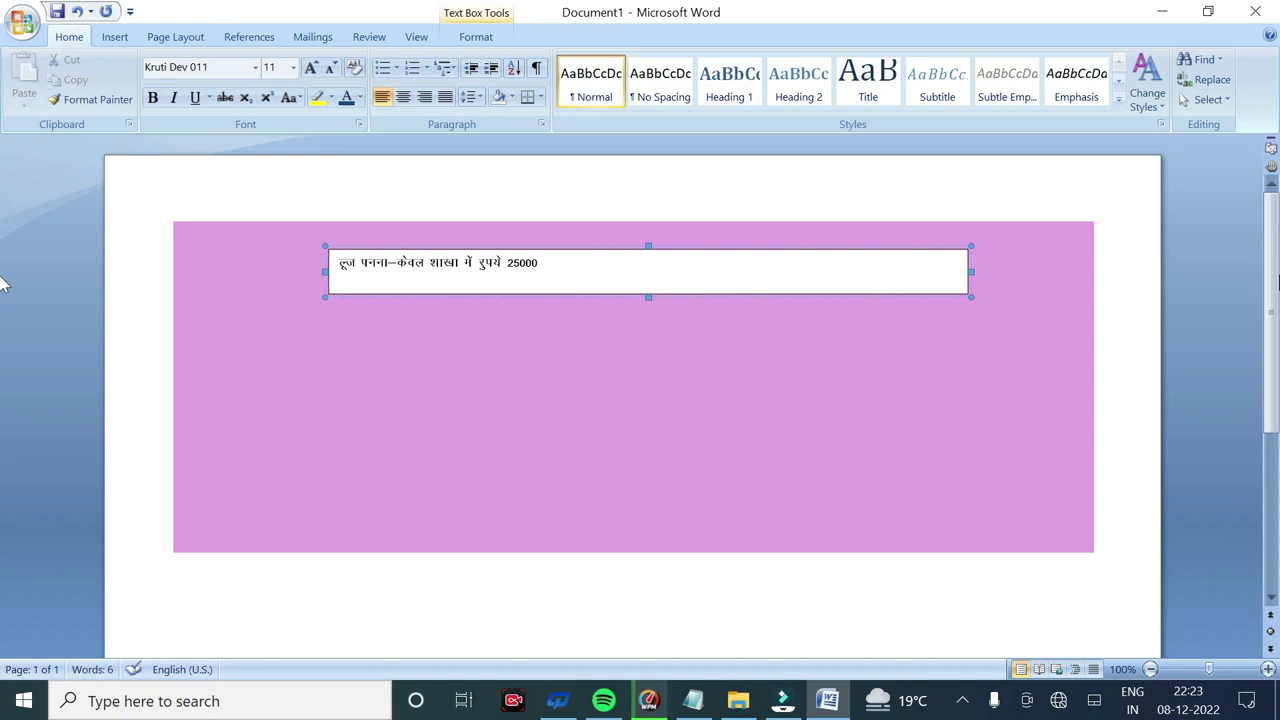
text( &)
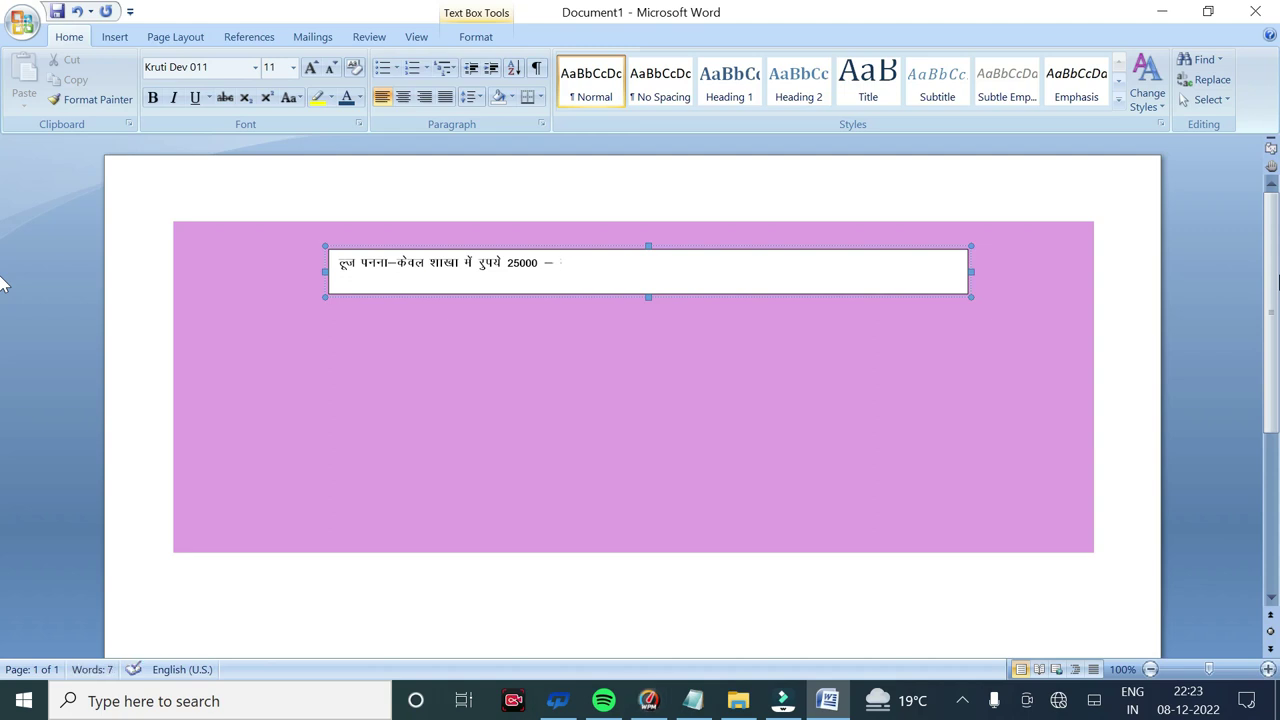
text(d ds)
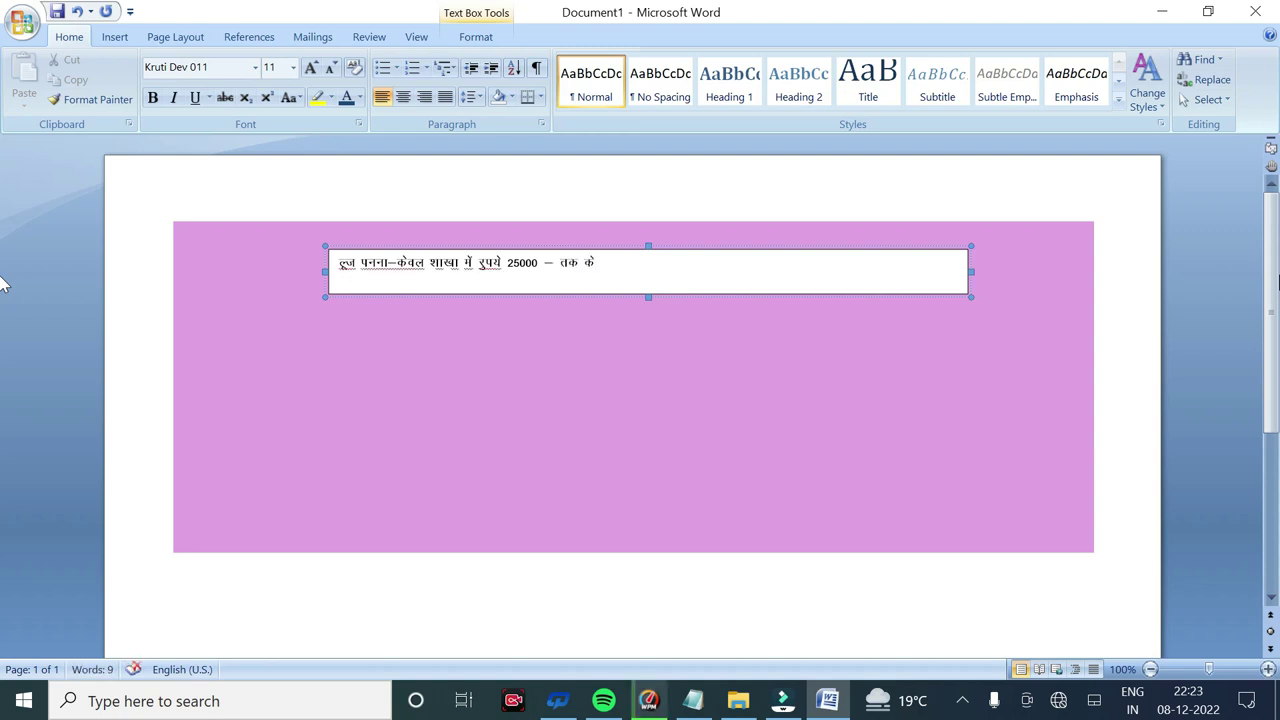
text( A)
key(BackSpace)
text(i)
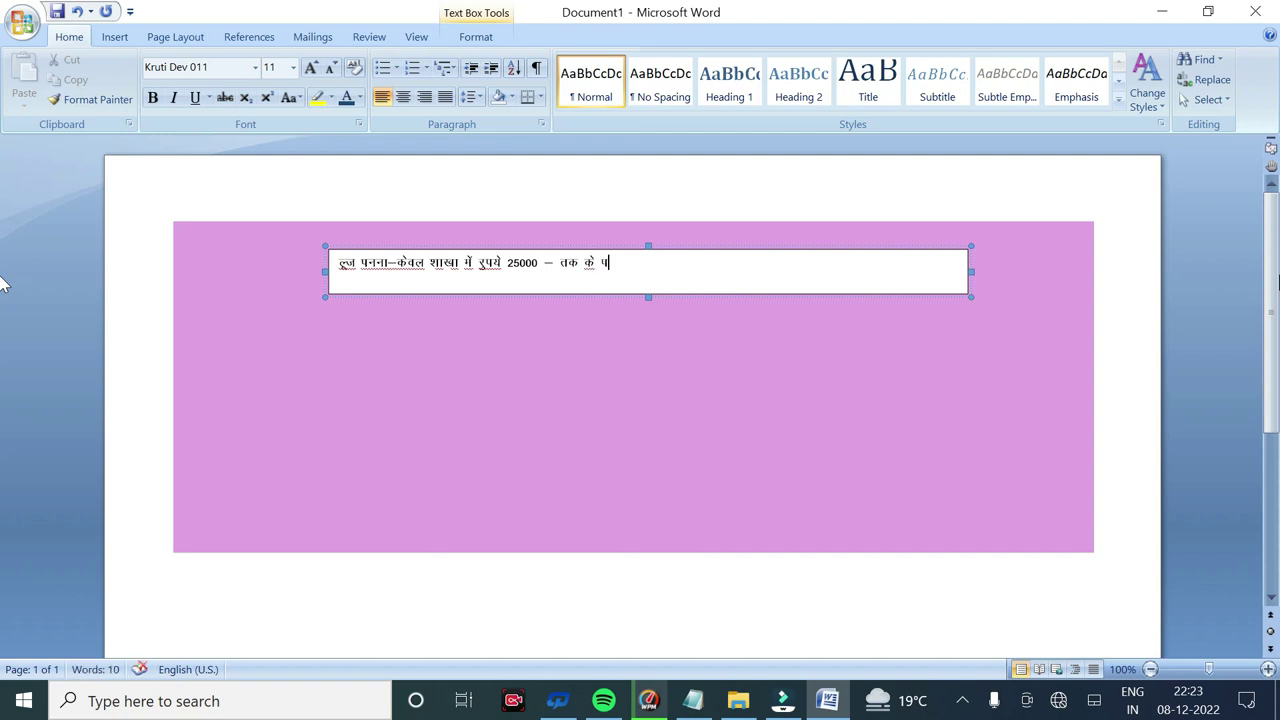
key(BackSpace)
text(u)
key(BackSpace)
text(uk)
key(BackSpace)
key(BackSpace)
text(n)
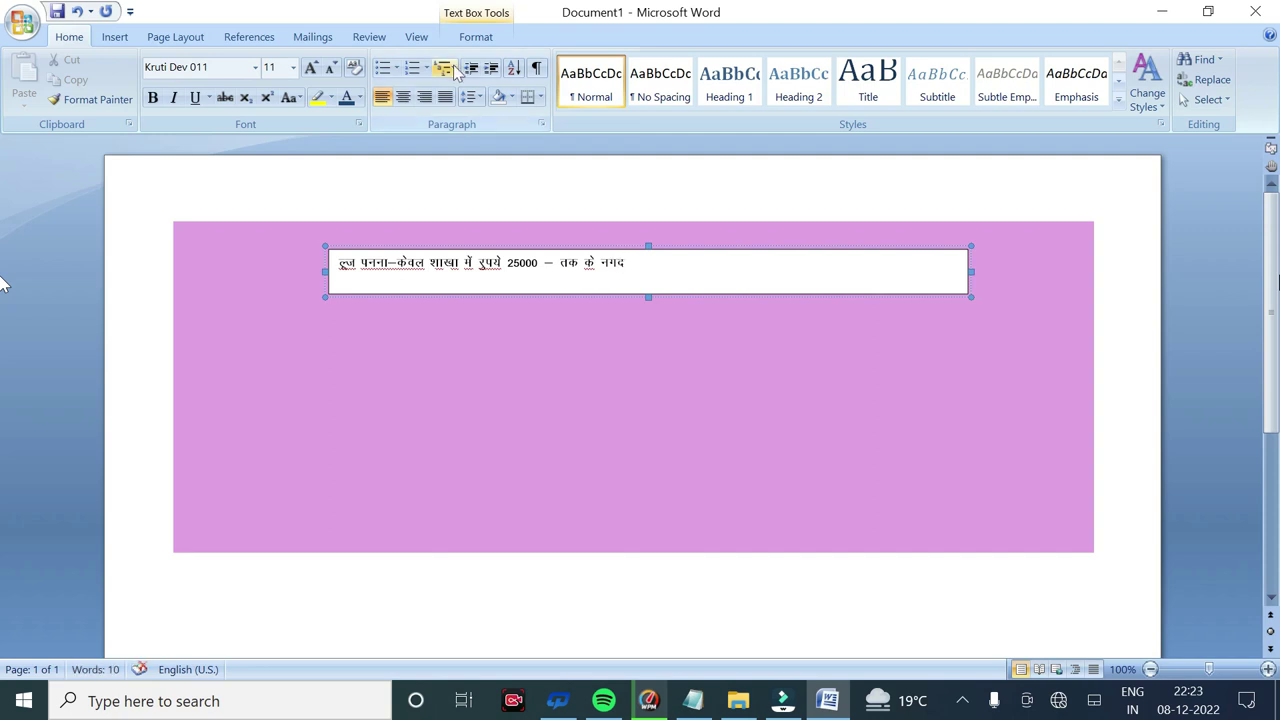
text( j)
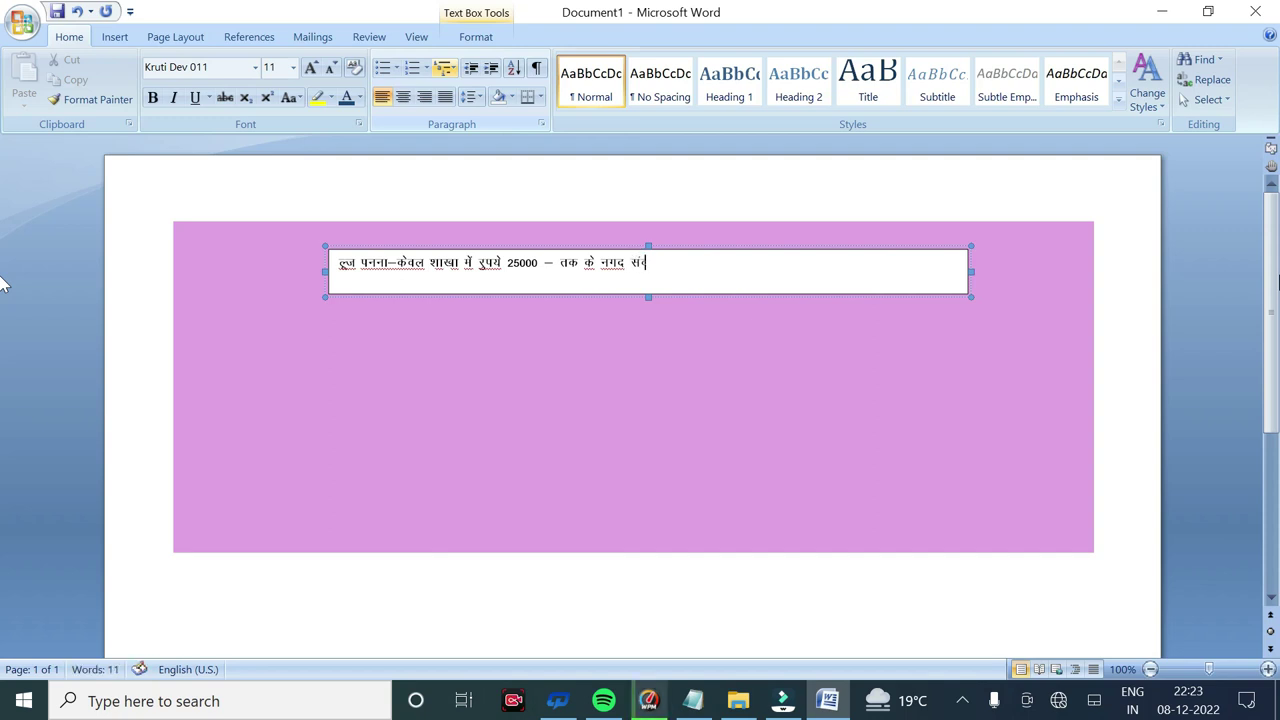
text(;)
key(BackSpace)
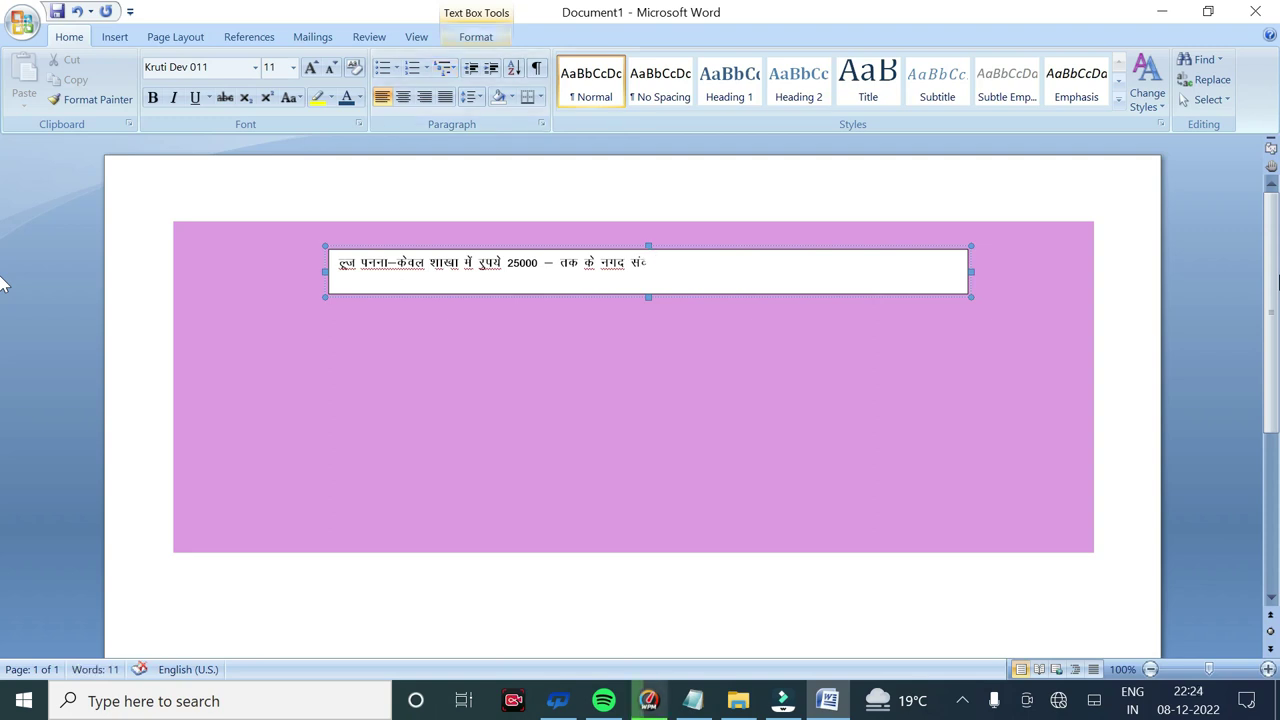
text(;gkj ds y;s)
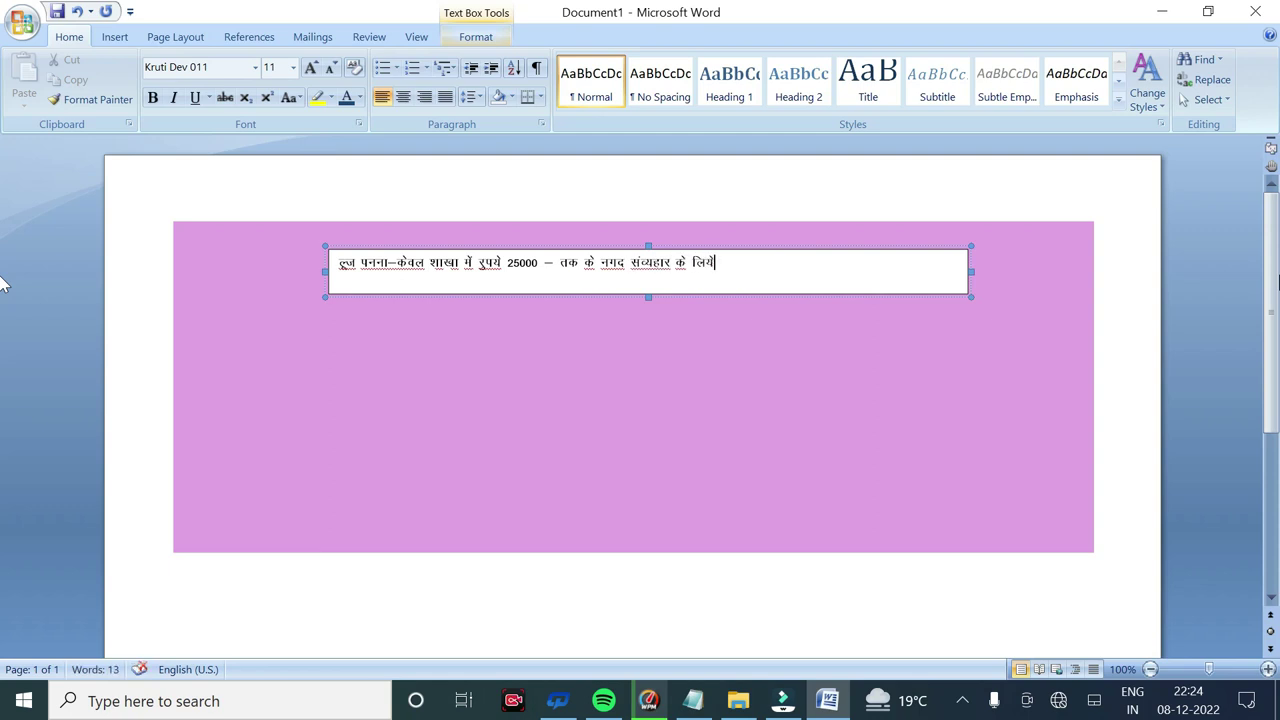
key(Home)
Correct the heading's first glyph to लू and clear the heading box's fill
text(y)
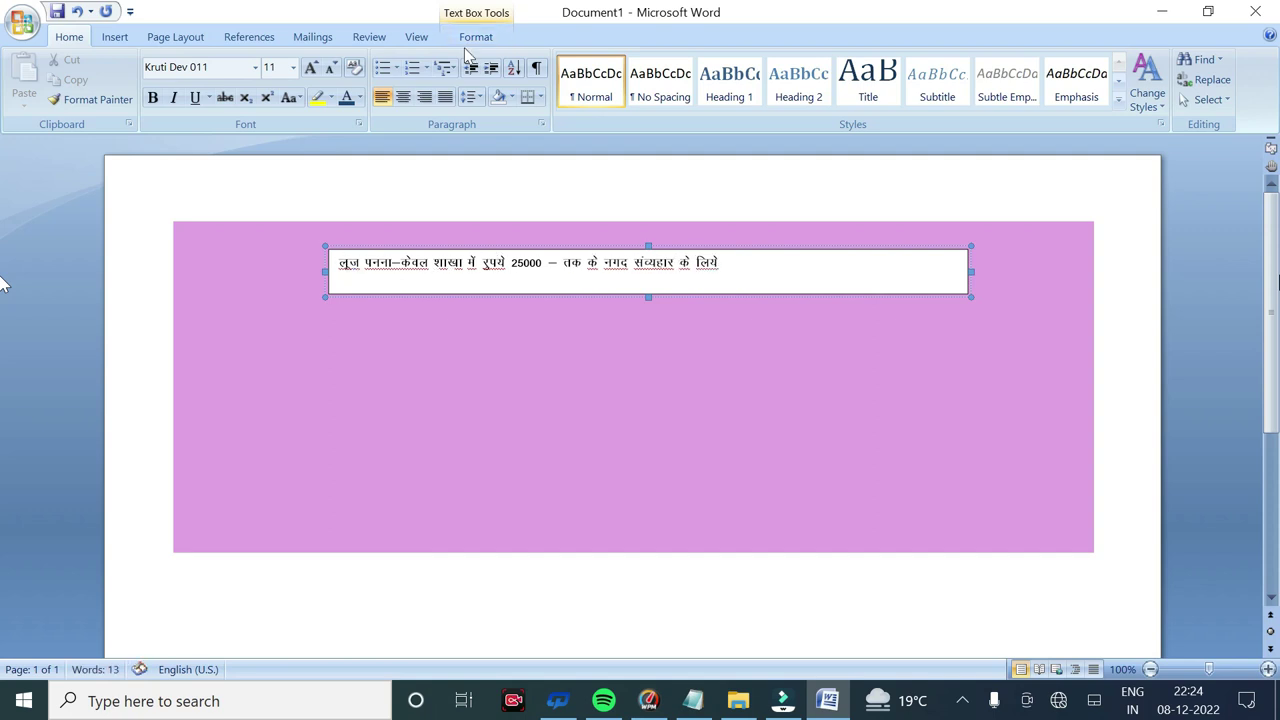
drag(724, 262, 338, 264)
click(475, 37)
click(583, 60)
click(552, 164)
click(575, 60)
click(520, 253)
Make sure the heading box has no fill and remove its outline
click(610, 80)
click(515, 292)
click(1074, 125)
click(598, 60)
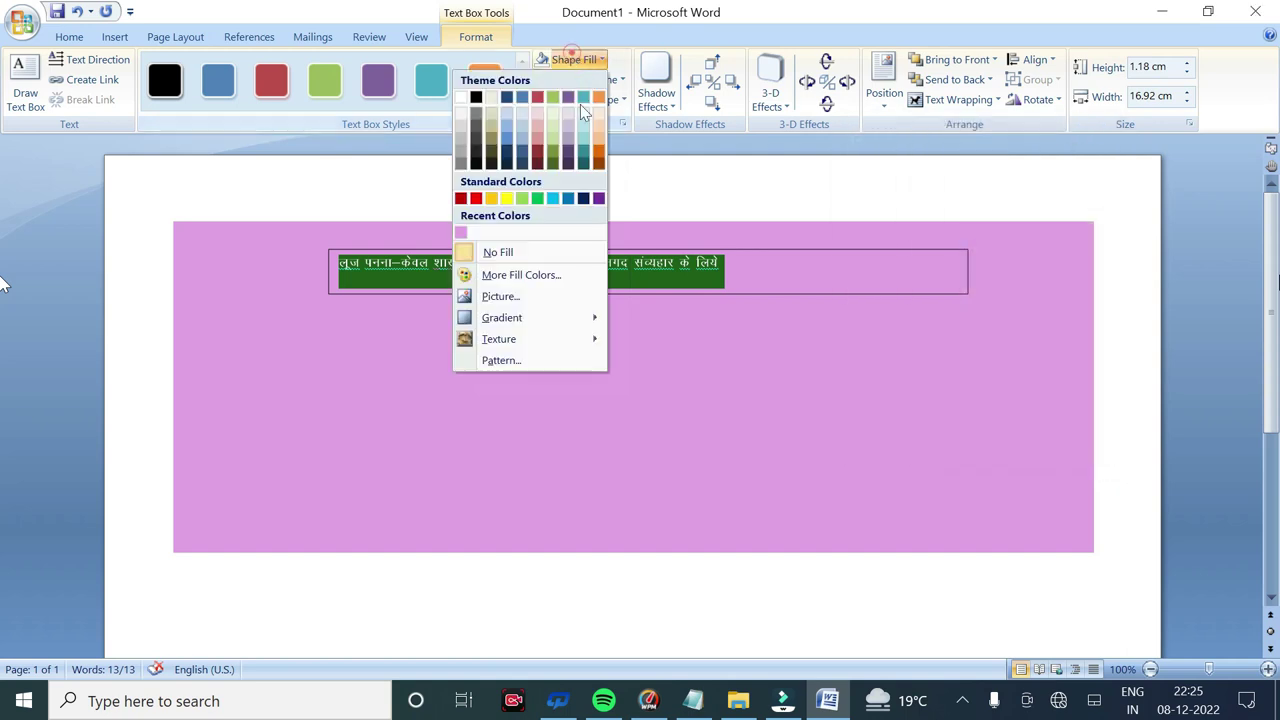
click(498, 252)
click(600, 60)
click(498, 252)
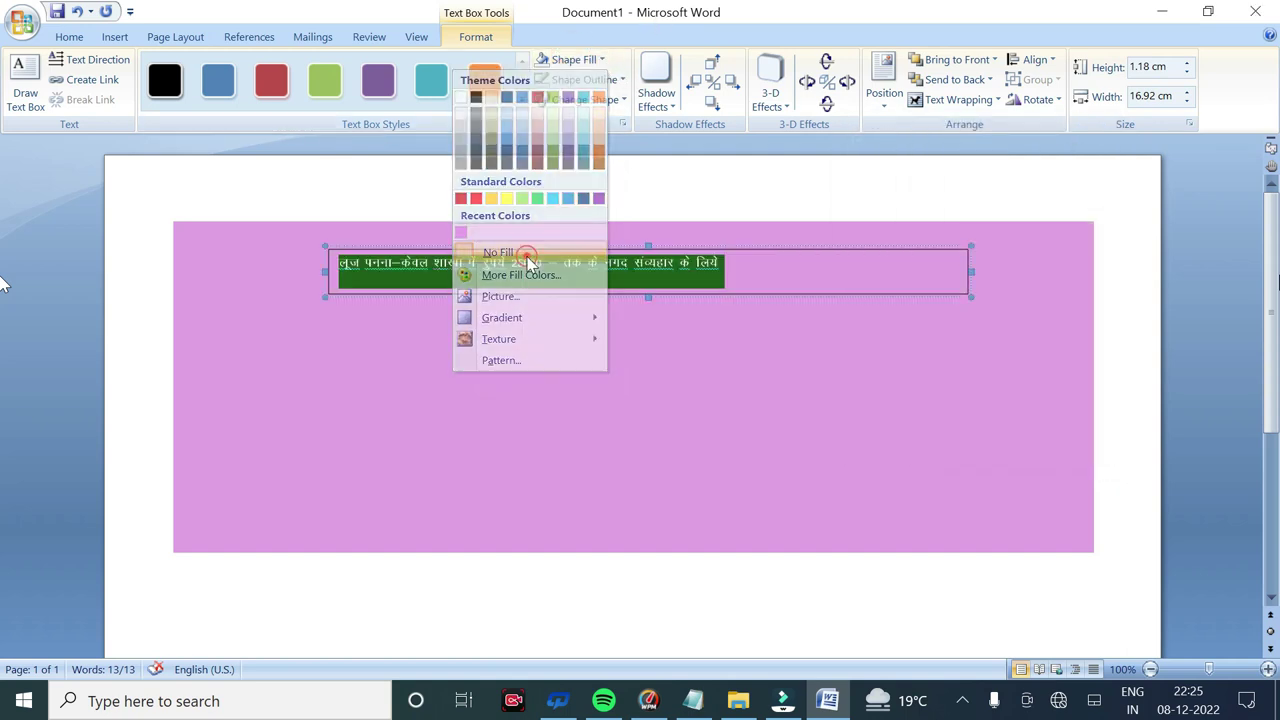
click(585, 80)
click(522, 272)
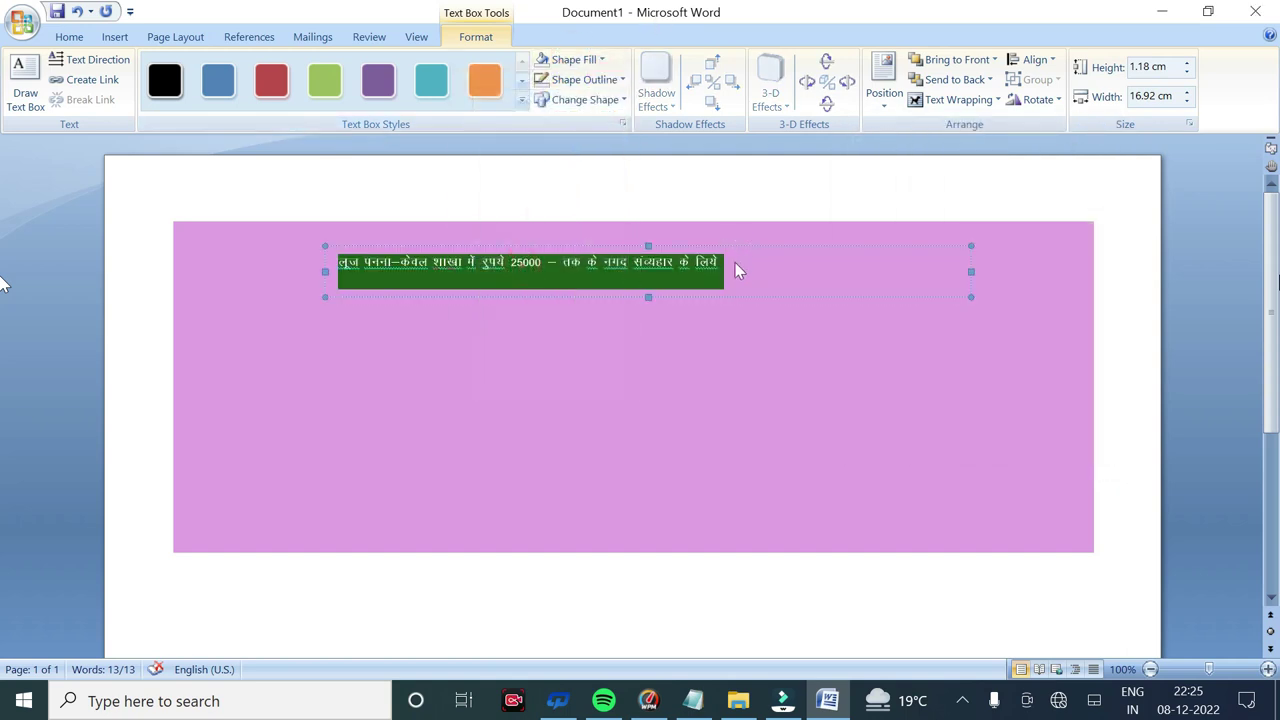
Enlarge the Hindi heading text to 16 pt and make it bold
drag(728, 262, 97, 47)
click(69, 36)
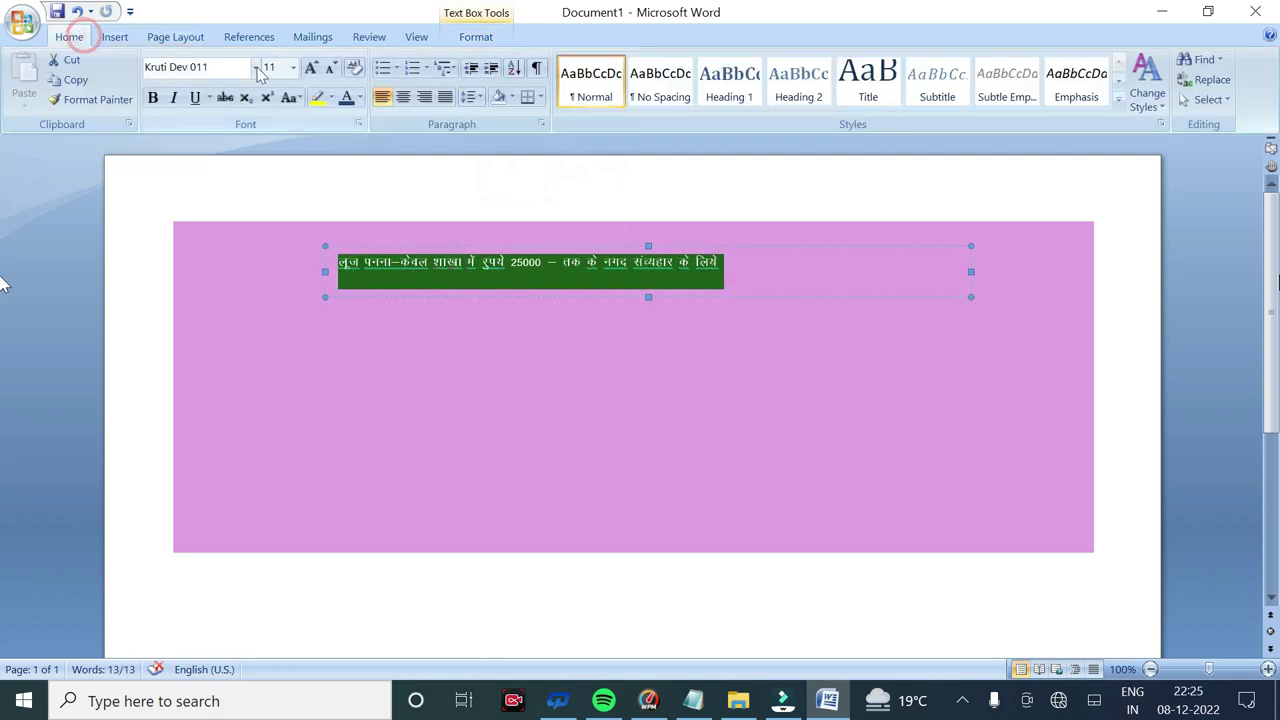
click(312, 68)
click(312, 68)
click(152, 97)
Nudge the heading box slightly to the right
click(884, 266)
click(817, 298)
key(Right)
key(Right)
key(Right)
key(Right)
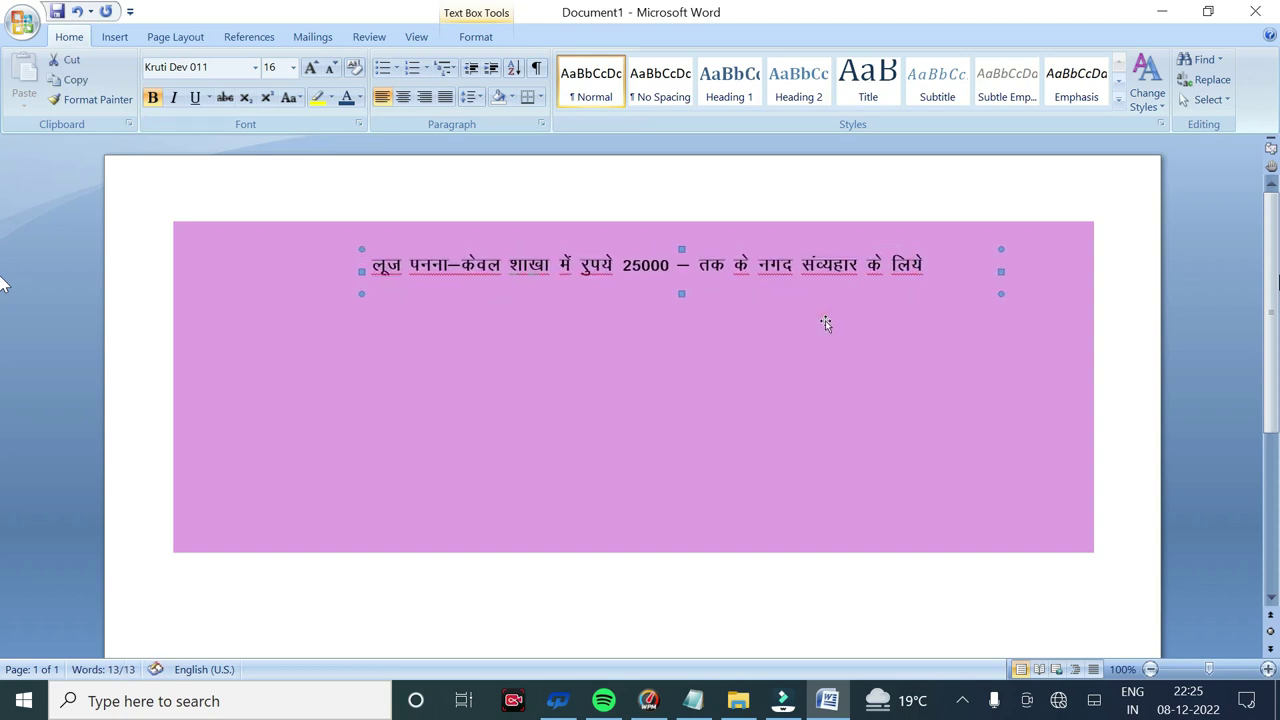
Draw a wide text box below the Hindi heading
click(971, 371)
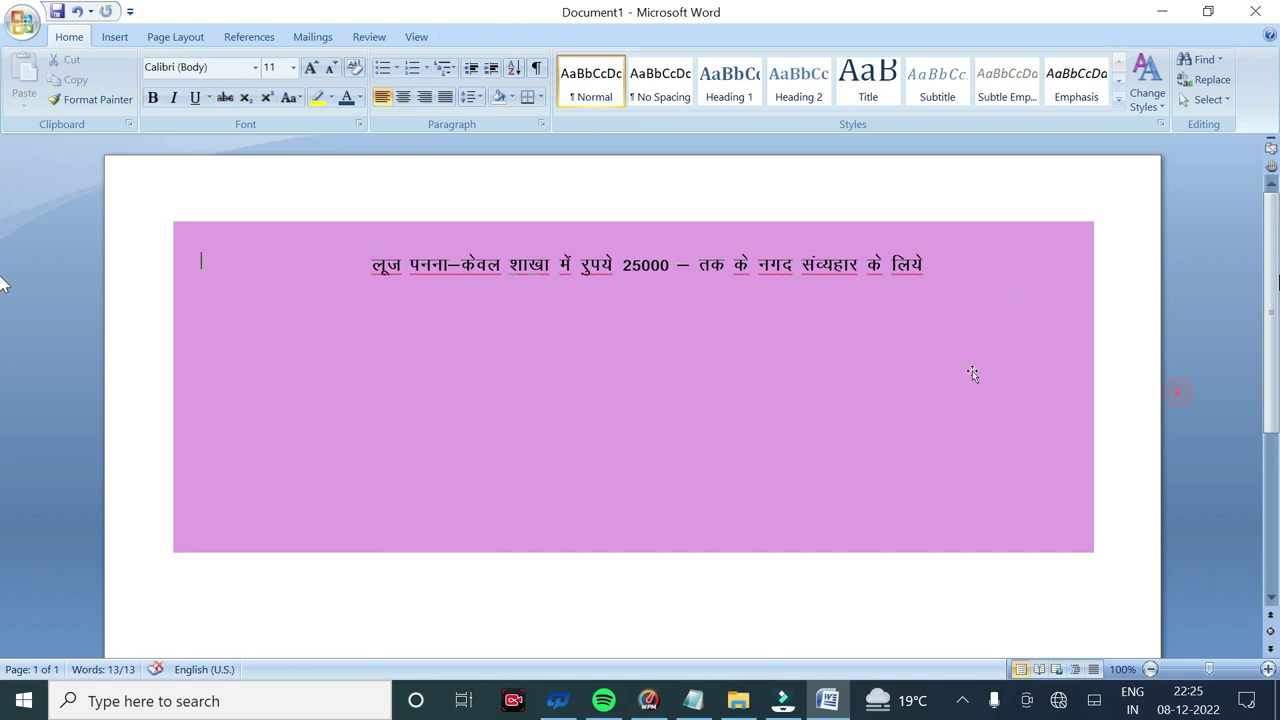
click(114, 36)
click(270, 80)
click(75, 146)
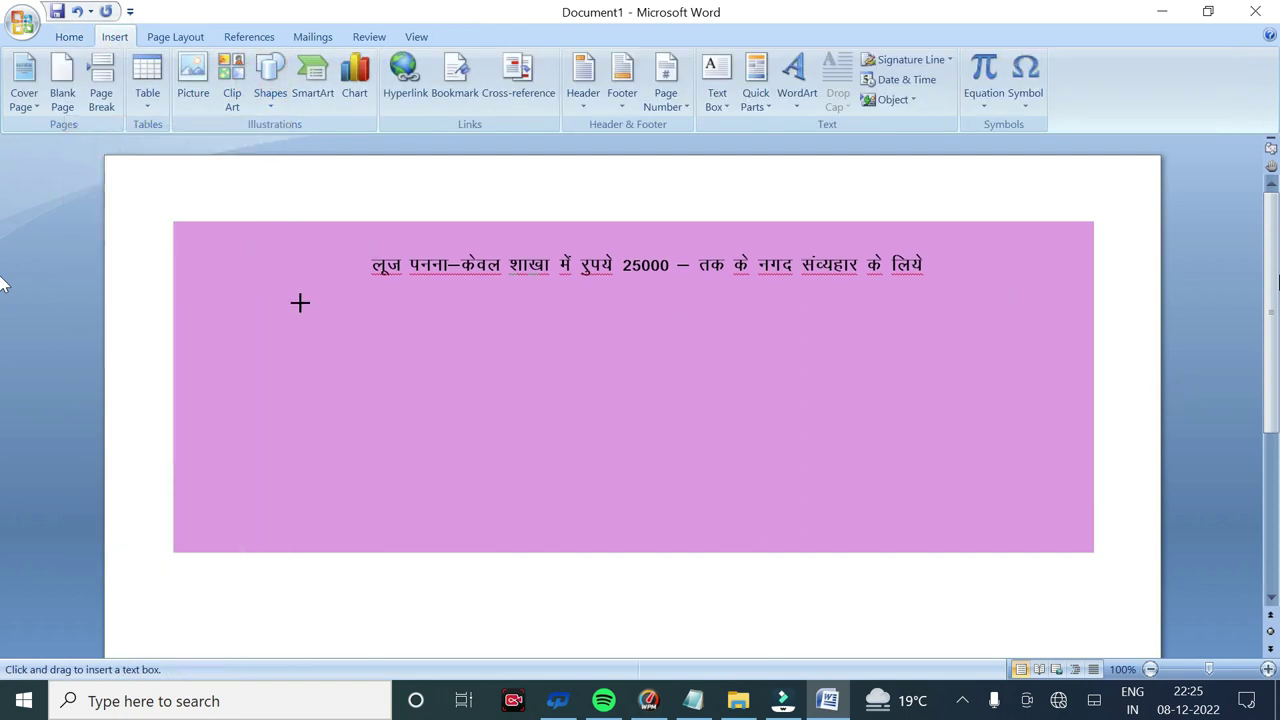
drag(279, 291, 1030, 338)
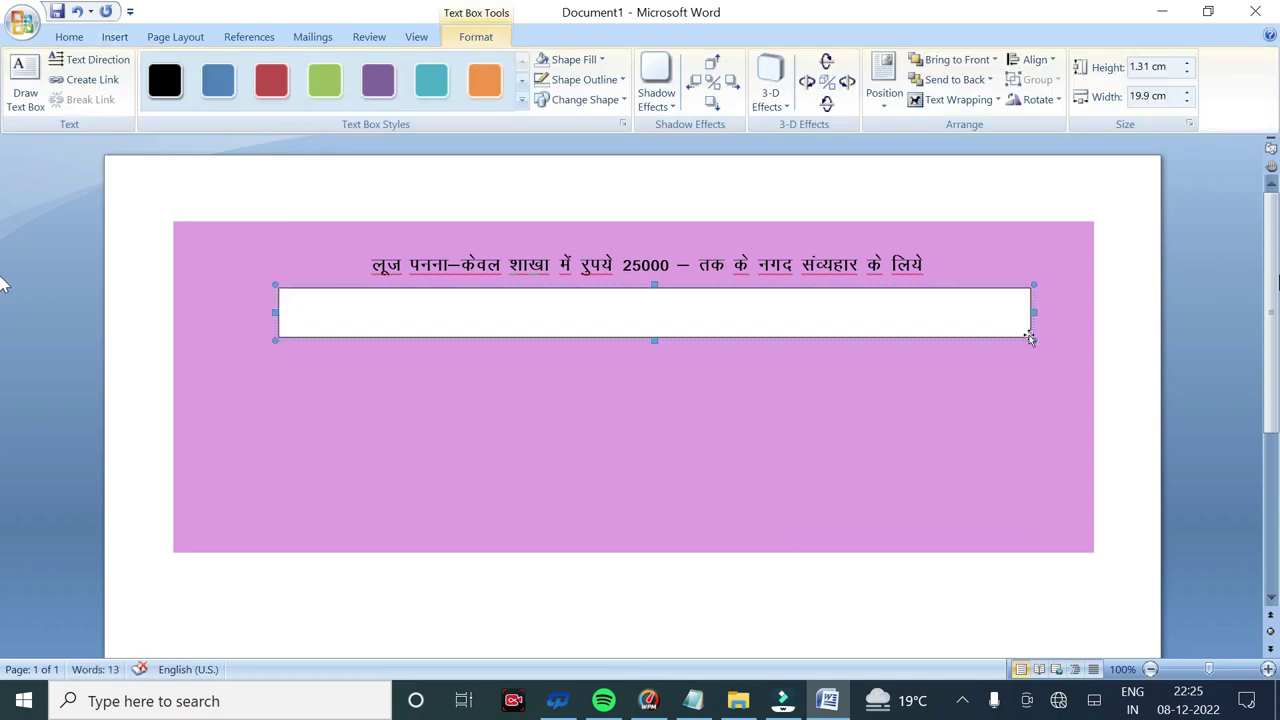
Type 'LOOSE LEAF – ONLY FOR CASH TRANSACTION ... NOT MORE THAN 25000/-' in the box
text(j)
key(BackSpace)
text(o)
key(BackSpace)
text(LOOSE LEAF)
key(BackSpace)
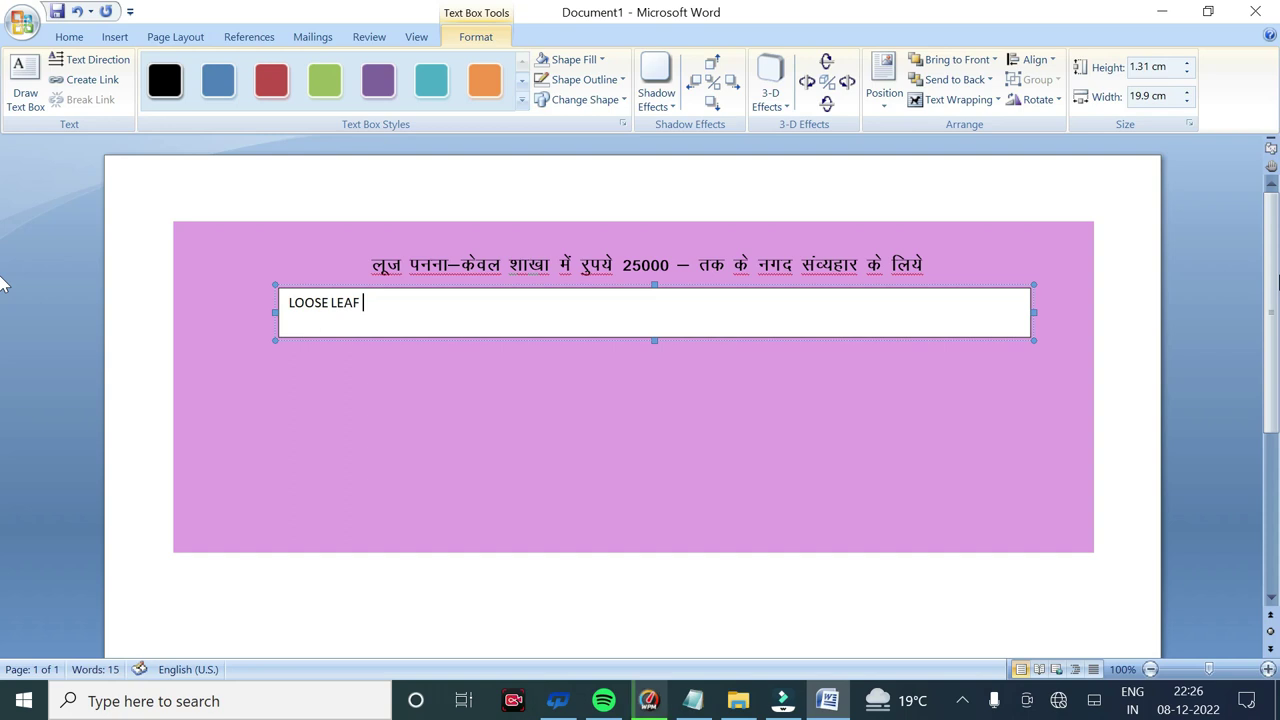
text(-)
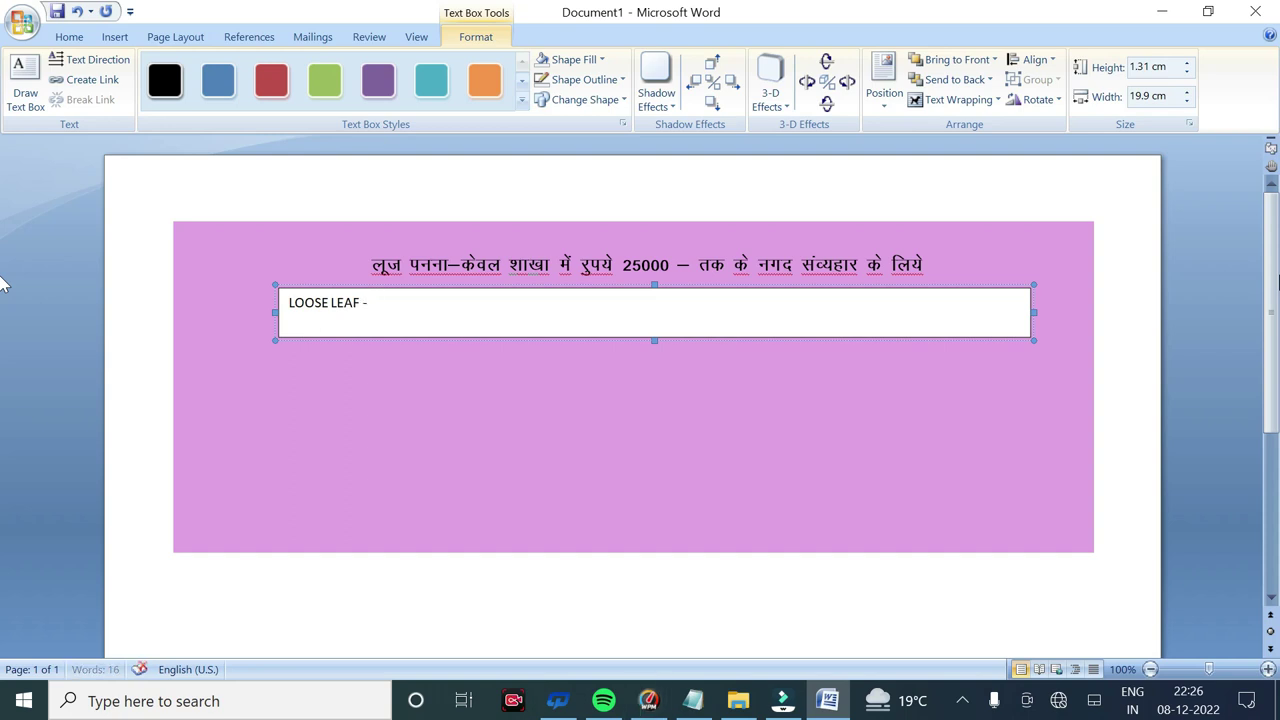
text(ONL)
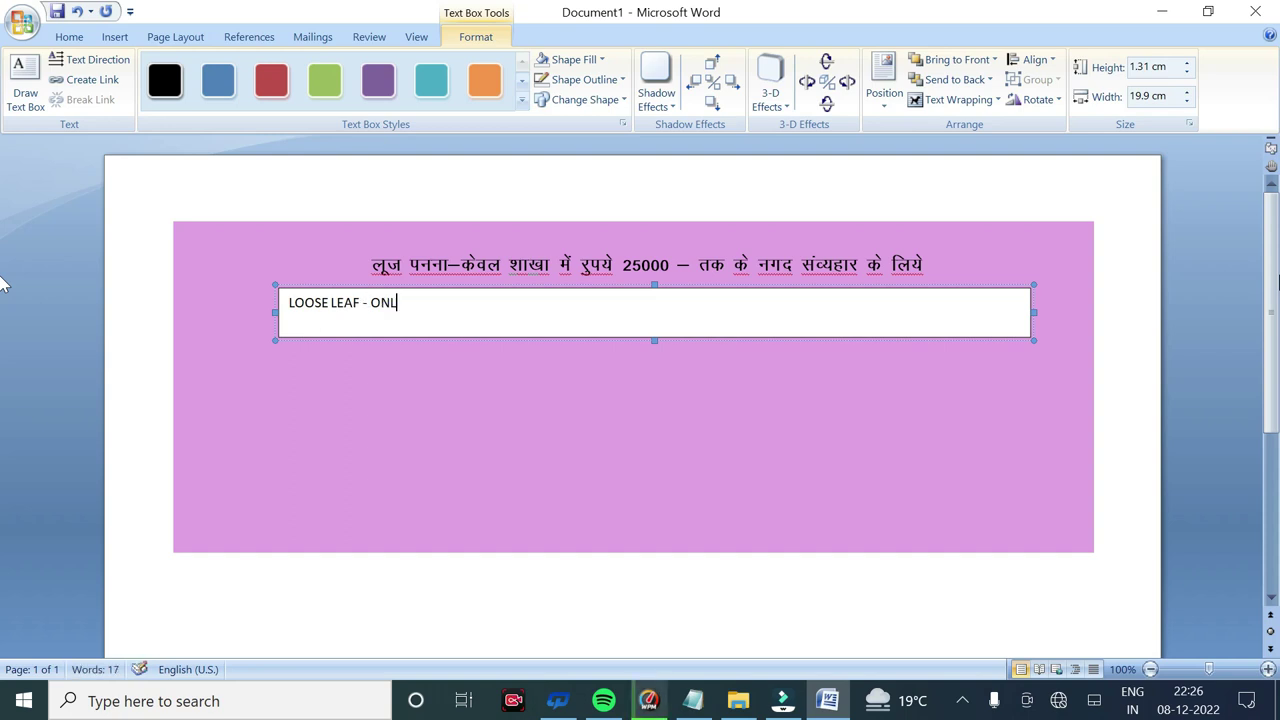
text( FOR)
text(SA)
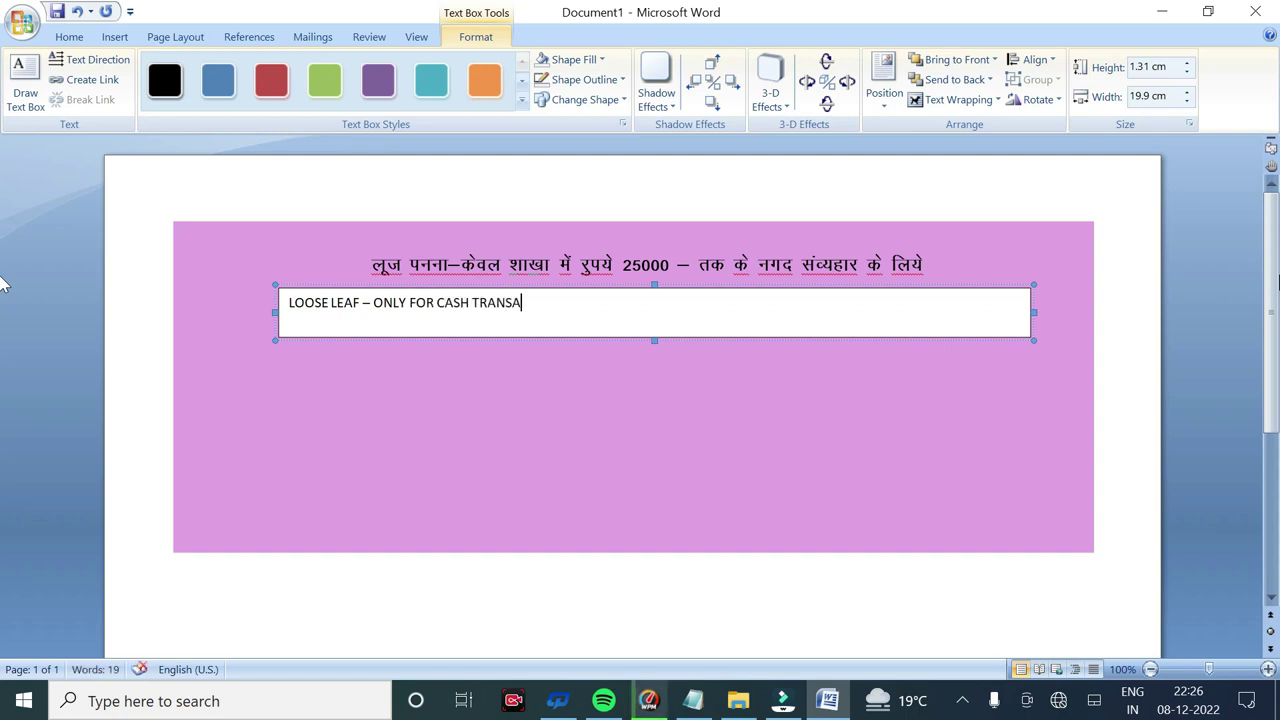
text(CTION WITHIN)
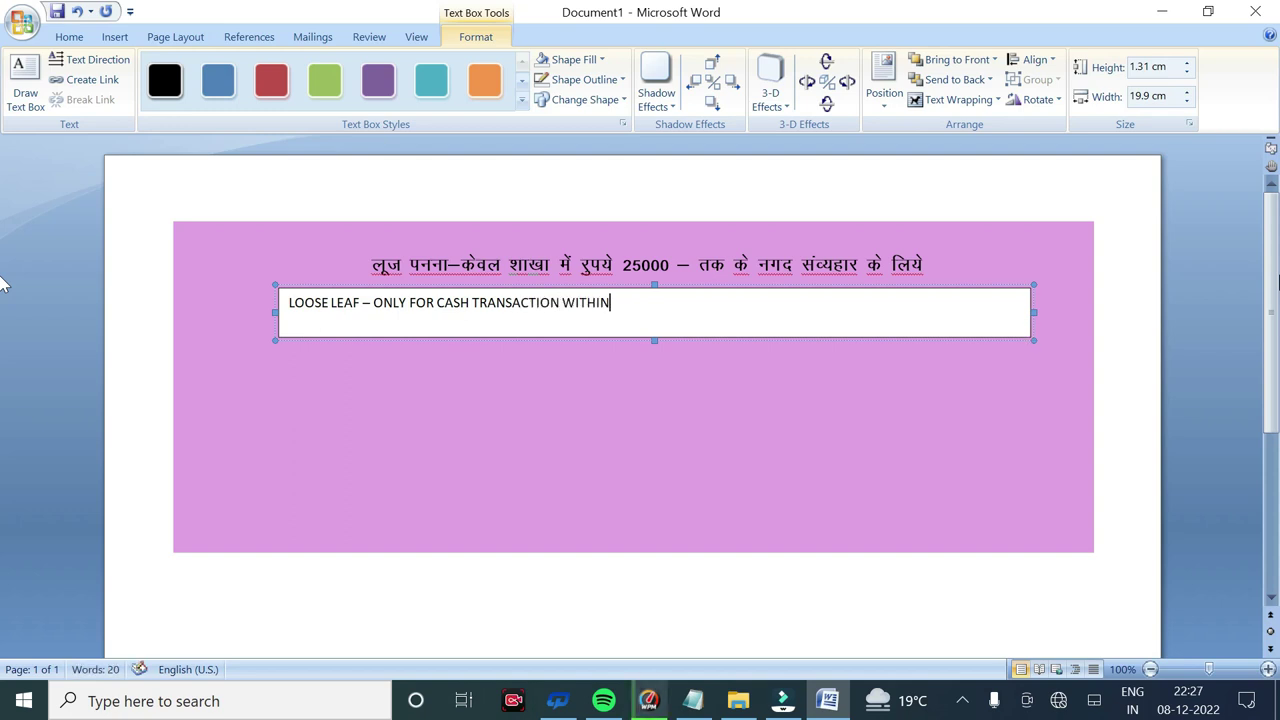
text(RANCH FOR NOT MORE THAN)
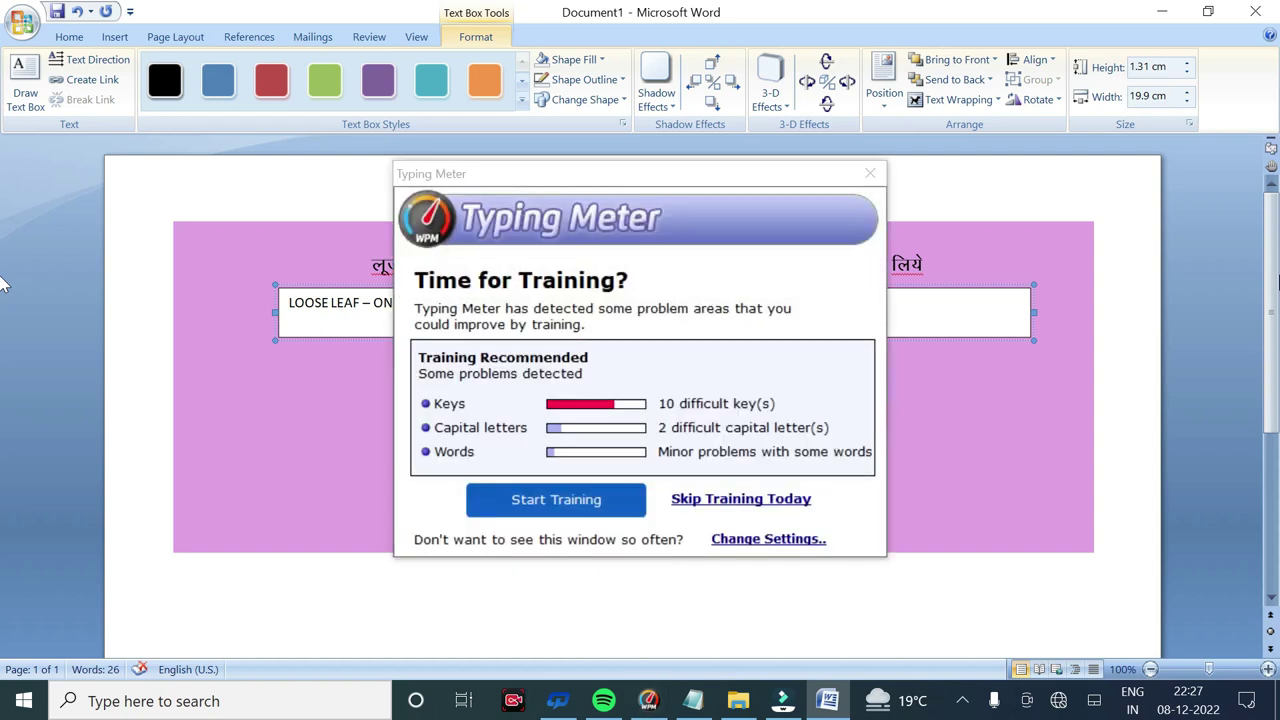
key(Escape)
text(5000/)
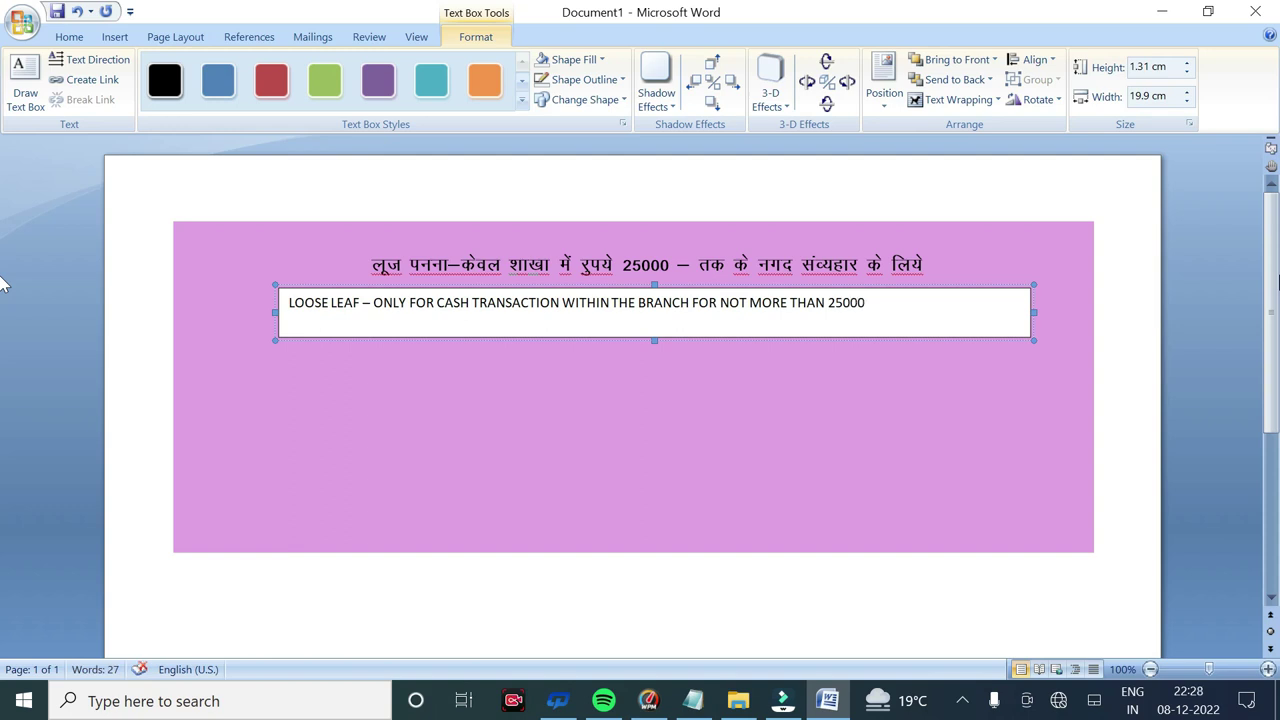
text(-)
Make the English line's box transparent with no outline
triple_click(900, 300)
click(590, 59)
click(485, 250)
click(603, 80)
click(530, 271)
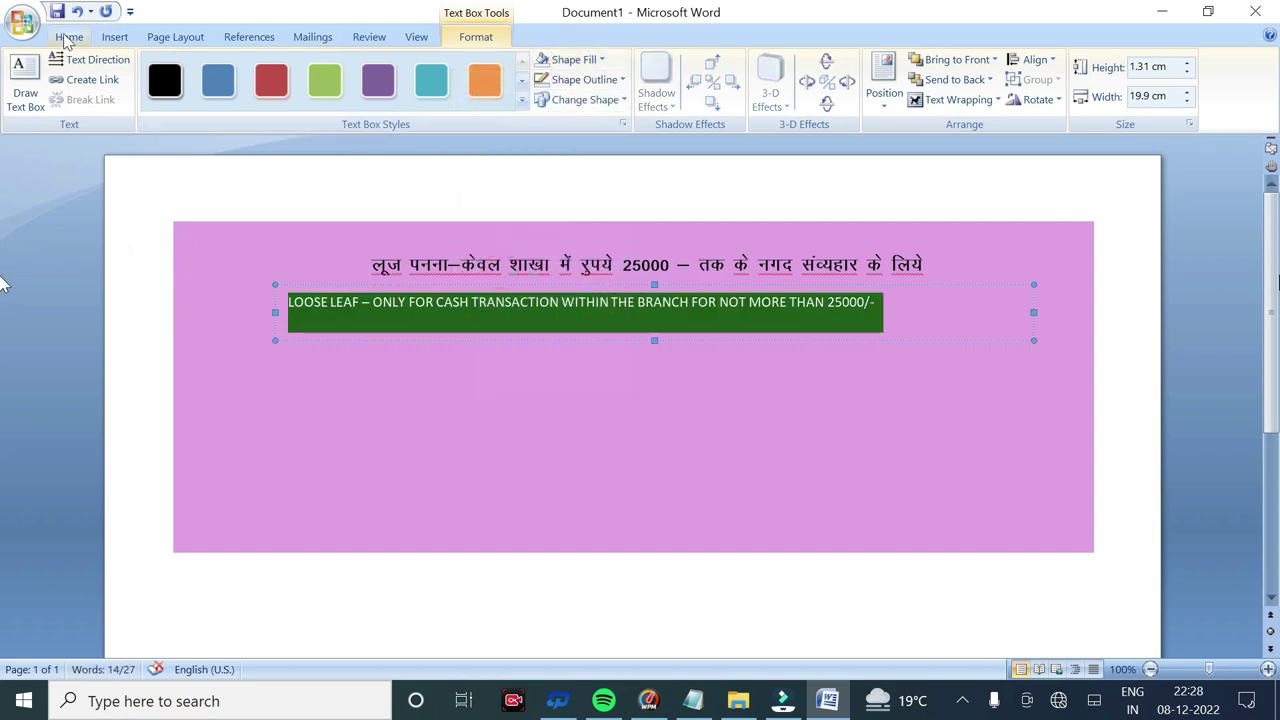
Enlarge the English text to 14, widen its box to one line, and bold it
click(69, 37)
click(311, 67)
click(311, 67)
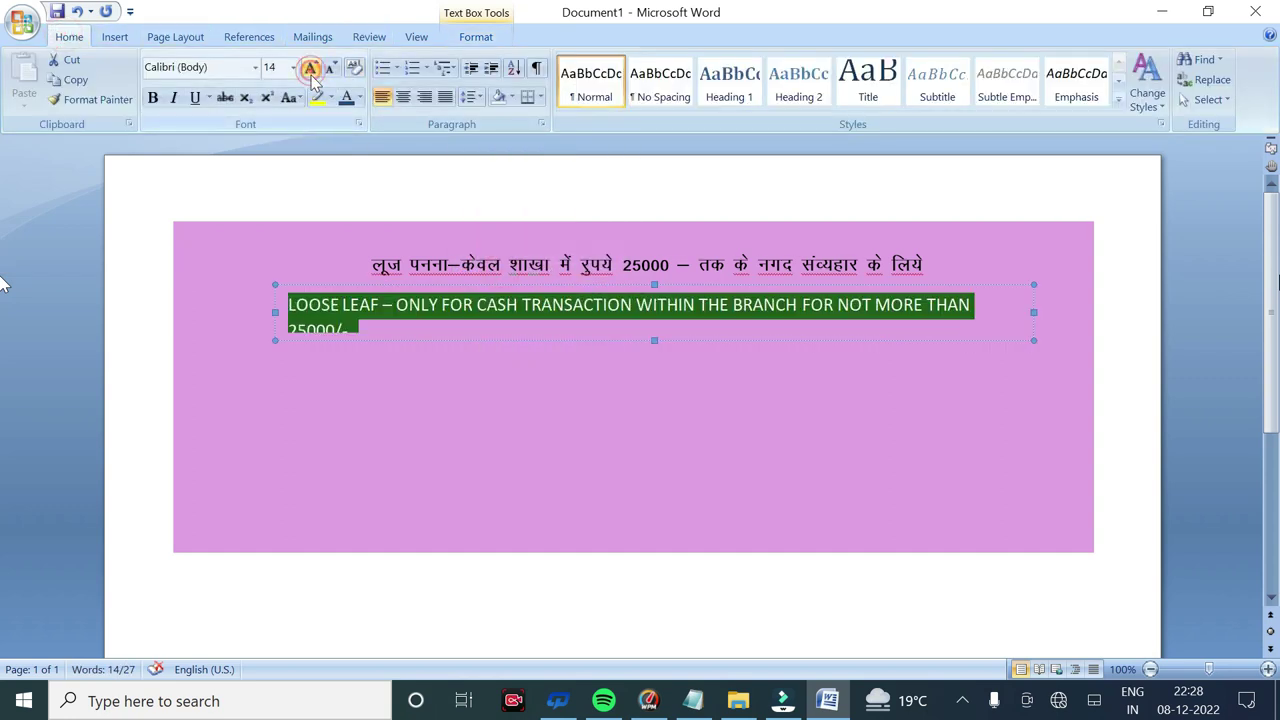
click(1030, 313)
drag(1092, 318, 1097, 312)
triple_click(700, 305)
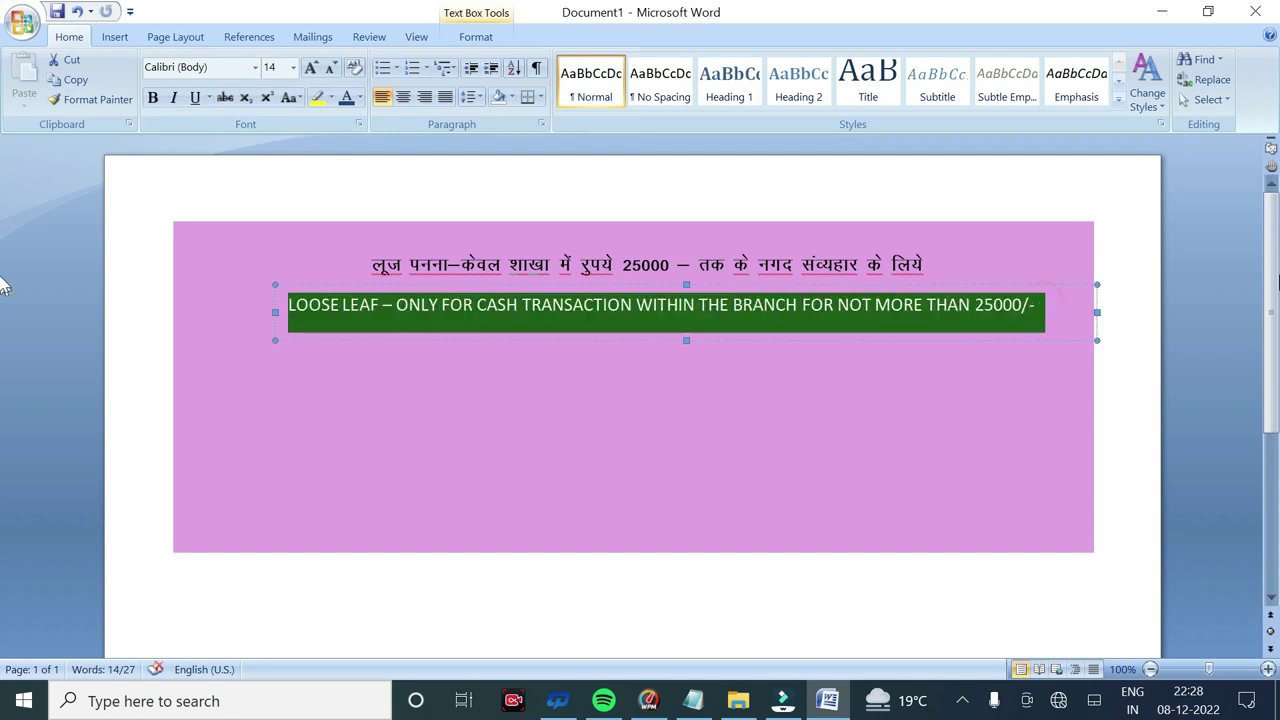
click(152, 97)
Move the English box up to sit just under the Hindi heading
click(1049, 308)
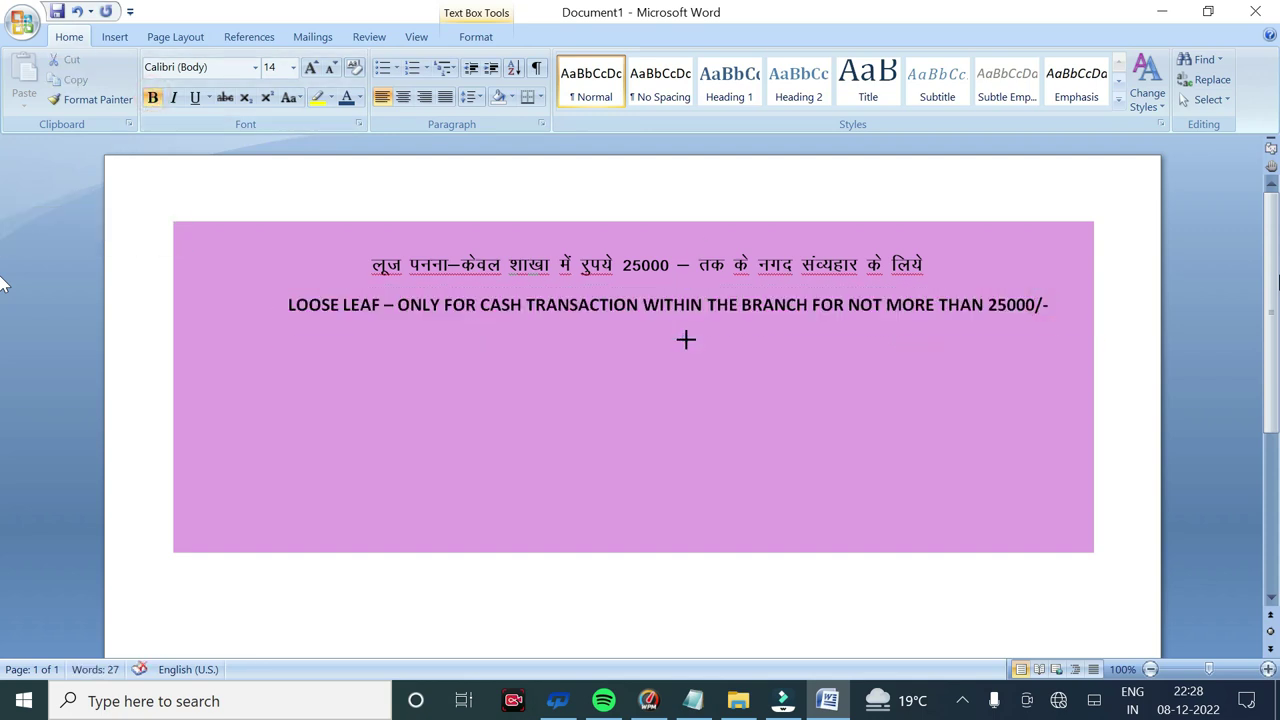
click(729, 329)
click(723, 334)
drag(724, 330, 727, 325)
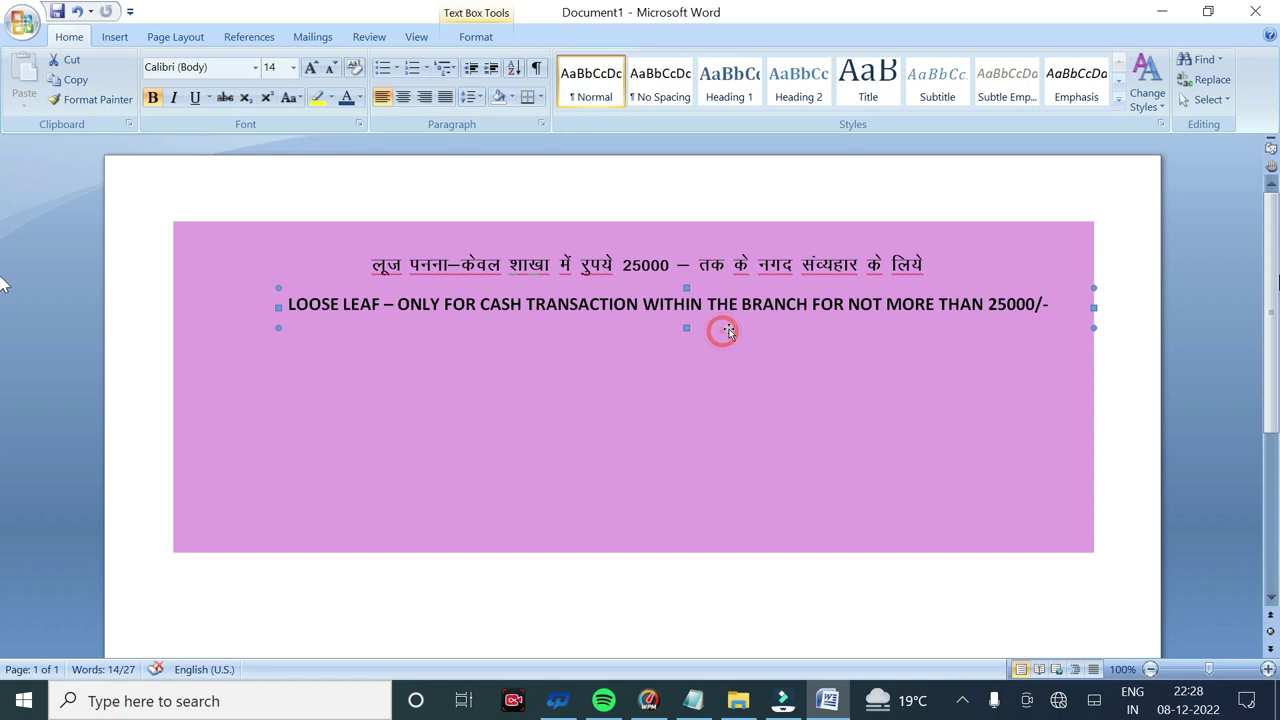
key(Up)
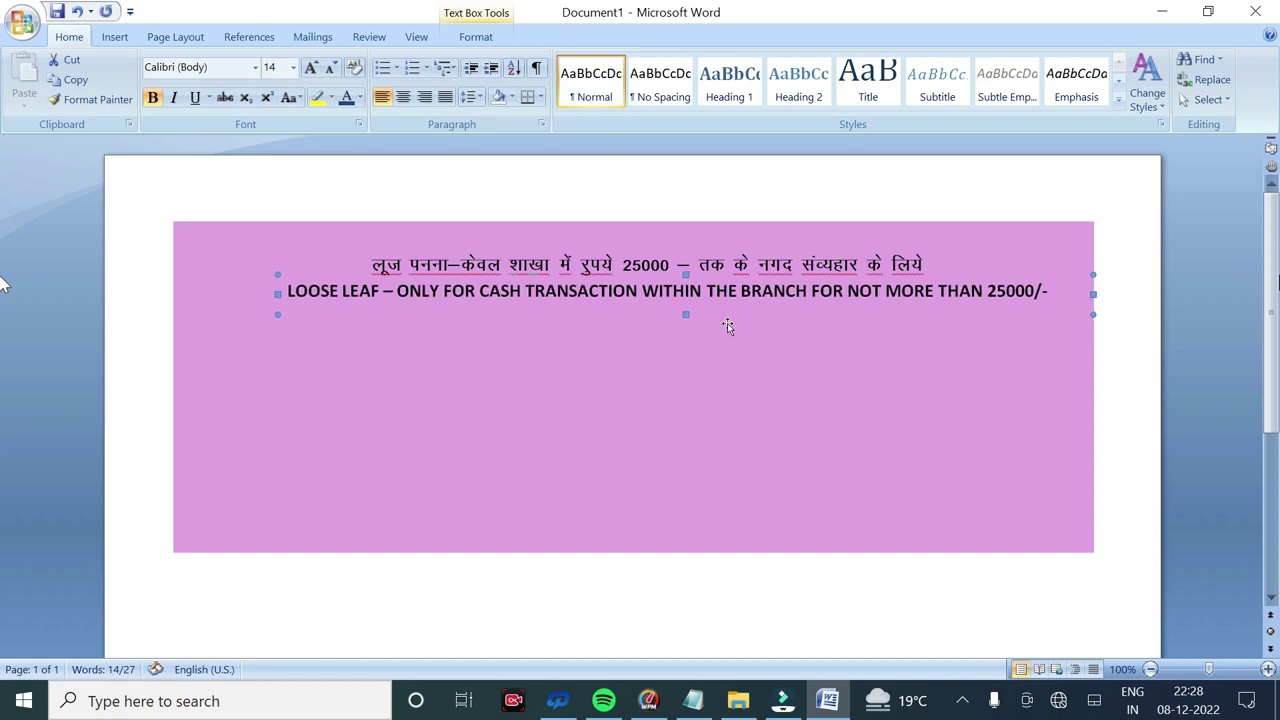
Nudge the Hindi heading box slightly to the right
click(514, 250)
click(514, 248)
click(517, 249)
click(517, 247)
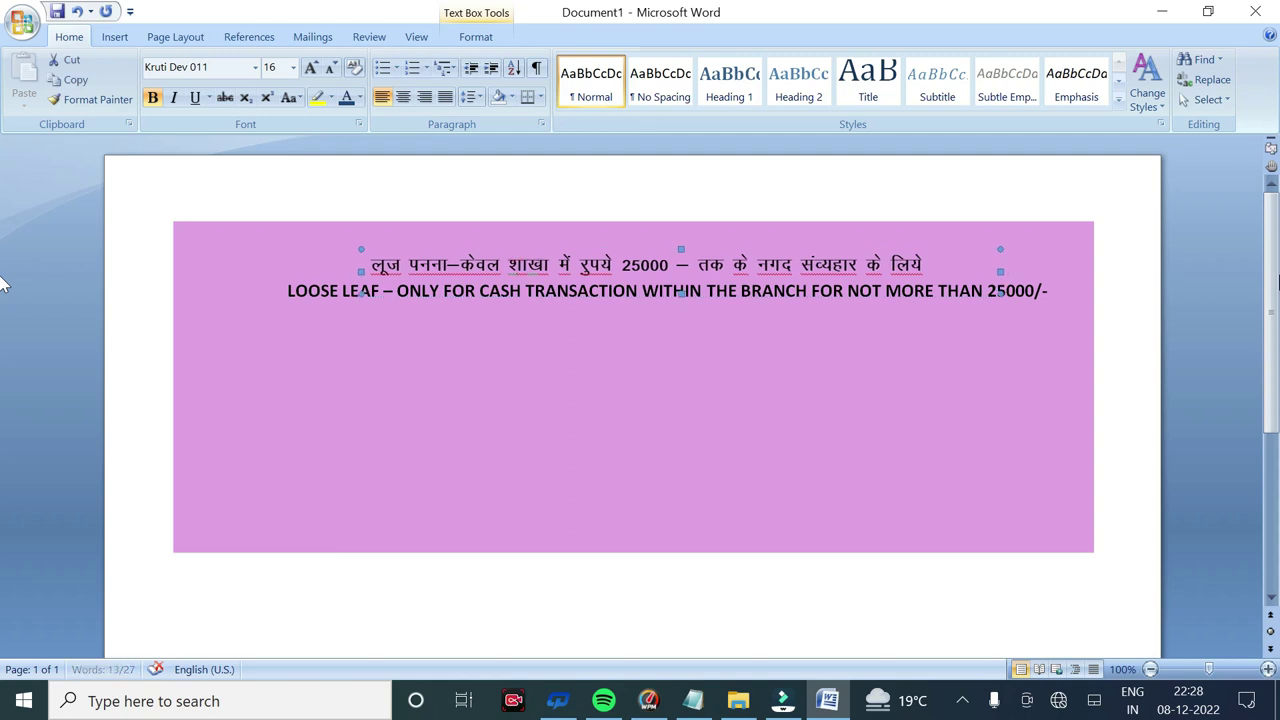
key(ctrl+Right)
key(ctrl+Right)
key(ctrl+Right)
key(ctrl+Right)
key(ctrl+Right)
key(ctrl+Right)
click(41, 330)
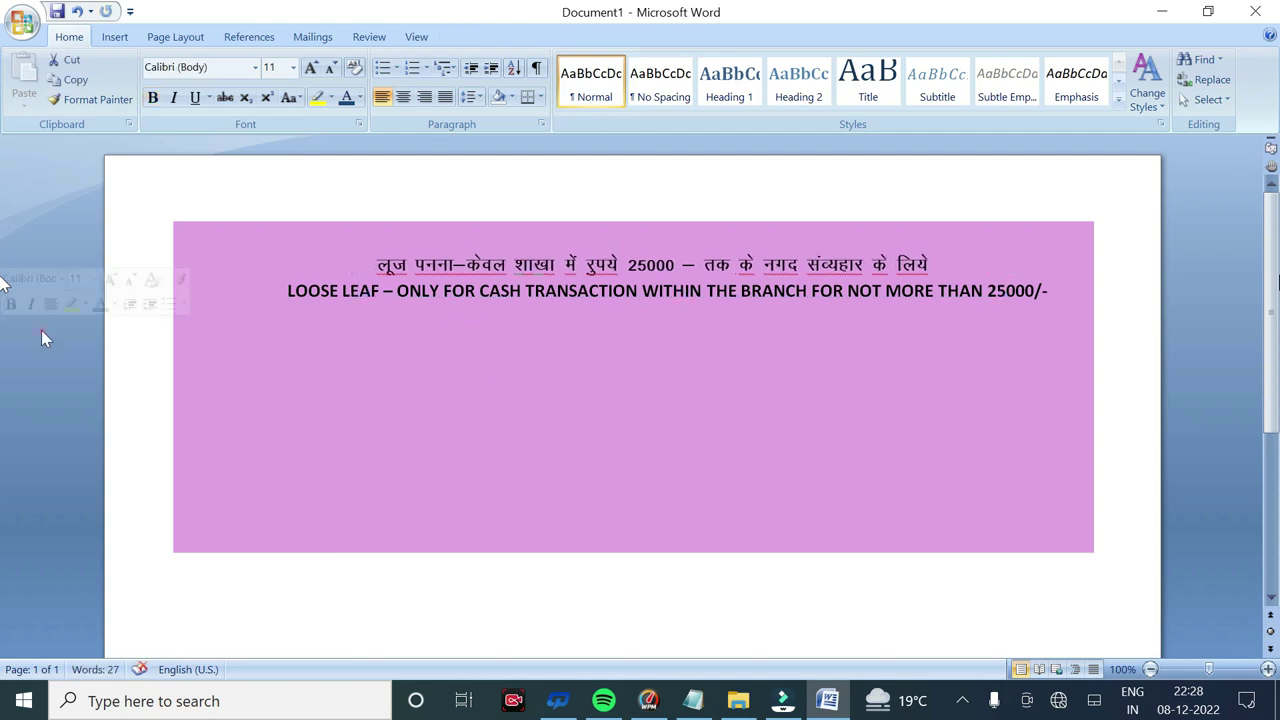
Draw a smaller text box under the English line
click(114, 37)
click(262, 78)
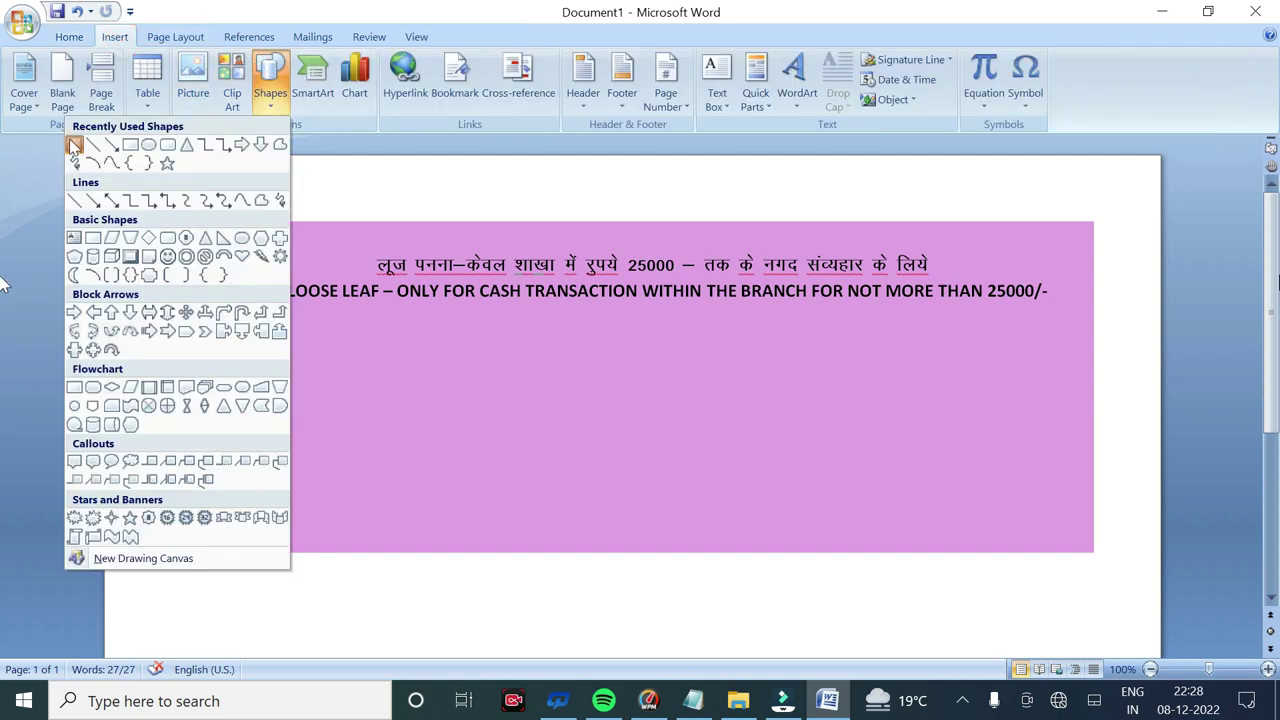
click(72, 138)
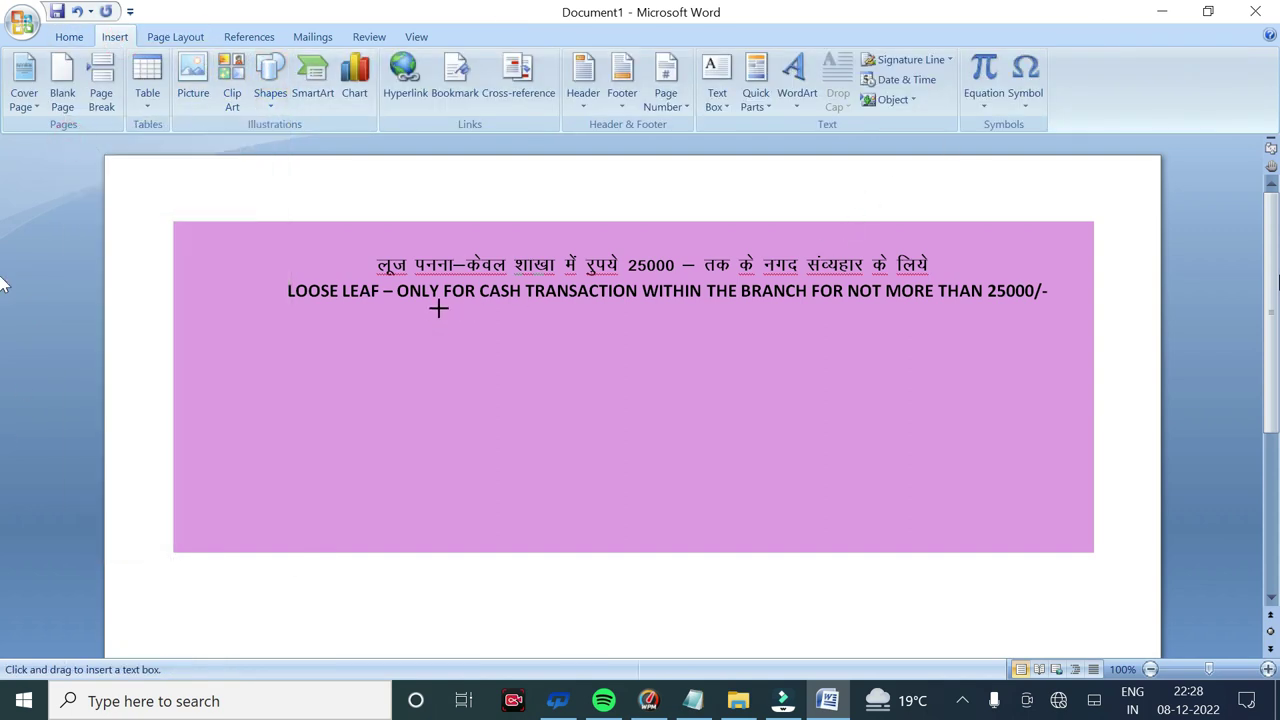
drag(438, 309, 830, 340)
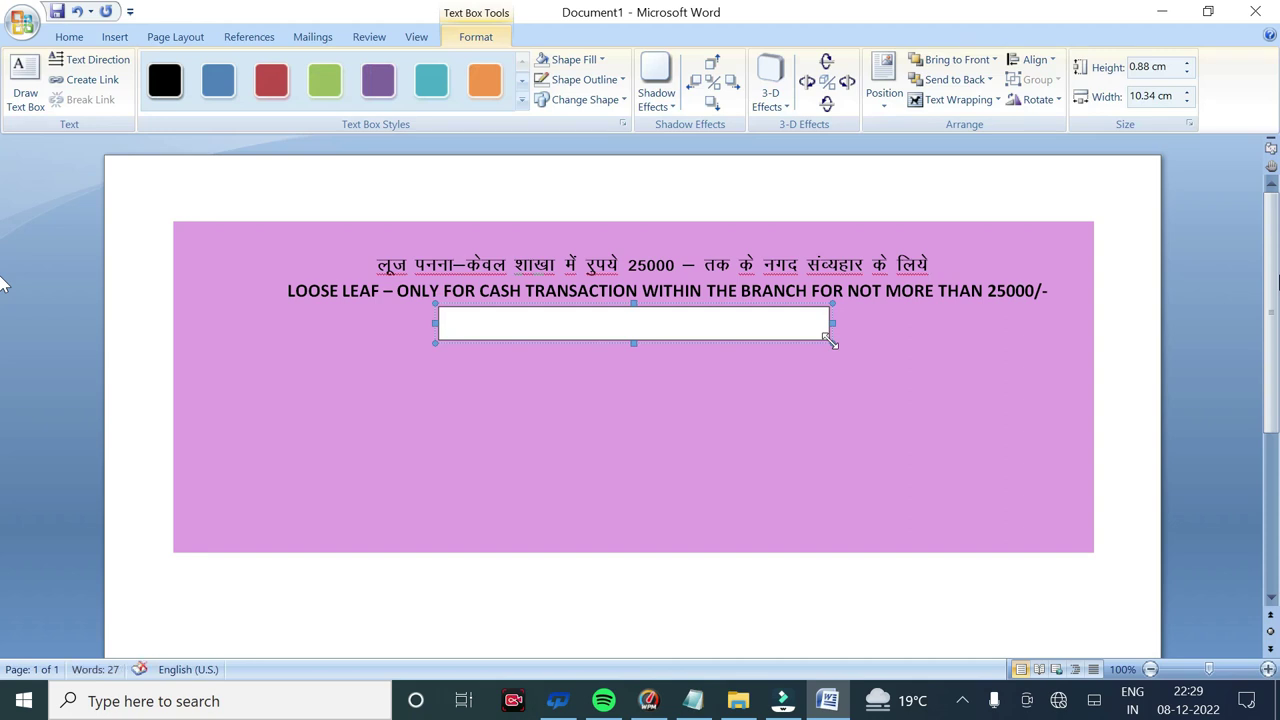
Give the new box no fill and no outline, with Kruti Dev 011 font
click(590, 59)
click(500, 253)
click(583, 80)
click(528, 272)
click(69, 36)
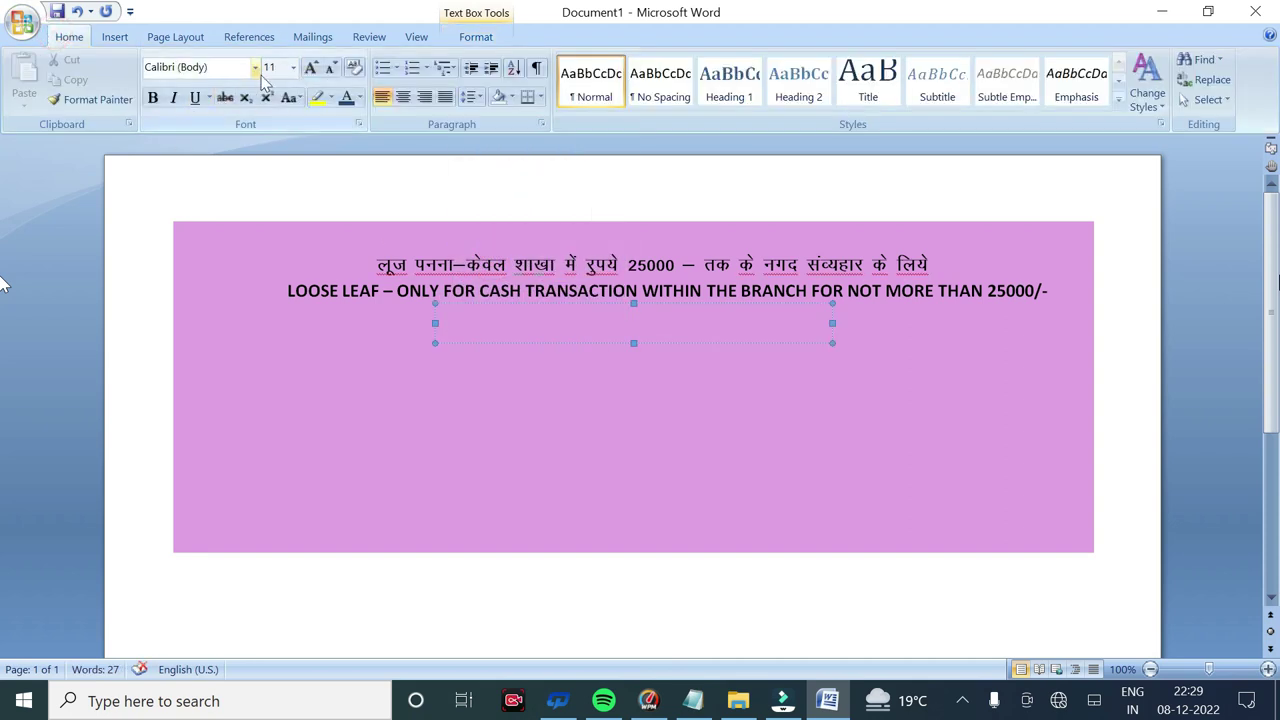
click(257, 67)
text(Kruti Dev 011)
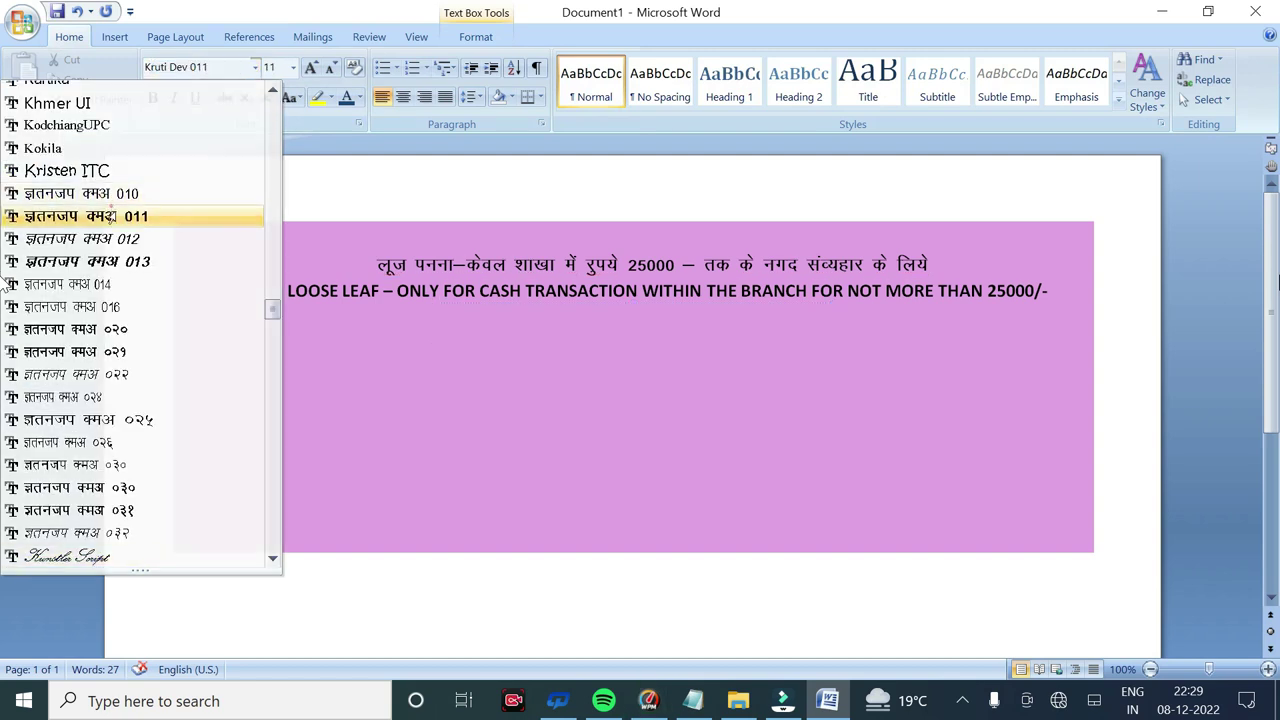
click(85, 216)
Type the Hindi line 'इसके साथ बचत खाते का पासबुक होना आवश्यक है' and select it
text('k)
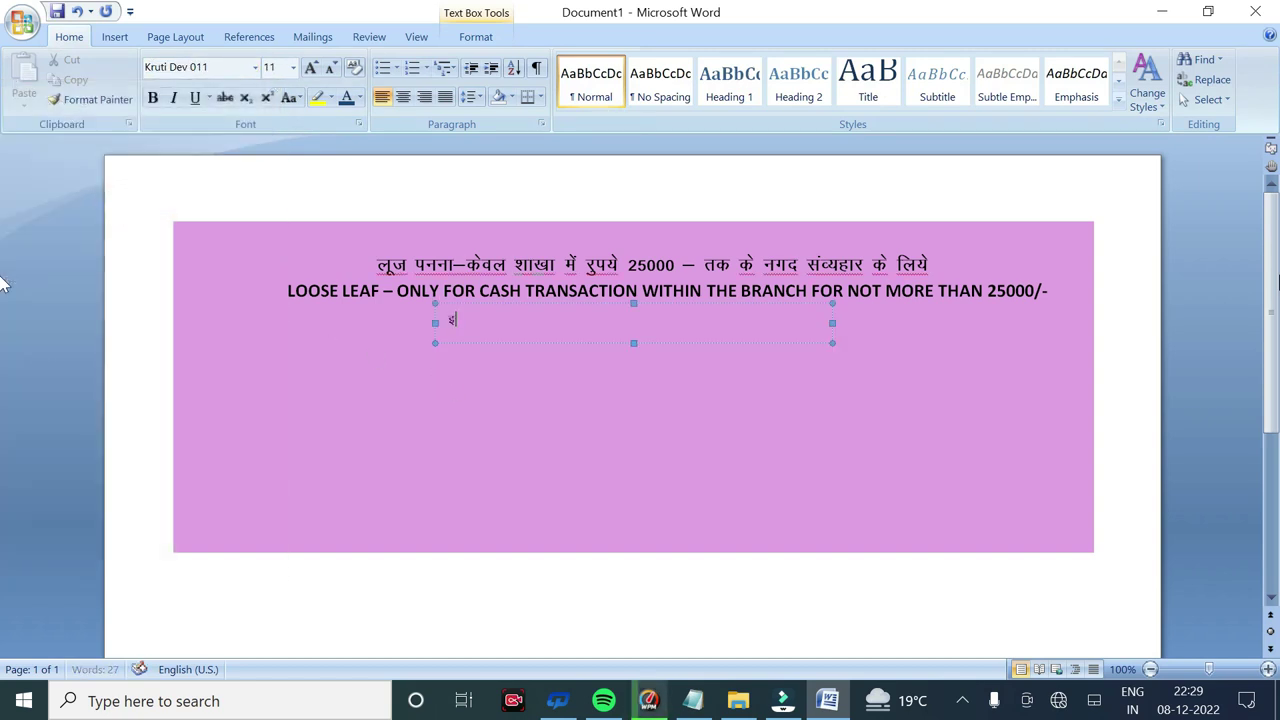
text(j)
key(BackSpace)
text(lds)
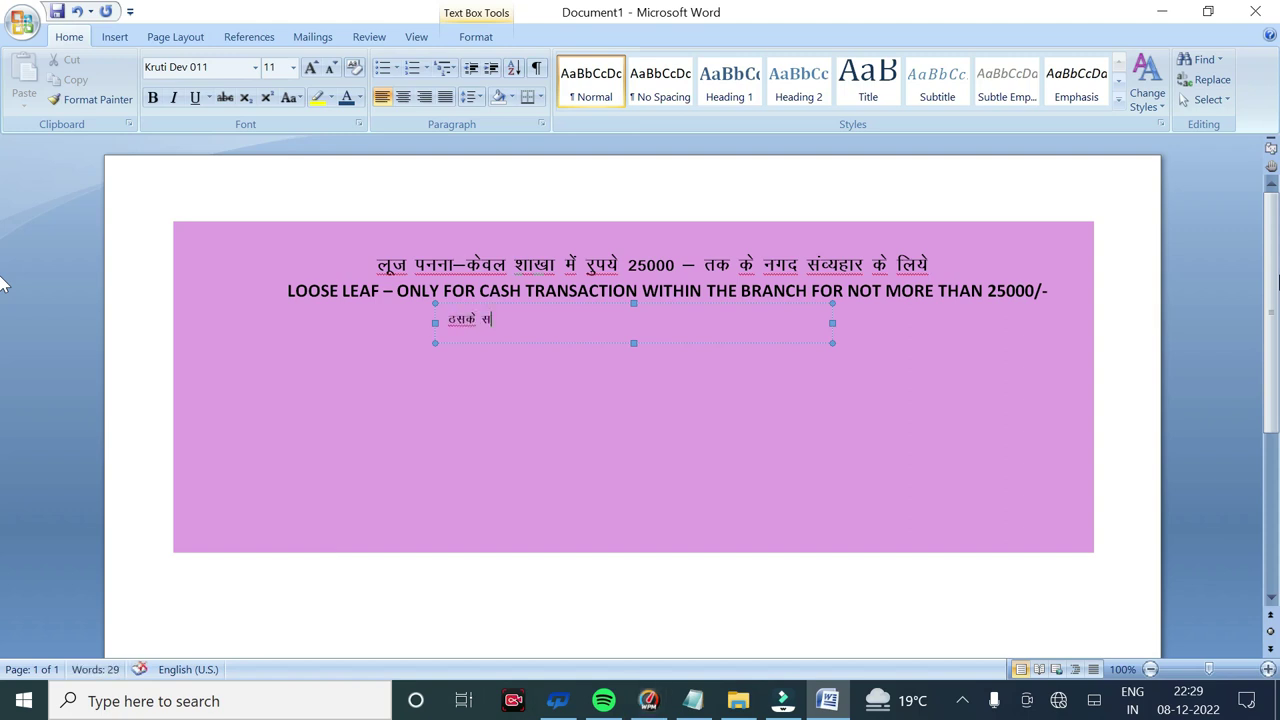
text( kk)
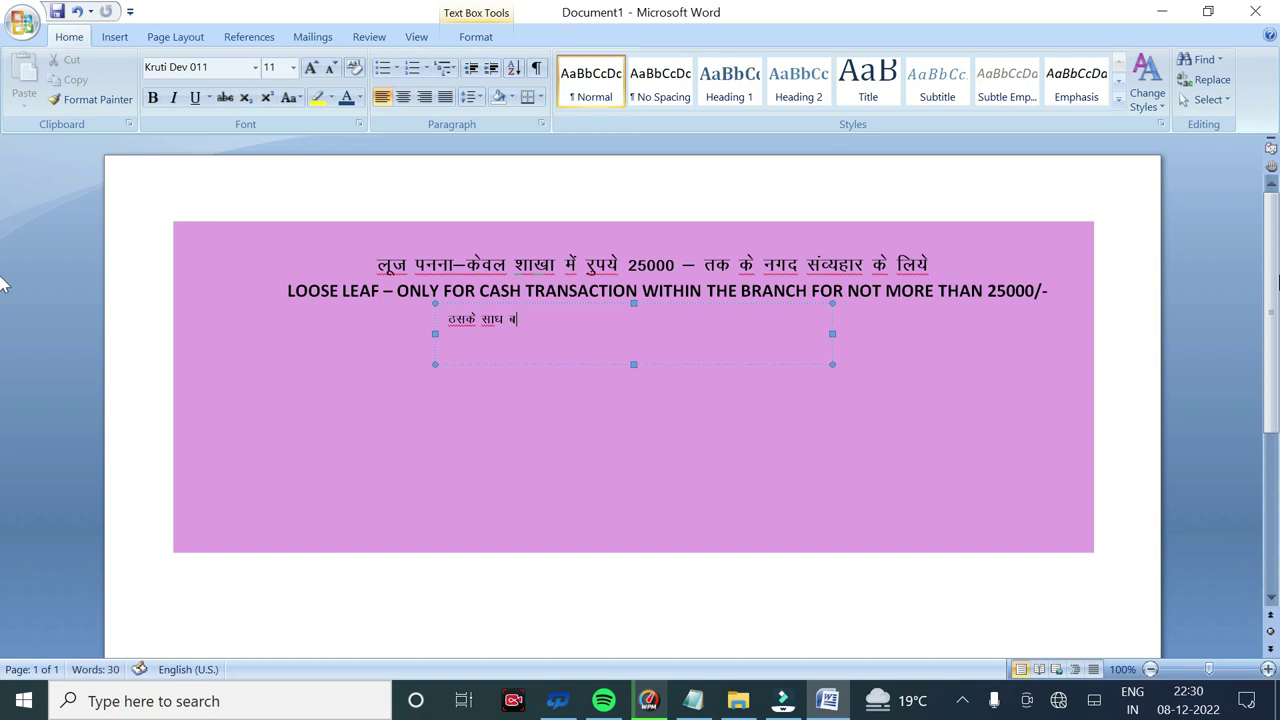
text( Lrr[kk)
text( dk)
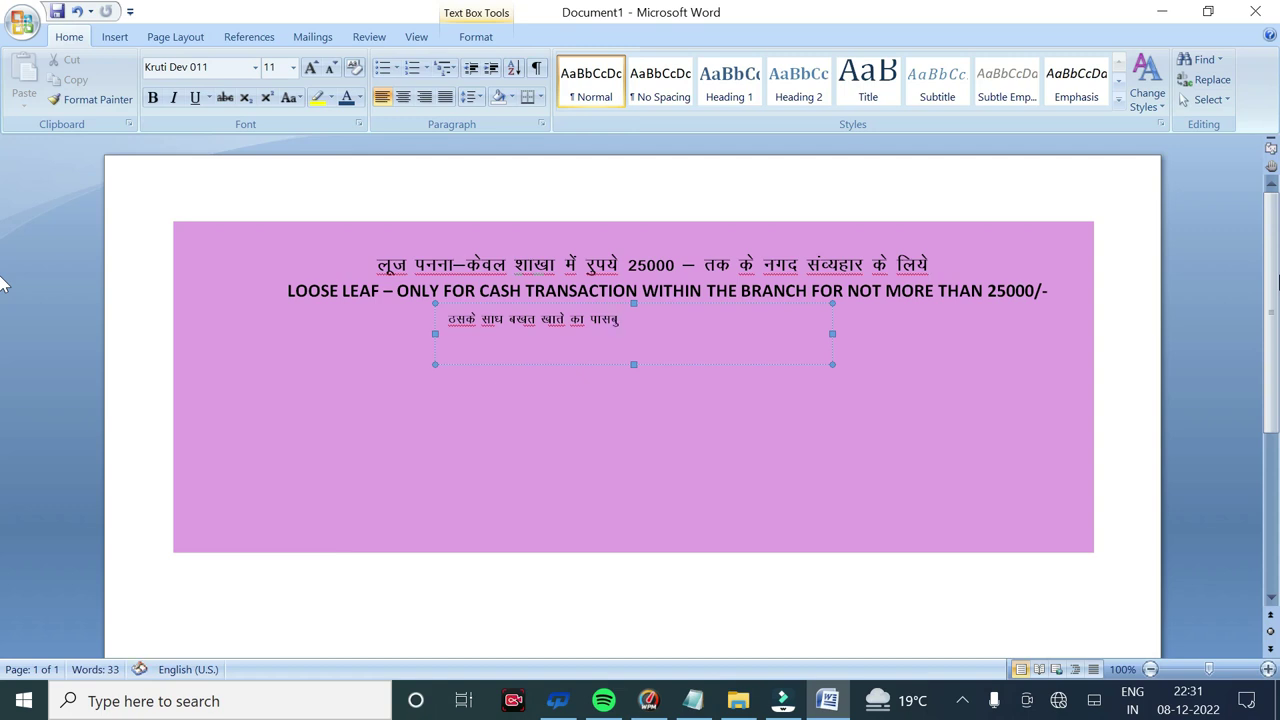
text(gks)
text(u)
text( o)
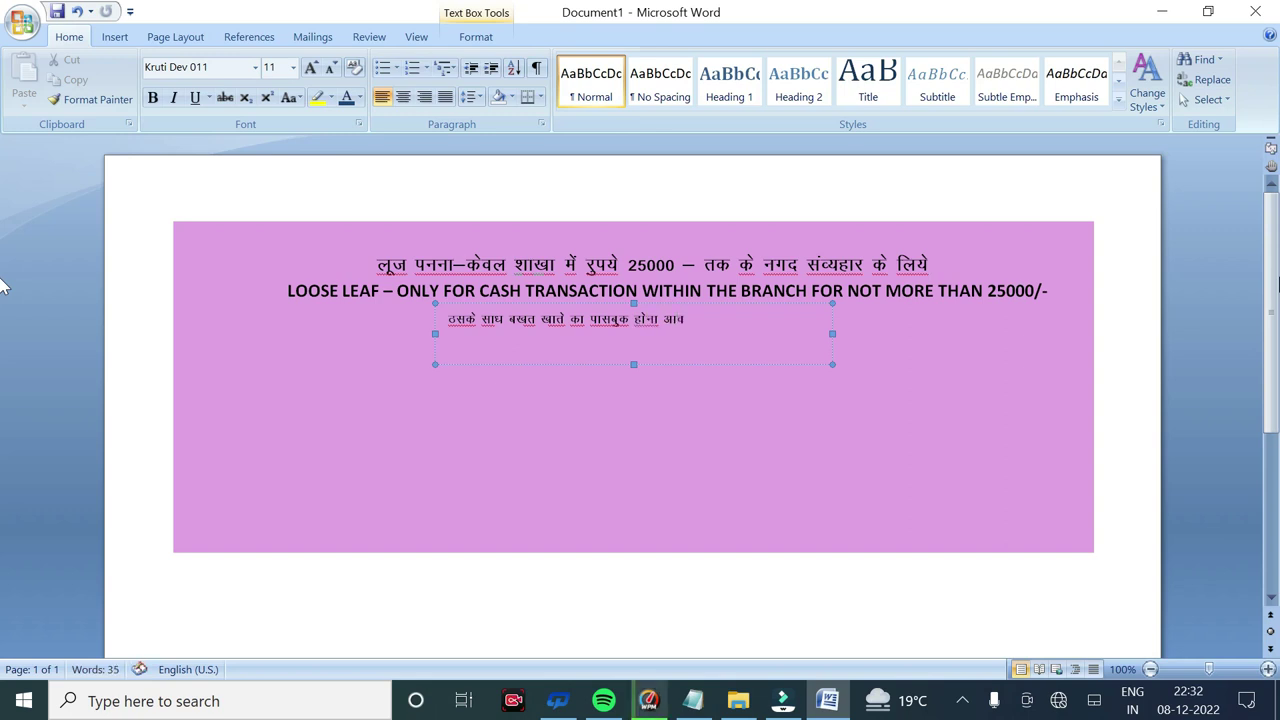
text('k)
text( g)
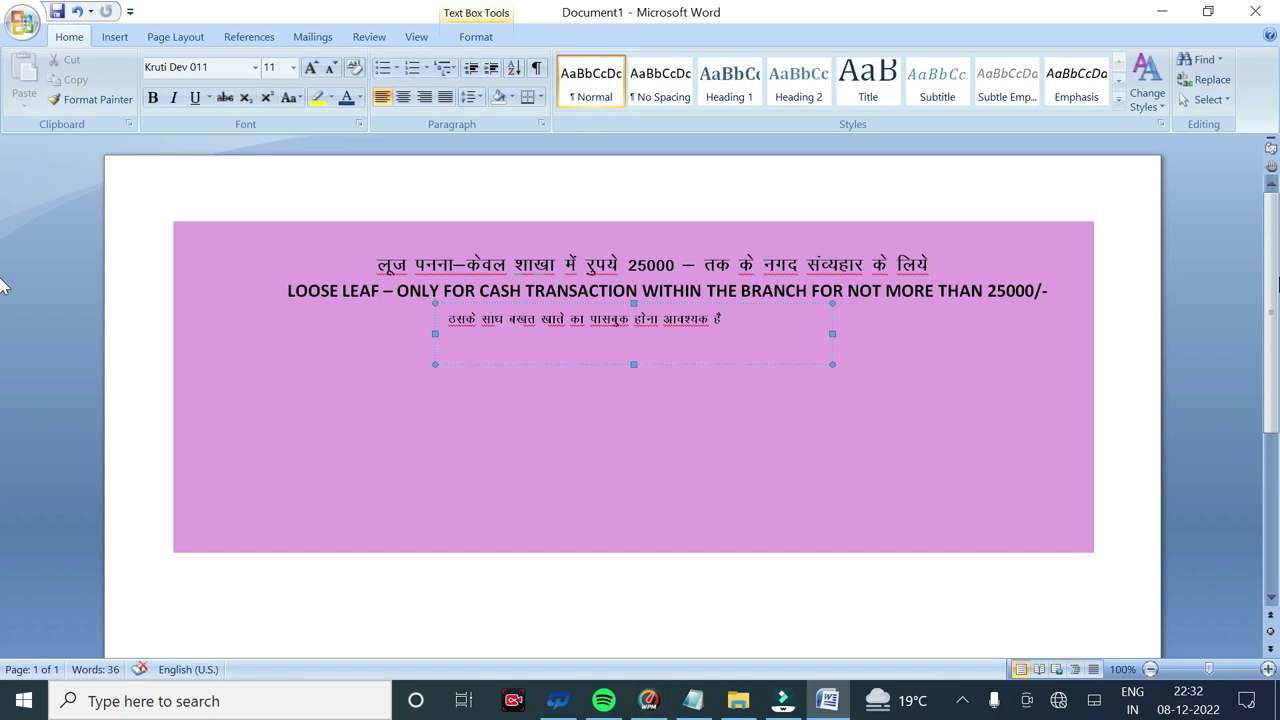
key(Delete)
text(b)
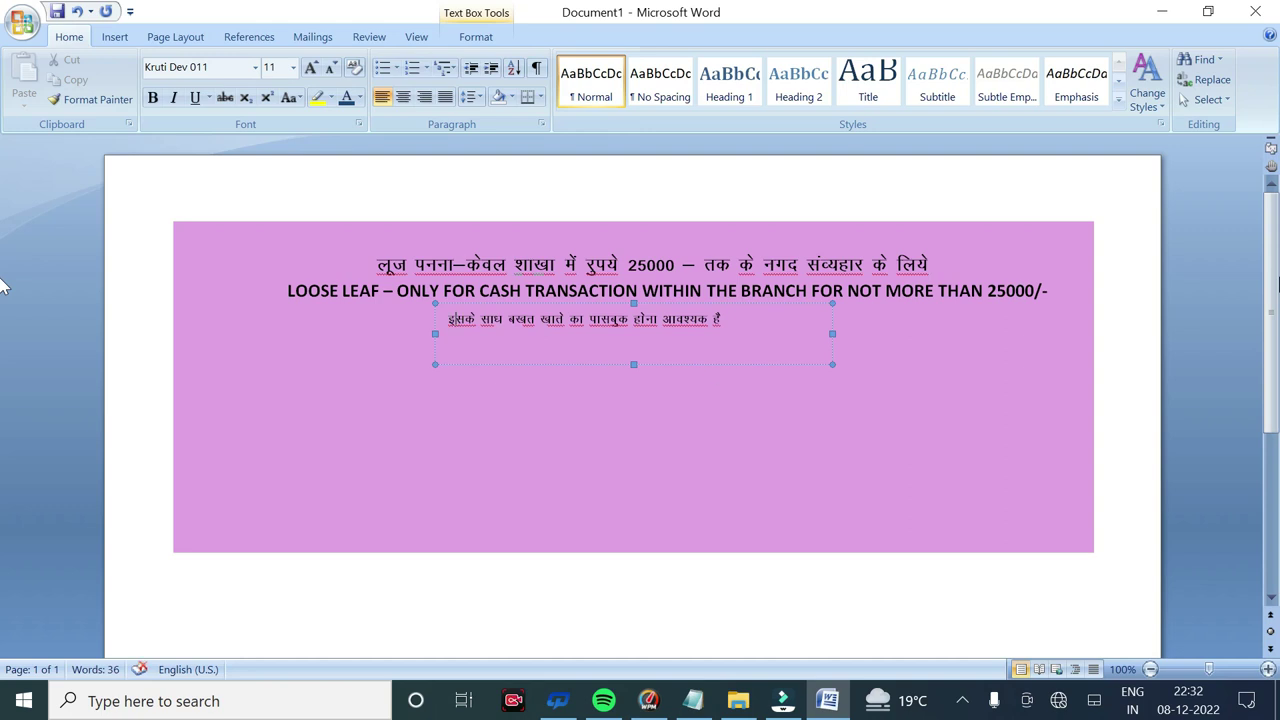
key(ctrl+a)
Enlarge the Hindi passbook line to 14 pt with Grow Font
click(112, 37)
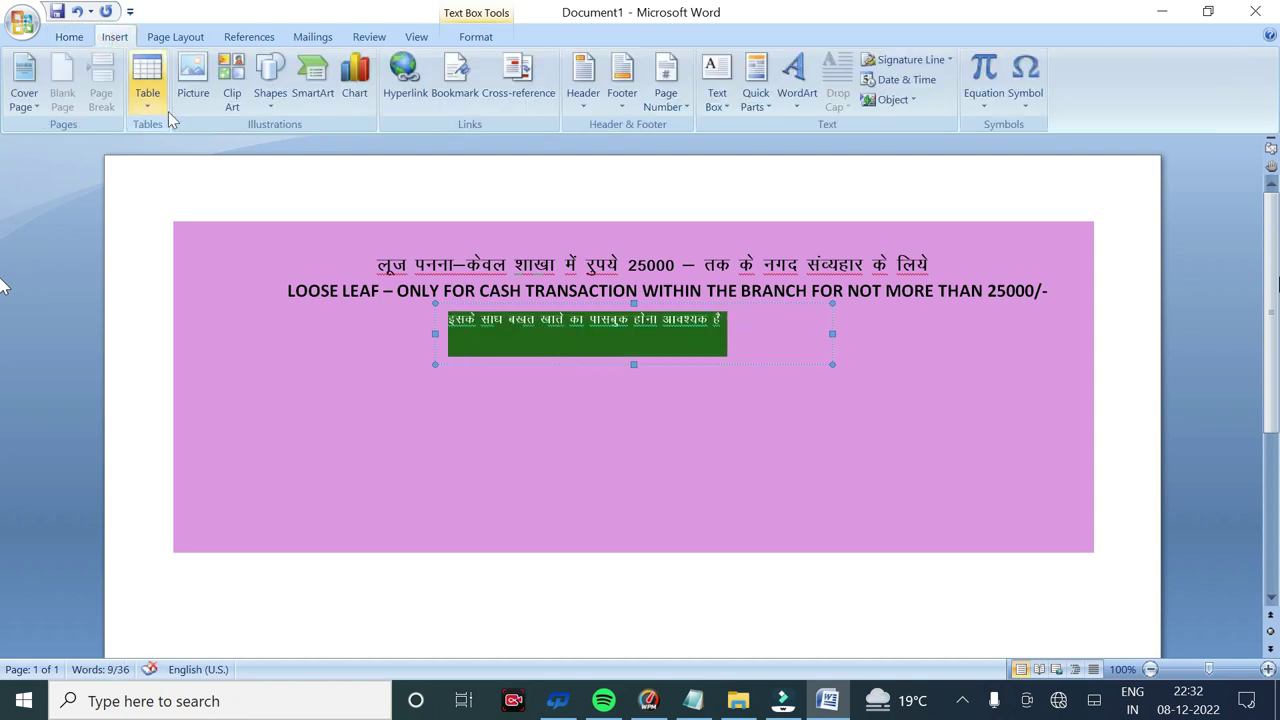
click(68, 38)
click(311, 70)
click(311, 70)
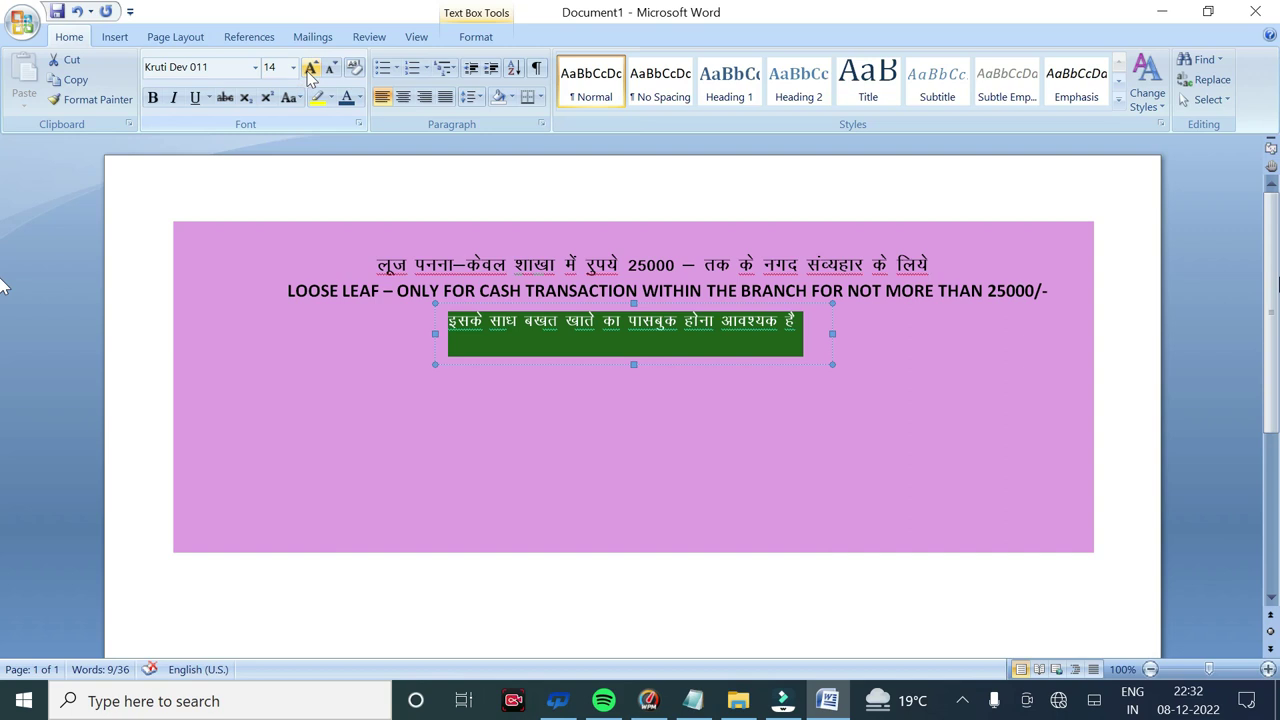
Centre the Hindi line's text box beneath the English heading
click(797, 323)
click(689, 364)
key(Right)
key(Right)
key(Right)
key(Right)
key(Right)
key(Right)
key(Right)
key(Right)
key(Right)
key(Up)
key(Up)
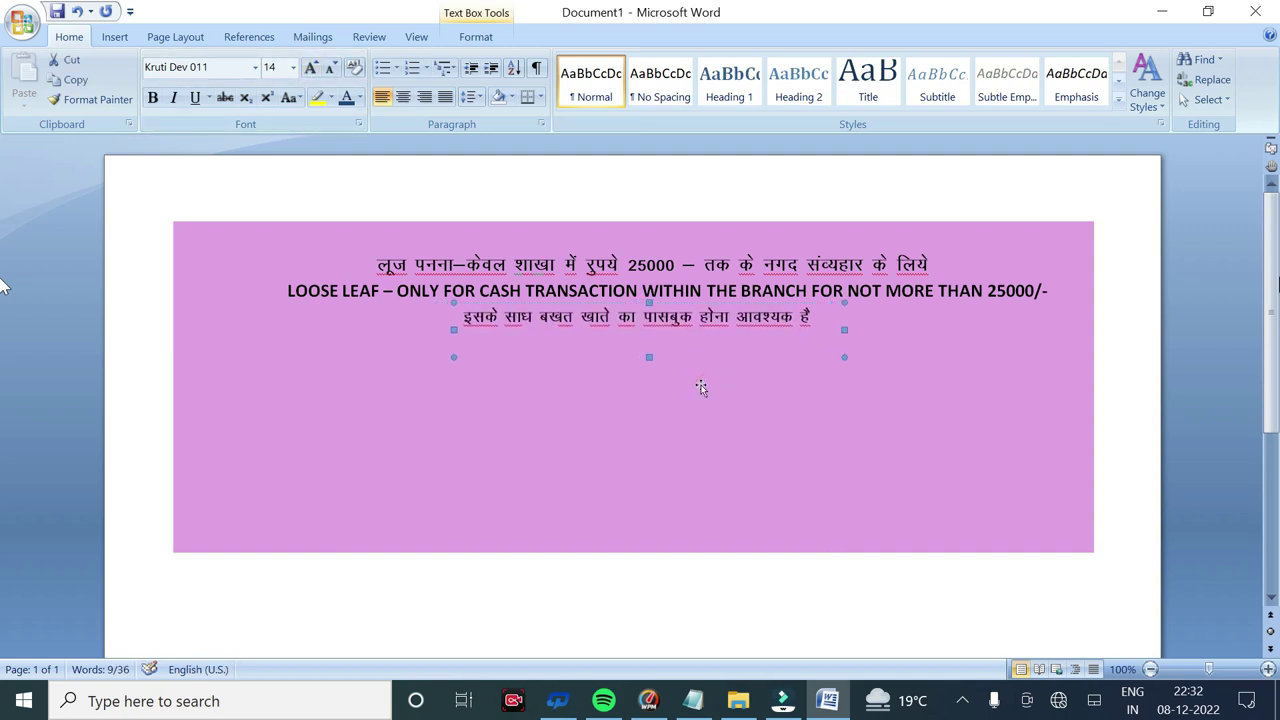
click(701, 388)
click(703, 360)
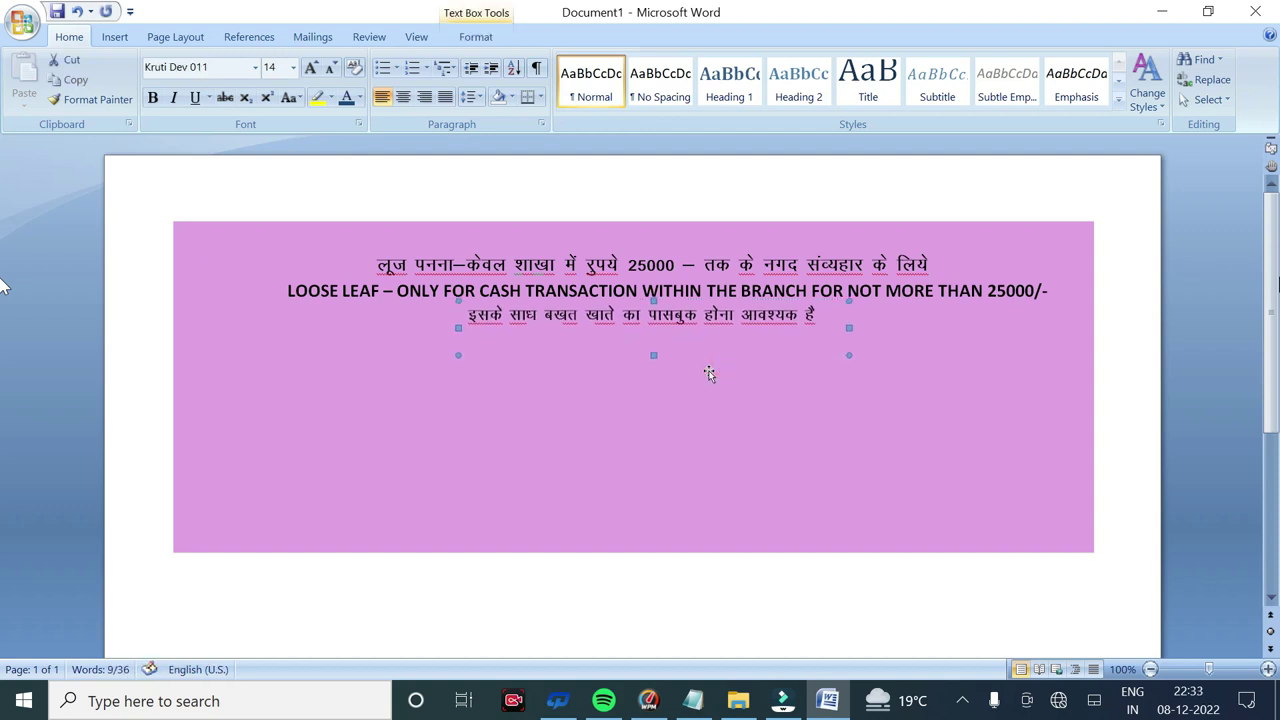
click(1220, 412)
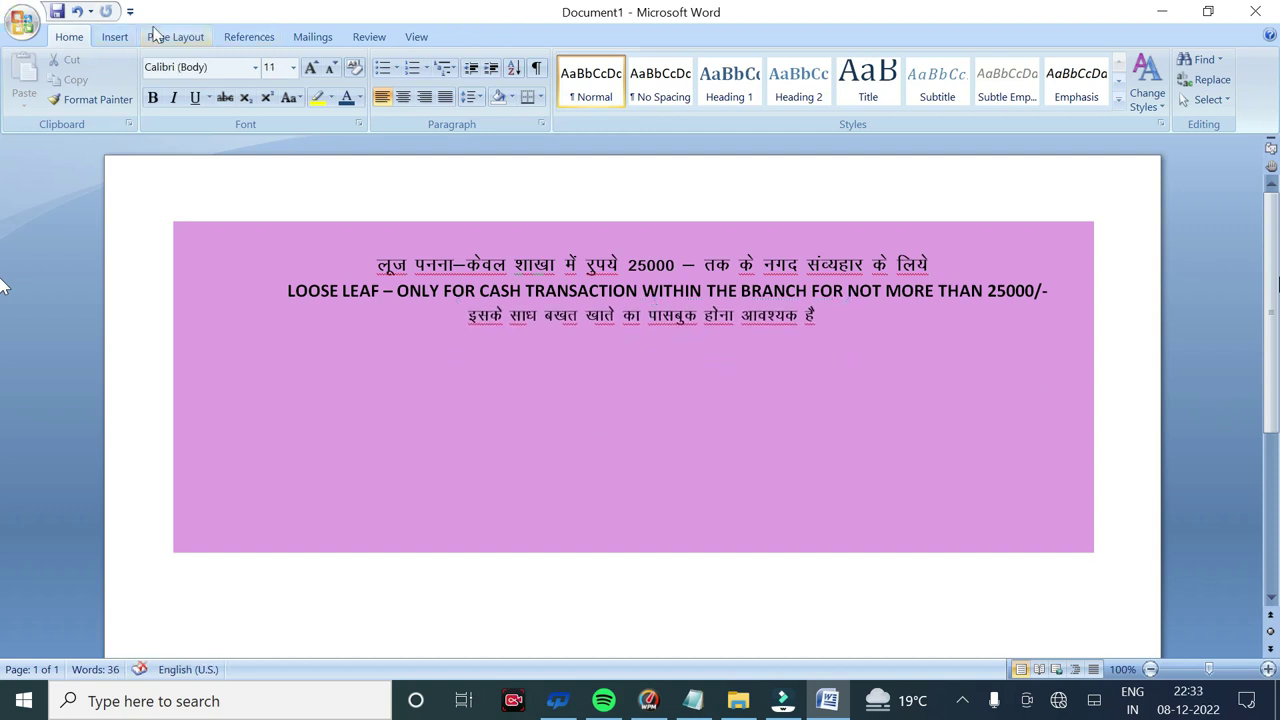
Pick the Text Box shape to draw another box
click(114, 36)
click(270, 80)
click(74, 146)
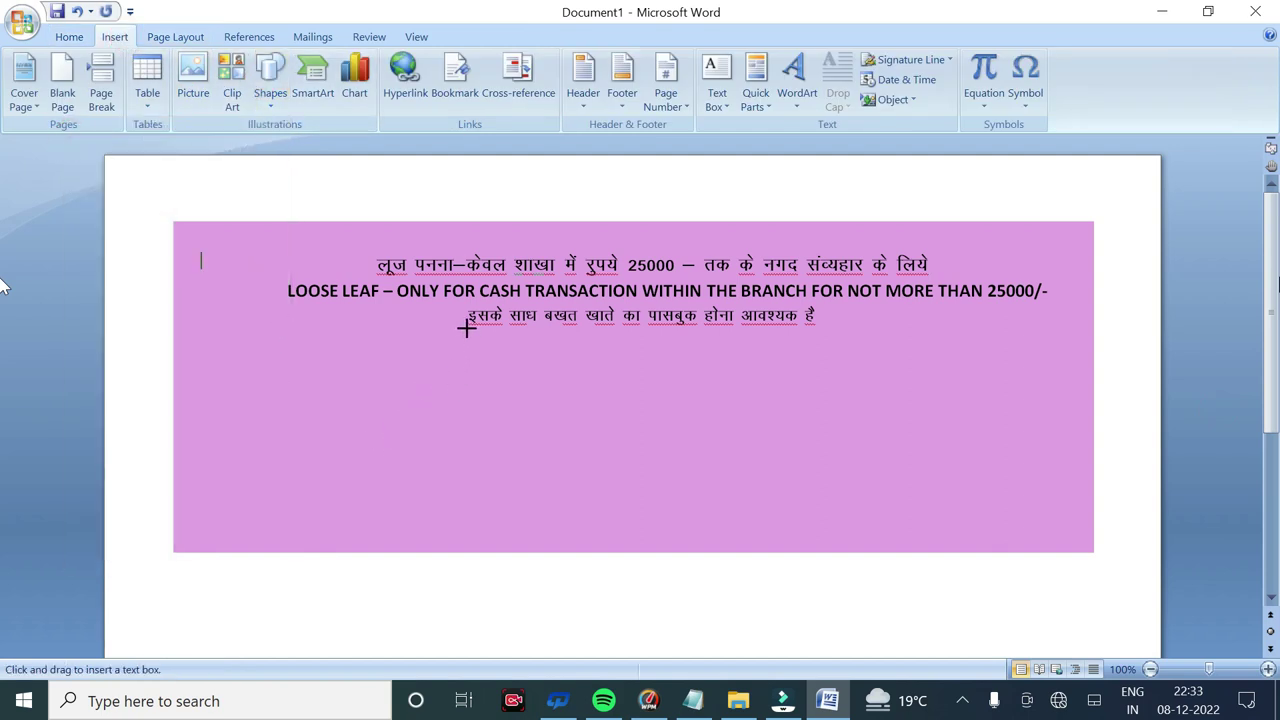
Add a text box reading 'Must be accompanied with pass book for saving bank', with no fill or outline
drag(466, 327, 833, 363)
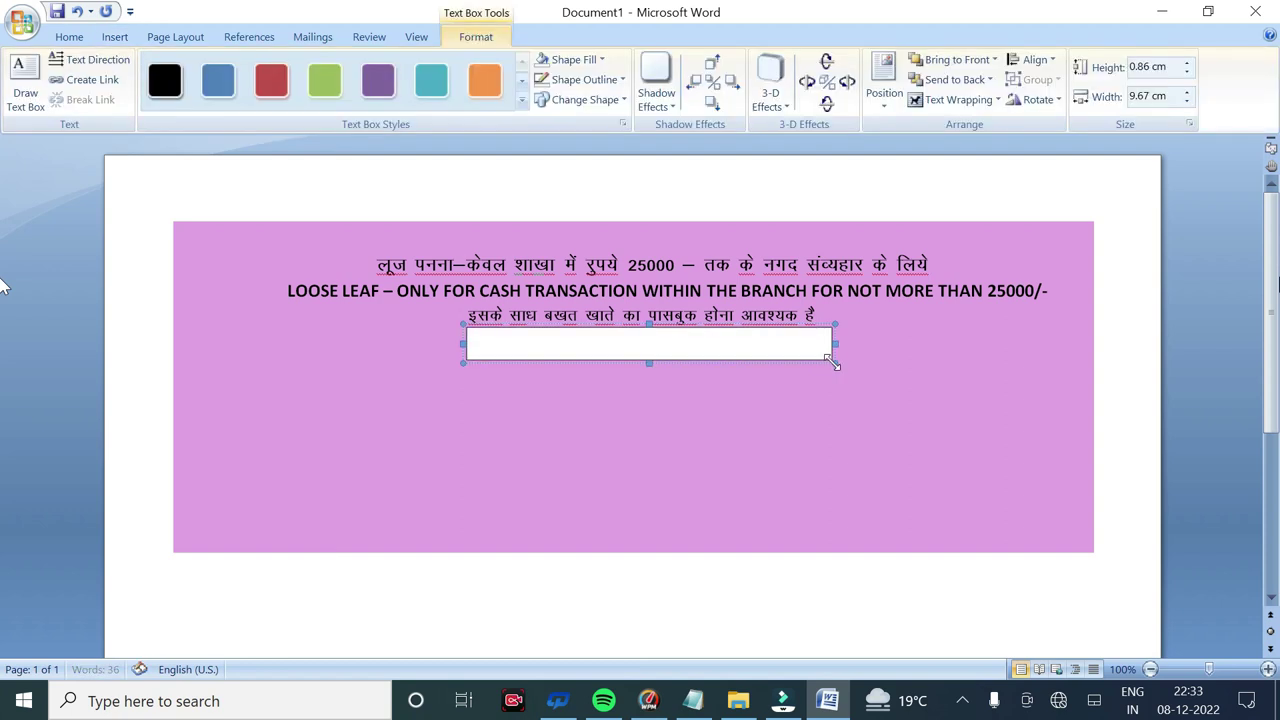
text(Must be acc)
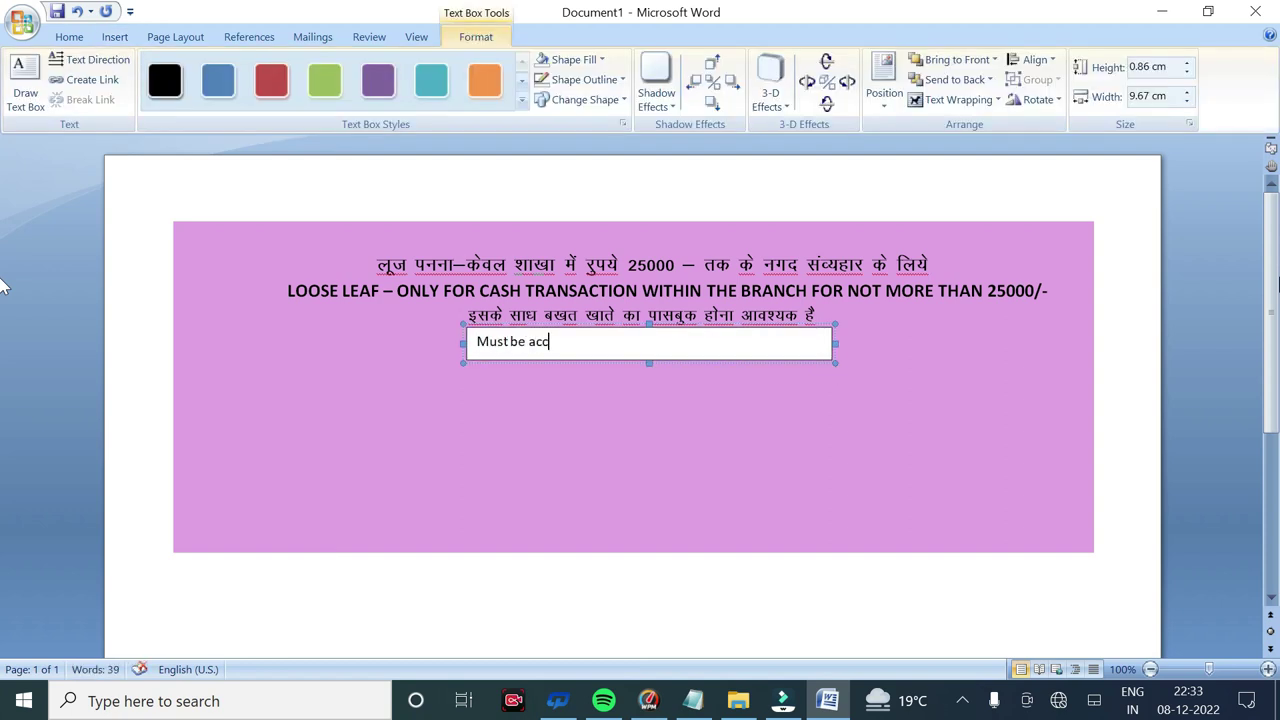
text(ompanied with pass book for )
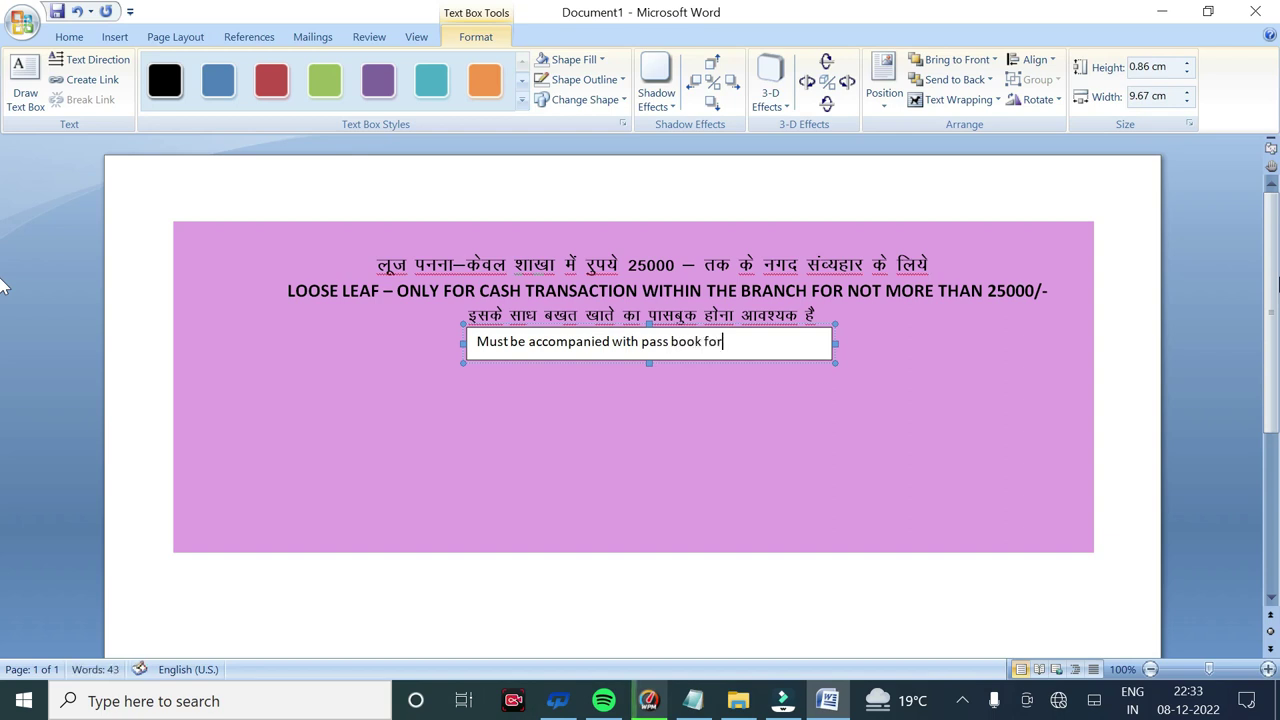
text(saving bank)
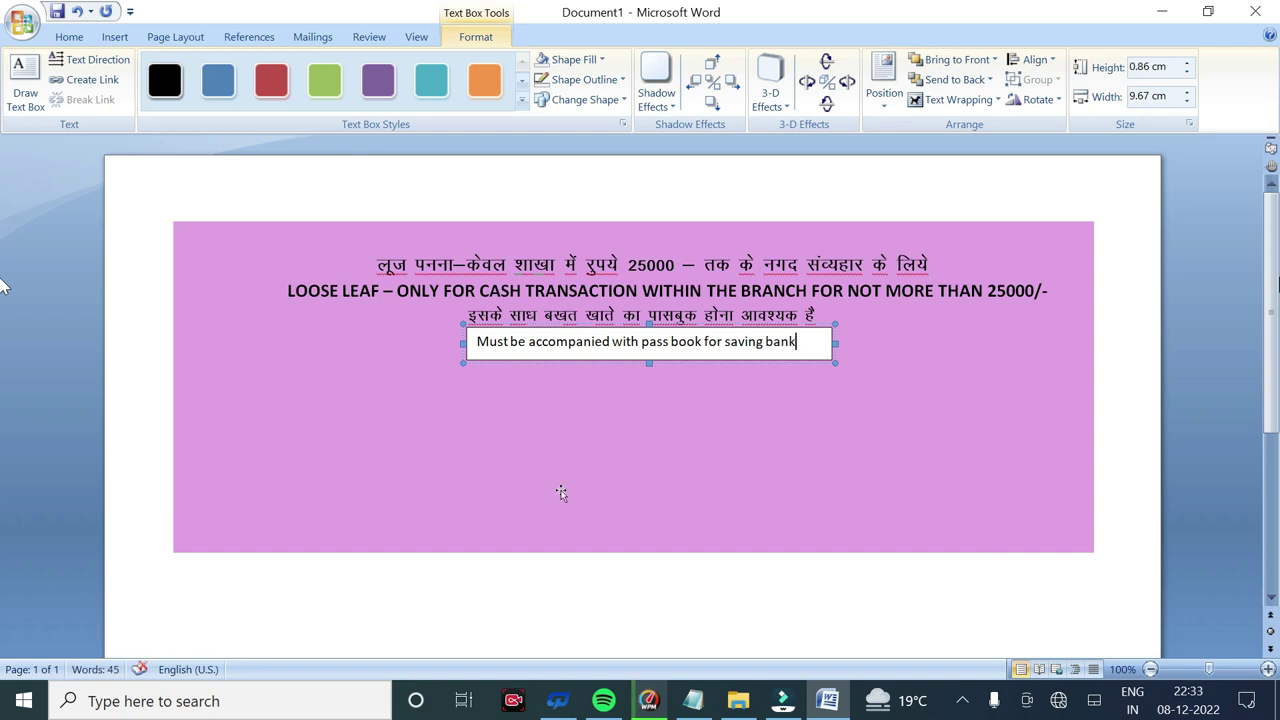
click(588, 59)
click(503, 252)
click(585, 79)
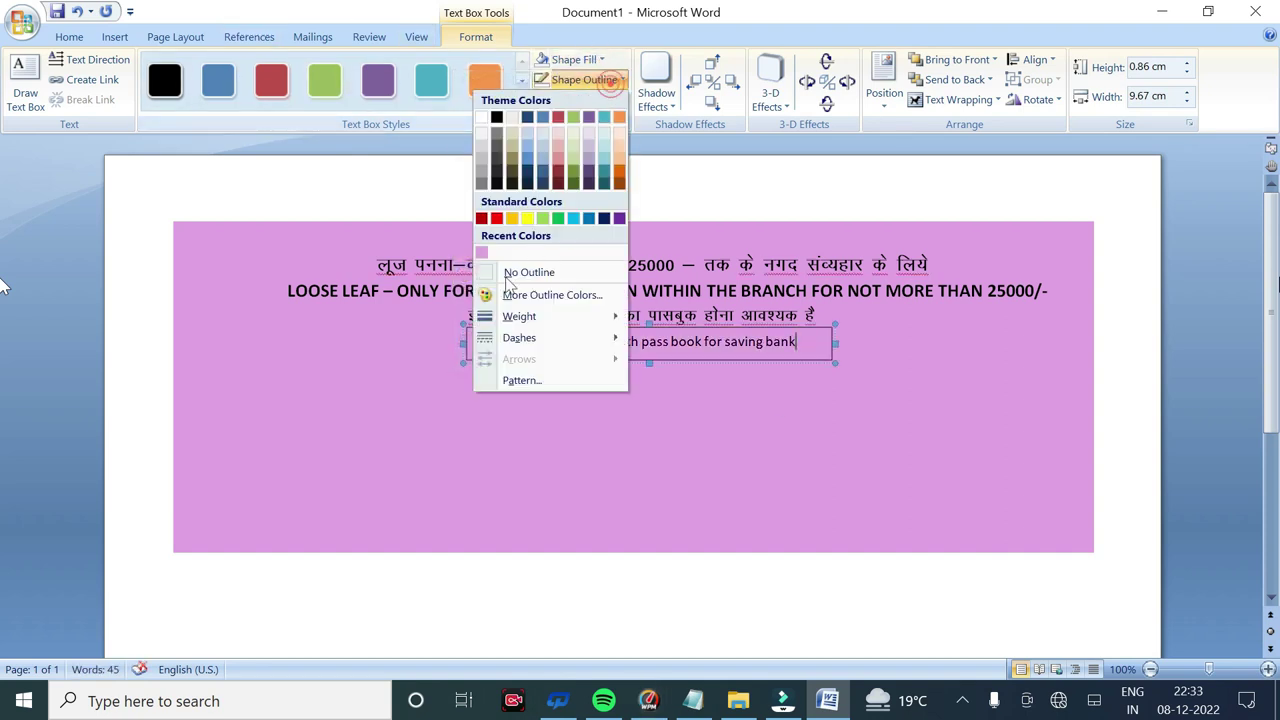
click(529, 271)
Enlarge the English line's text and widen its box so 'saving bank' fits
drag(477, 341, 797, 341)
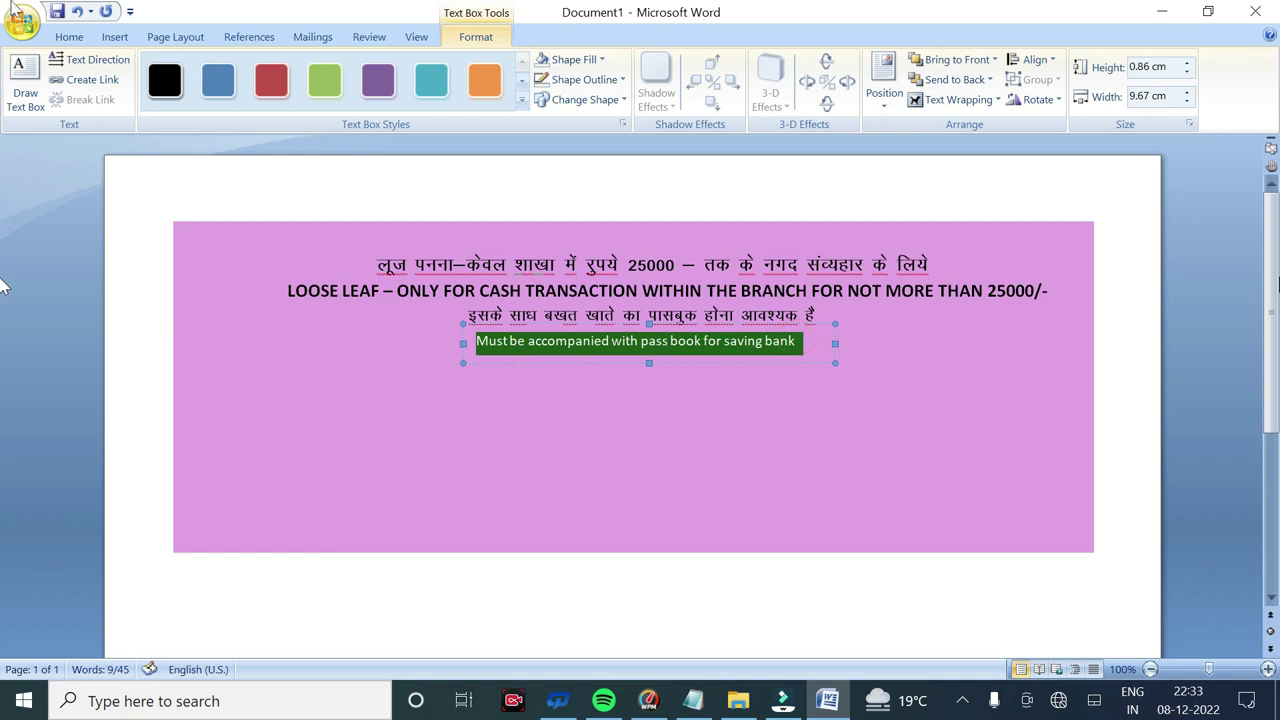
click(69, 36)
click(309, 69)
click(309, 69)
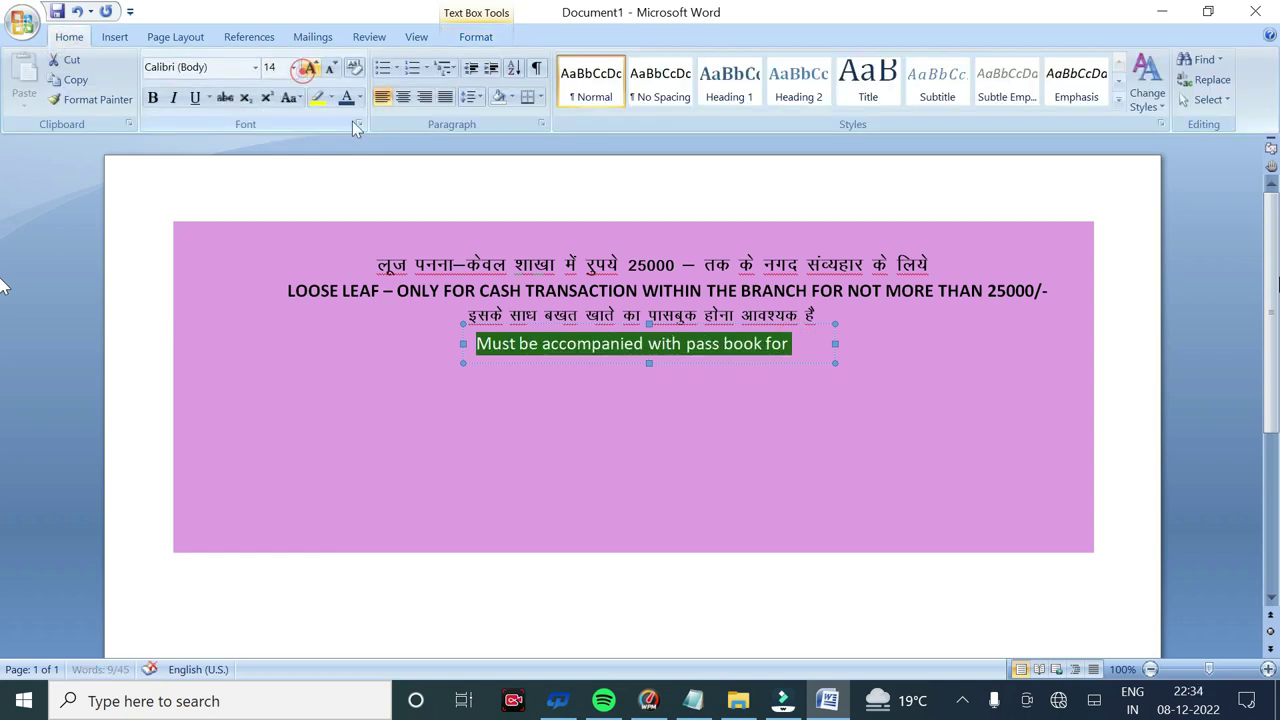
mouse_move(835, 344)
mouse_down()
mouse_move(871, 344)
mouse_move(476, 344)
mouse_up()
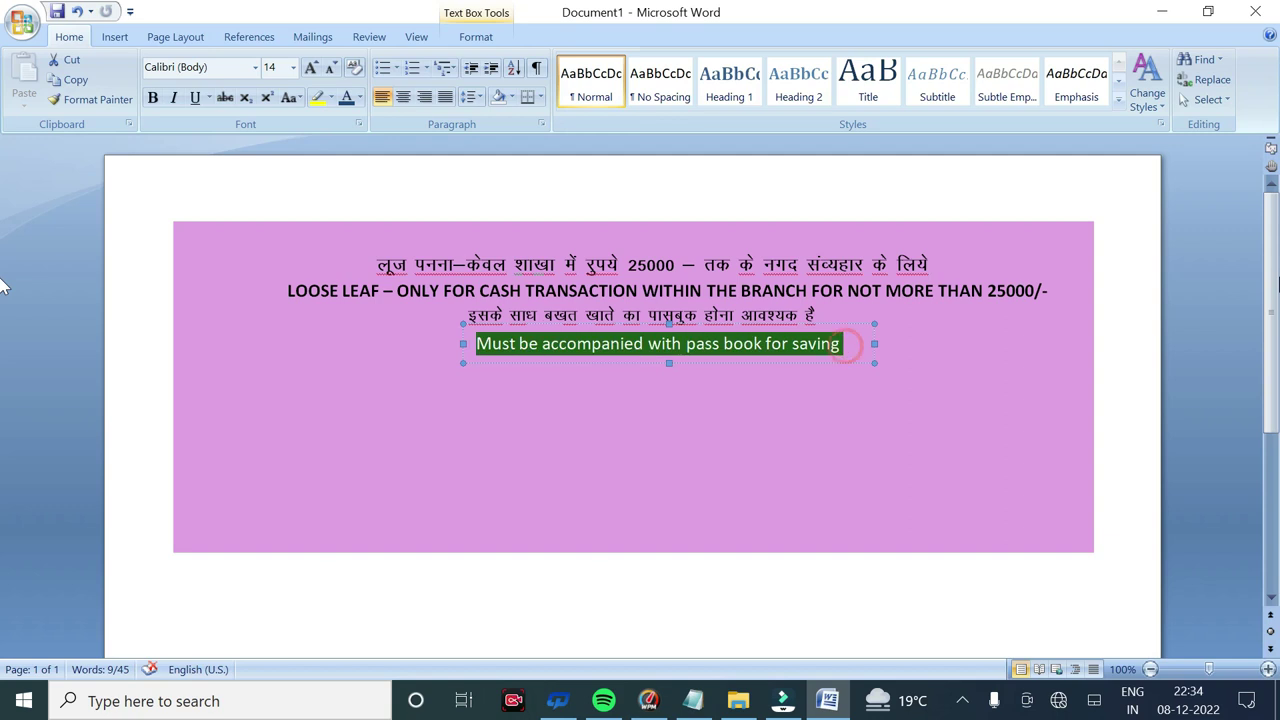
click(309, 67)
drag(876, 348, 905, 346)
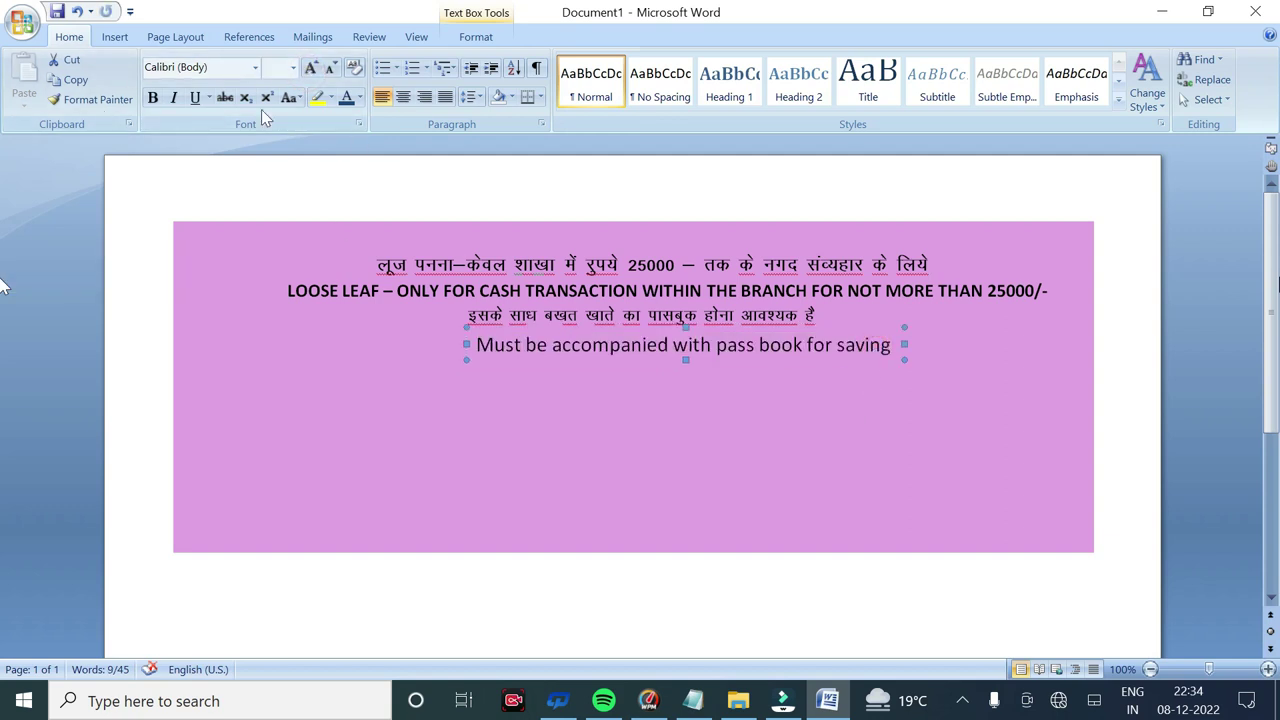
Position the English line directly beneath the Hindi line
click(744, 361)
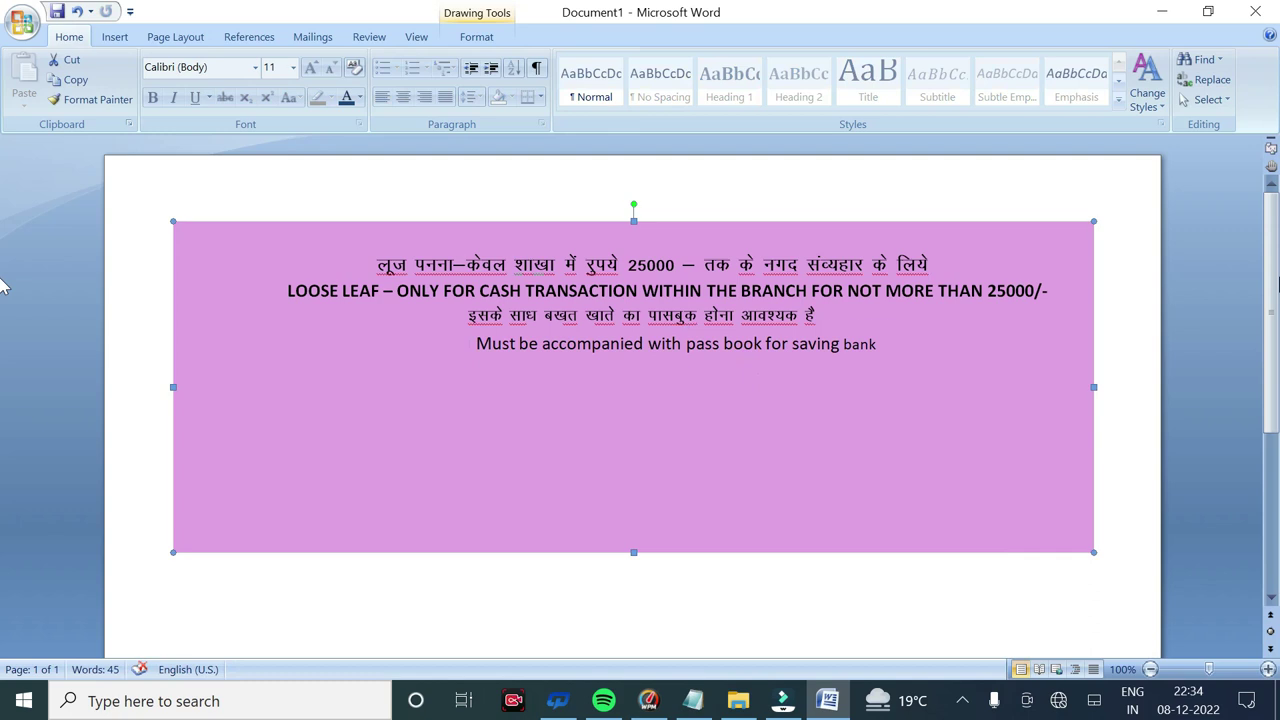
click(716, 372)
key(Left)
key(Left)
key(Left)
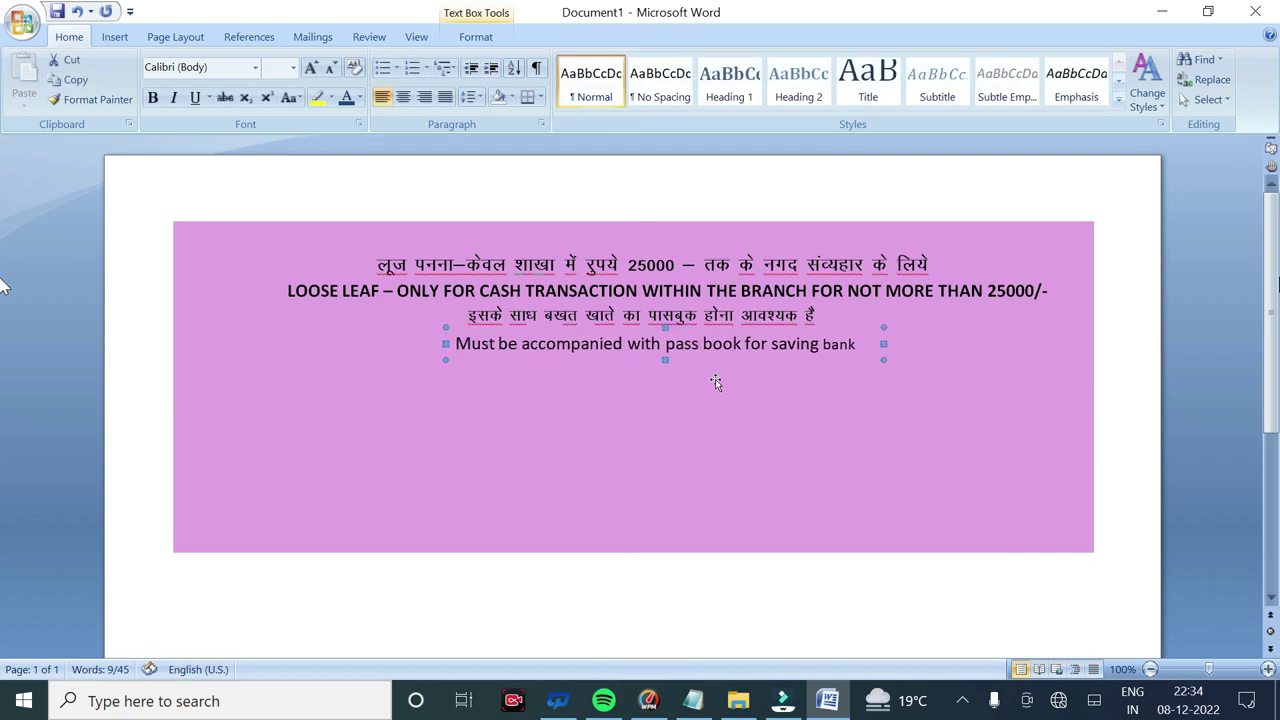
key(ctrl+Up)
key(ctrl+Up)
key(ctrl+Right)
key(ctrl+Right)
key(ctrl+Up)
key(ctrl+Up)
key(ctrl+Right)
key(ctrl+Right)
click(1163, 405)
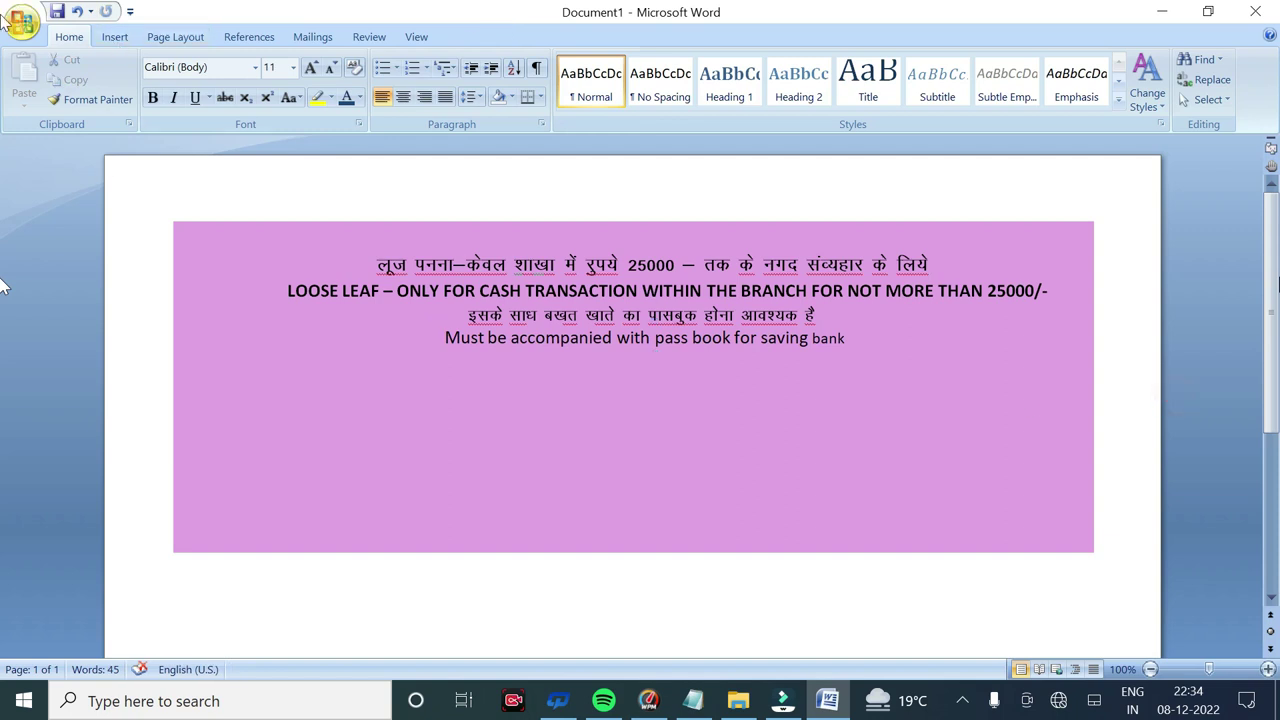
Draw a horizontal line right of 'bank' and duplicate it just below
click(114, 36)
click(270, 80)
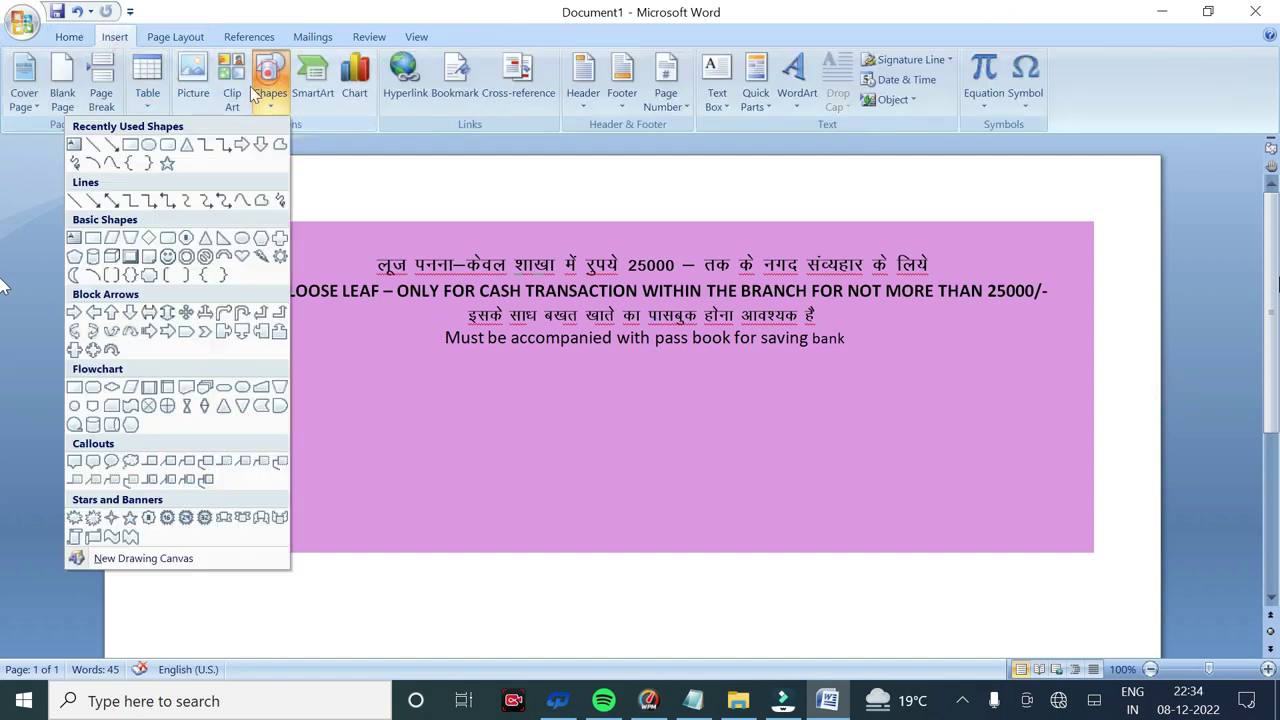
click(124, 143)
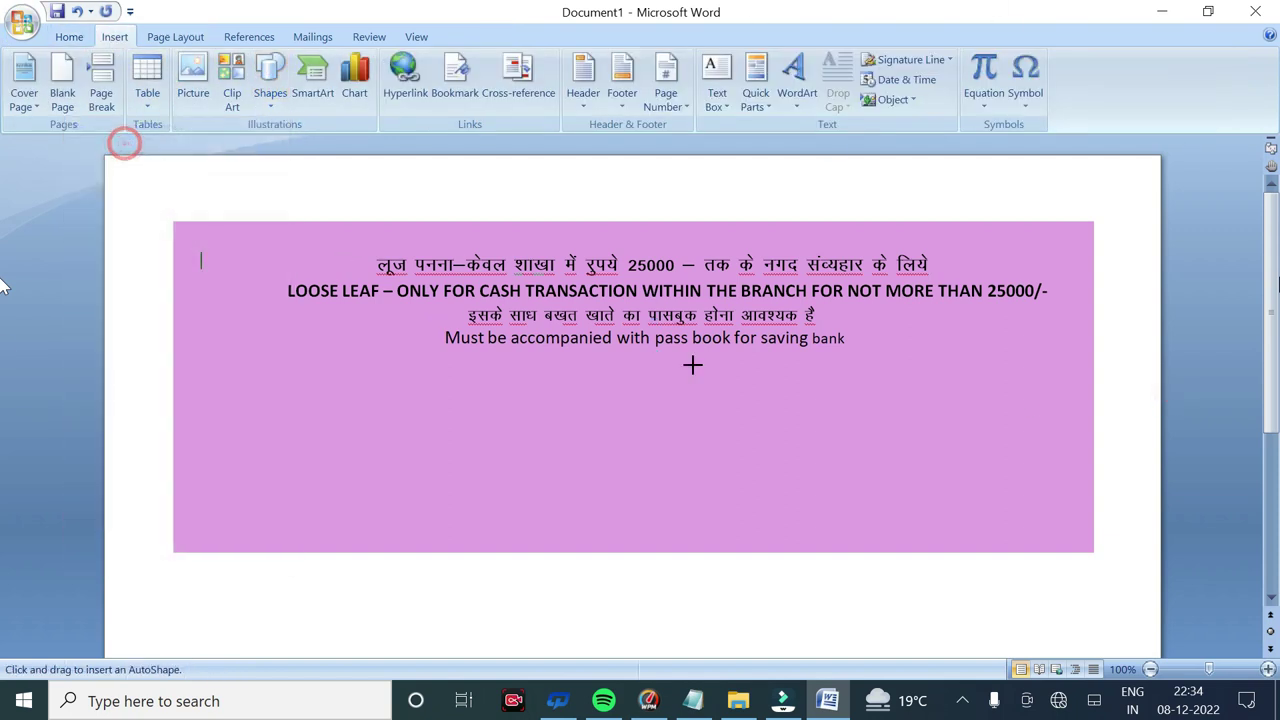
click(270, 80)
click(111, 144)
mouse_move(866, 340)
mouse_down()
mouse_move(1069, 329)
mouse_move(1071, 340)
mouse_up()
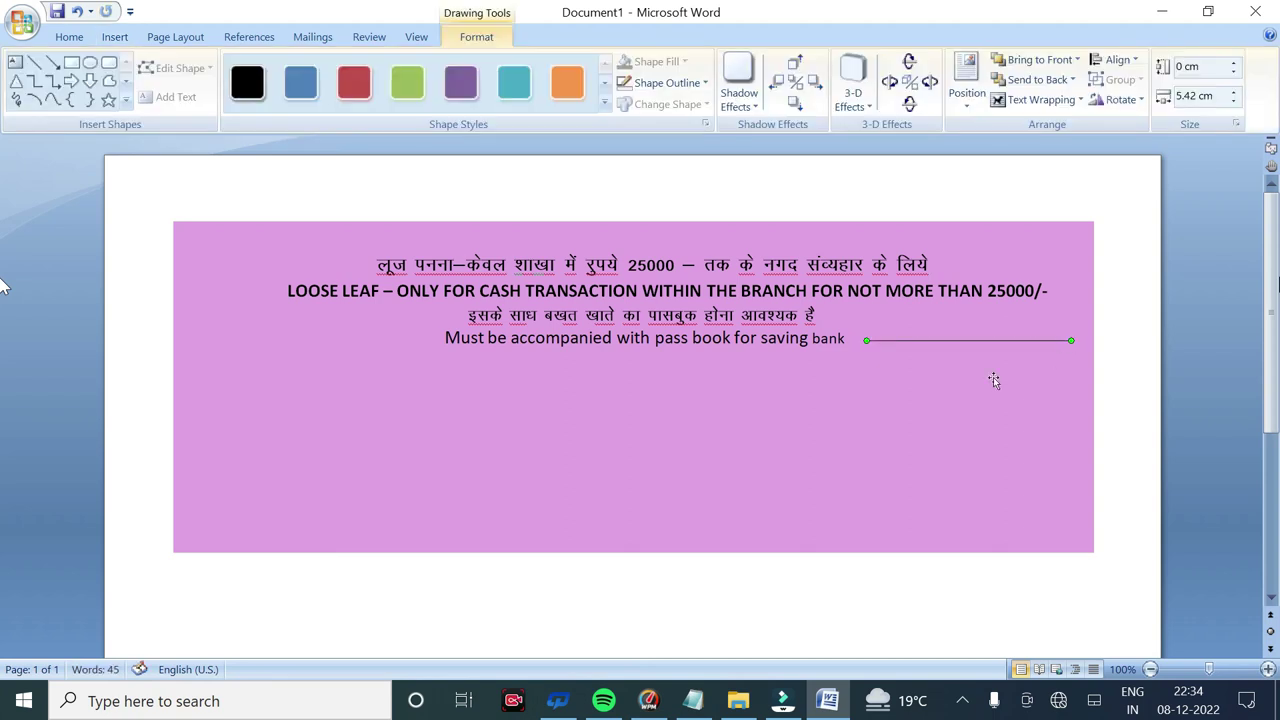
key(ctrl+d)
key(Down)
key(Down)
key(Down)
key(Down)
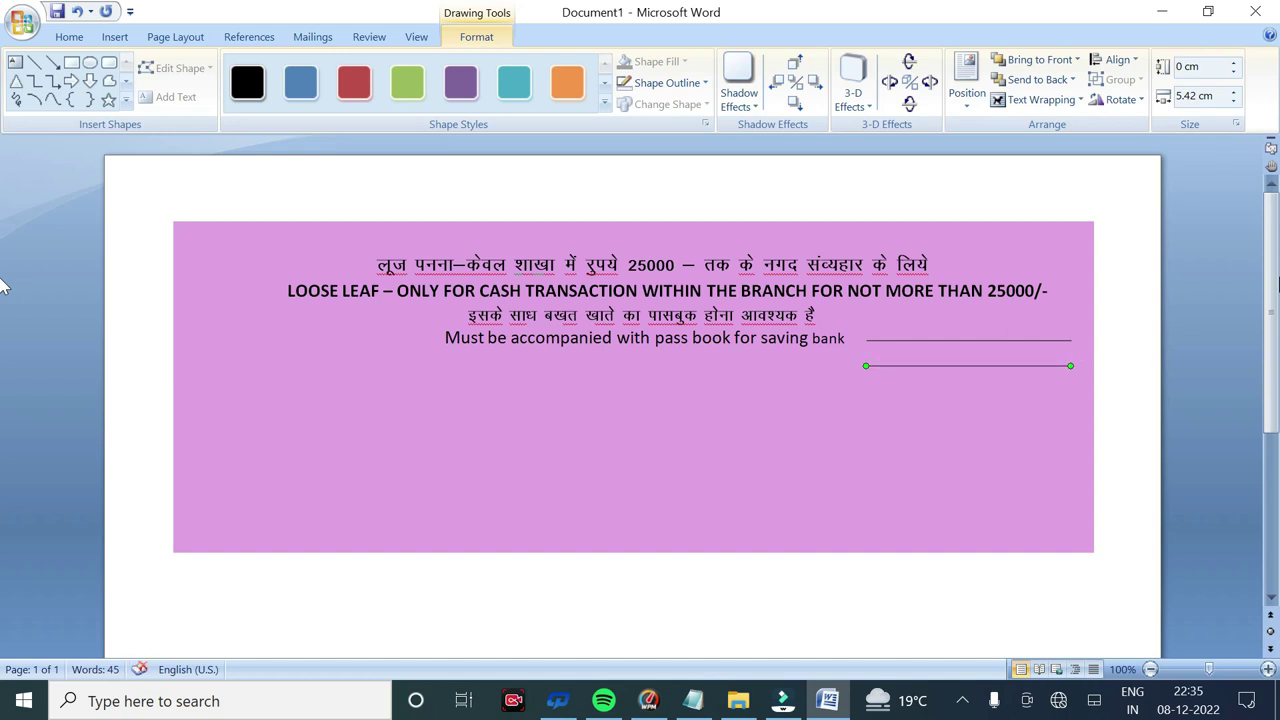
Cancel a stray line, then choose the Line shape again from Shapes
click(34, 62)
drag(843, 424, 876, 324)
key(Escape)
click(1210, 373)
click(115, 37)
click(270, 80)
click(94, 143)
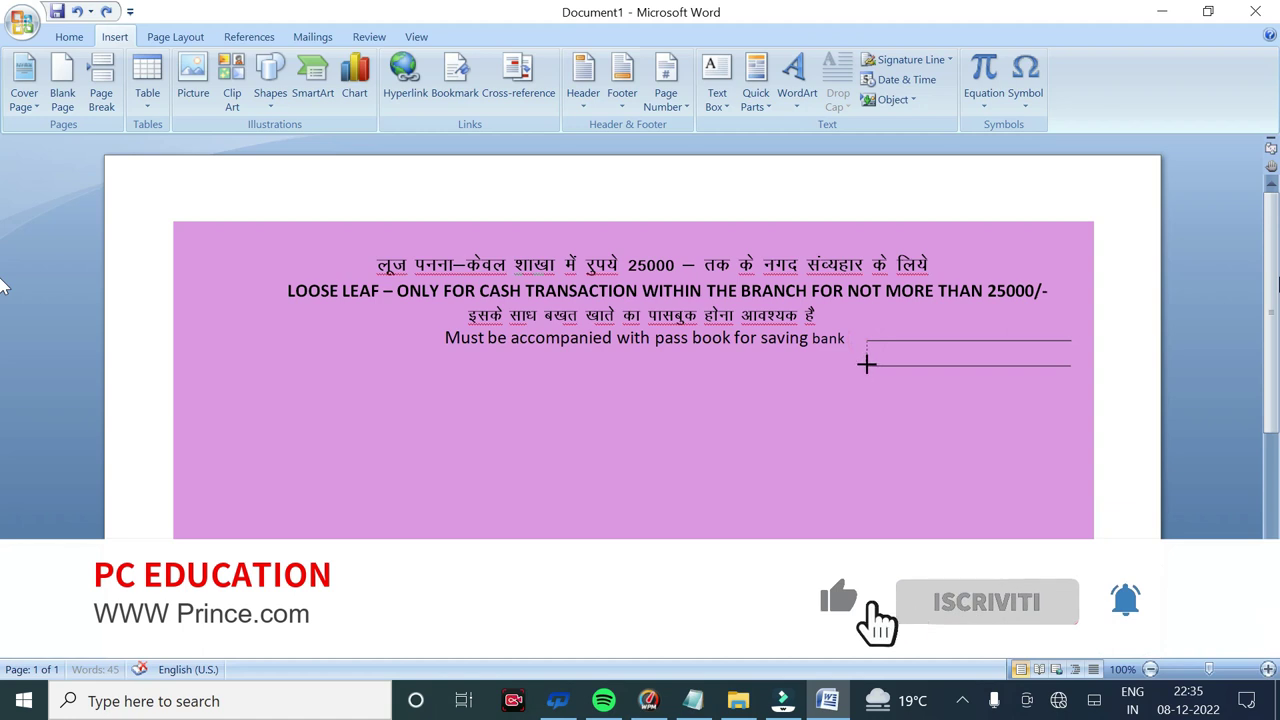
Draw a short vertical divider between the lines and duplicate it into eight boxes
drag(865, 363, 866, 366)
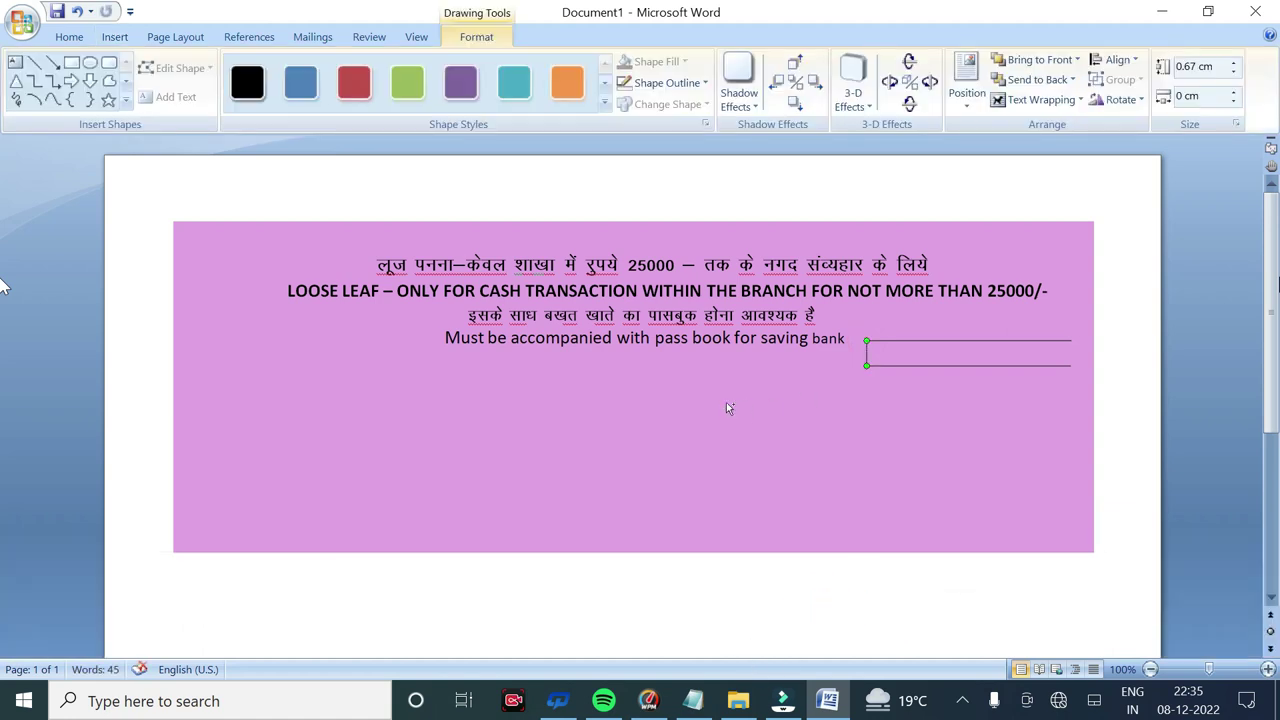
key(Up)
key(Up)
key(Up)
key(ctrl+Right)
key(Down)
key(Down)
key(Down)
key(Left)
key(Left)
key(Right)
key(Right)
key(Right)
key(Right)
key(Right)
key(Right)
key(Up)
key(Up)
key(Up)
key(Up)
key(ctrl+d)
key(ctrl+d)
key(ctrl+d)
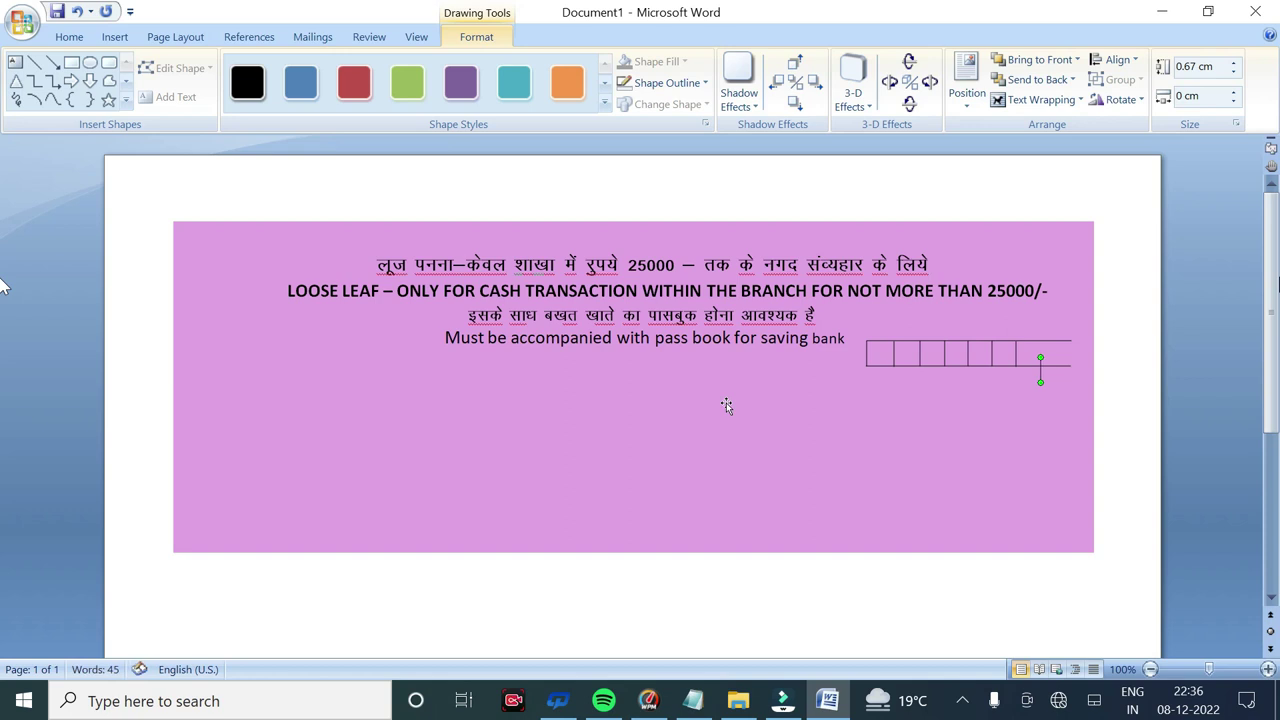
key(Right)
key(Right)
key(Right)
key(Right)
Check the divider row by selecting its dividers, then bring up the Shapes gallery
click(1040, 350)
click(1041, 354)
click(1014, 357)
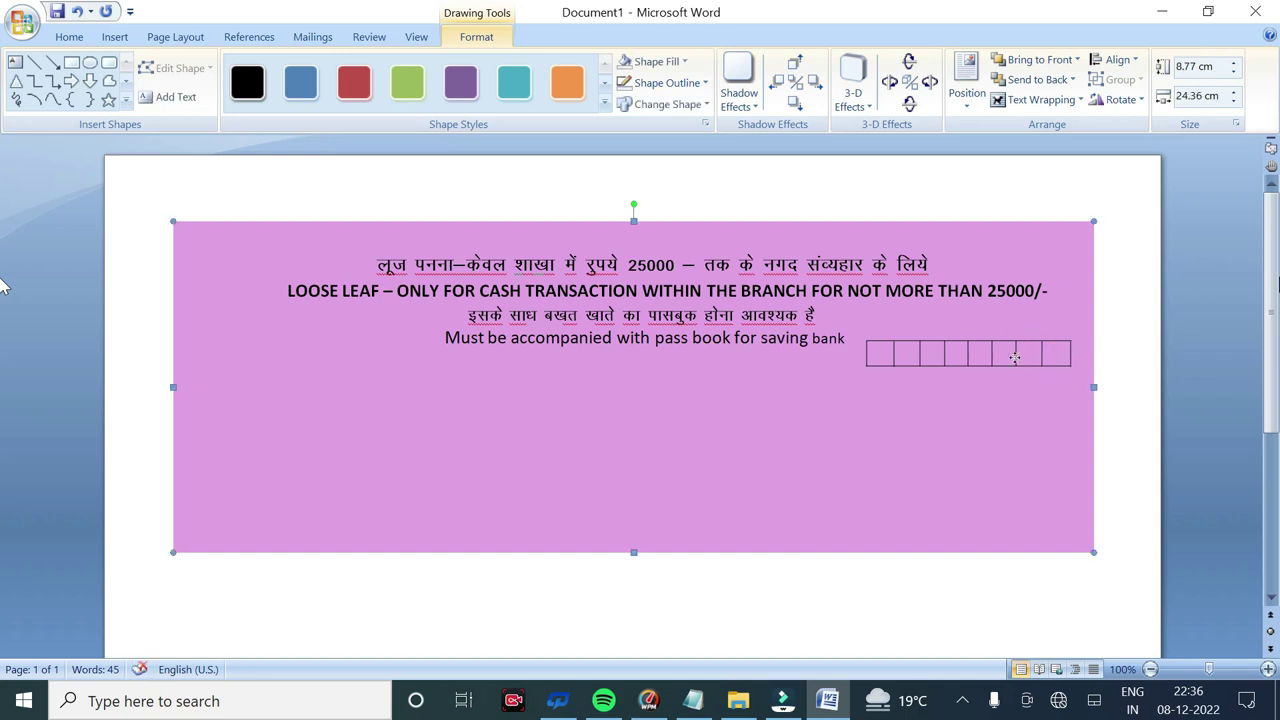
click(992, 354)
click(992, 354)
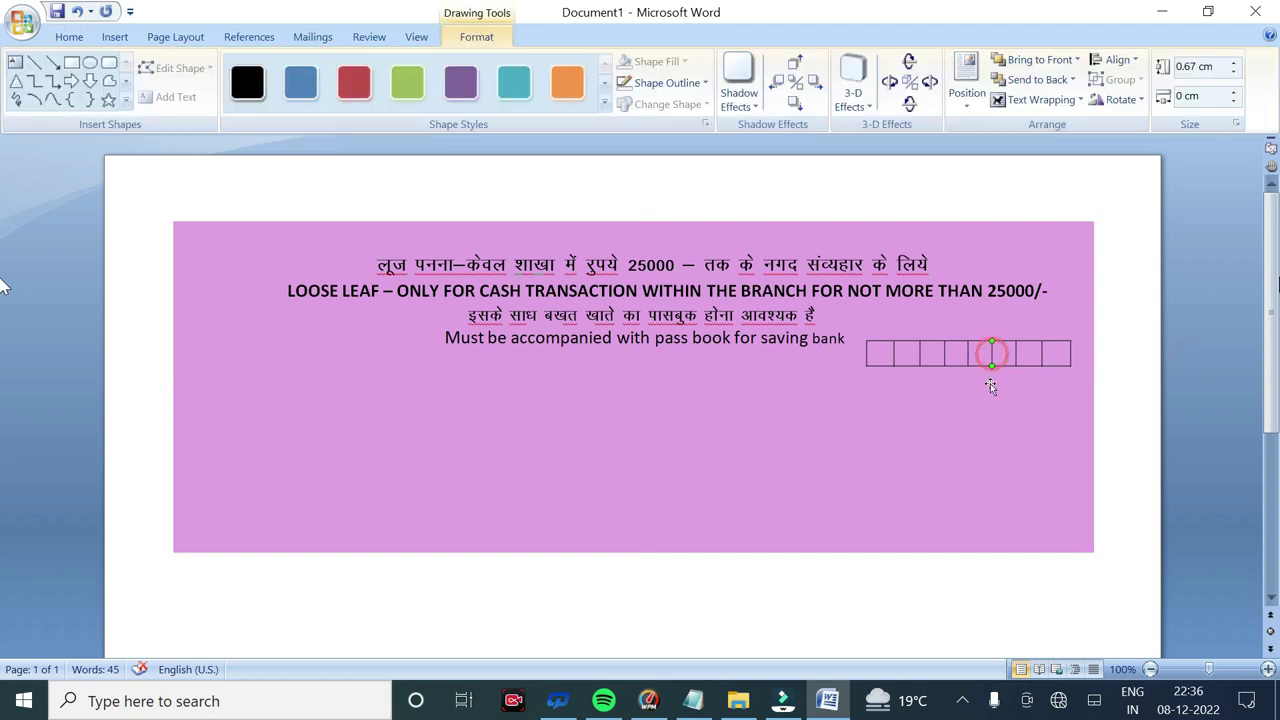
click(921, 356)
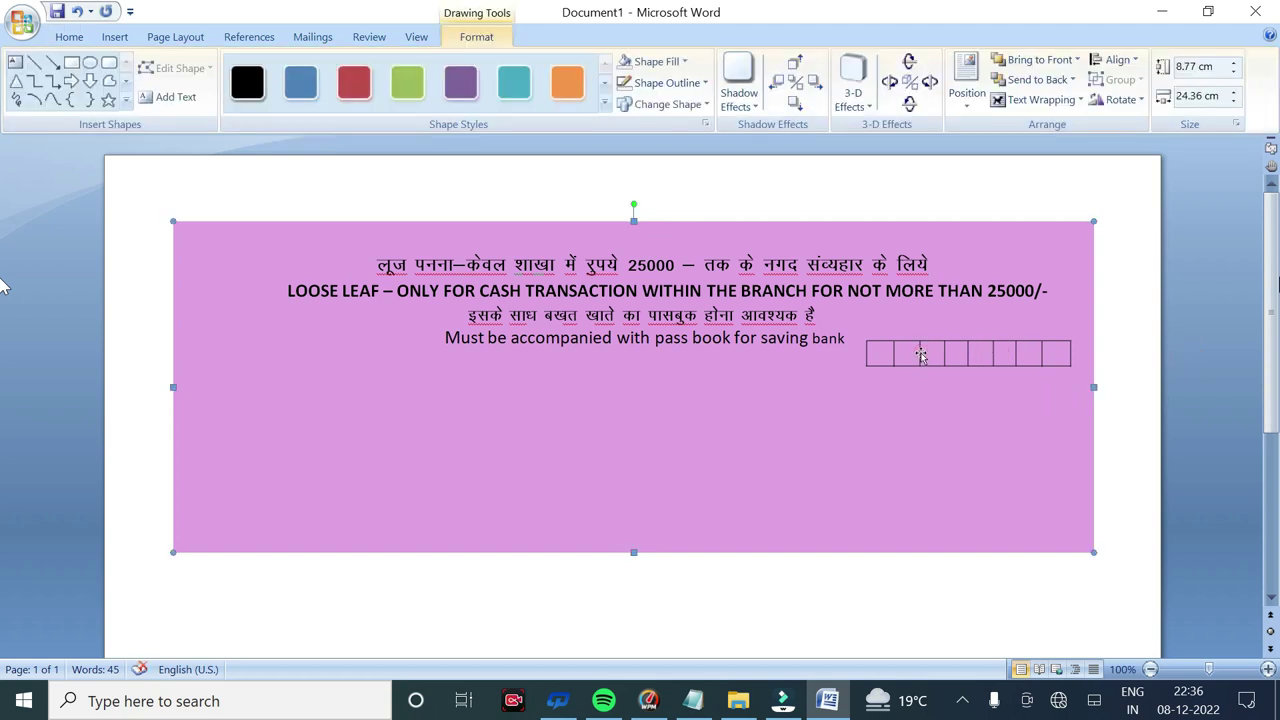
click(1214, 402)
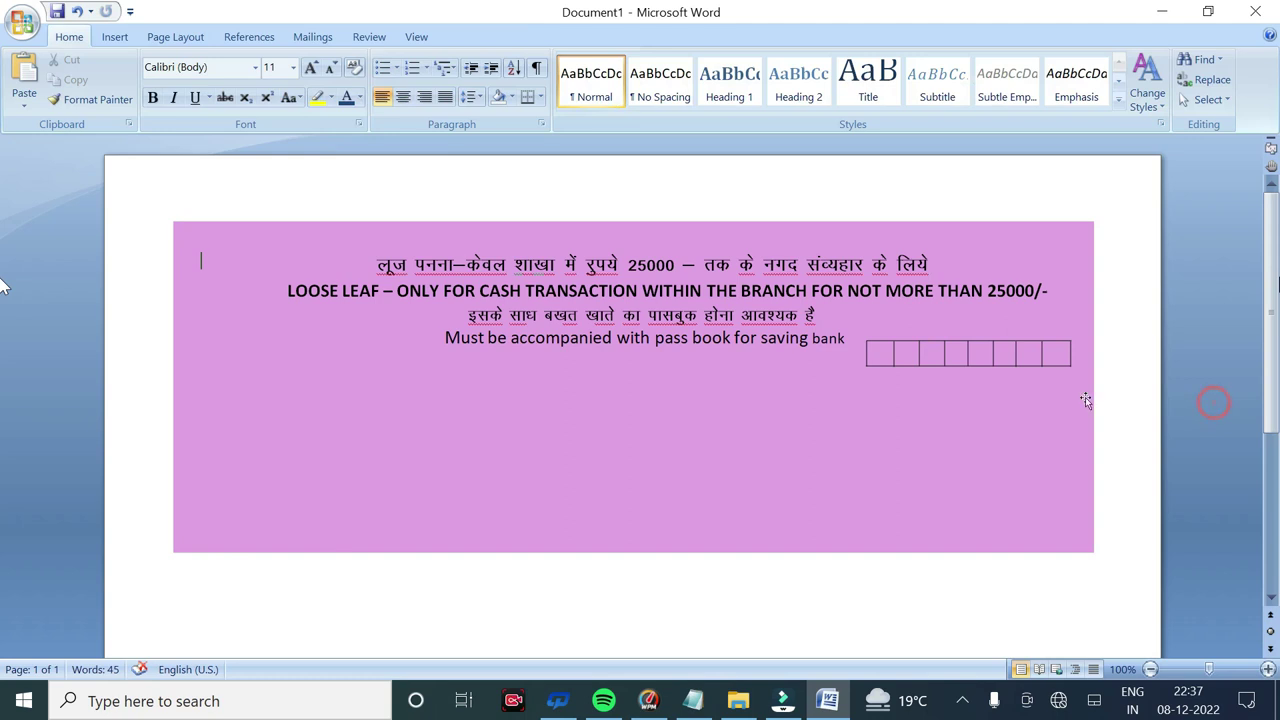
click(114, 37)
click(270, 80)
Draw a text box at left and enter the bold Kruti Dev label भुगतान करें
click(82, 146)
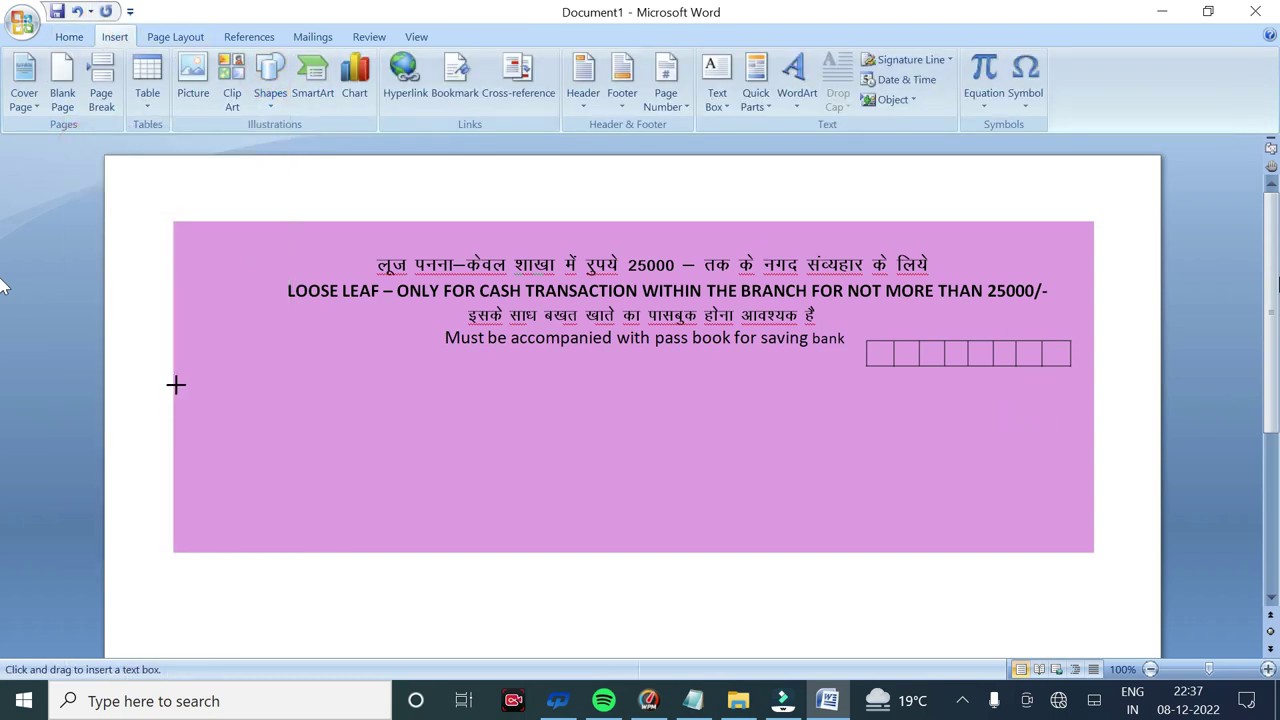
drag(207, 373, 376, 417)
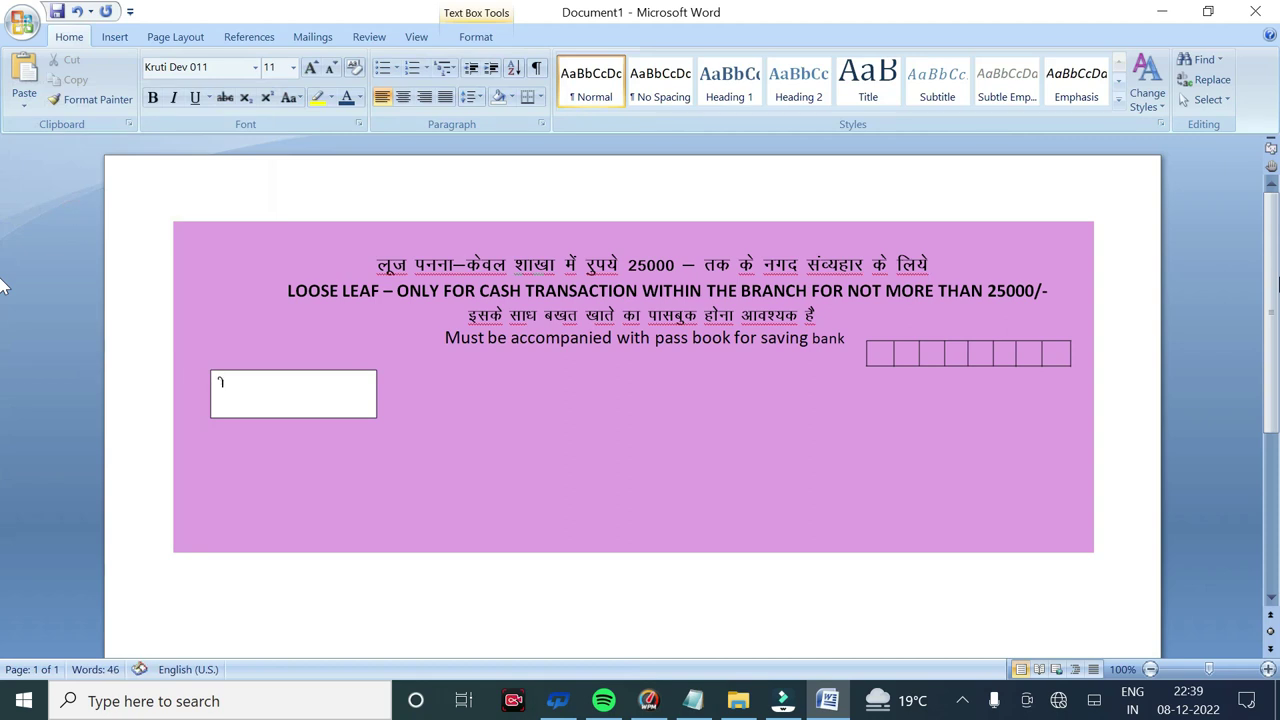
text(kqxu)
key(BackSpace)
text(ru)
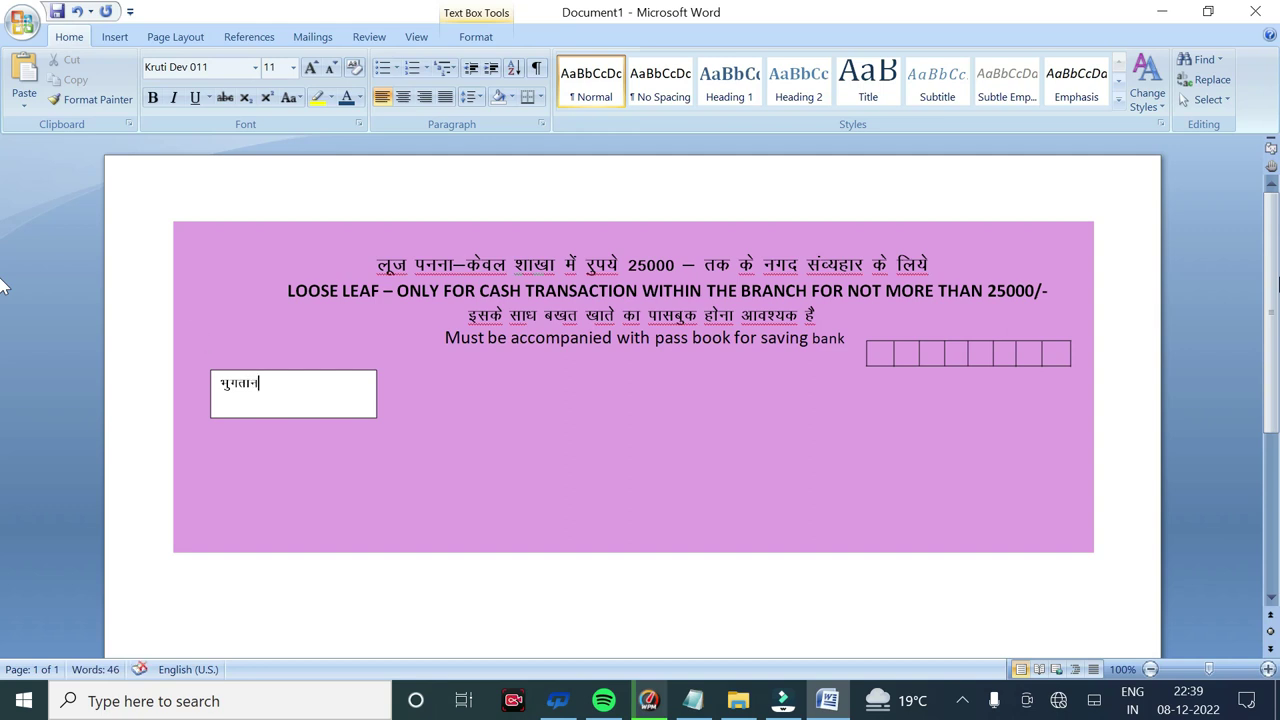
text( dj)
text(sa)
key(shift+Home)
key(ctrl+b)
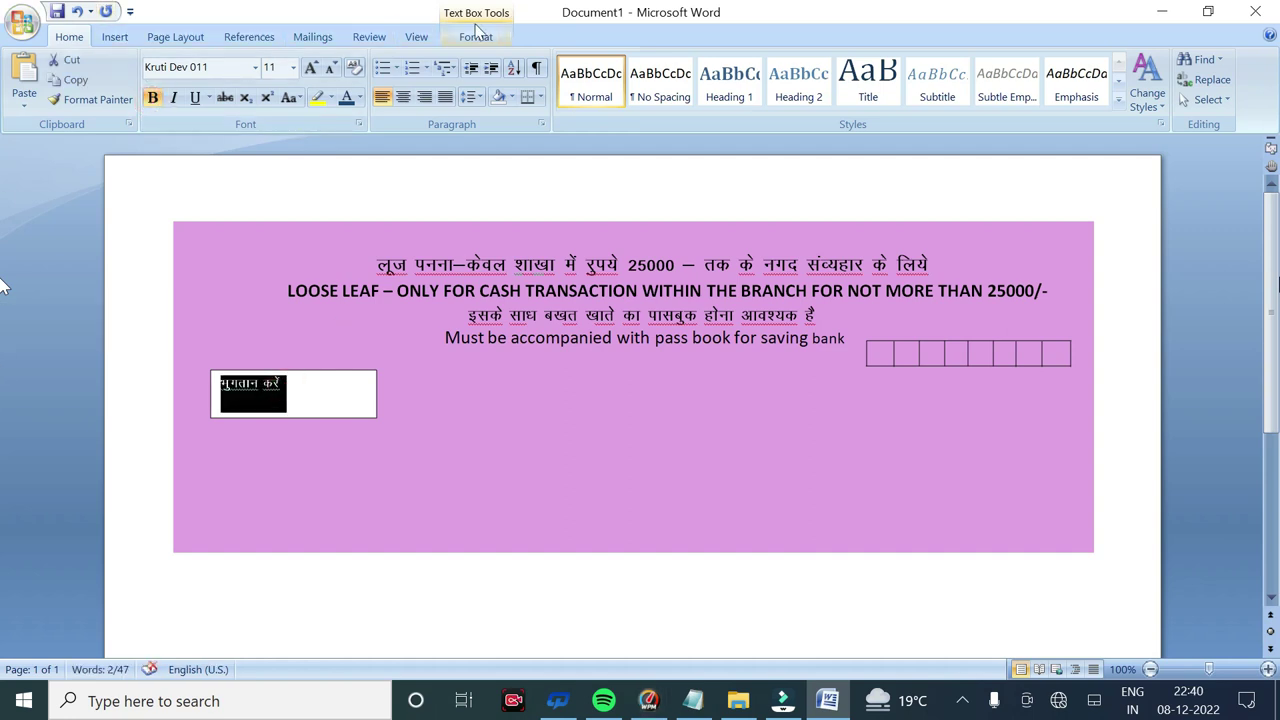
Give the label box a slip-matching fill and no outline
click(476, 36)
click(590, 59)
click(517, 228)
click(584, 79)
click(540, 271)
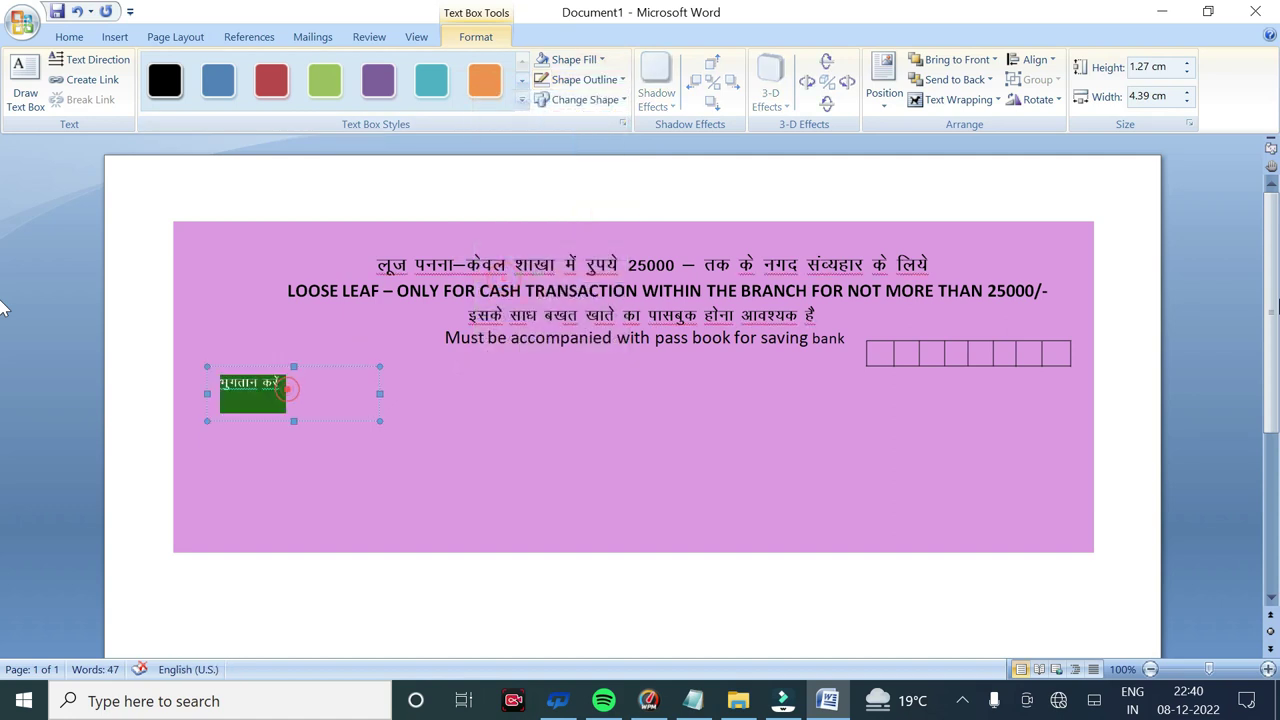
Shrink the label box's height to fit and nudge it slightly left
click(69, 36)
triple_click(294, 391)
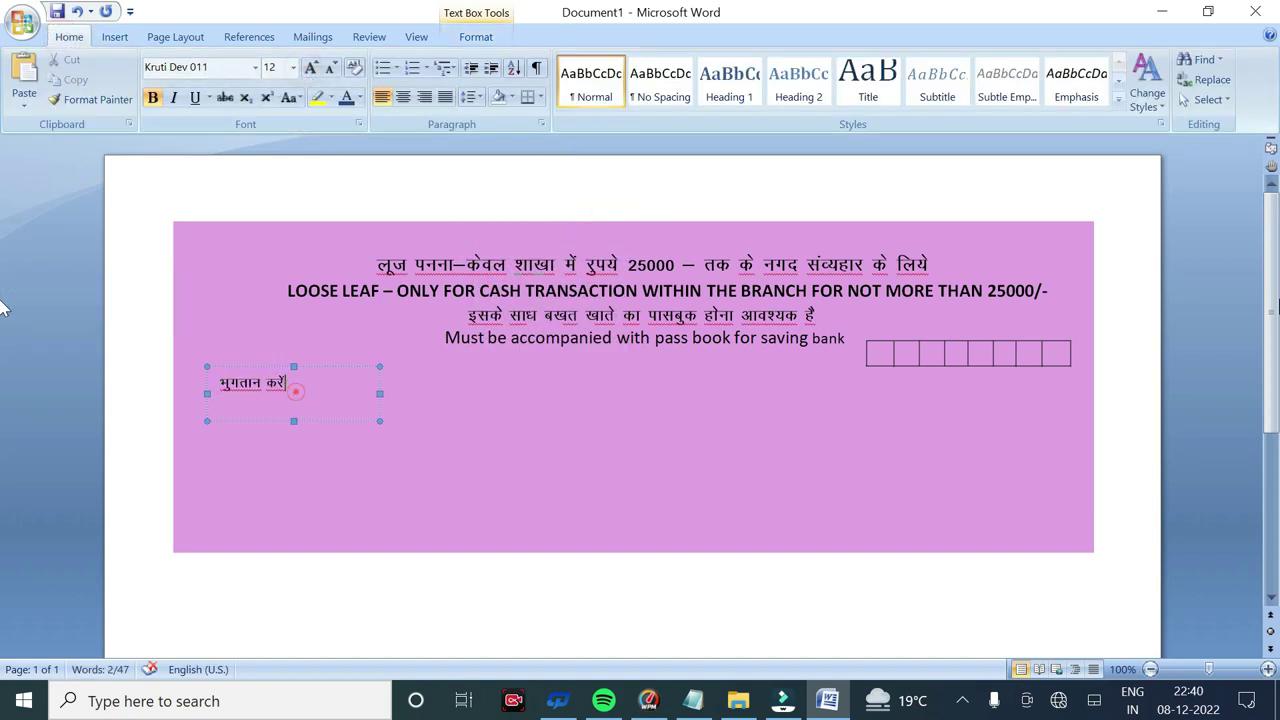
drag(294, 420, 294, 402)
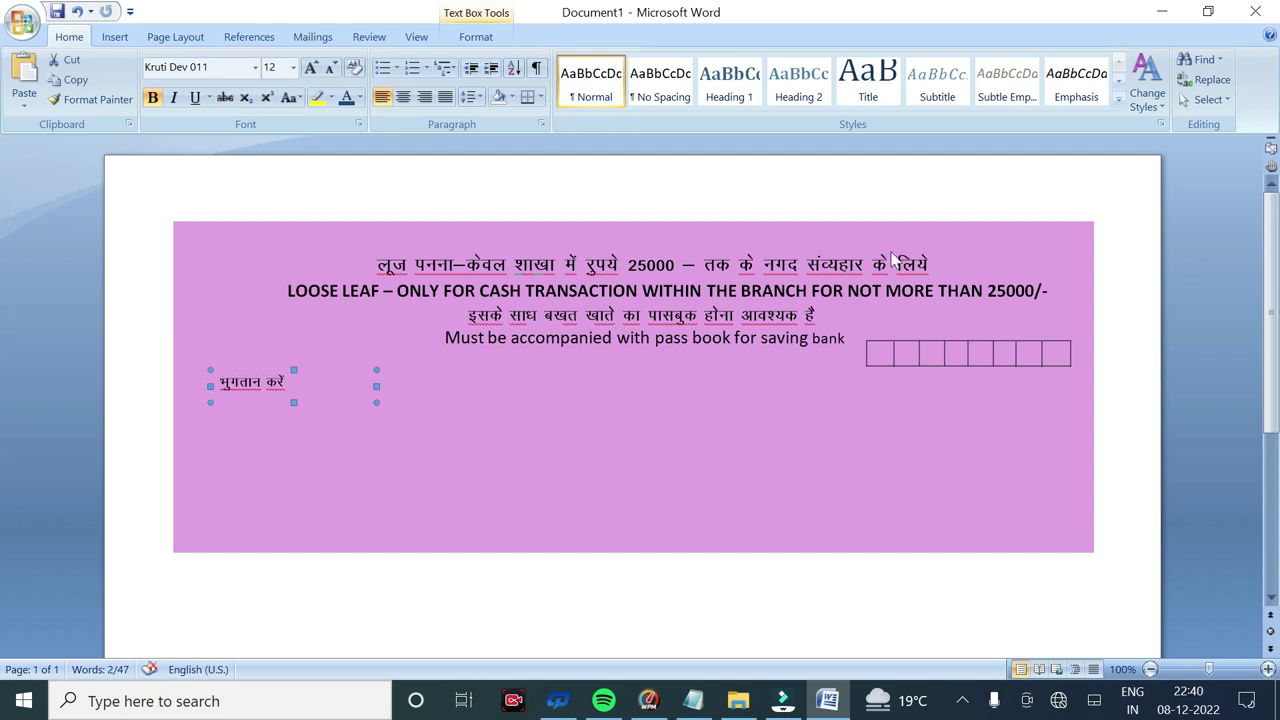
click(325, 410)
click(280, 405)
click(280, 405)
key(Left)
key(Left)
key(Left)
Draw a small text box below भुगतान करें and type Pay
click(33, 387)
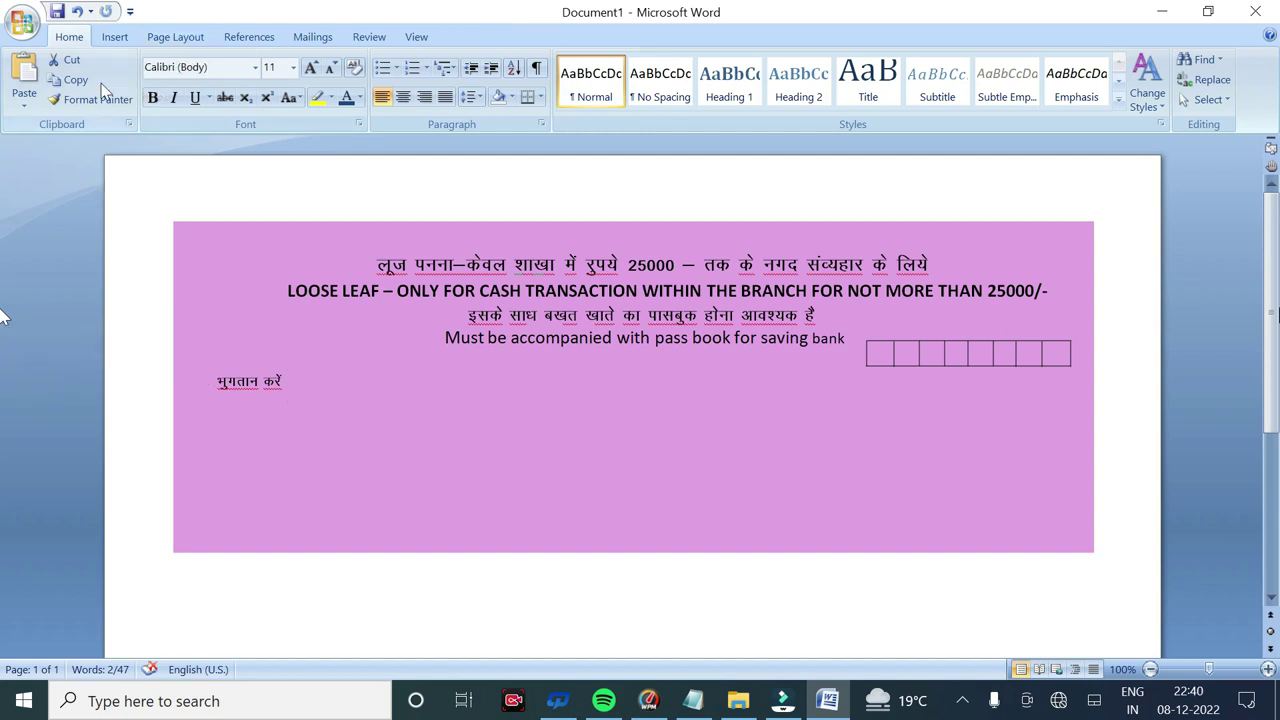
click(114, 36)
click(270, 80)
click(80, 231)
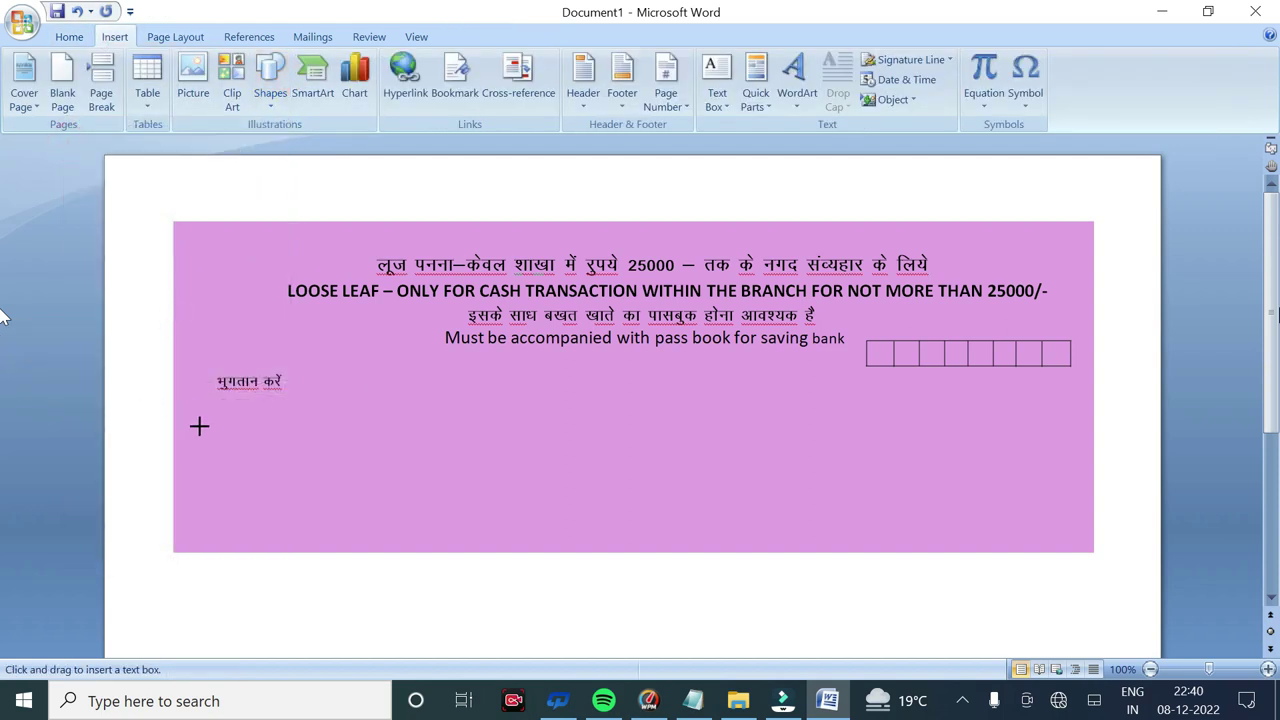
drag(218, 397, 260, 420)
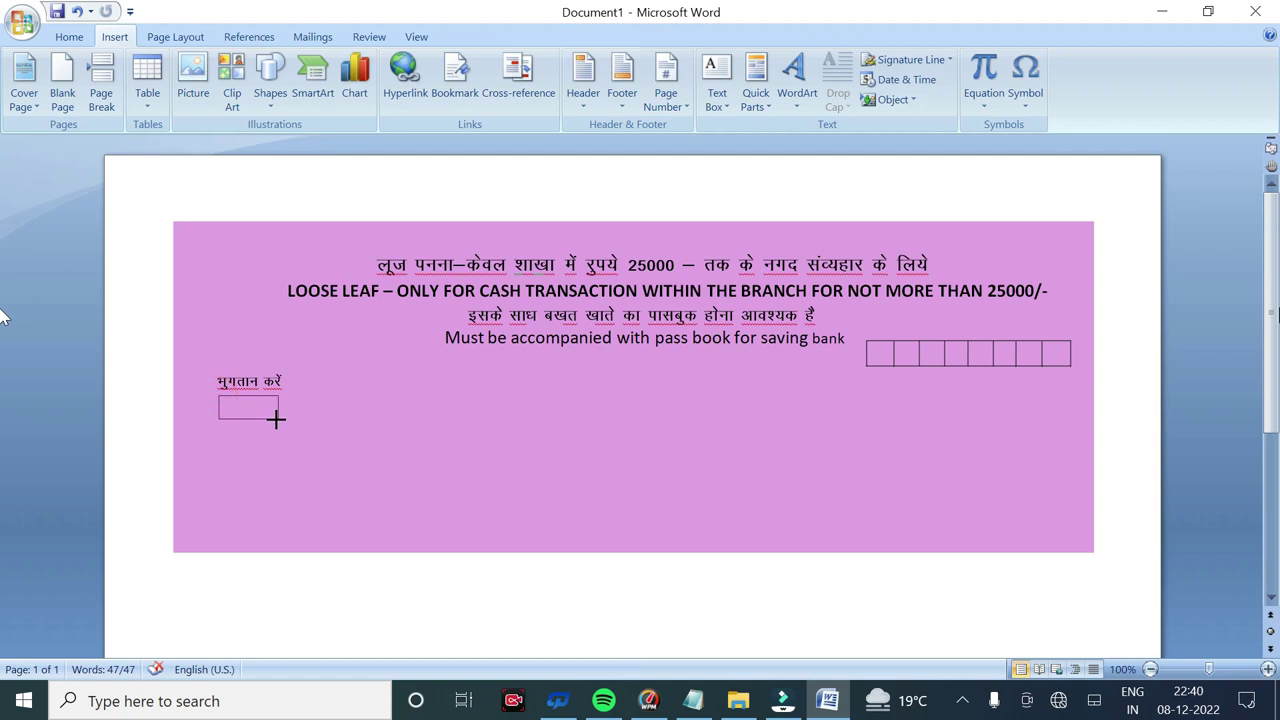
text(Pav)
key(ctrl+a)
Give the Pay box a slip-matching fill, no outline, and bold text
click(601, 59)
click(549, 150)
click(622, 79)
click(529, 272)
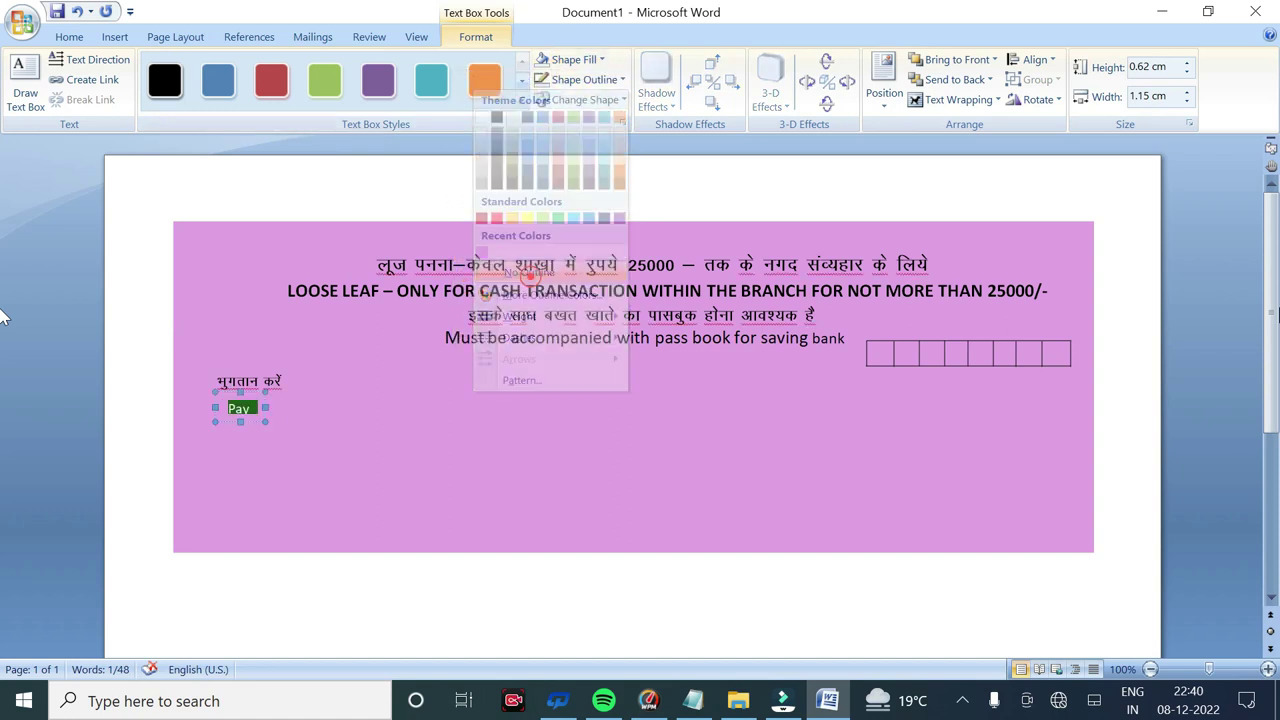
click(69, 36)
click(152, 97)
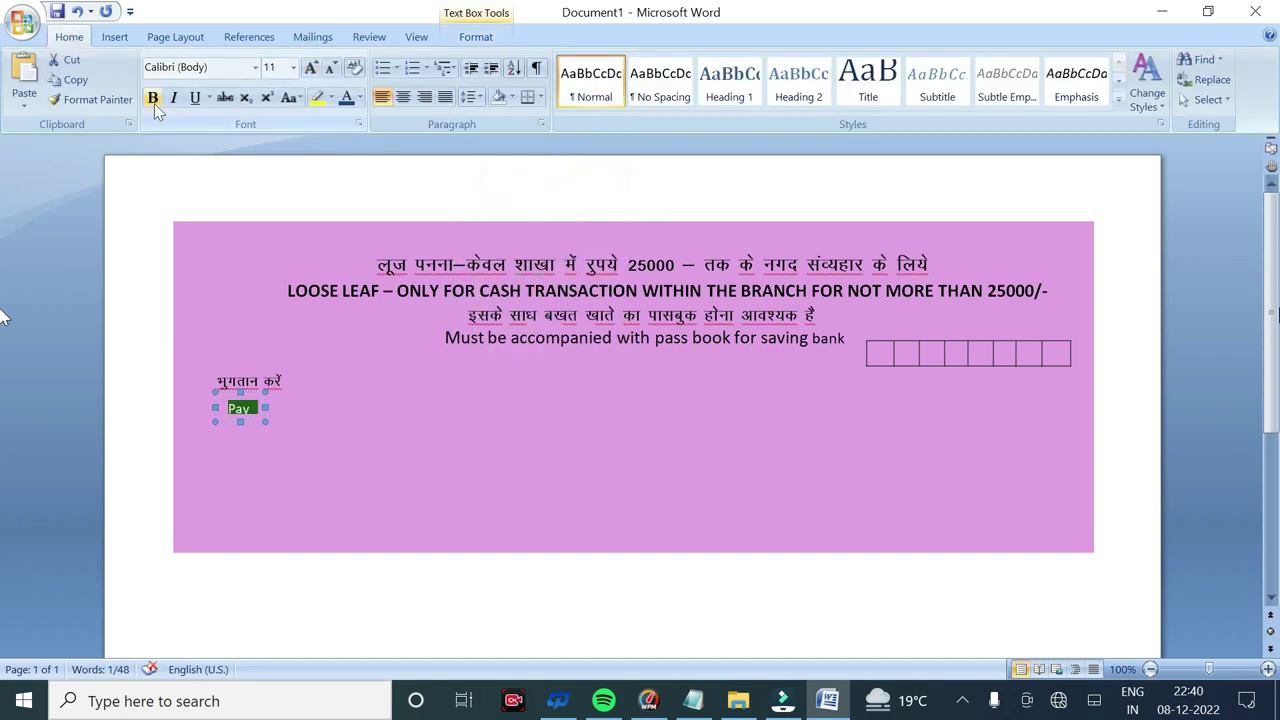
Nudge the Pay box up into place under the Hindi label
click(263, 421)
click(294, 466)
click(250, 430)
key(Up)
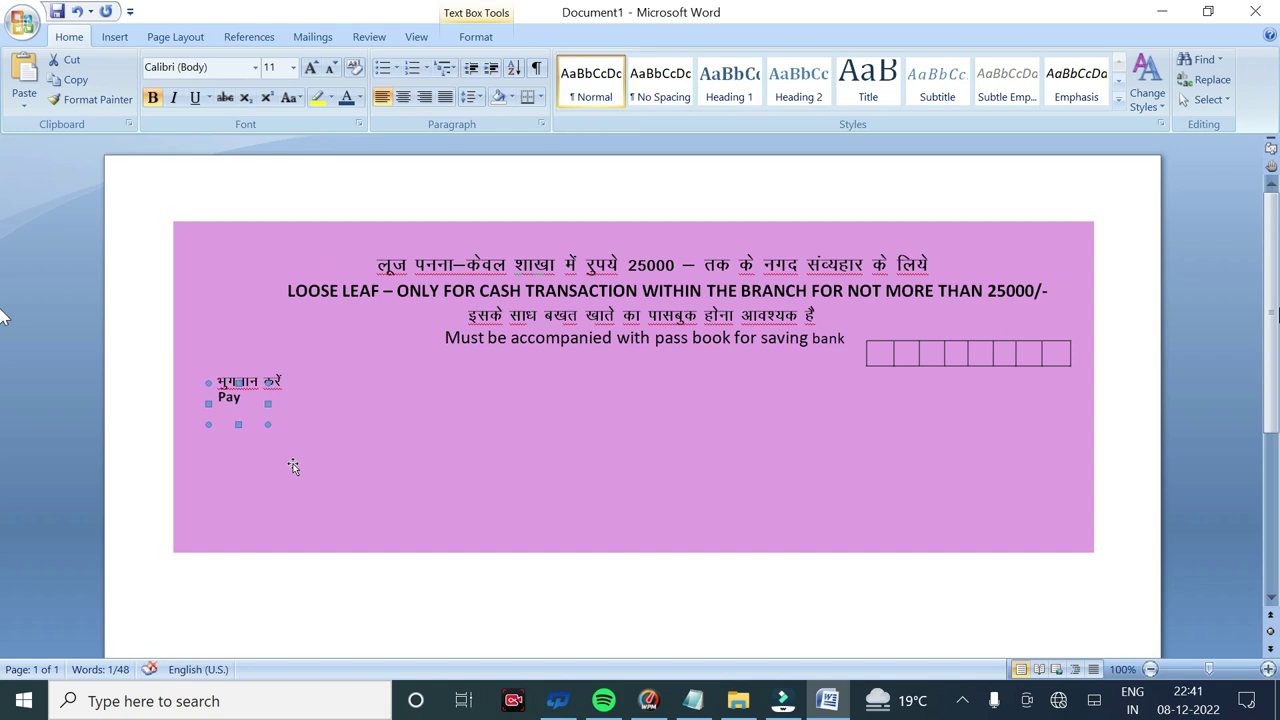
key(Escape)
click(261, 451)
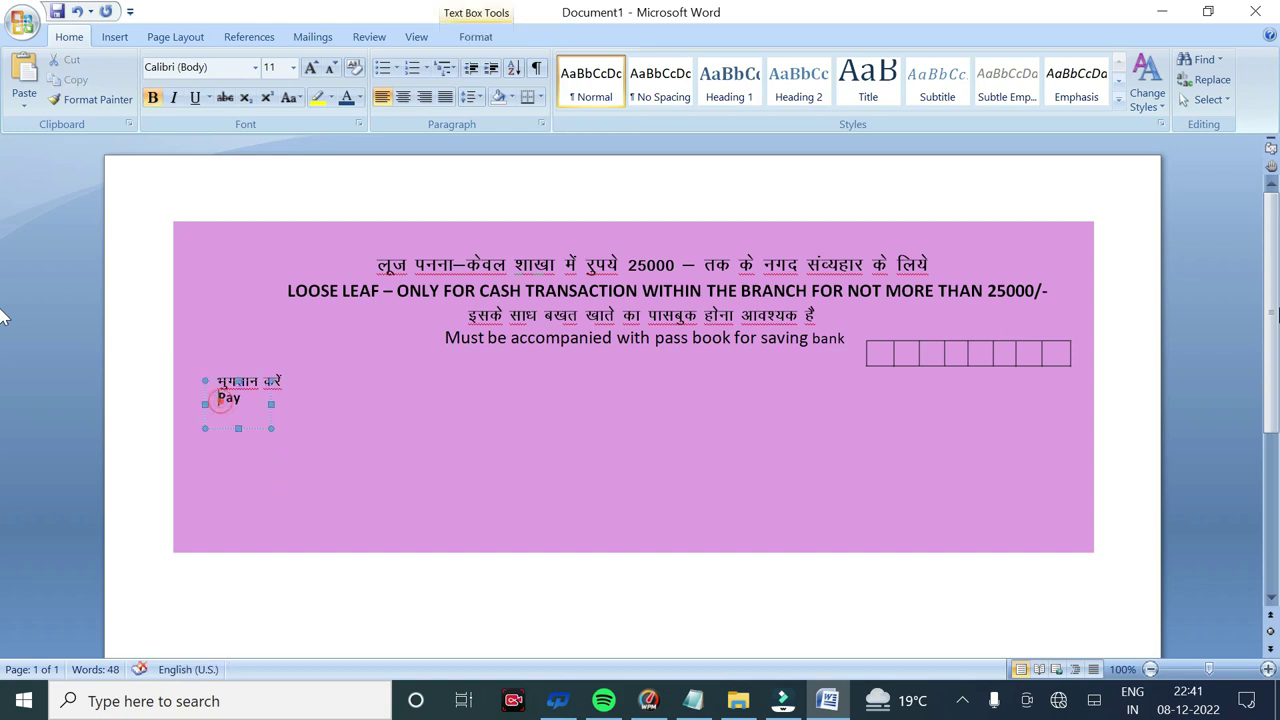
click(255, 428)
click(250, 418)
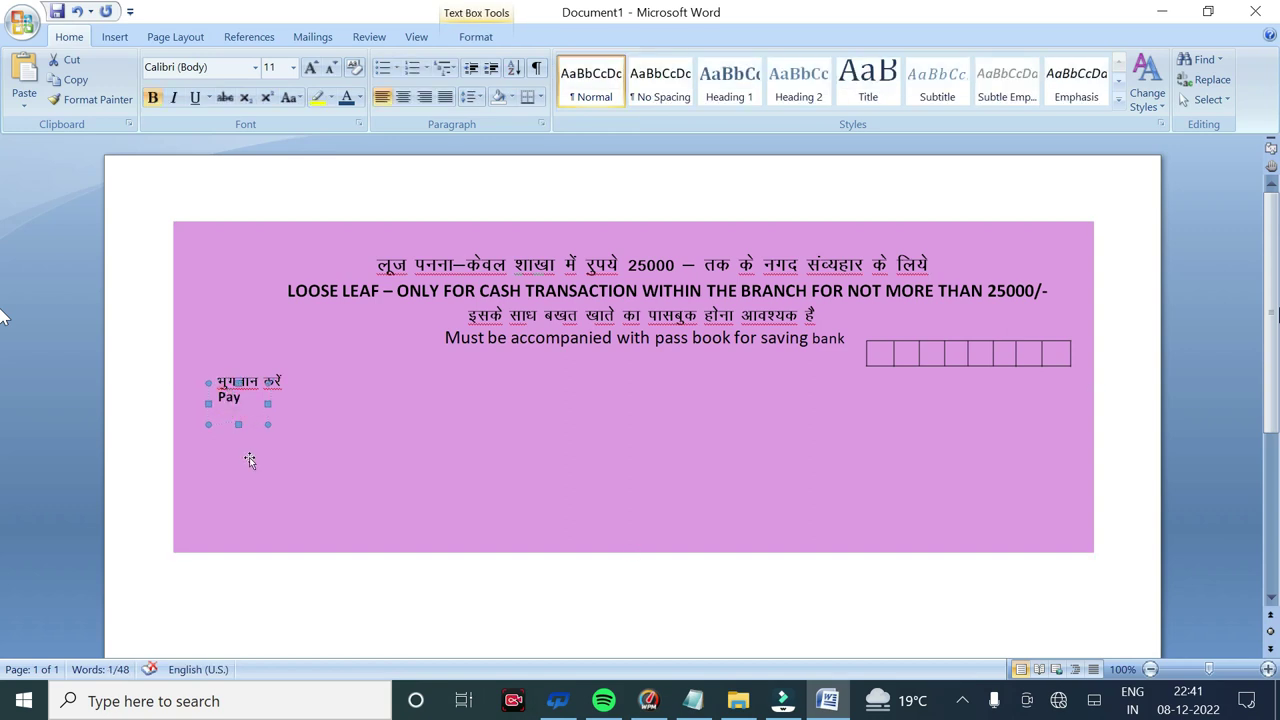
key(ctrl+a)
Choose the straight Line shape from the Shapes gallery
click(114, 36)
click(270, 80)
click(80, 142)
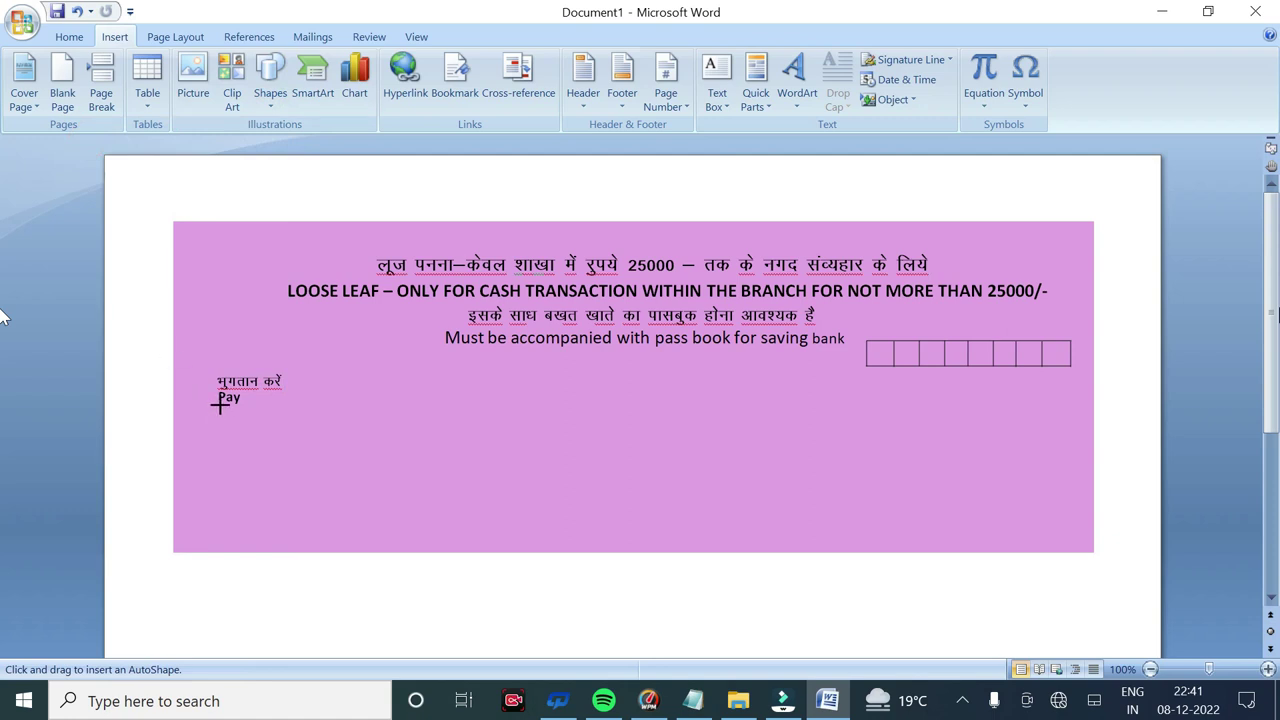
Draw a 1 pt line under Pay across the slip and nudge it into place
drag(220, 404, 1071, 401)
key(ctrl+Down)
key(ctrl+Down)
key(ctrl+Down)
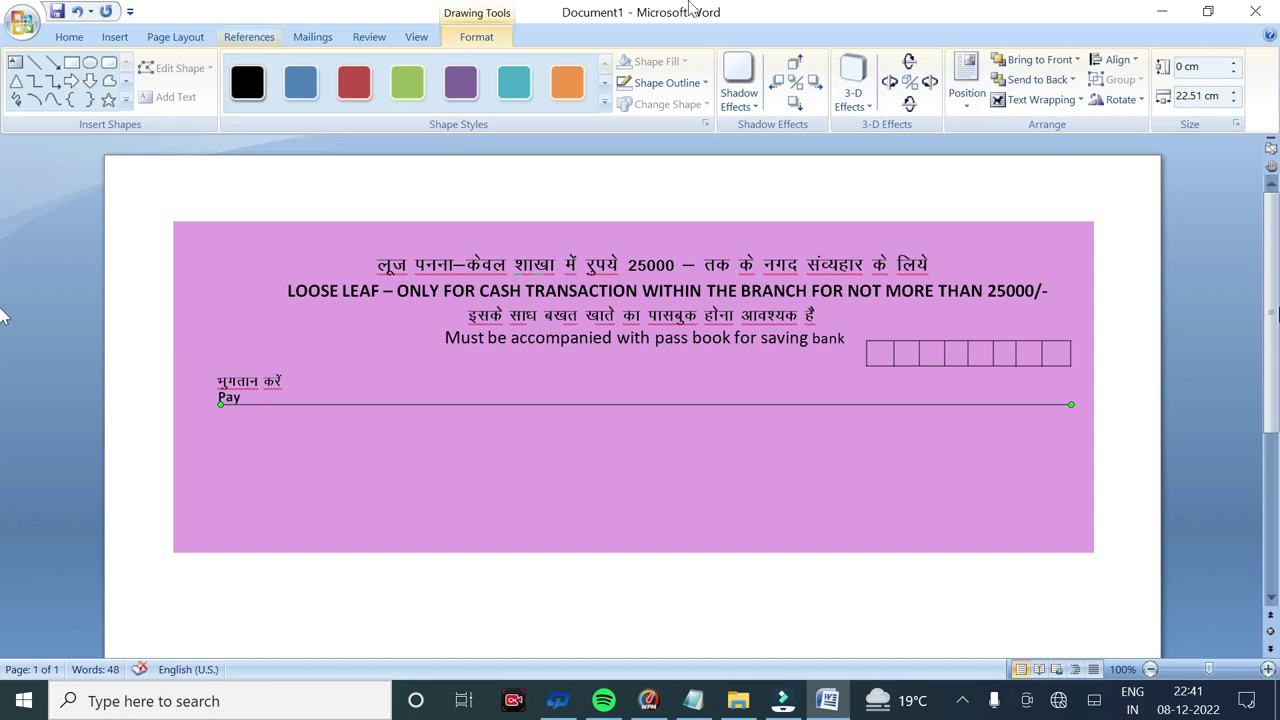
click(662, 82)
mouse_move(602, 319)
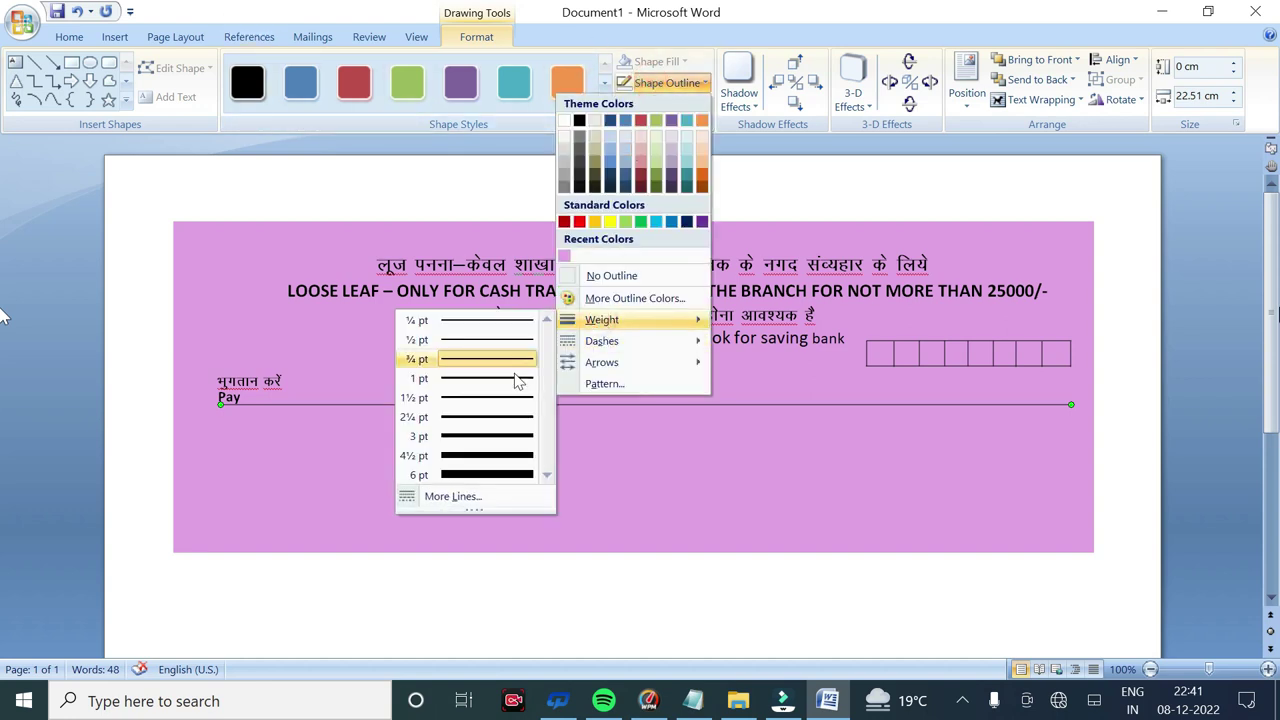
click(518, 379)
key(ctrl+Up)
Deselect the Pay line and the pink slip background
click(62, 290)
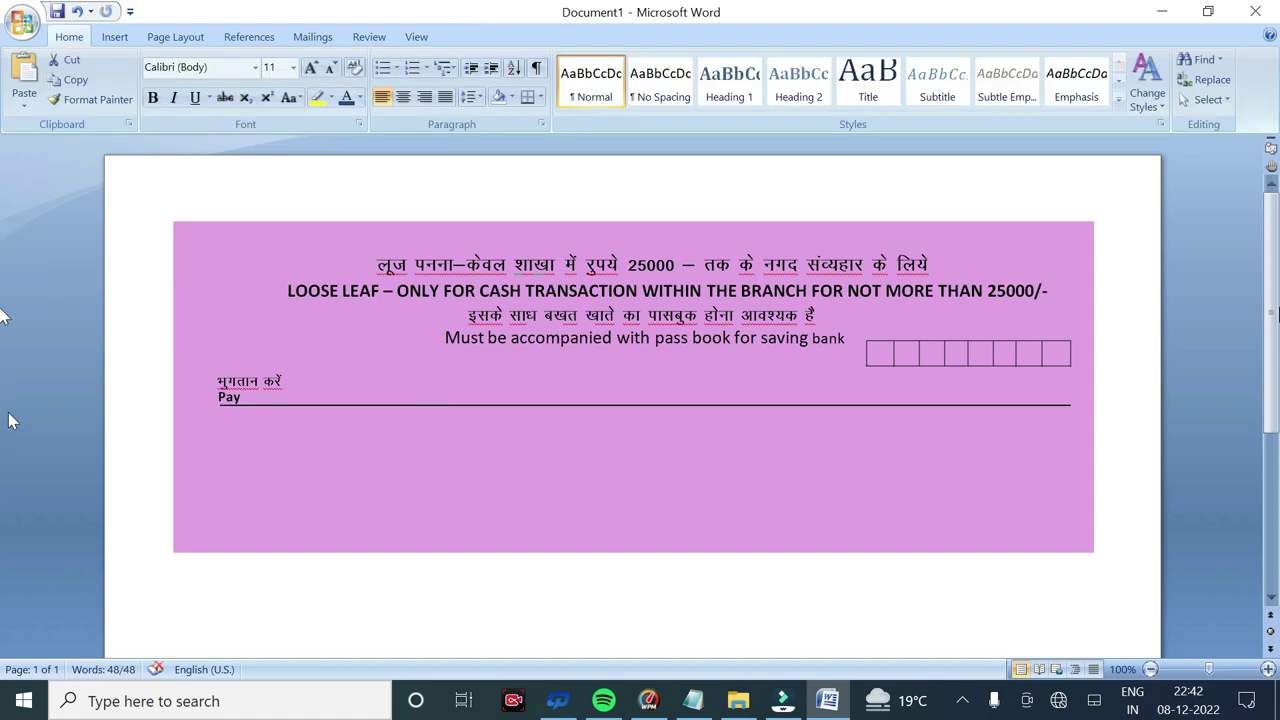
click(272, 412)
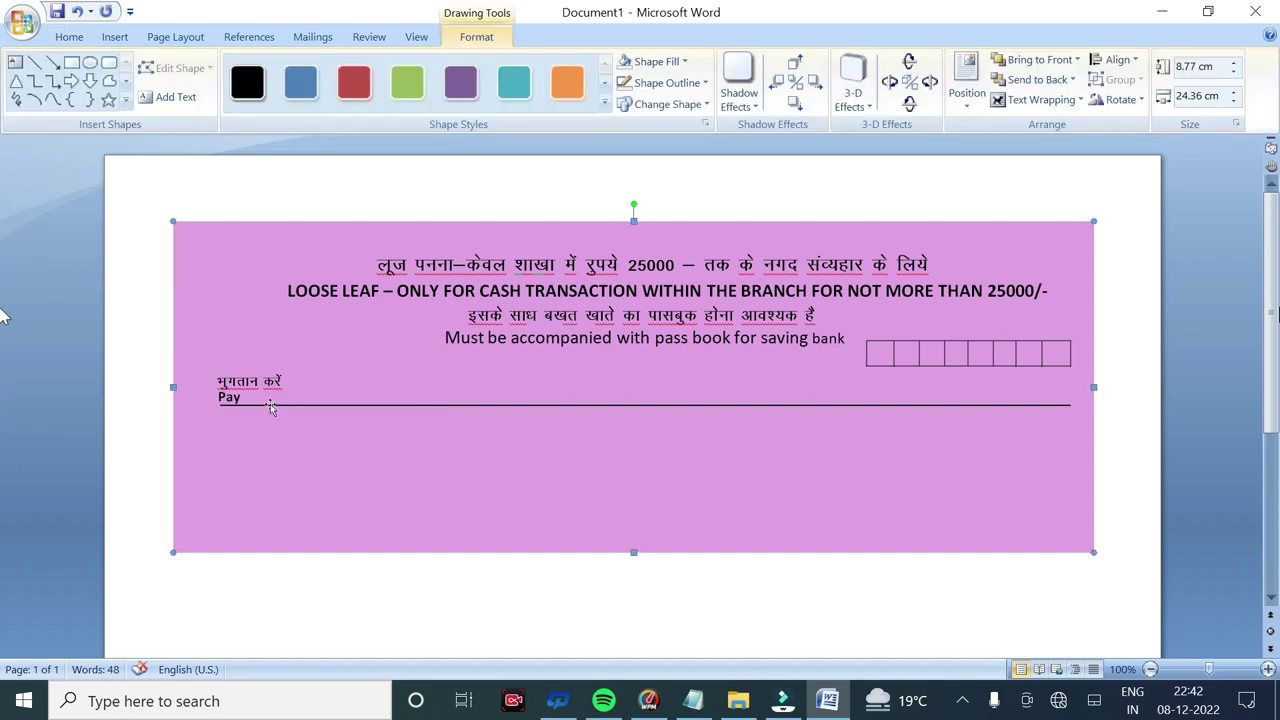
click(270, 408)
click(80, 405)
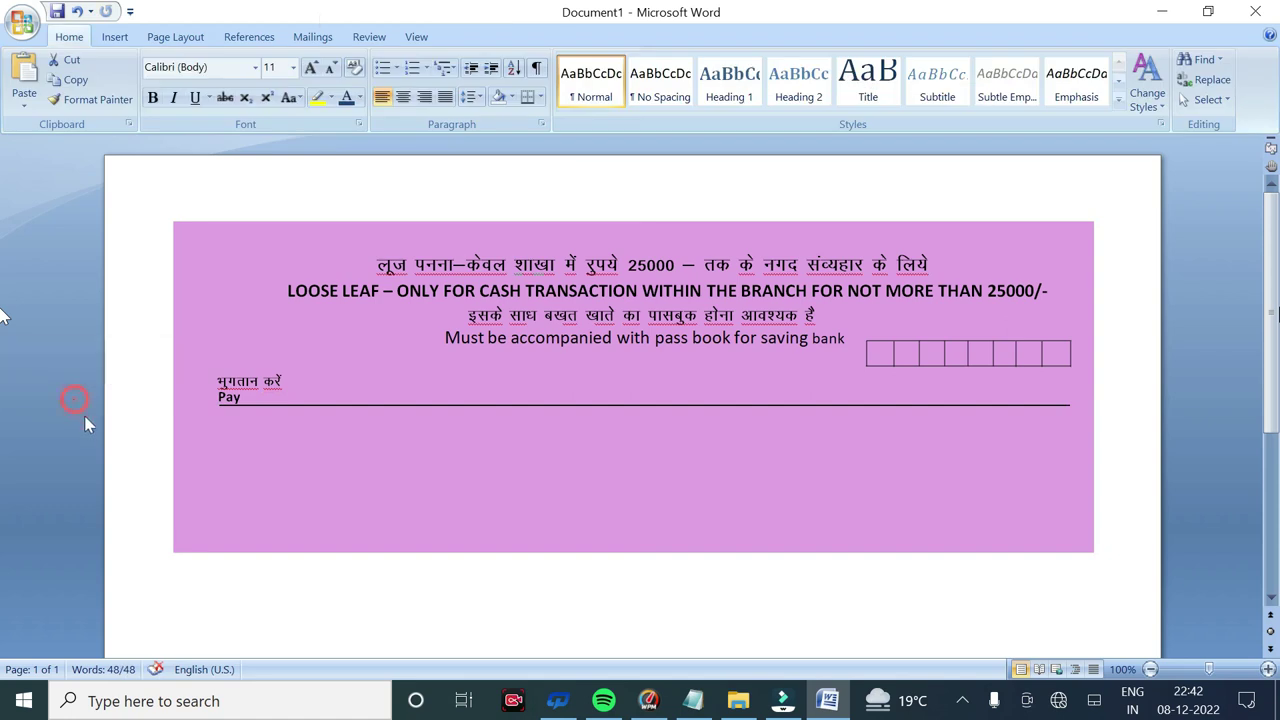
Draw a small text box below Pay and set its font to Kruti Dev 011
click(115, 37)
click(269, 80)
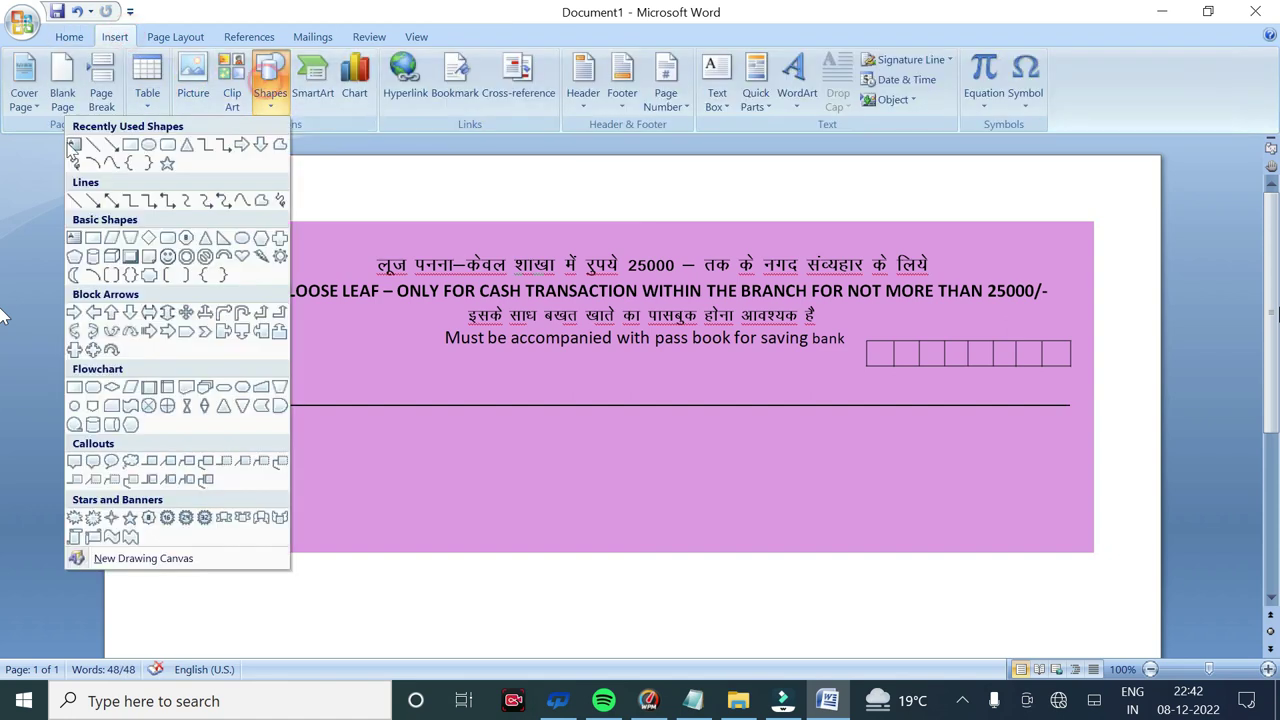
click(66, 143)
drag(217, 422, 289, 452)
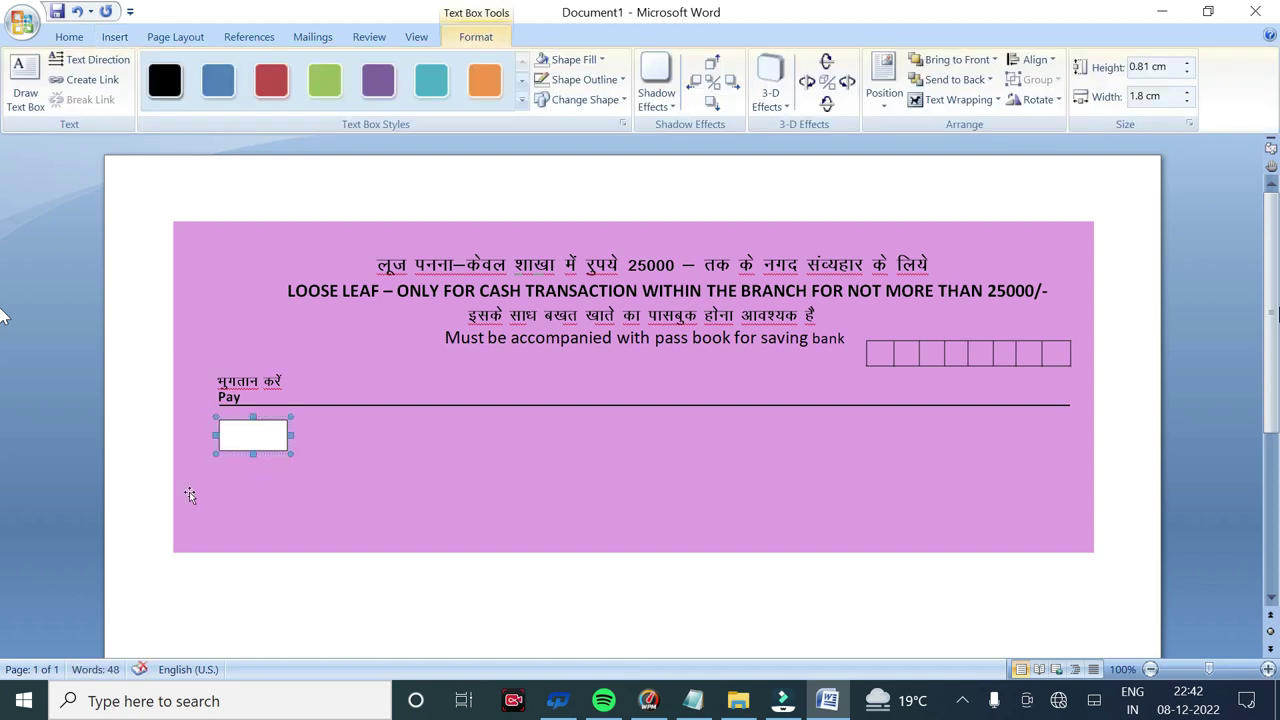
click(69, 37)
click(256, 67)
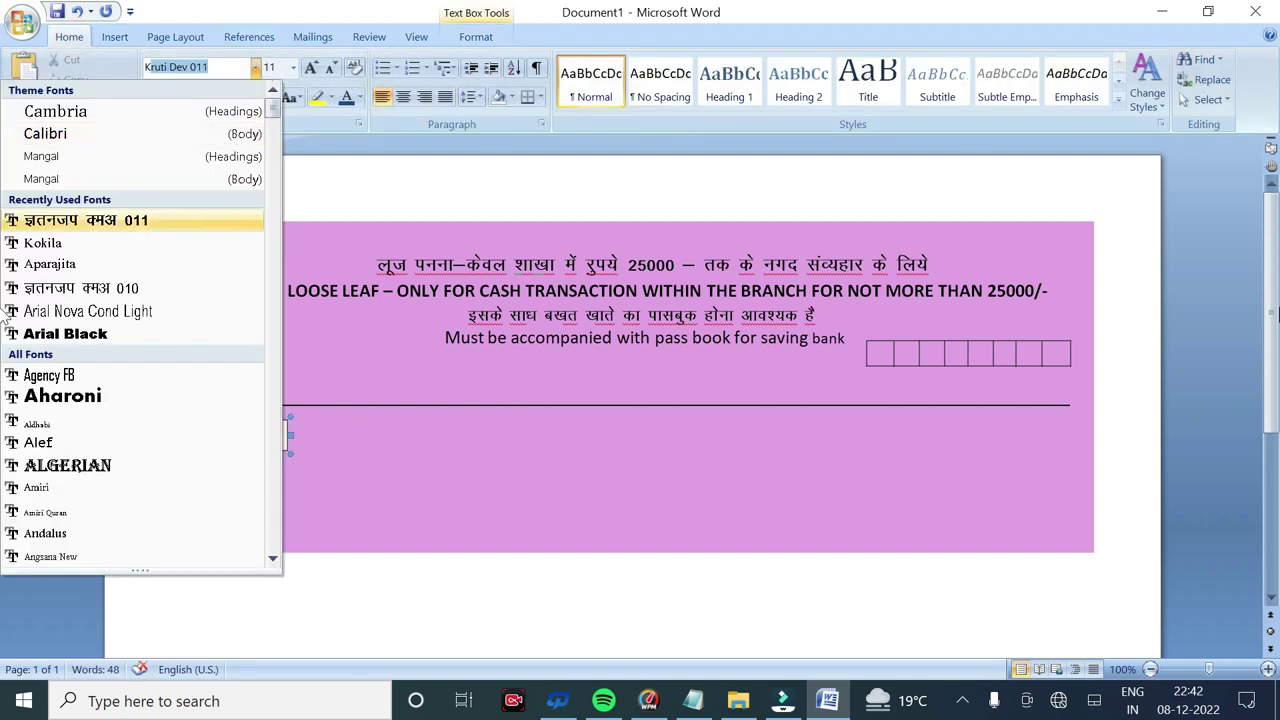
text(Kurt)
key(Escape)
key(Escape)
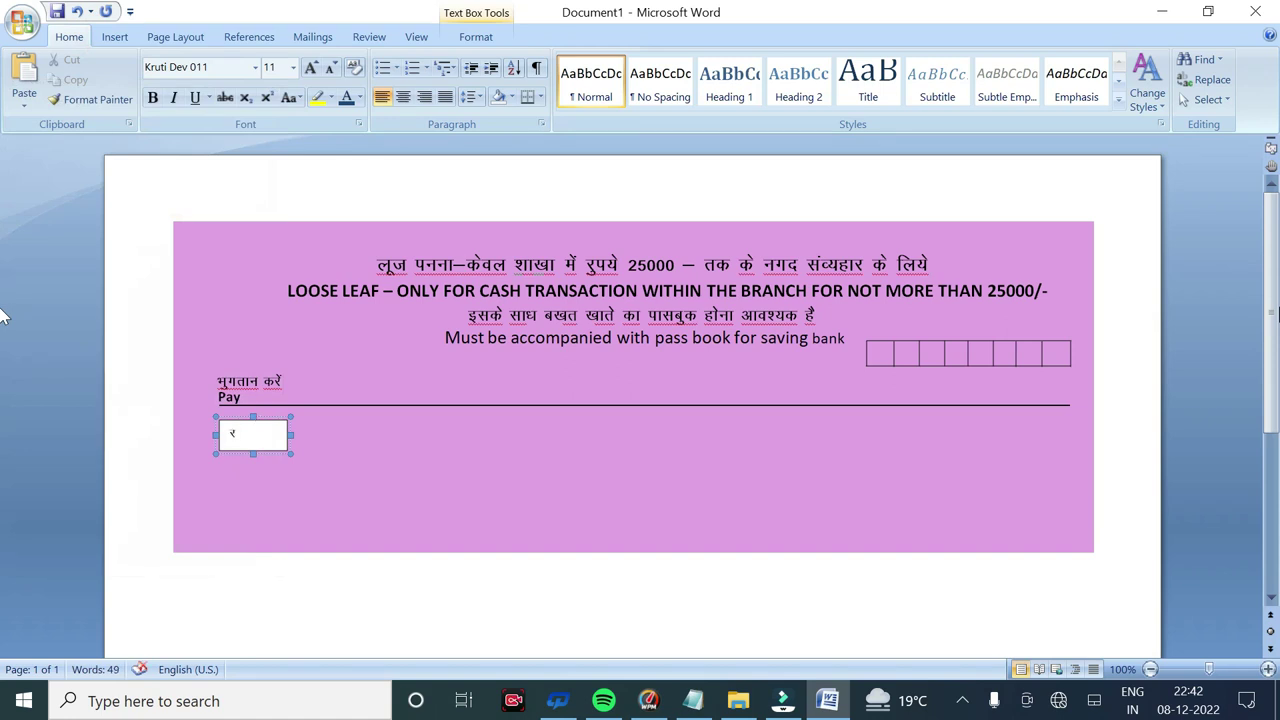
Type रुपये in the box and make the box transparent and borderless
key(BackSpace)
text(#)
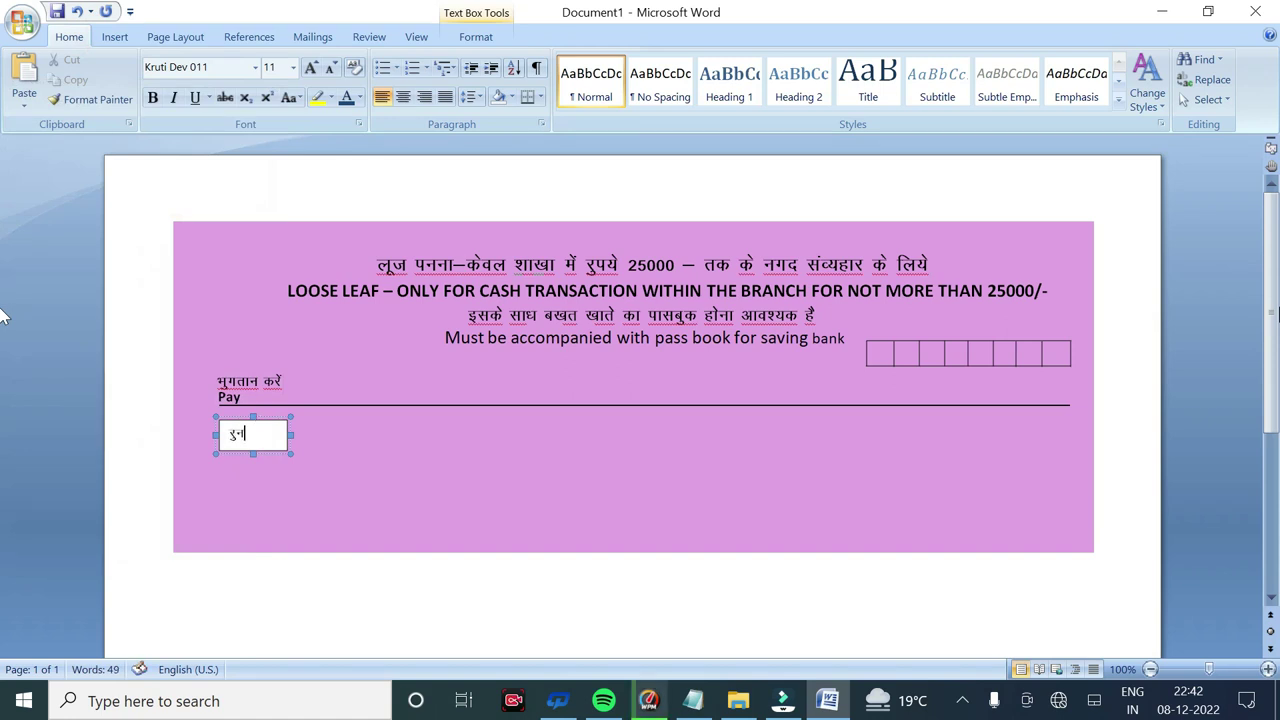
text(i;s)
key(BackSpace)
key(BackSpace)
key(BackSpace)
text(j)
text(qi;)
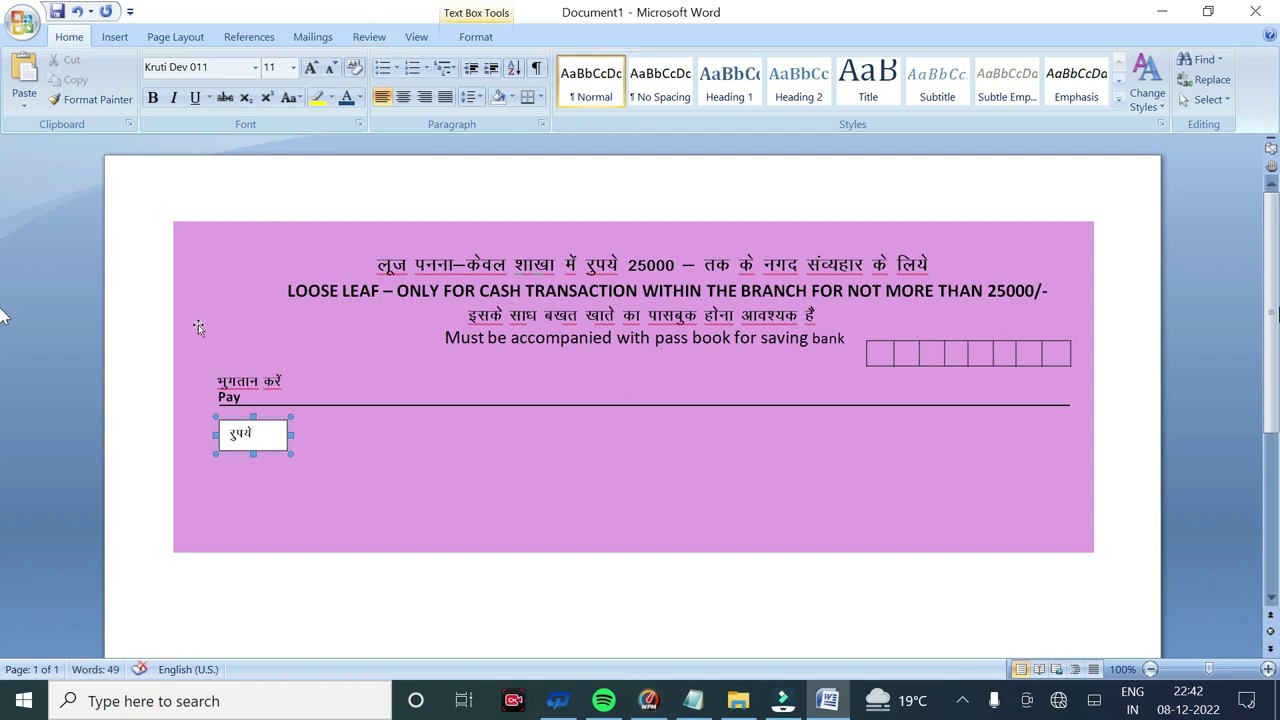
click(476, 36)
click(600, 79)
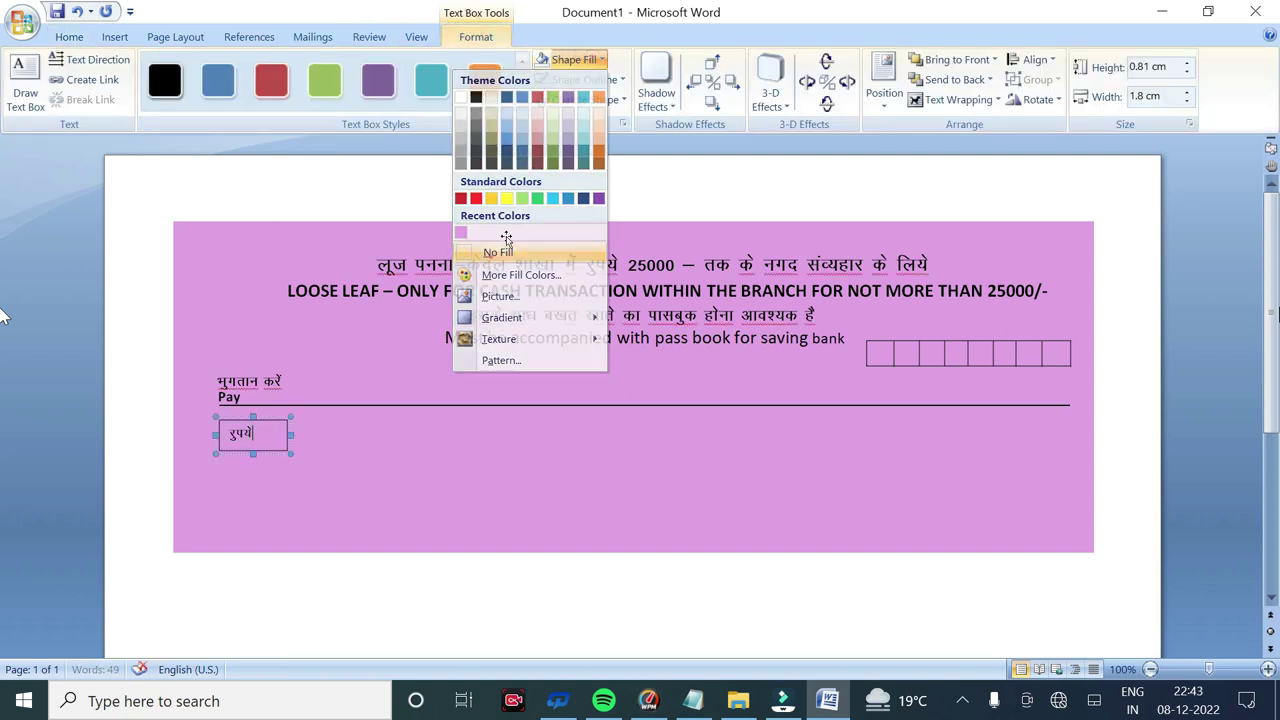
click(542, 218)
Enlarge रुपये to 12 pt, matching भुगतान करें, and nudge its box up and left
key(ctrl+a)
click(69, 36)
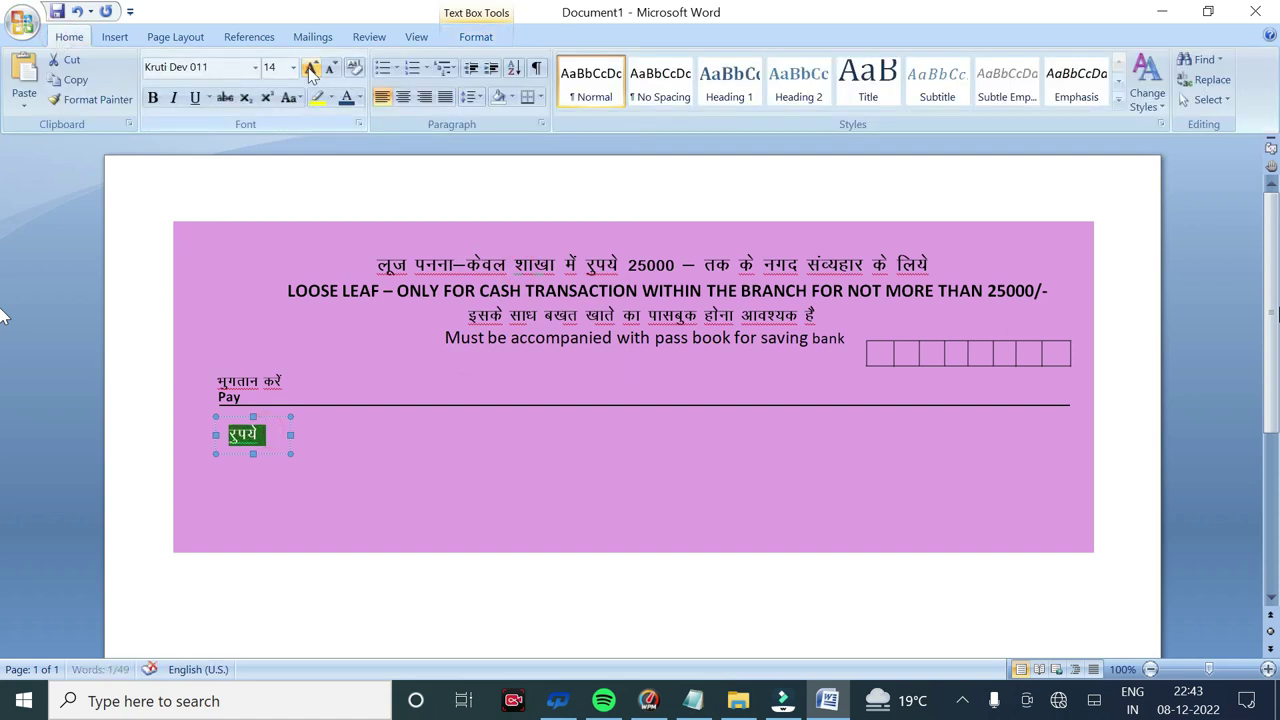
click(270, 452)
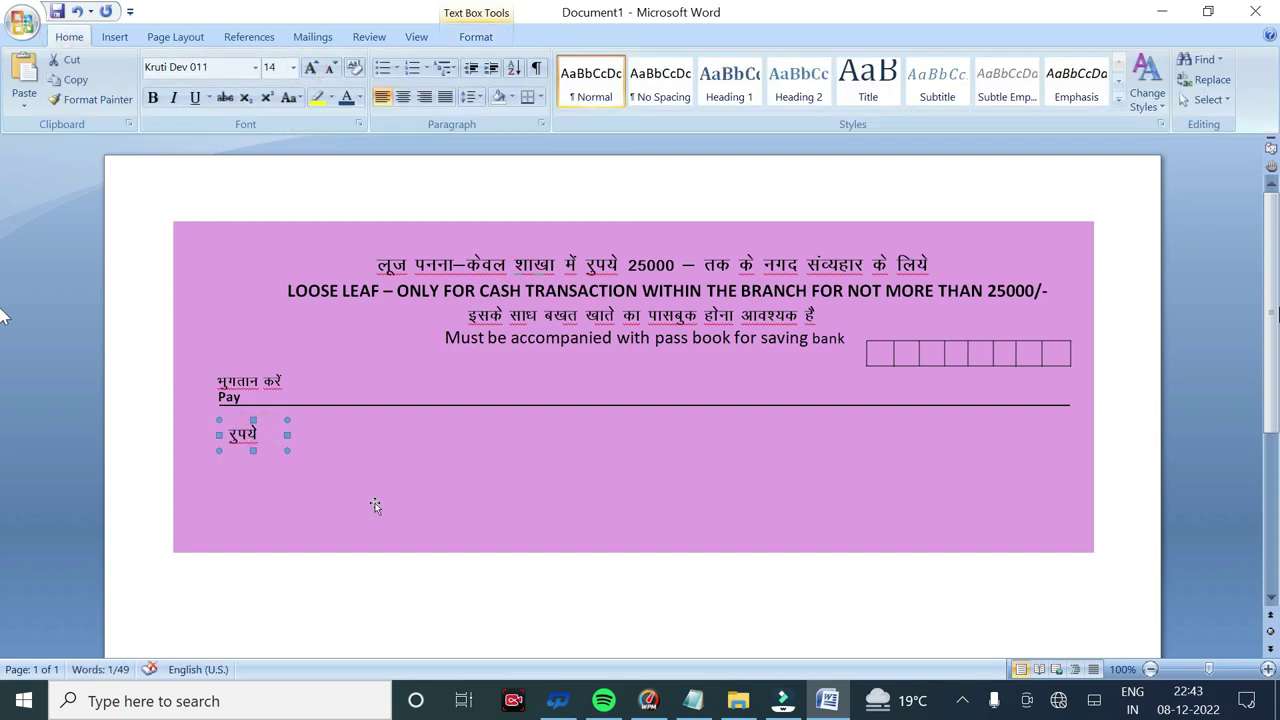
key(Up)
key(Up)
key(Left)
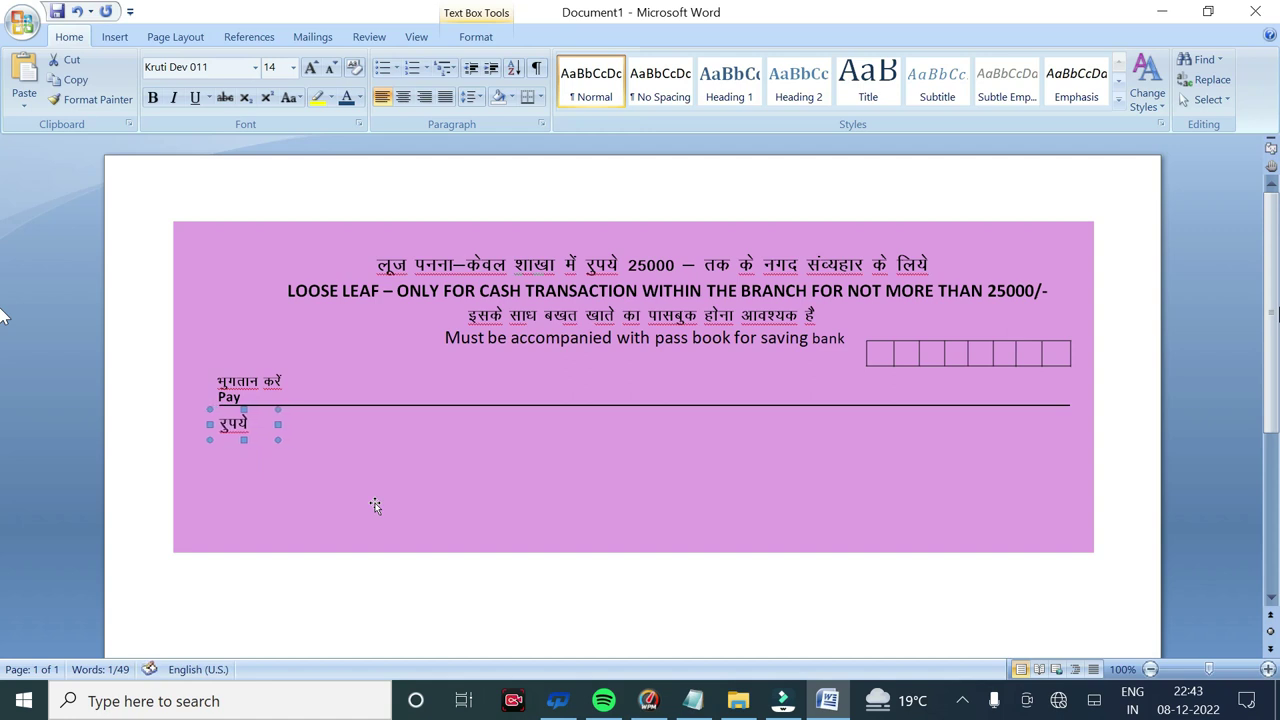
key(Tab)
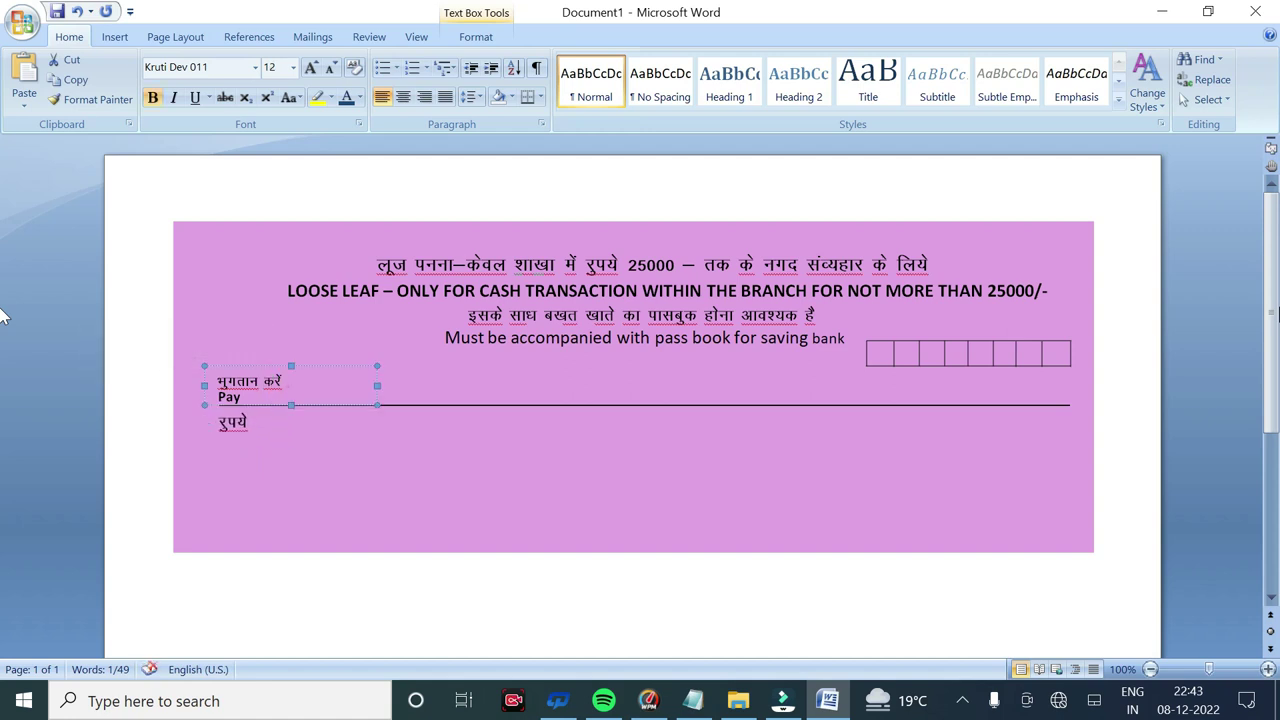
key(ctrl+a)
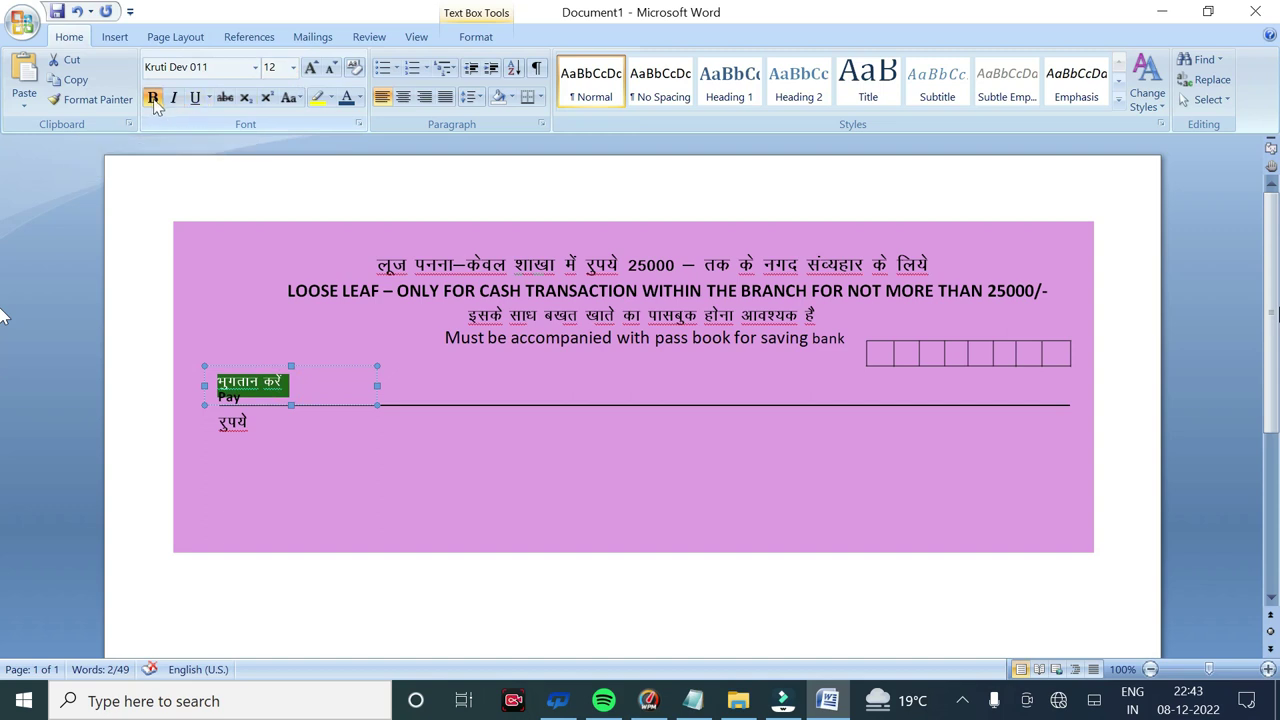
key(Right)
click(250, 422)
double_click(252, 420)
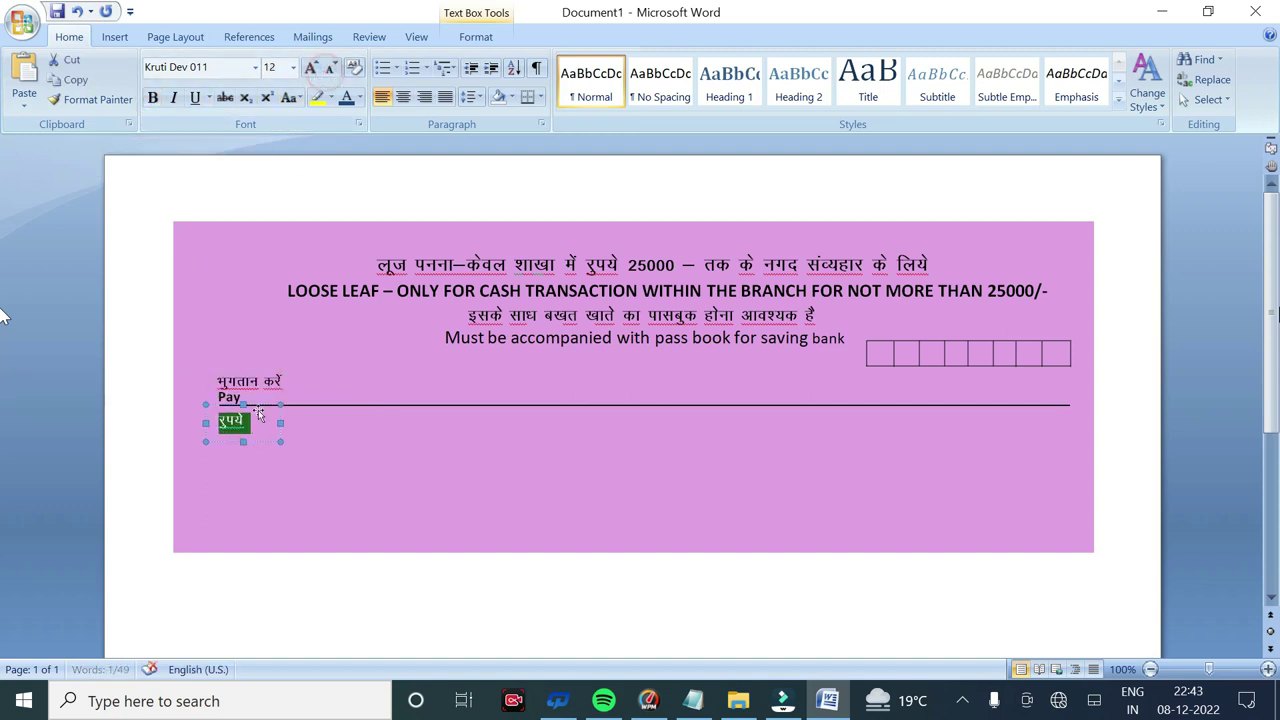
click(194, 182)
Draw a text box below रुपये containing the word Rupees
click(116, 37)
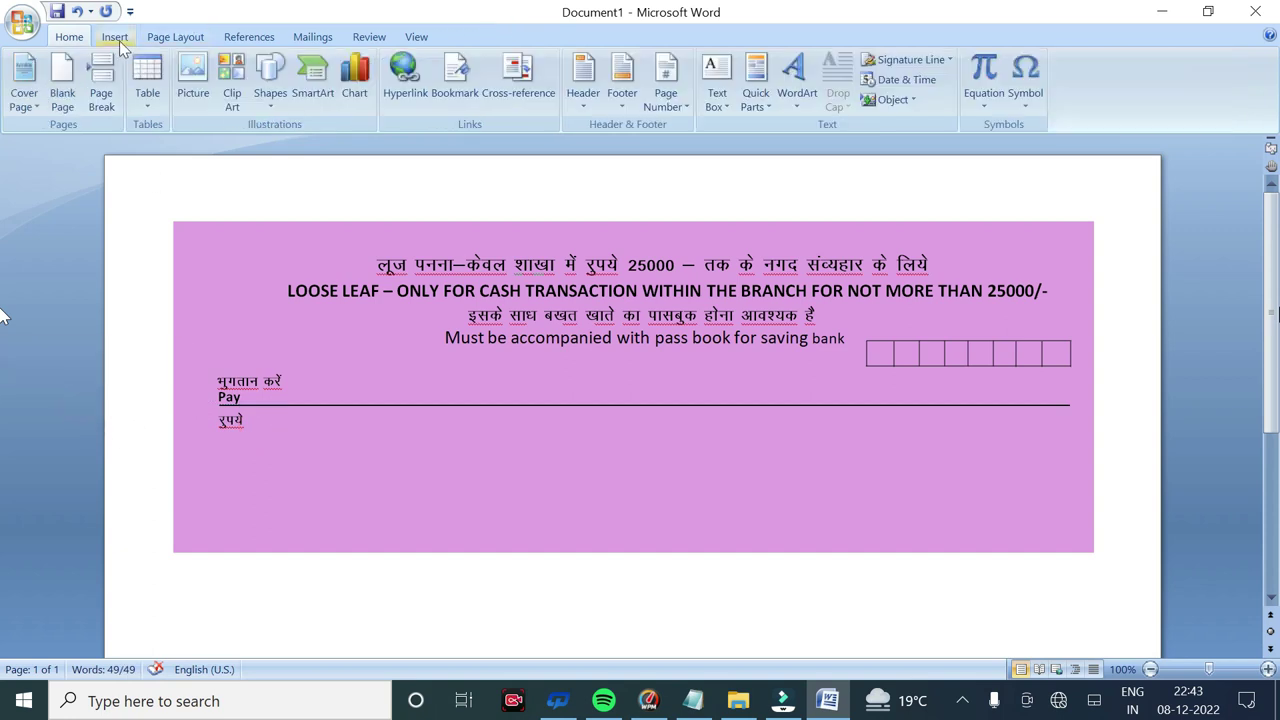
click(270, 80)
click(80, 150)
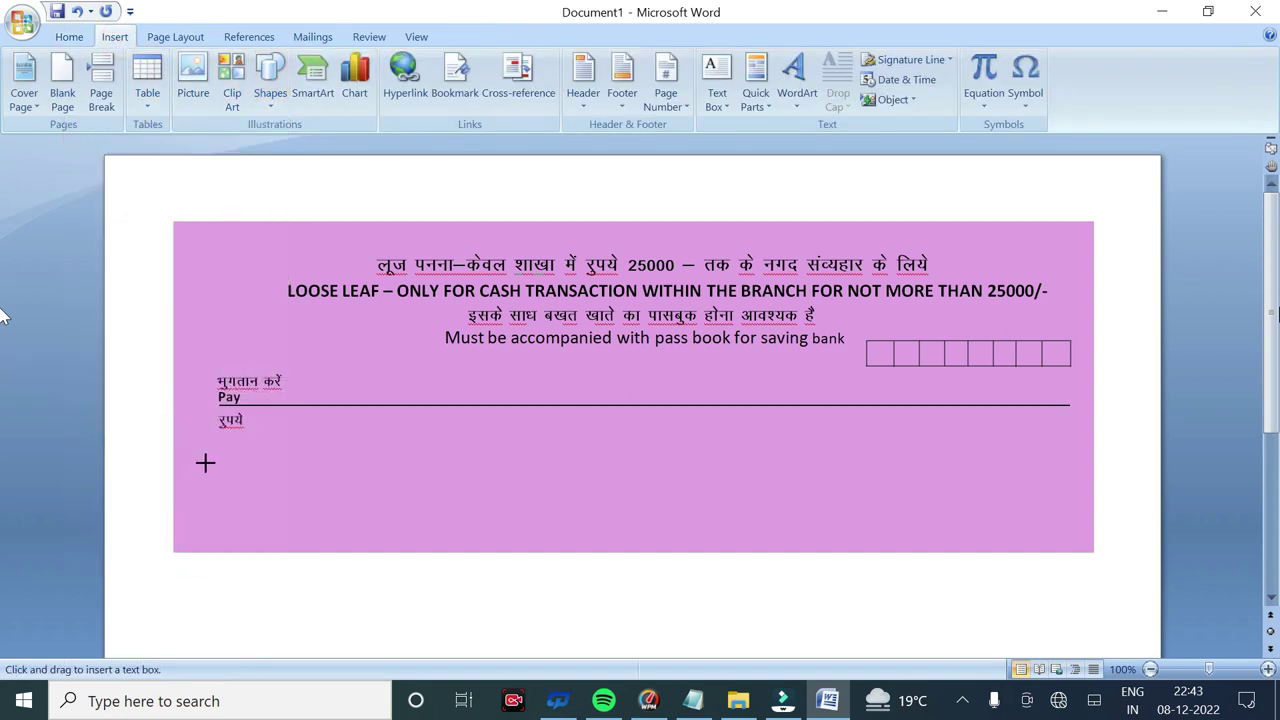
drag(223, 430, 297, 462)
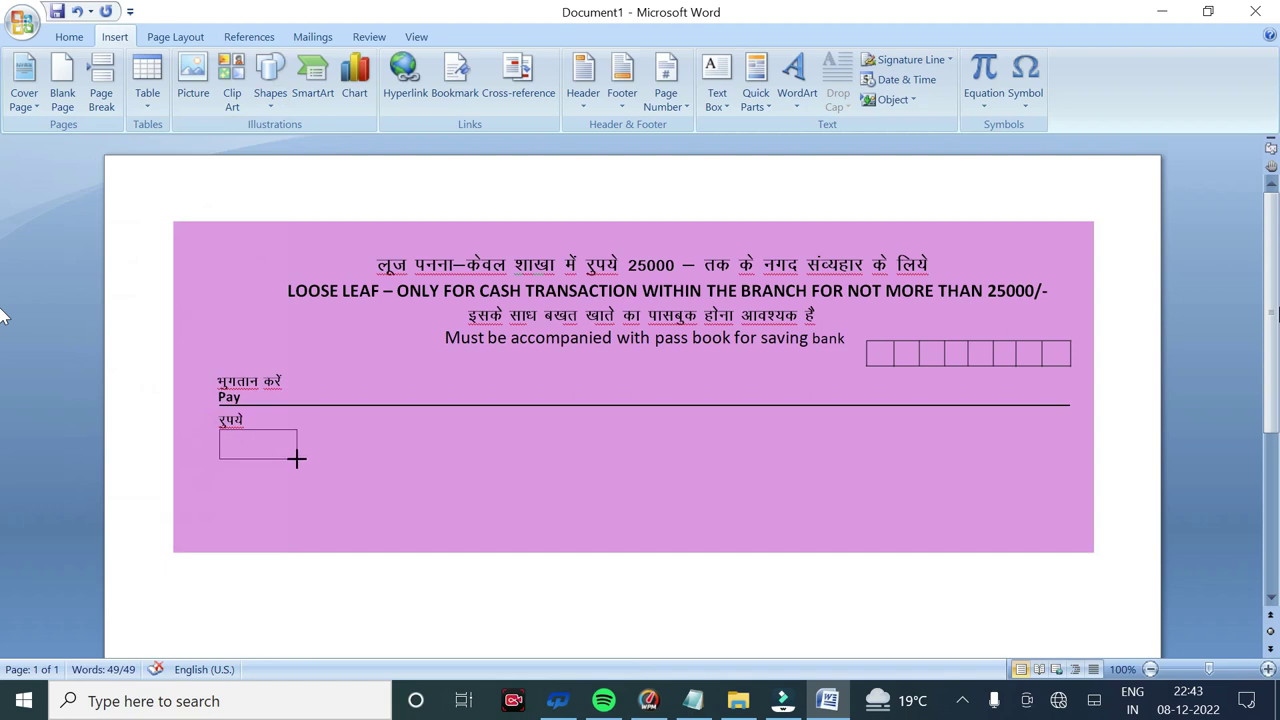
text(Rupees)
Give the Rupees box no fill and no outline, and enlarge the text to 12 pt
key(ctrl+a)
click(573, 60)
click(465, 231)
click(584, 79)
click(490, 270)
click(69, 36)
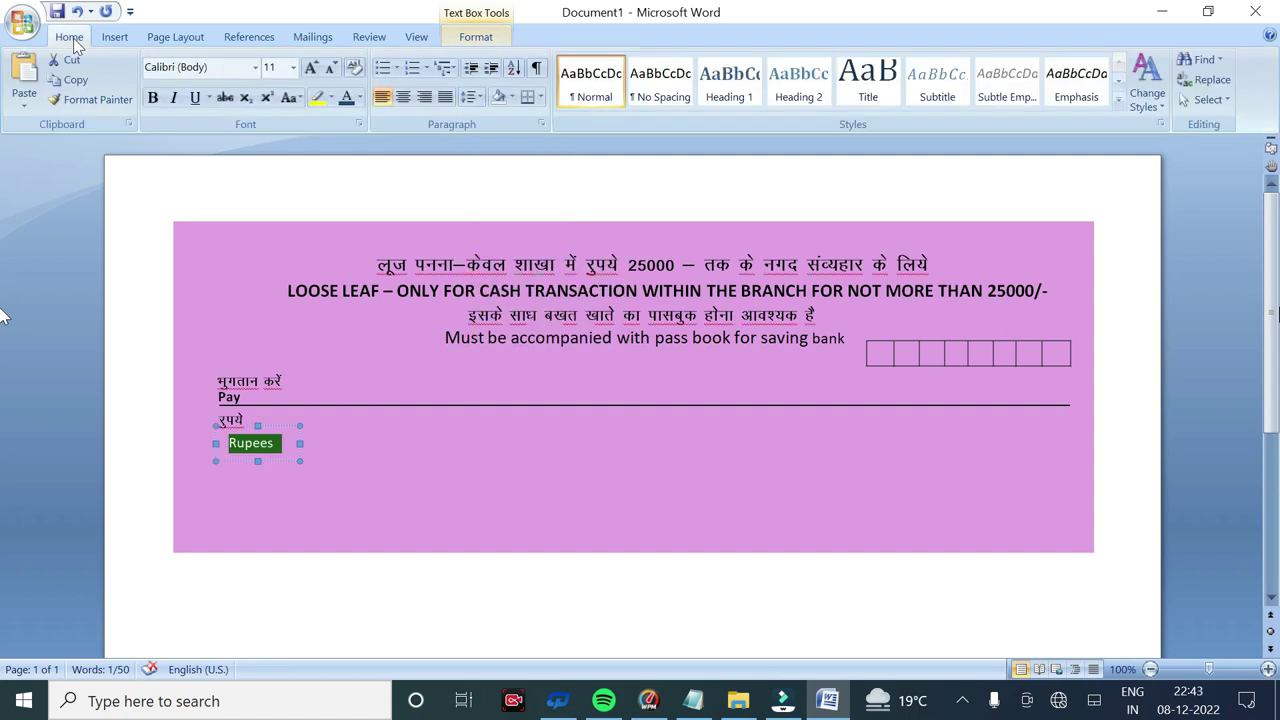
click(310, 67)
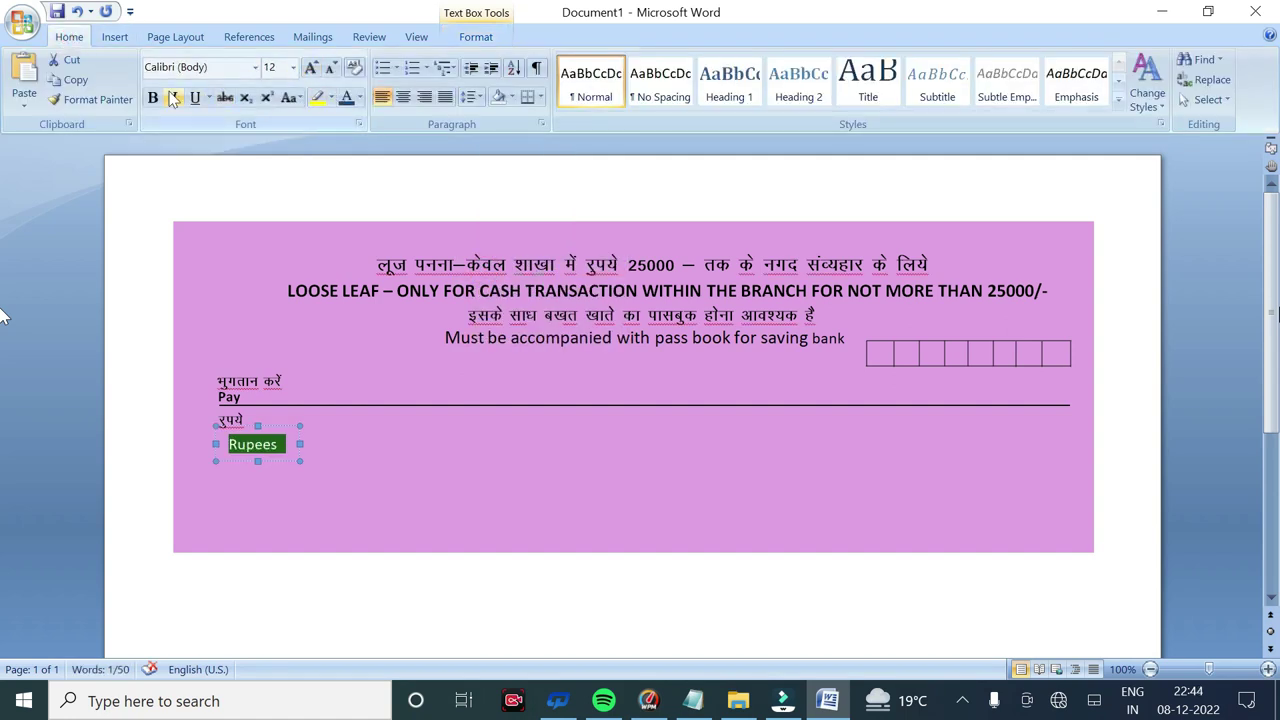
Nudge the Rupees box up and left so it sits directly under रुपये
click(280, 463)
drag(280, 463, 273, 456)
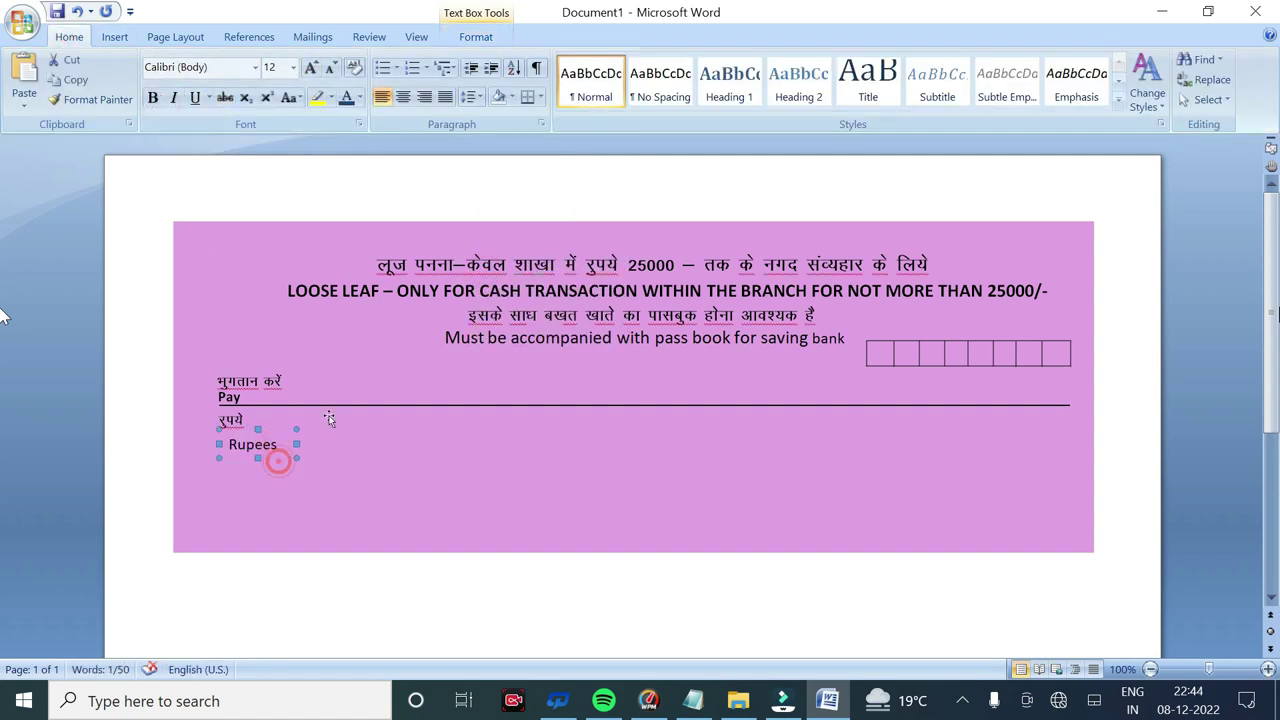
key(ctrl+Left)
key(ctrl+Left)
key(ctrl+Left)
key(ctrl+Up)
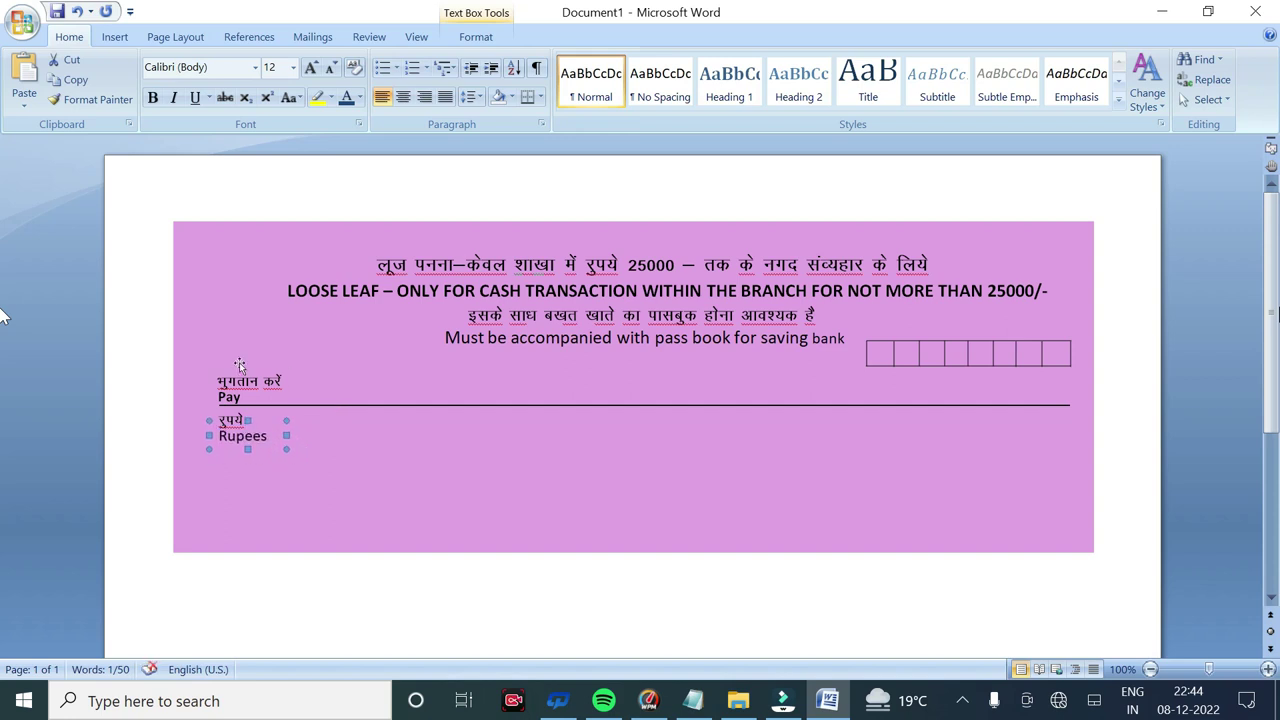
click(114, 37)
Draw a long line under Rupees across the slip and thicken its outline weight
click(258, 88)
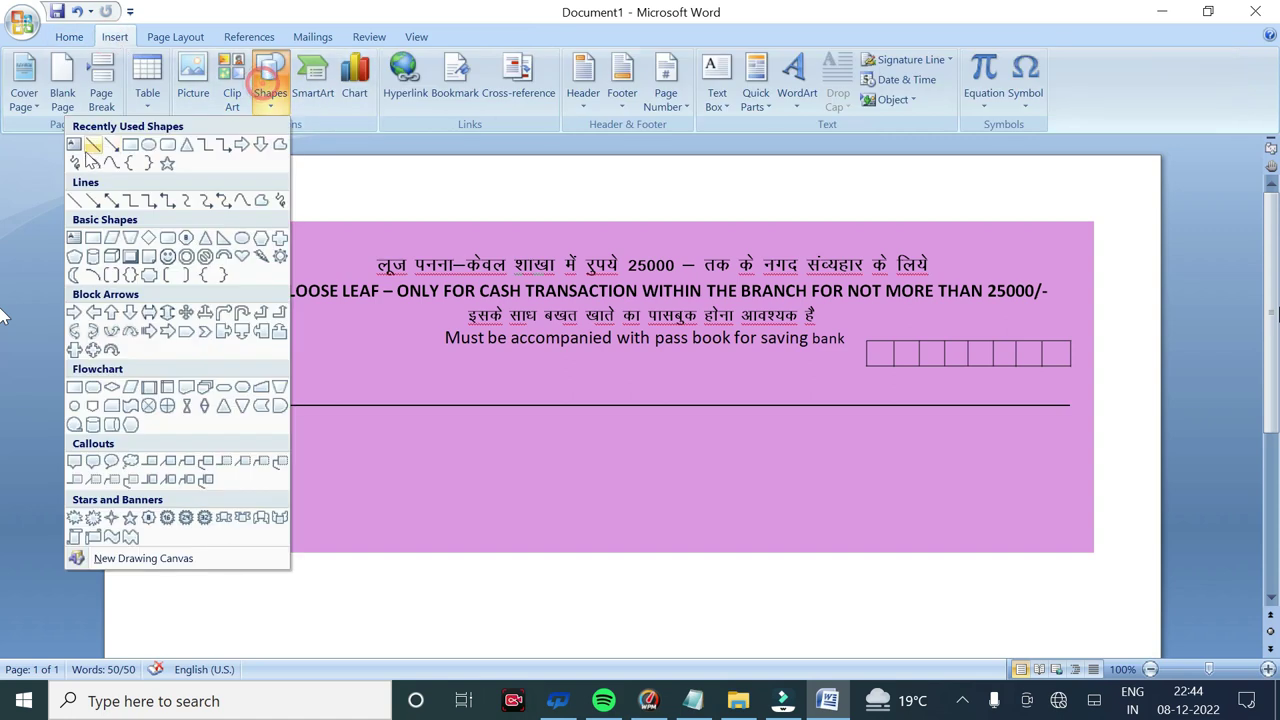
click(94, 148)
mouse_move(221, 446)
mouse_down()
mouse_move(1085, 453)
mouse_move(1069, 445)
mouse_up()
click(660, 83)
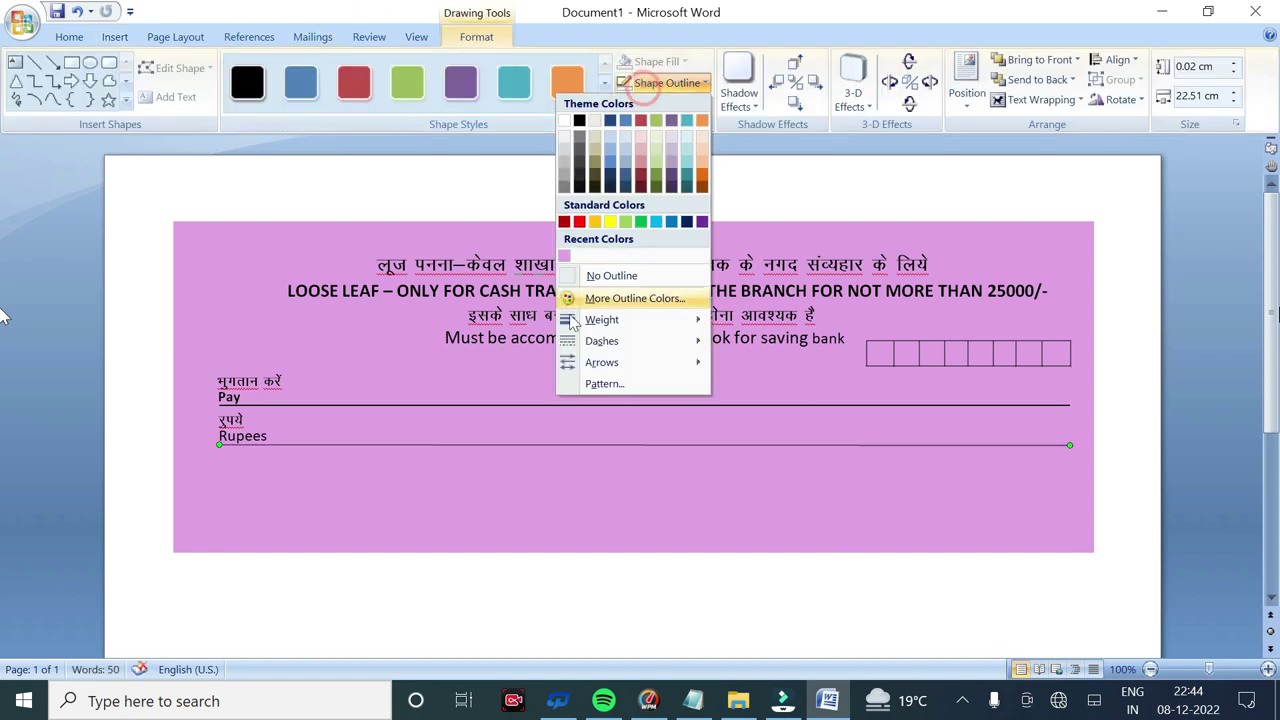
mouse_move(601, 320)
click(508, 374)
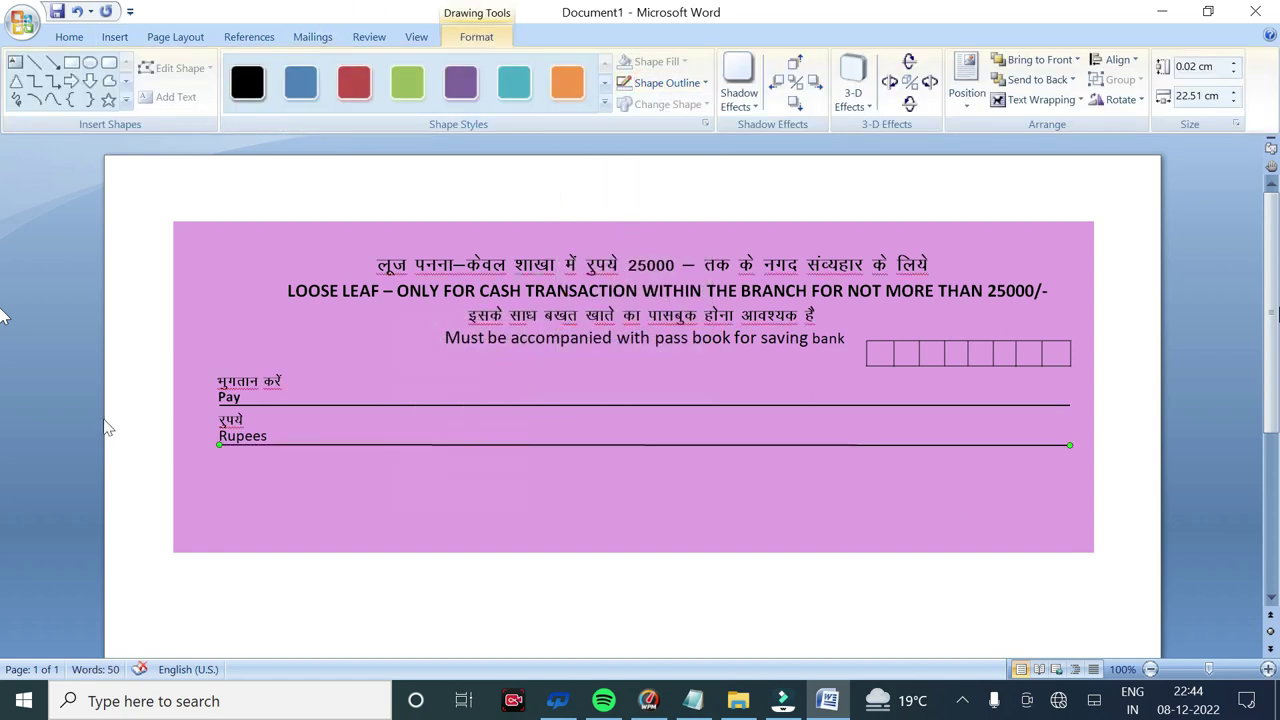
click(105, 421)
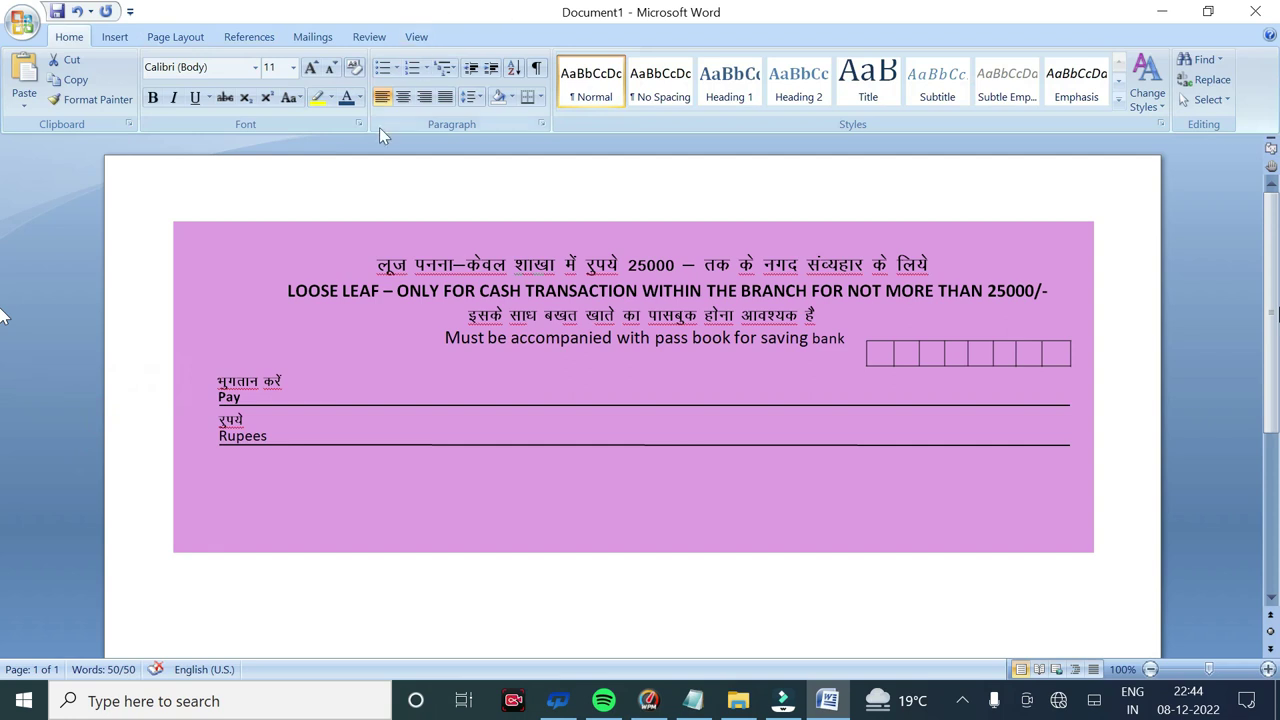
Pick the Text Box tool from the Insert shapes gallery
click(114, 36)
click(270, 80)
click(72, 240)
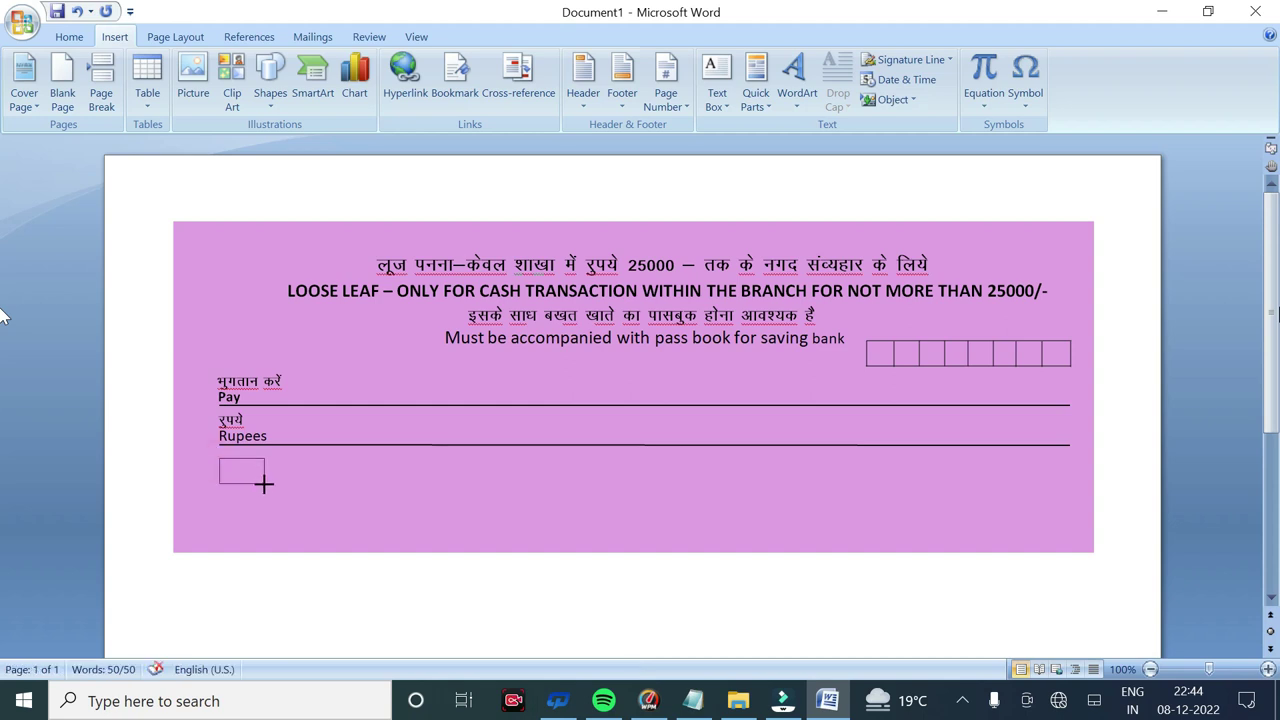
Draw a small text box under the Rupees line and set its font to Kruti Dev 011
drag(258, 479, 290, 487)
click(68, 37)
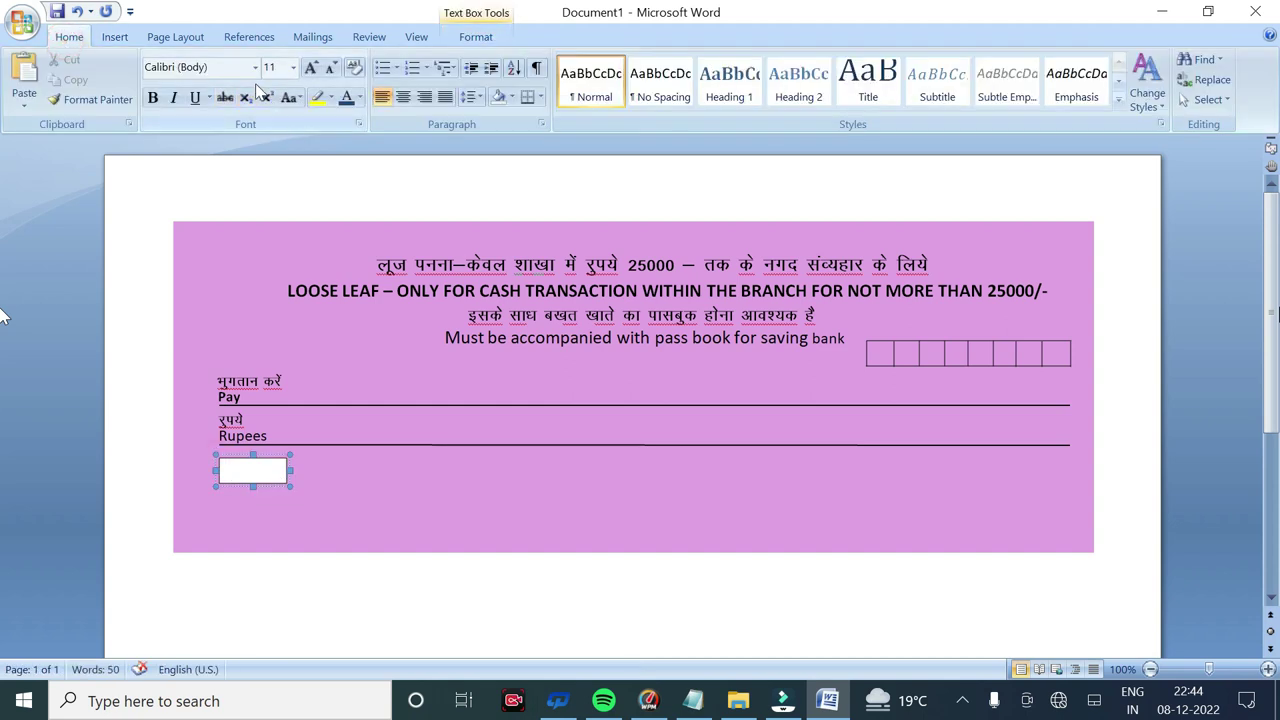
click(255, 67)
text(Kurt)
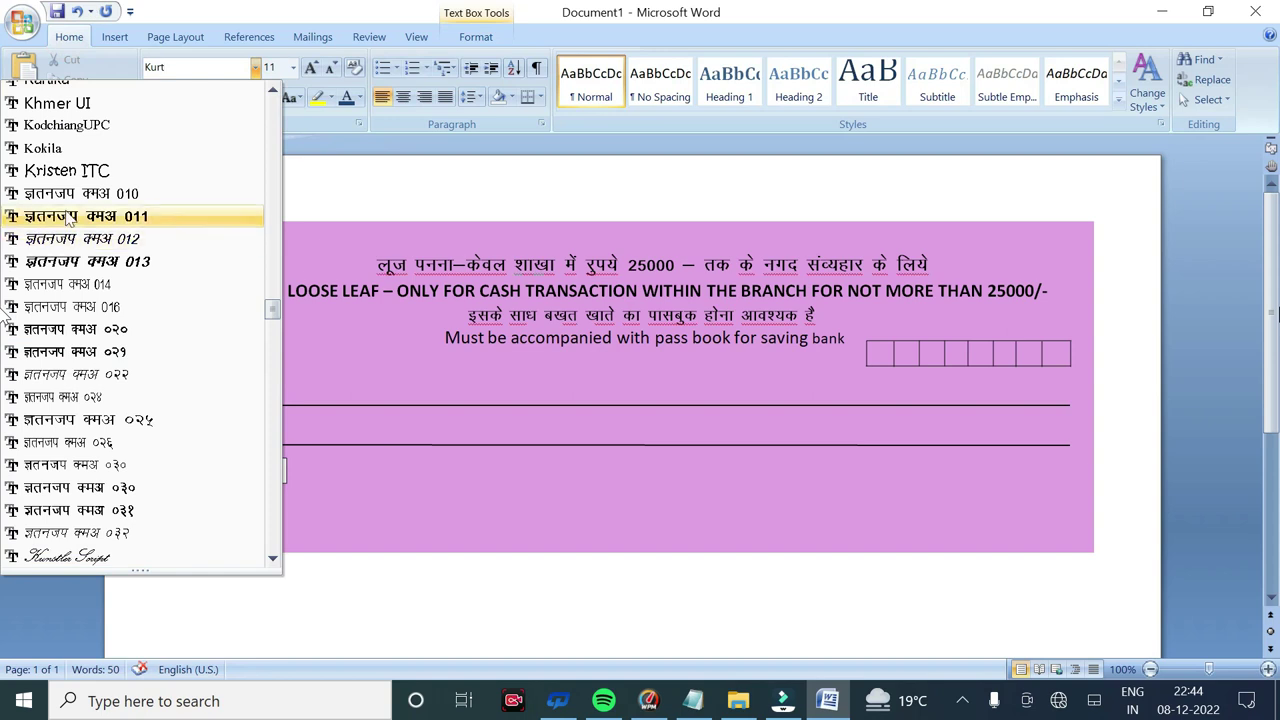
click(65, 212)
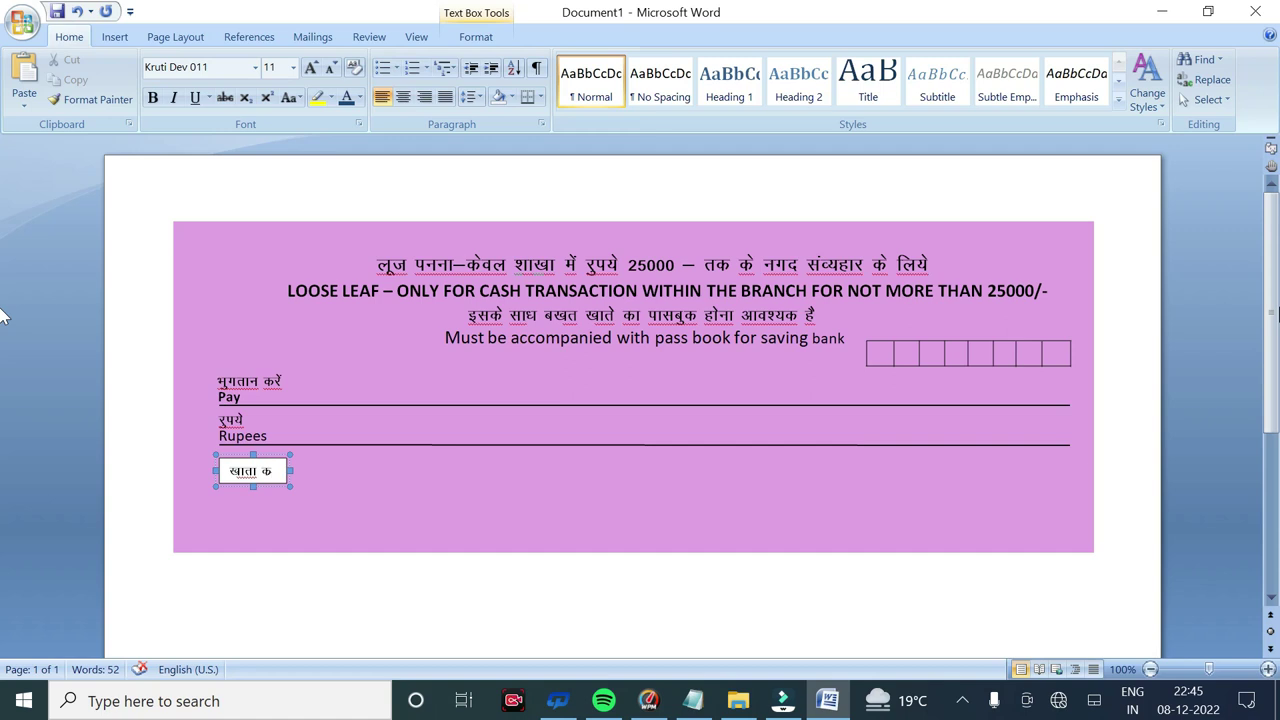
Type the Hindi label खाता कं, correcting the trailing characters
key(BackSpace)
key(BackSpace)
key(BackSpace)
text([kkrk)
text( ddjl~)
key(BackSpace)
key(BackSpace)
text(q)
key(BackSpace)
key(BackSpace)
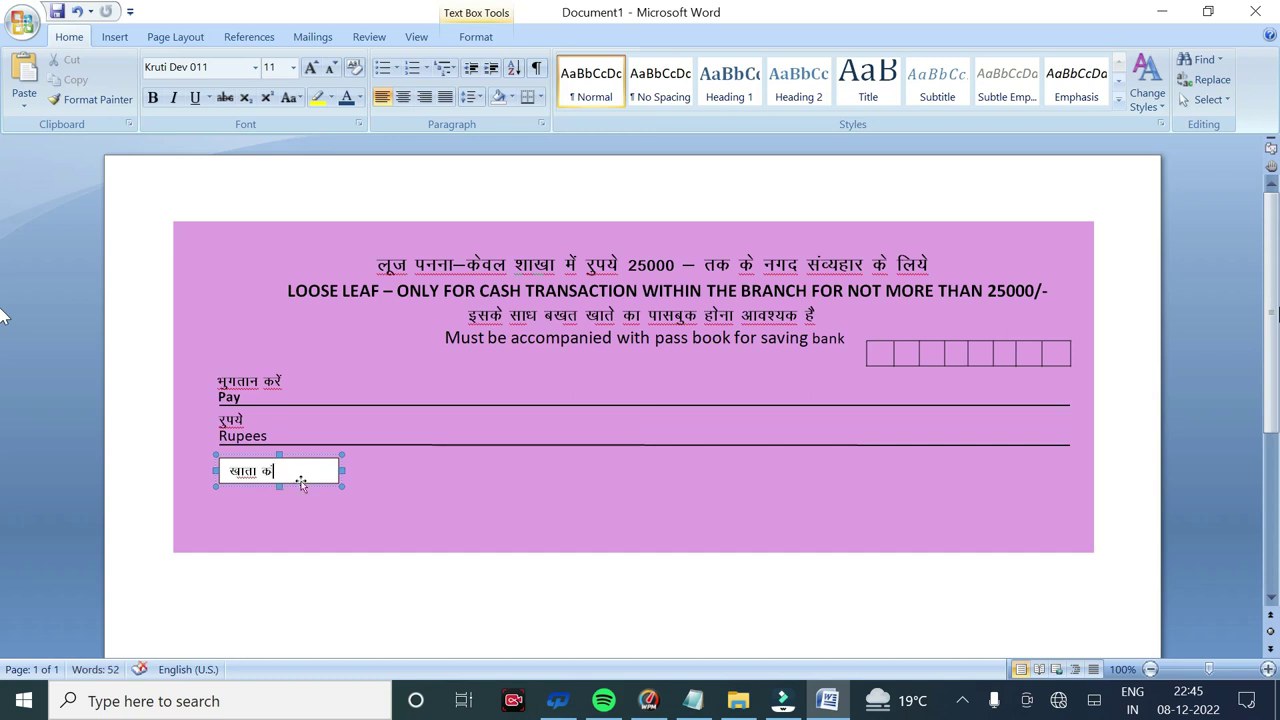
Remove the label box's fill and outline
triple_click(290, 470)
click(495, 40)
click(573, 59)
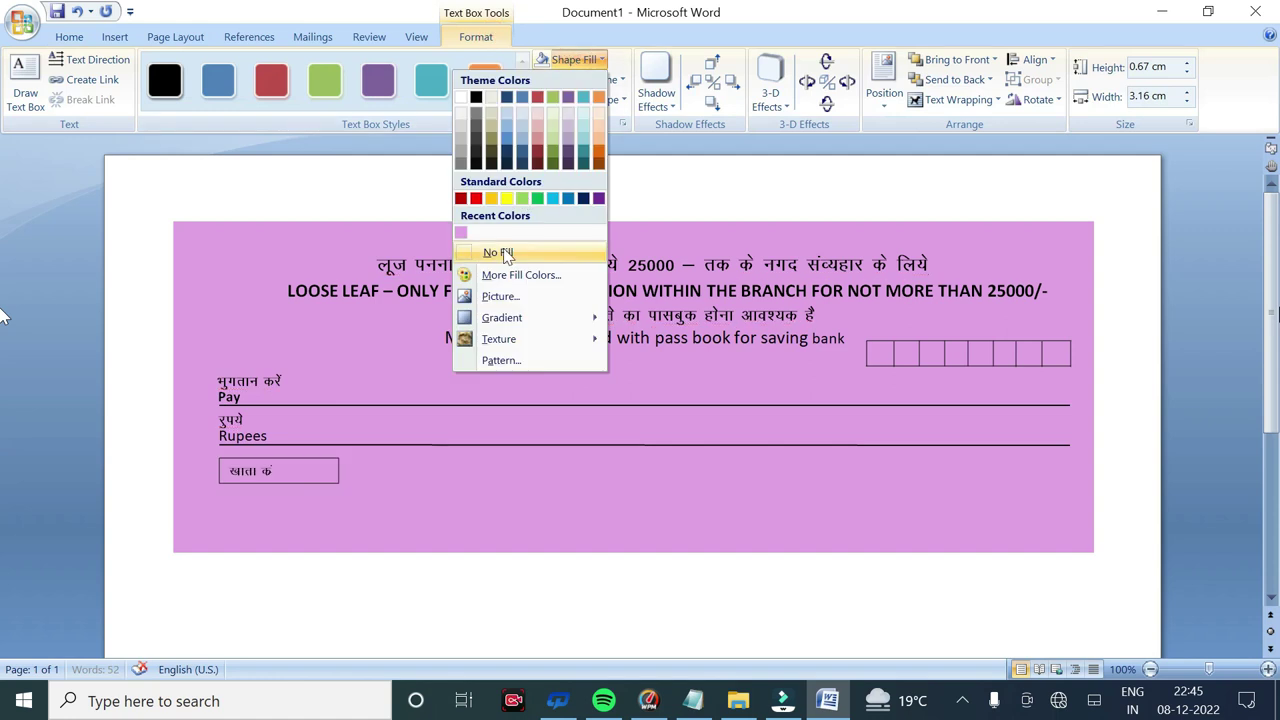
click(497, 253)
click(585, 79)
click(528, 271)
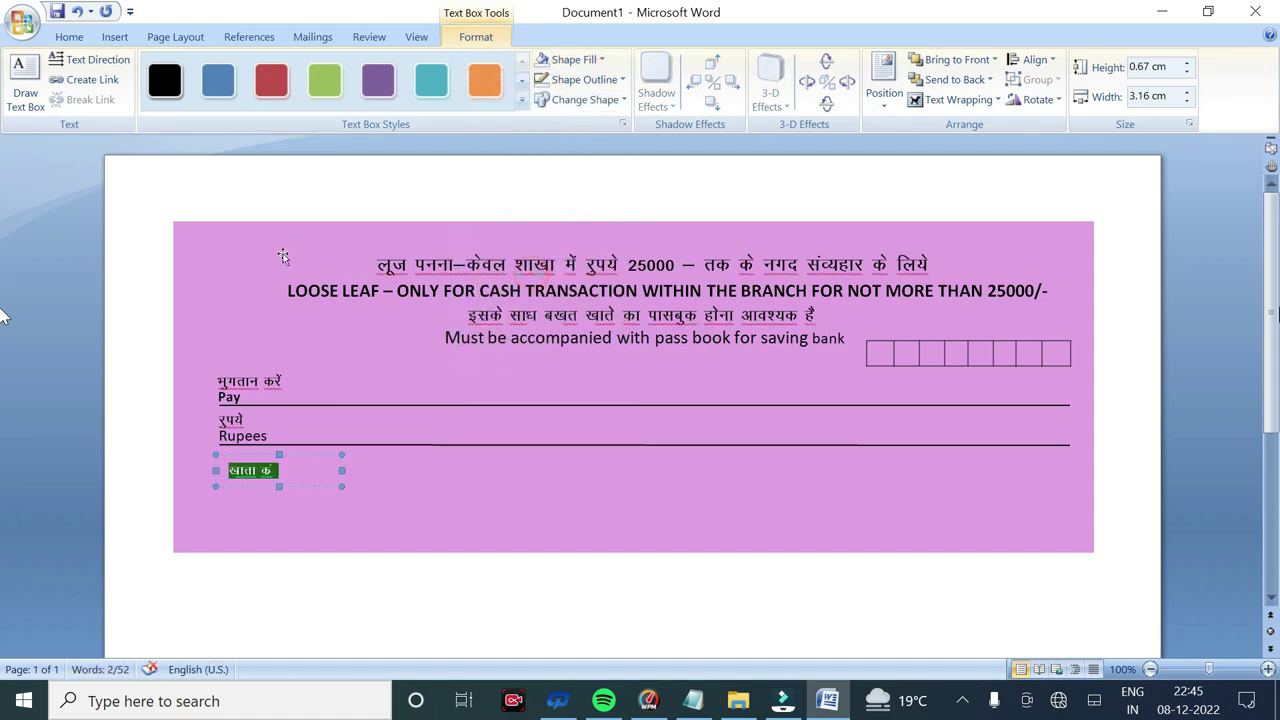
Nudge the खाता कं box up to align under Rupees
click(303, 490)
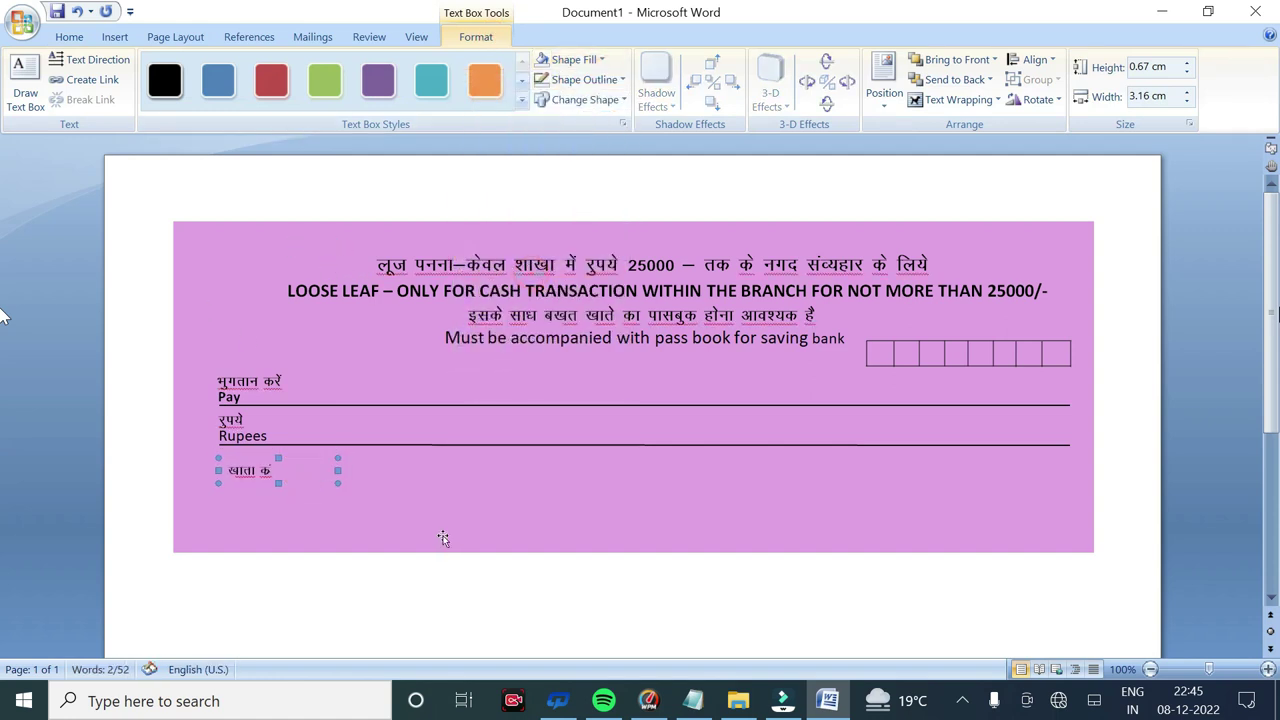
key(Up)
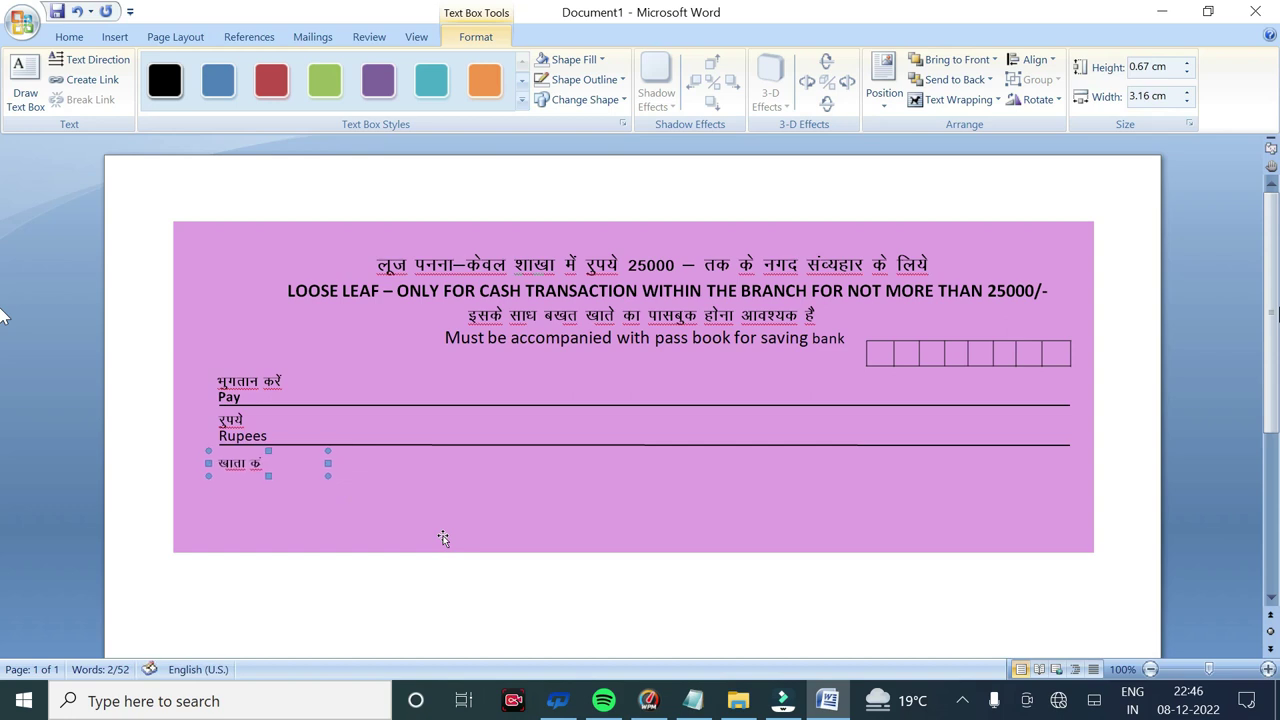
triple_click(272, 464)
click(69, 36)
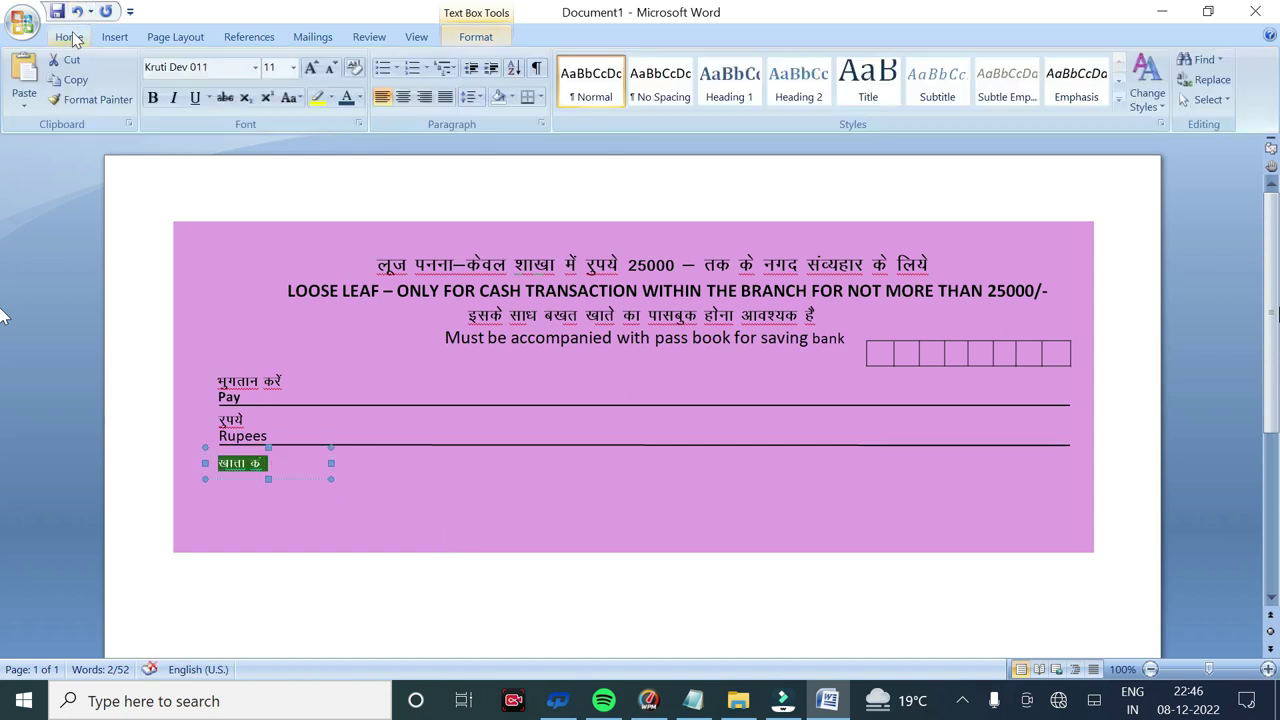
click(114, 451)
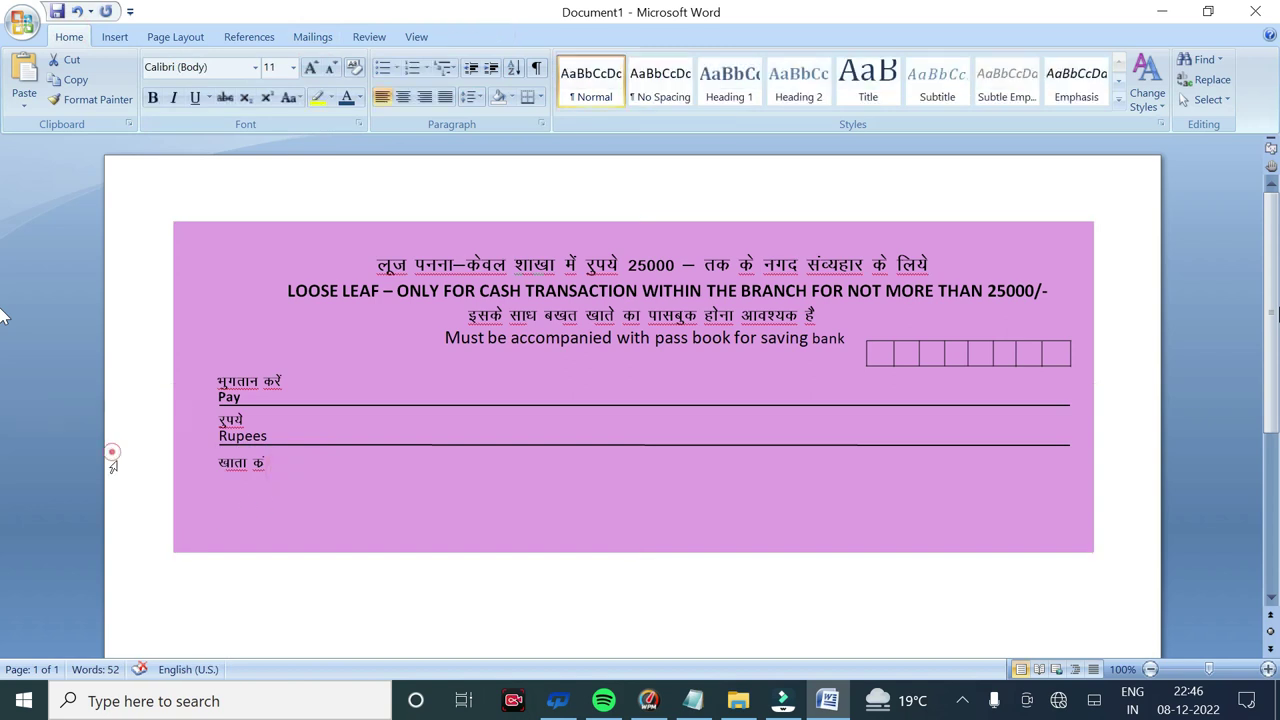
Draw a text box under खाता कं with no fill and no outline
click(114, 37)
click(270, 78)
click(77, 147)
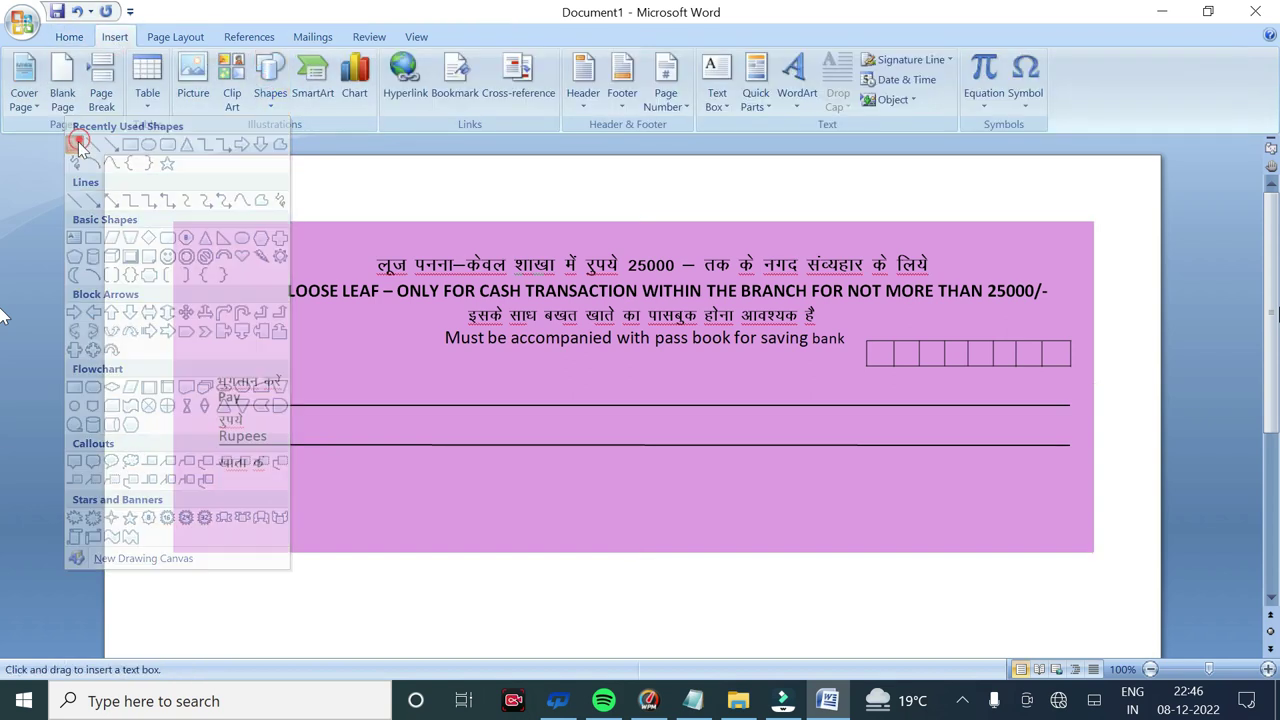
drag(217, 473, 289, 498)
click(600, 59)
click(525, 249)
click(622, 79)
click(524, 272)
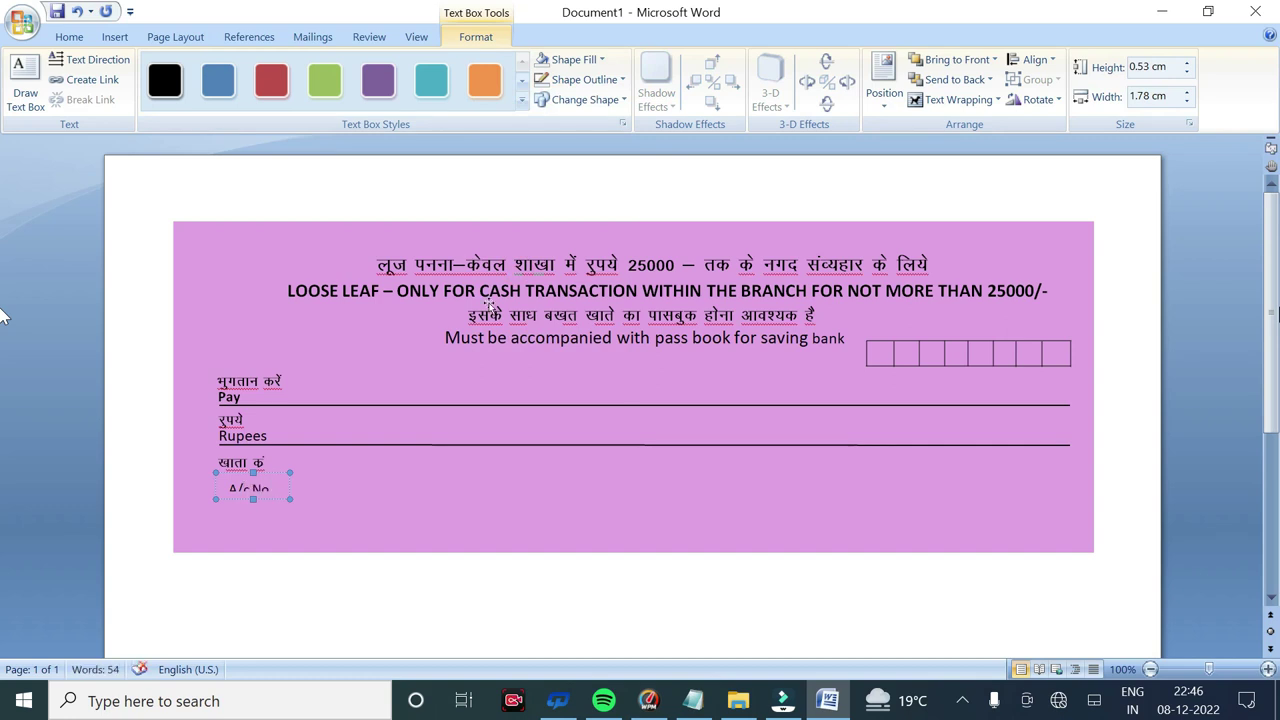
Make the A/c No. label text bold and settle its box in place
mouse_move(253, 499)
mouse_down()
mouse_move(253, 516)
mouse_move(276, 490)
mouse_up()
click(69, 37)
click(152, 97)
click(273, 520)
click(272, 518)
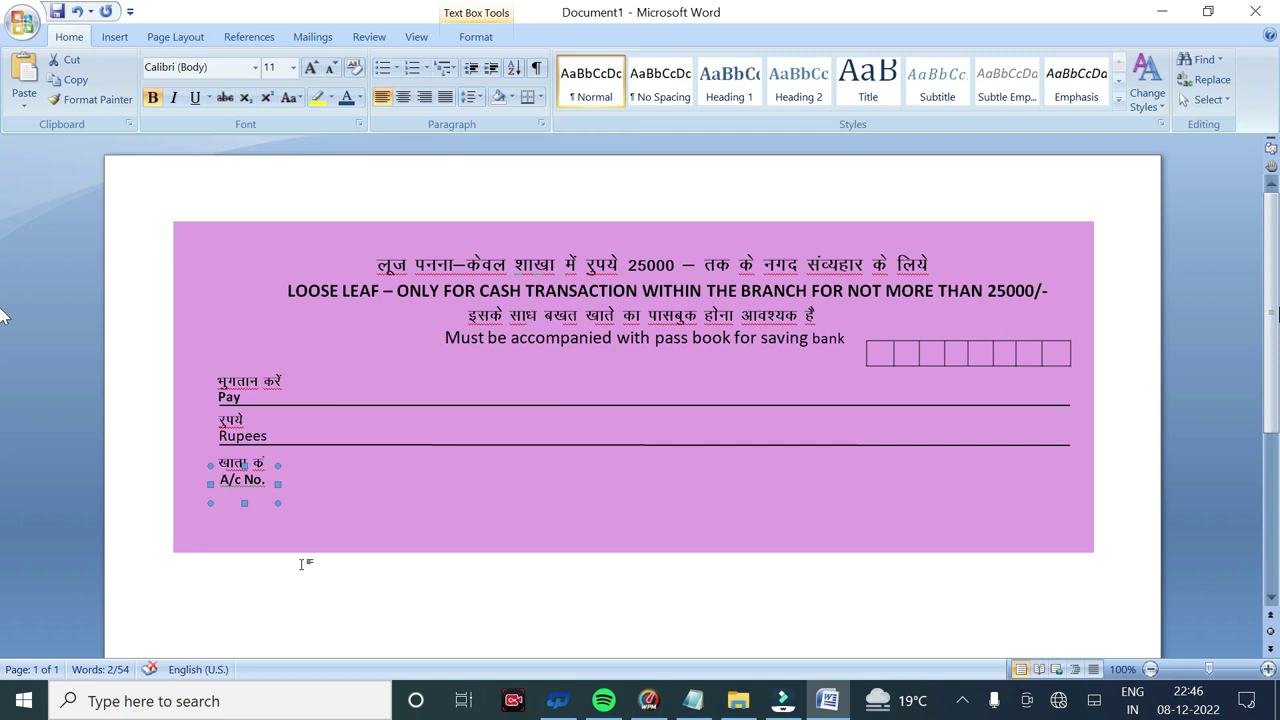
click(298, 565)
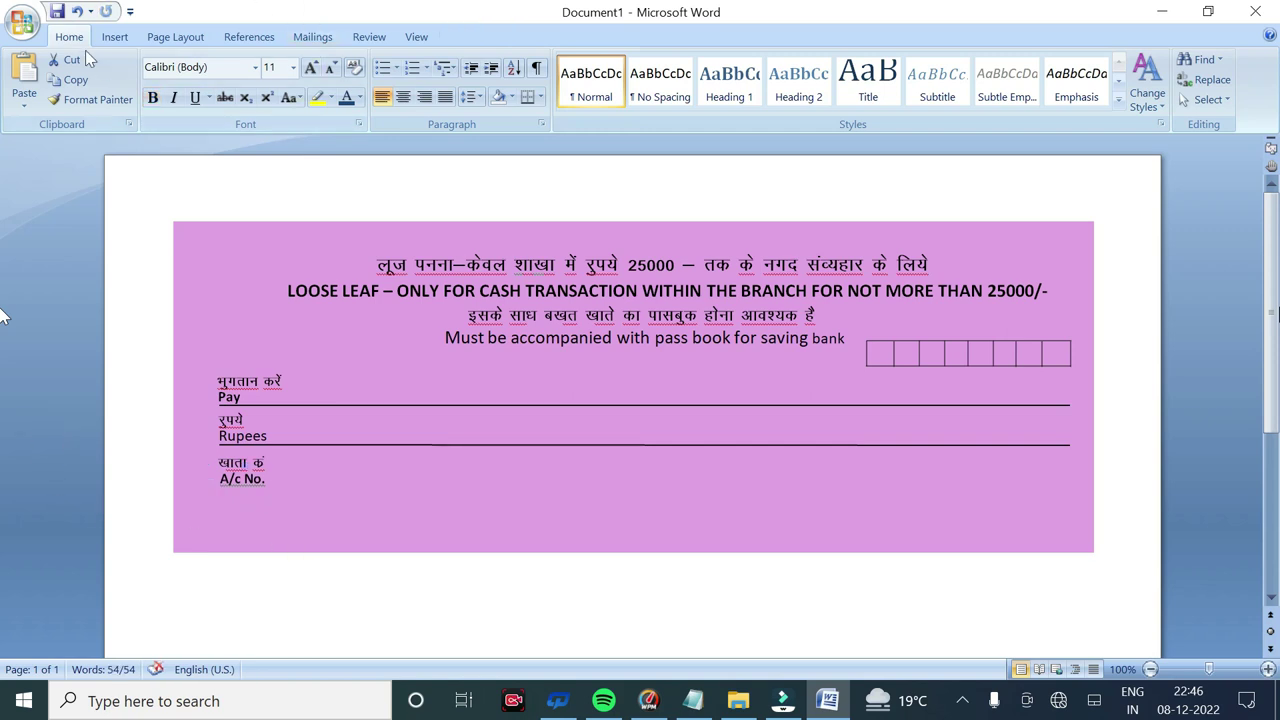
click(115, 40)
Draw a 1½ pt line under A/c No. running partway across the slip
click(270, 80)
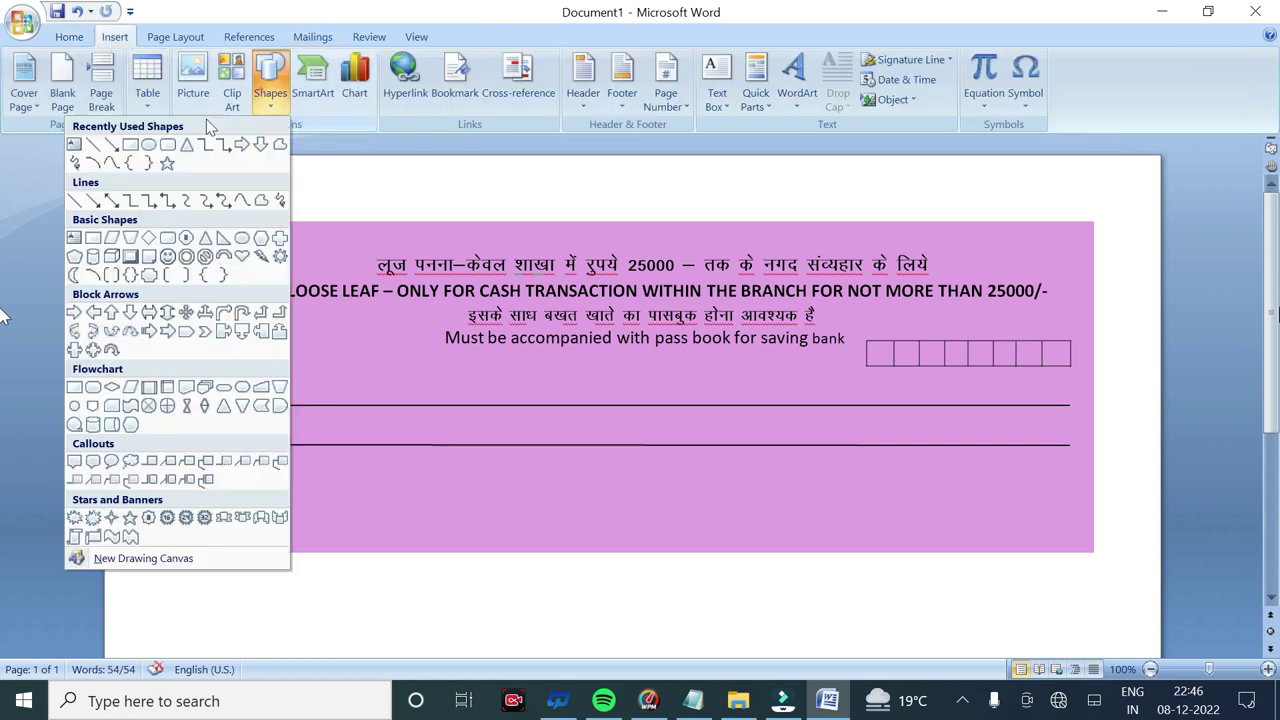
click(92, 164)
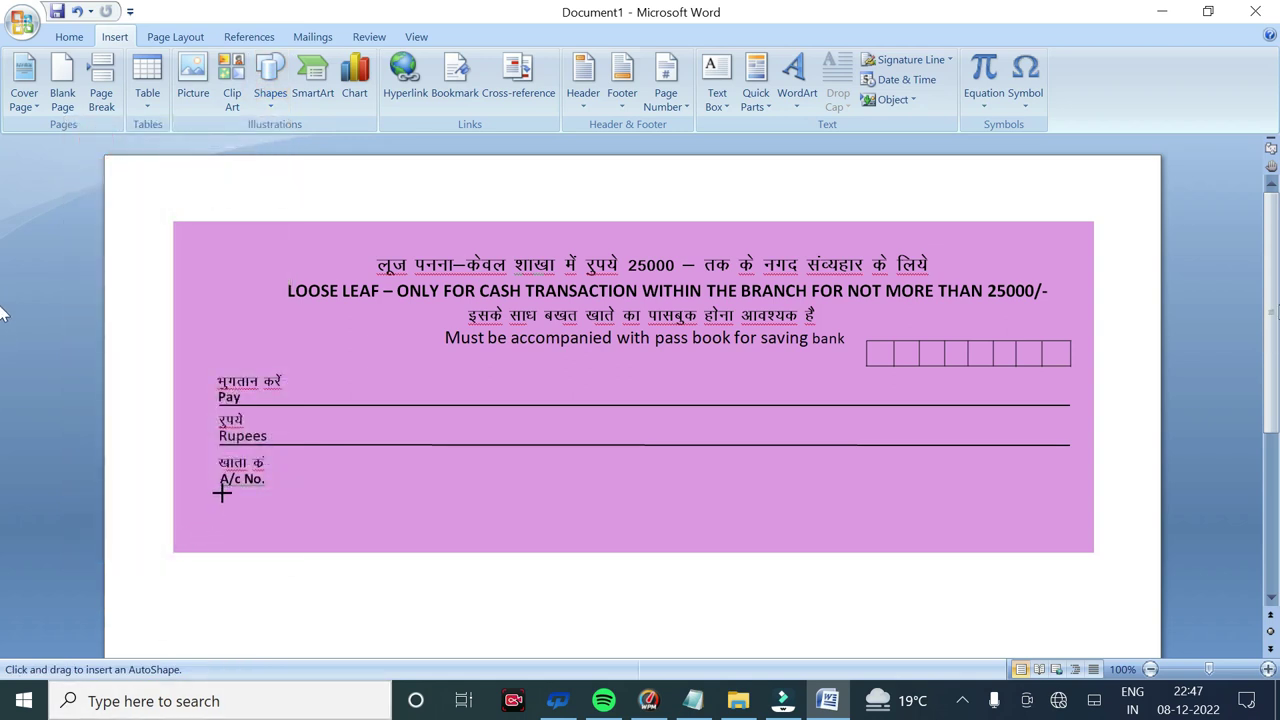
mouse_move(221, 489)
mouse_down()
mouse_move(572, 500)
mouse_move(527, 490)
mouse_up()
click(668, 83)
mouse_move(602, 319)
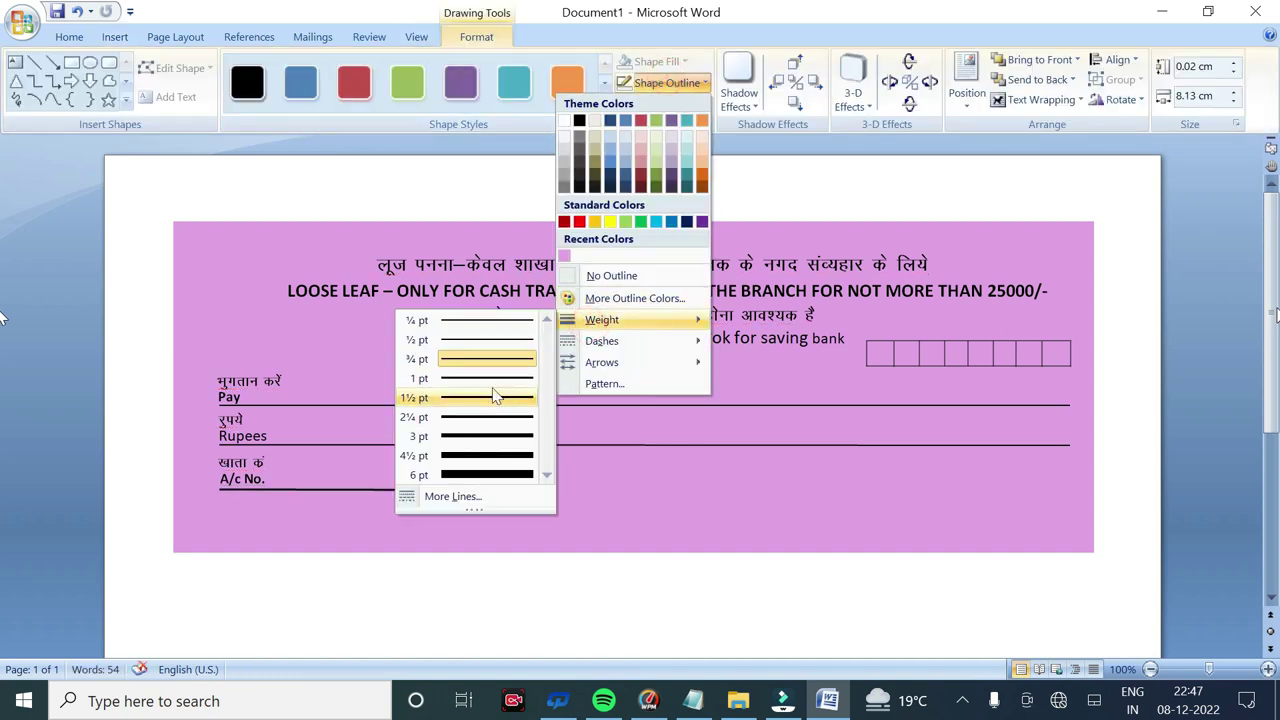
click(493, 396)
click(108, 500)
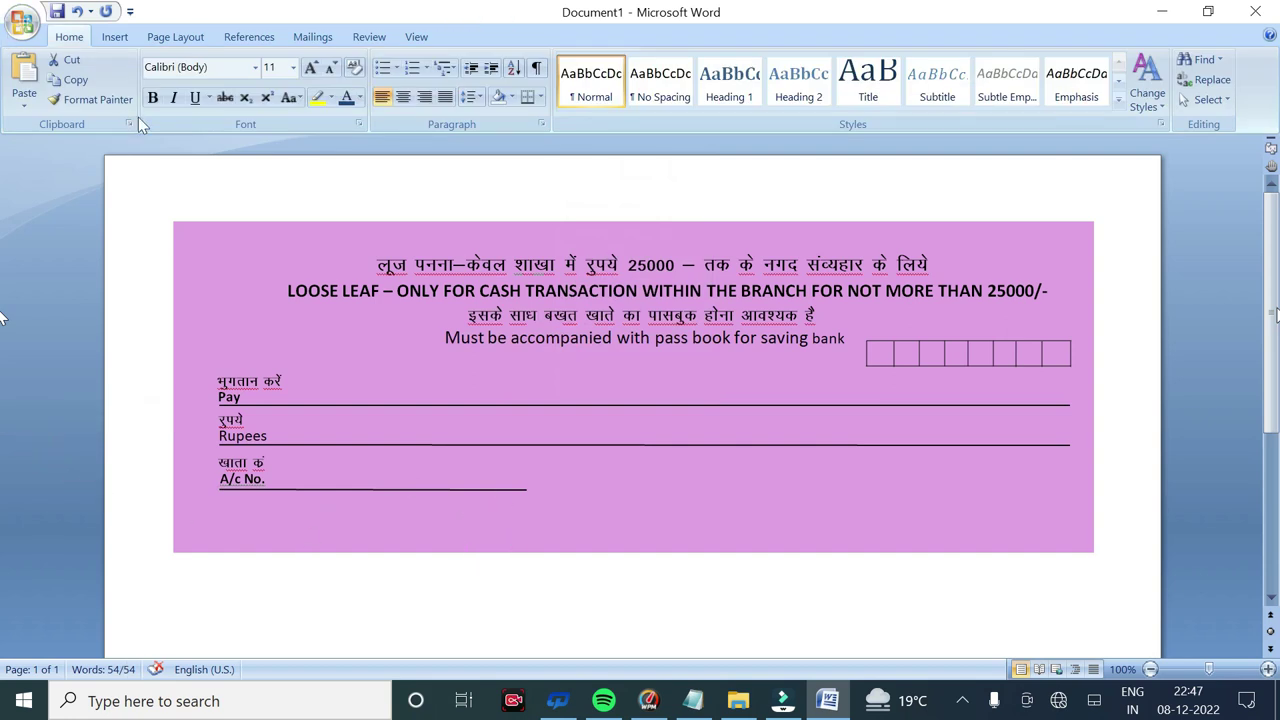
Draw a rectangle at the right beside the A/c No. line and nudge it up and left
click(114, 37)
click(270, 80)
click(270, 80)
click(270, 80)
click(130, 147)
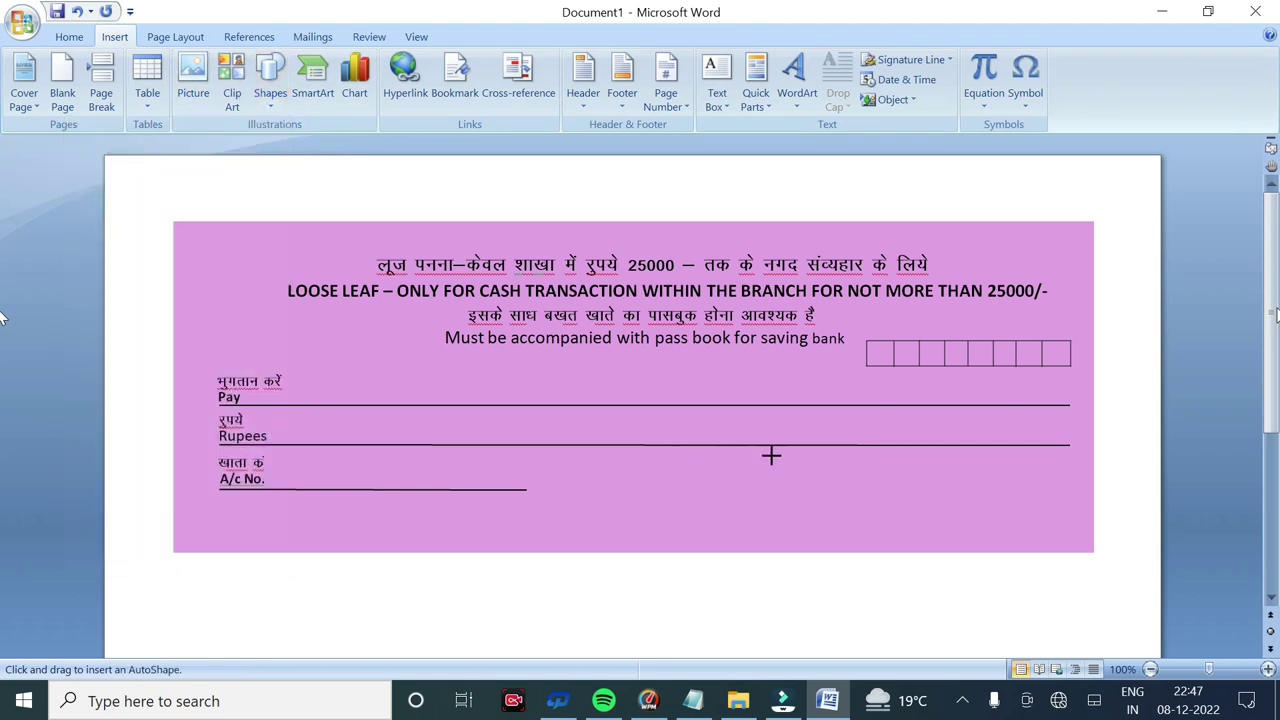
drag(817, 465, 1062, 511)
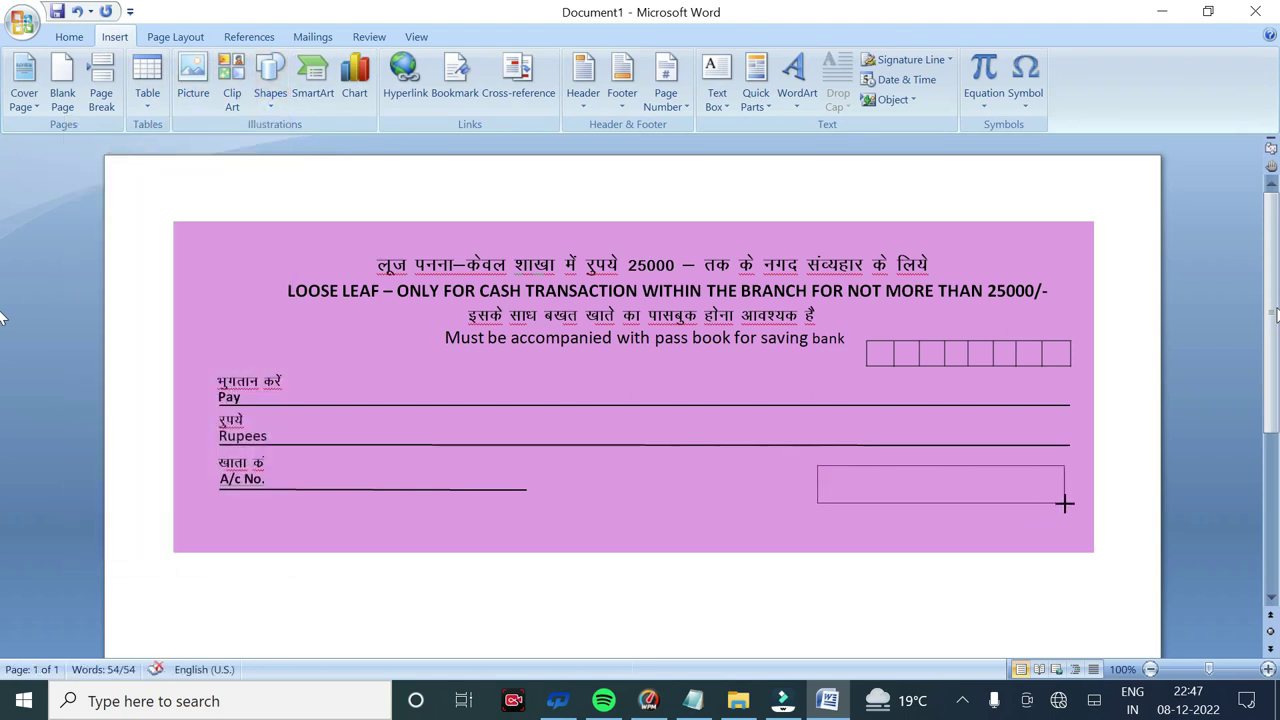
drag(1062, 511, 1062, 515)
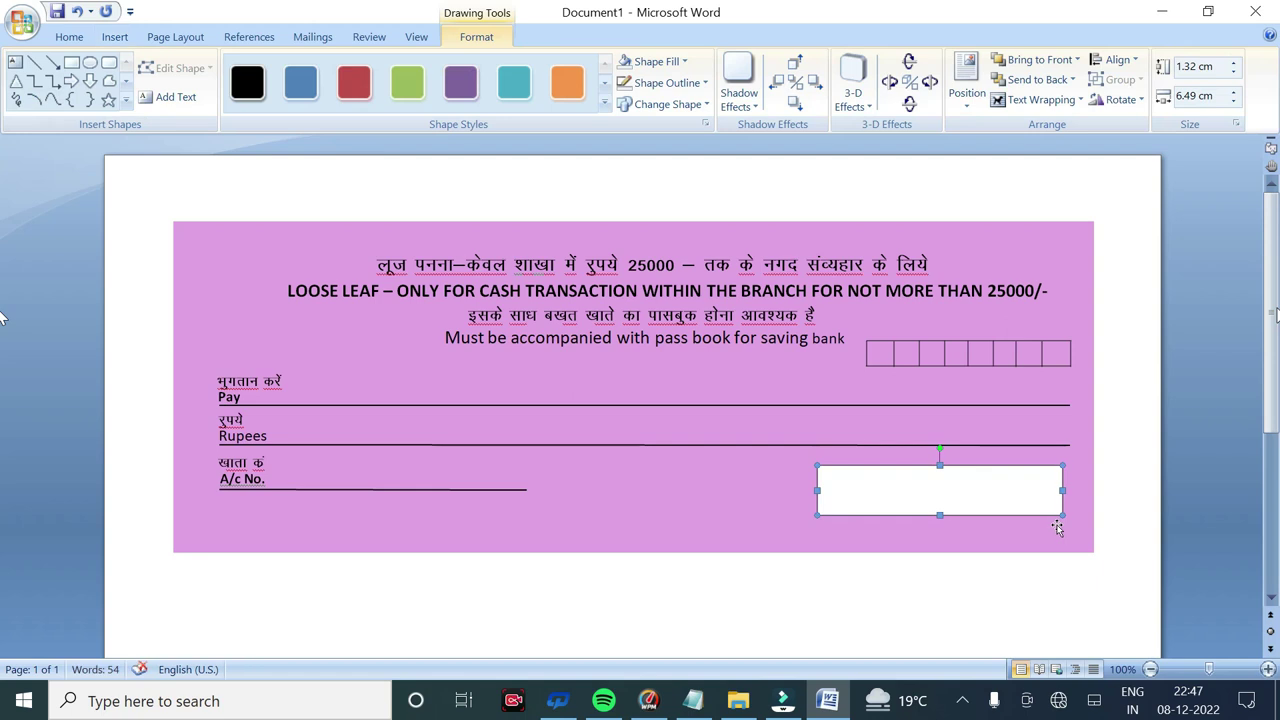
key(Up)
key(Up)
key(Up)
key(Up)
key(Up)
key(Up)
key(Up)
key(Up)
key(Left)
key(Up)
key(Left)
key(Up)
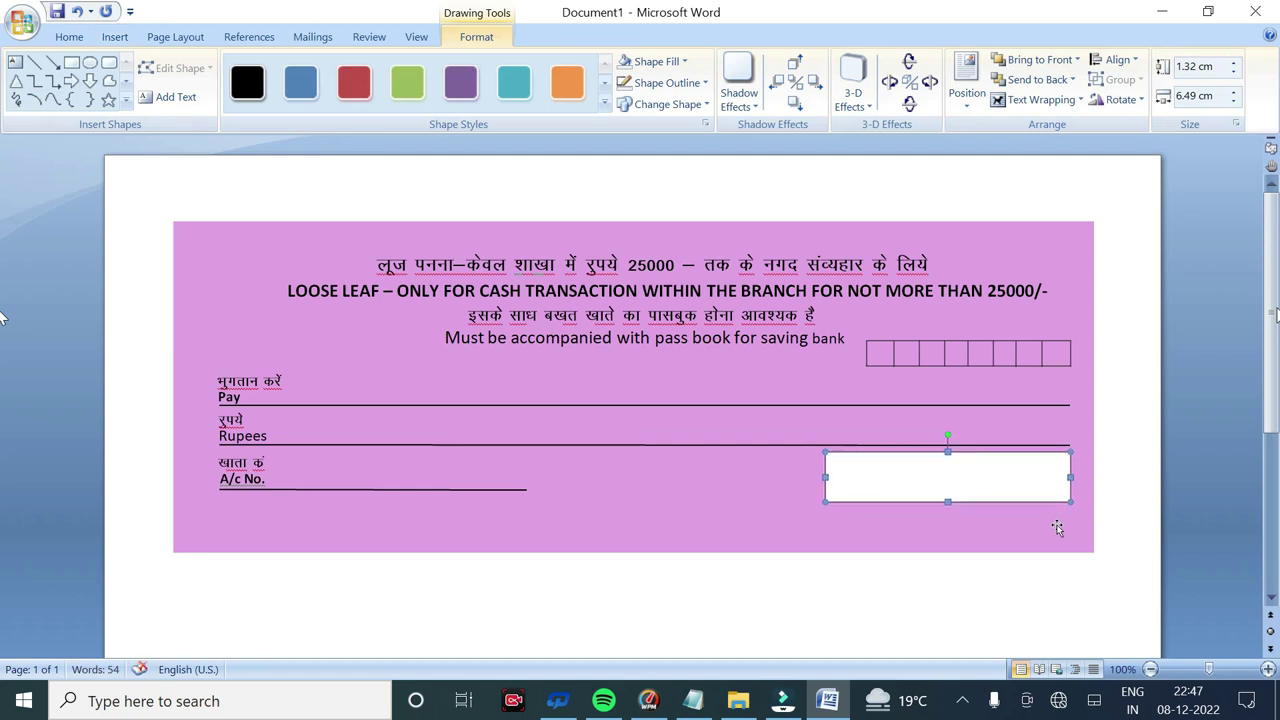
Set the rectangle to No Fill with a heavier black outline
click(657, 61)
click(580, 251)
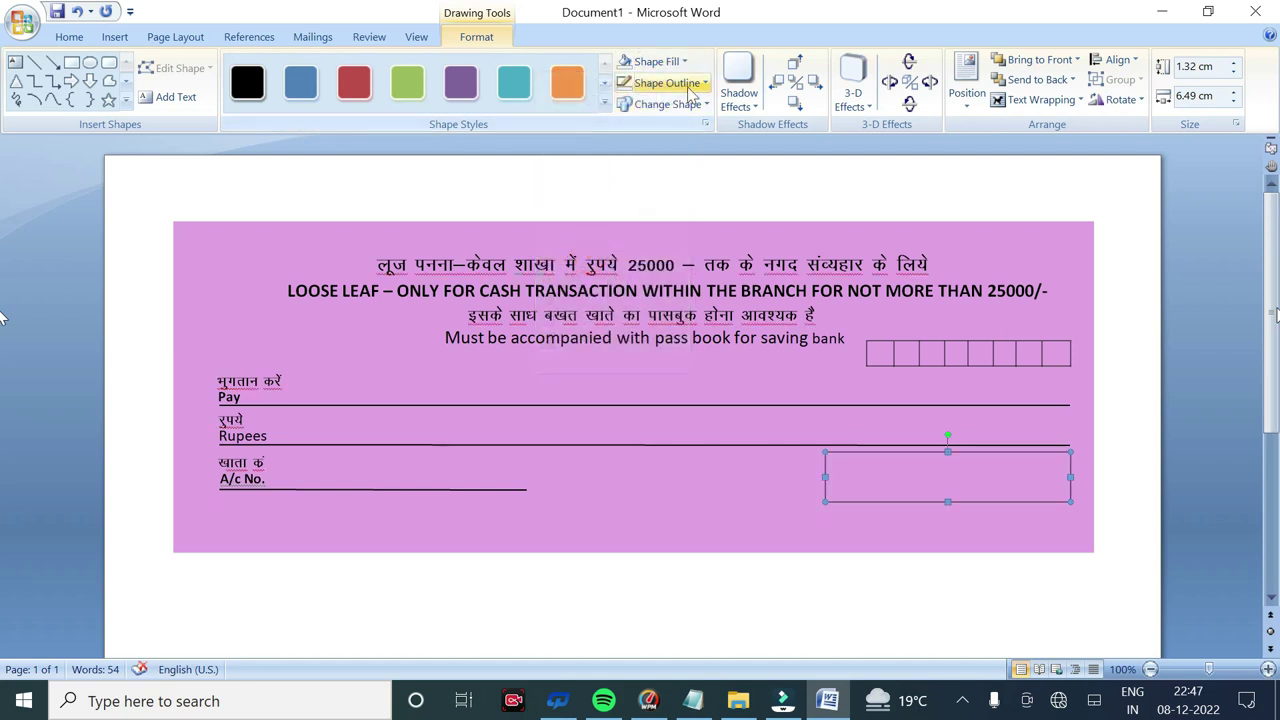
click(667, 83)
mouse_move(602, 319)
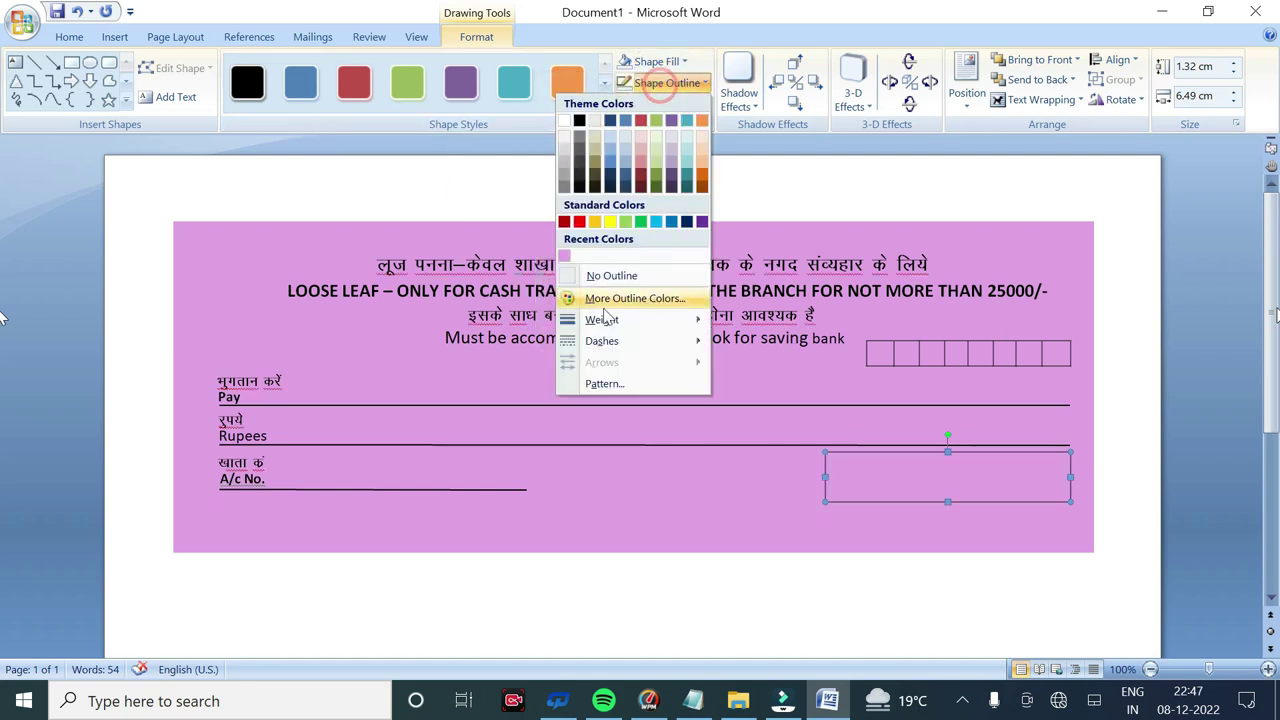
click(483, 385)
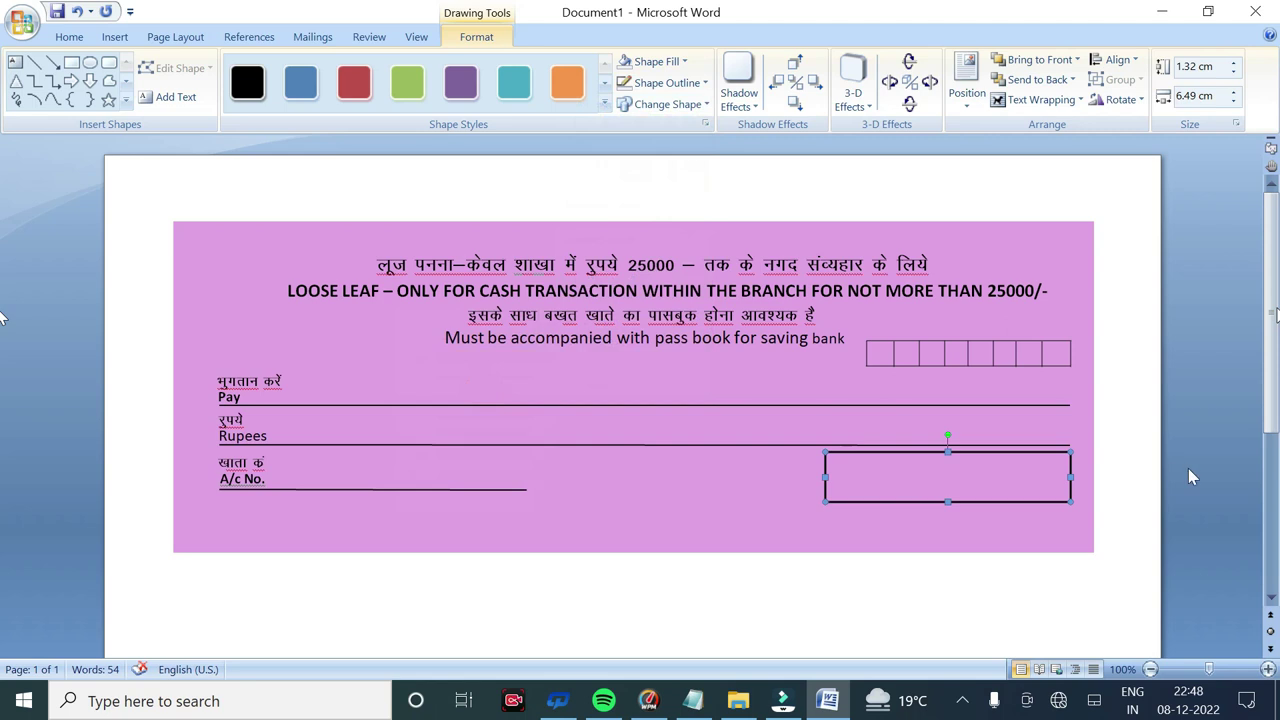
click(1188, 468)
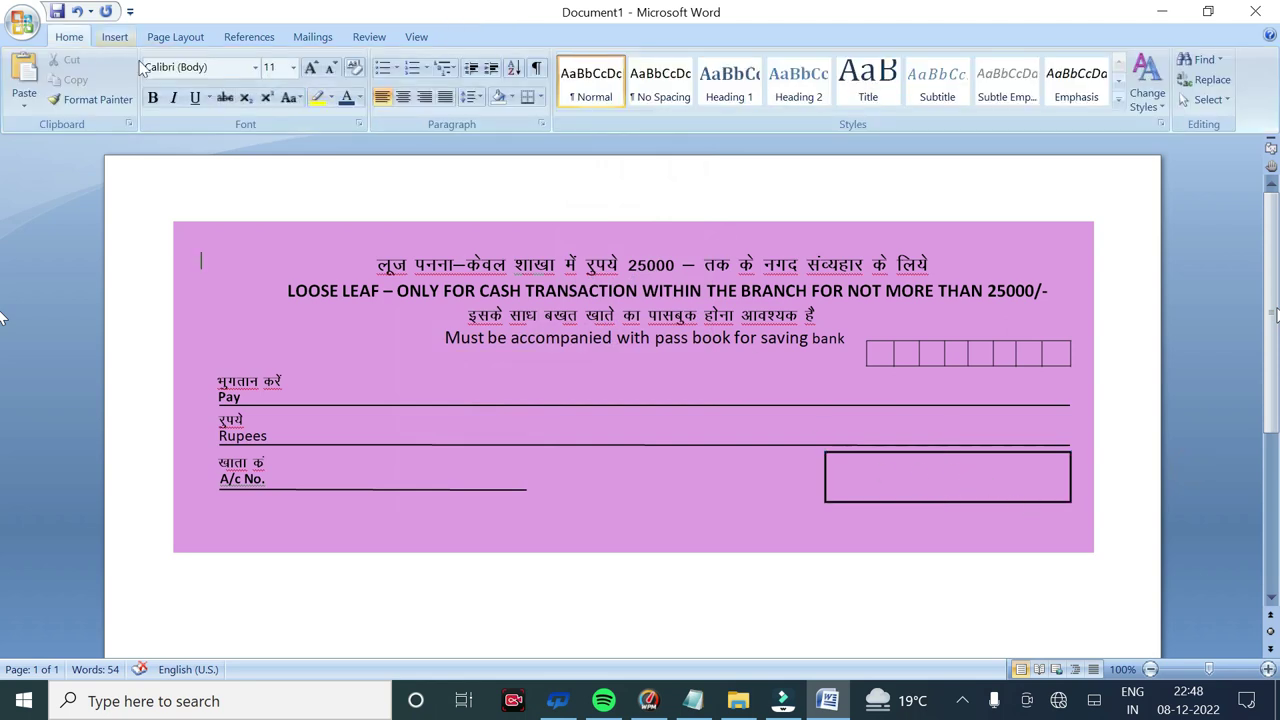
Move the vertical divider into the right box, stretch it full height, thicken it, nudge it right
click(891, 358)
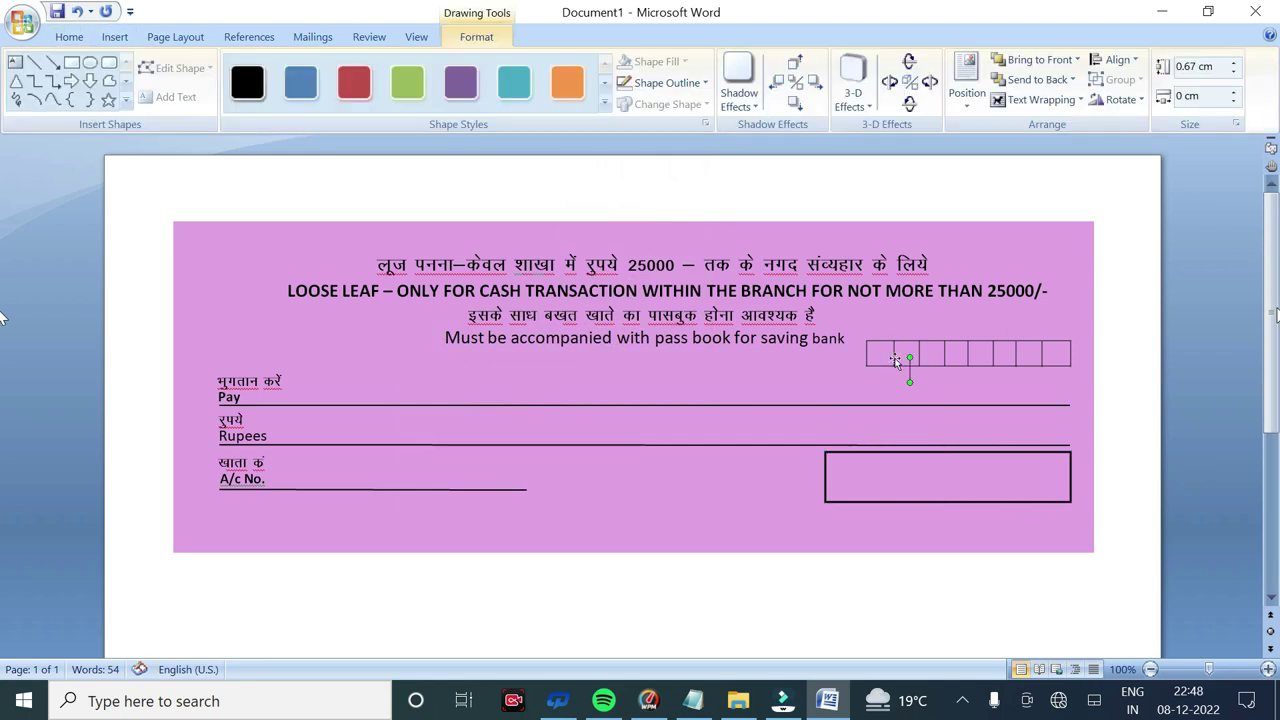
drag(895, 360, 895, 382)
key(Left)
key(Left)
key(Left)
drag(867, 480, 867, 501)
click(705, 83)
mouse_move(602, 319)
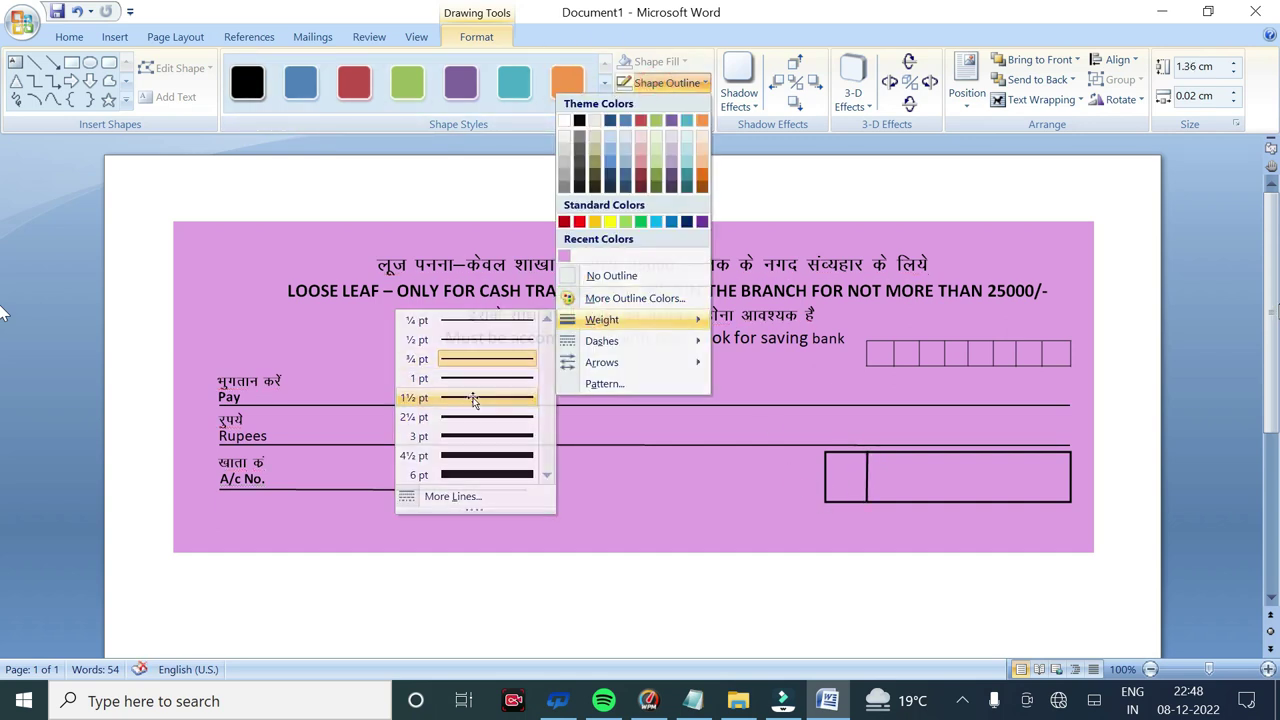
click(475, 397)
key(Right)
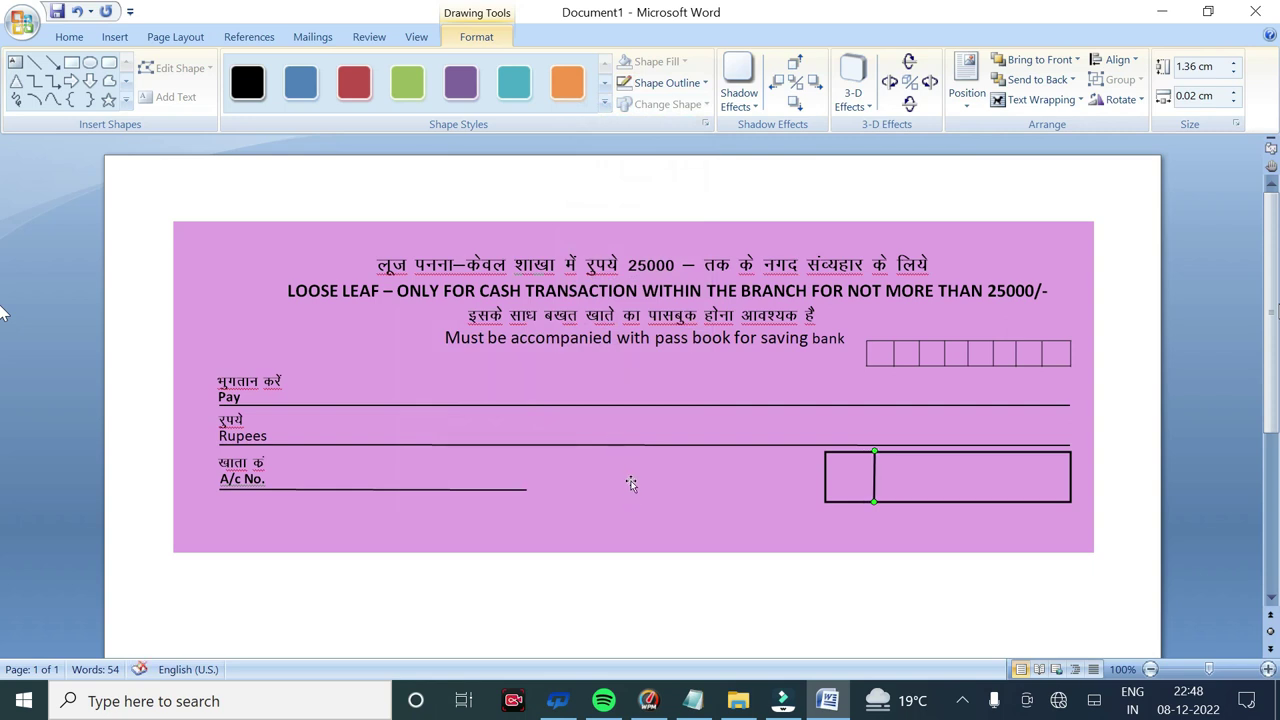
click(56, 309)
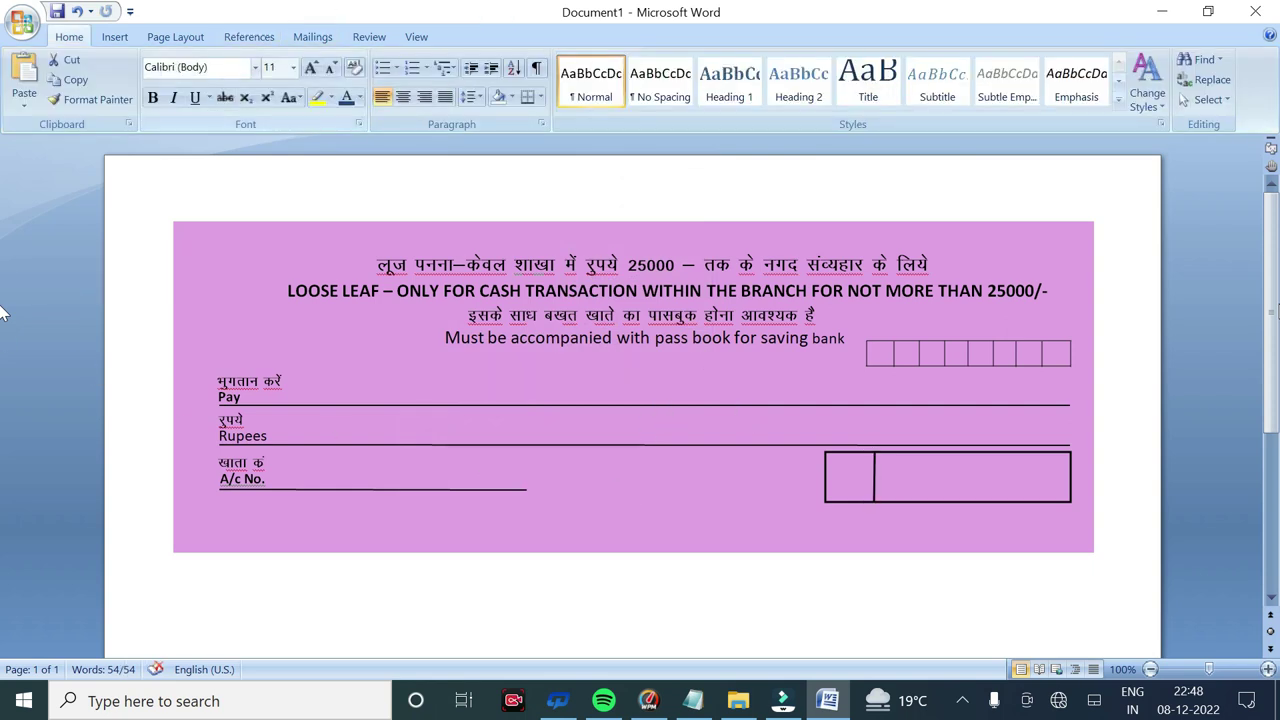
Draw a text box over the amount box and set its font to Kruti Dev 011
click(115, 37)
click(270, 75)
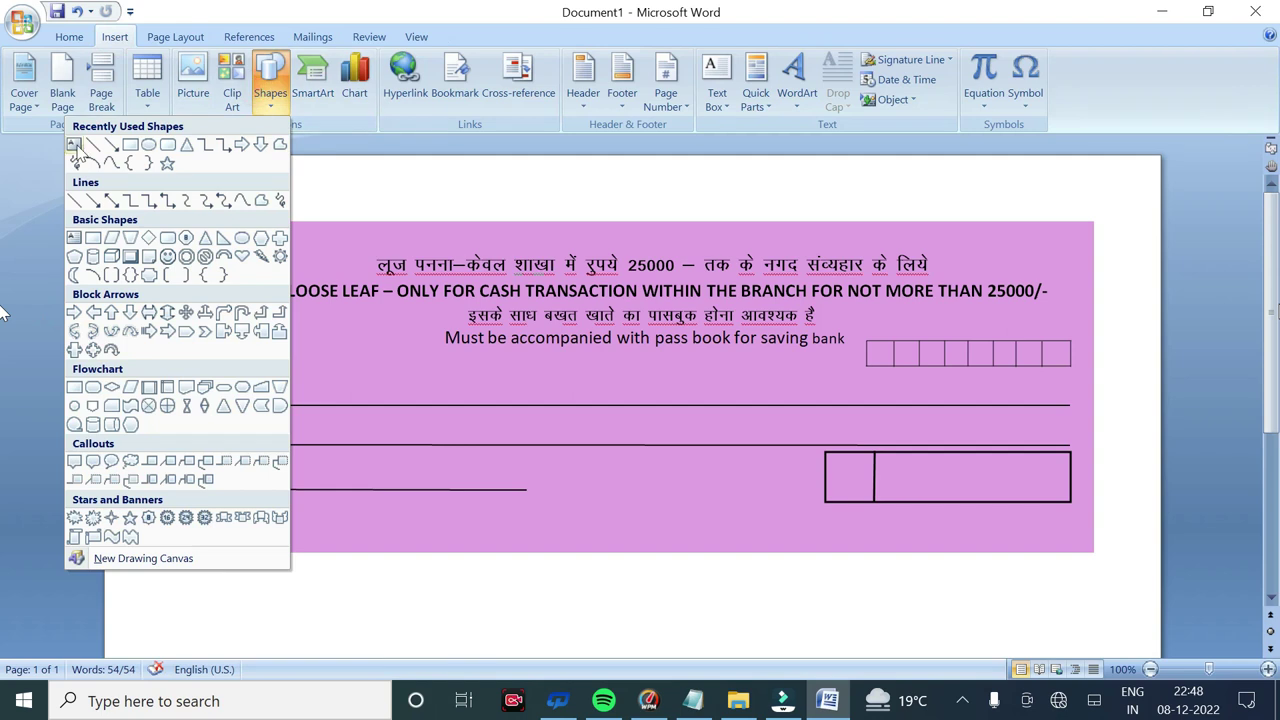
click(76, 147)
drag(827, 454, 895, 503)
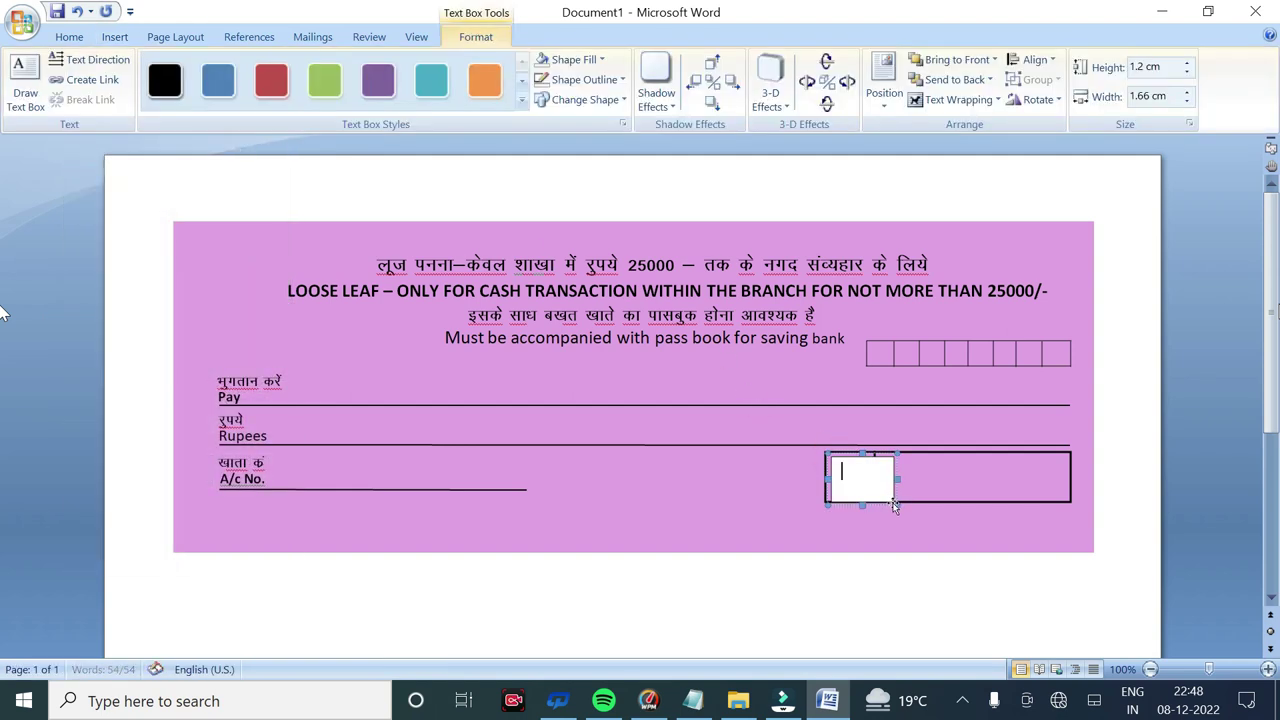
drag(826, 450, 1045, 574)
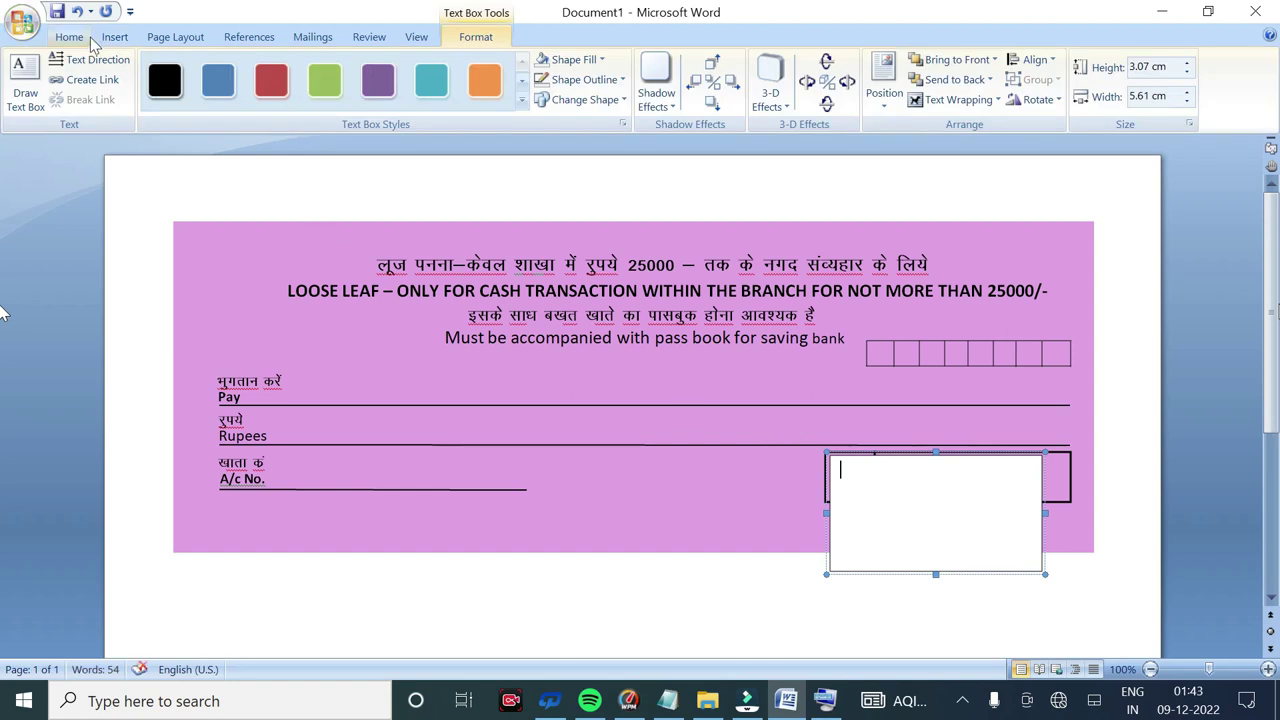
click(66, 36)
click(256, 67)
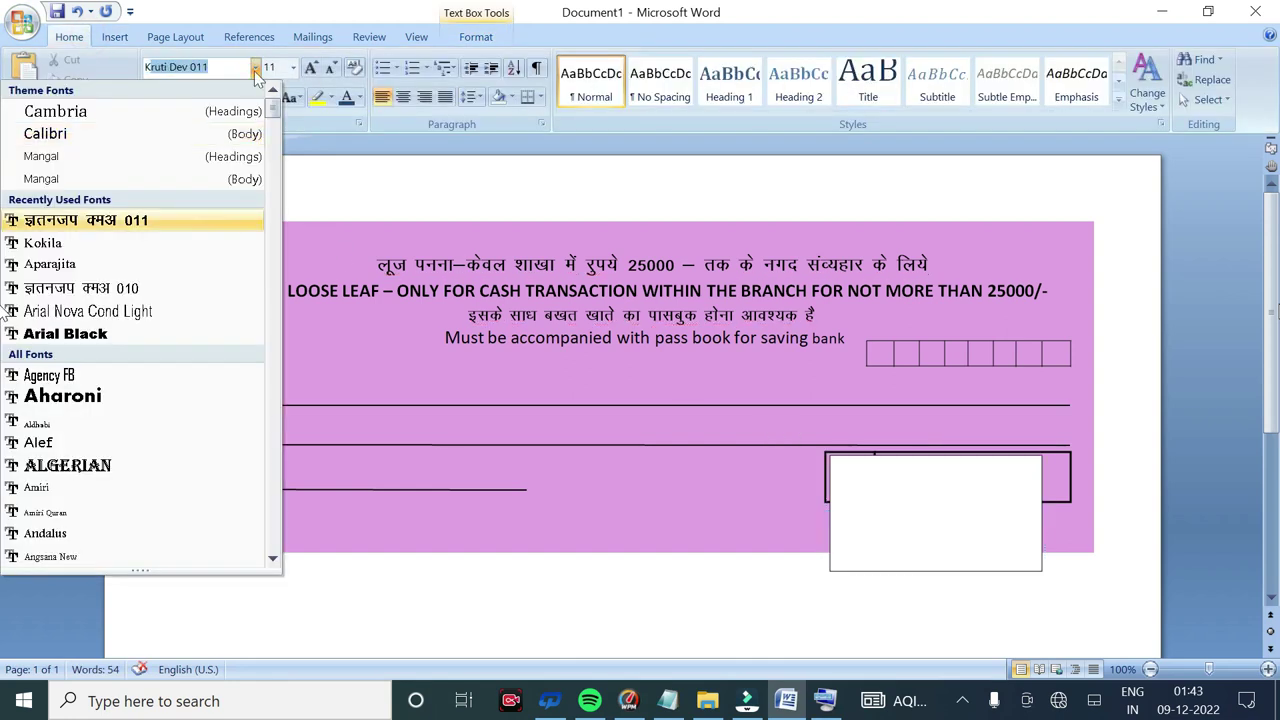
text(Kruti Dev 011)
key(Return)
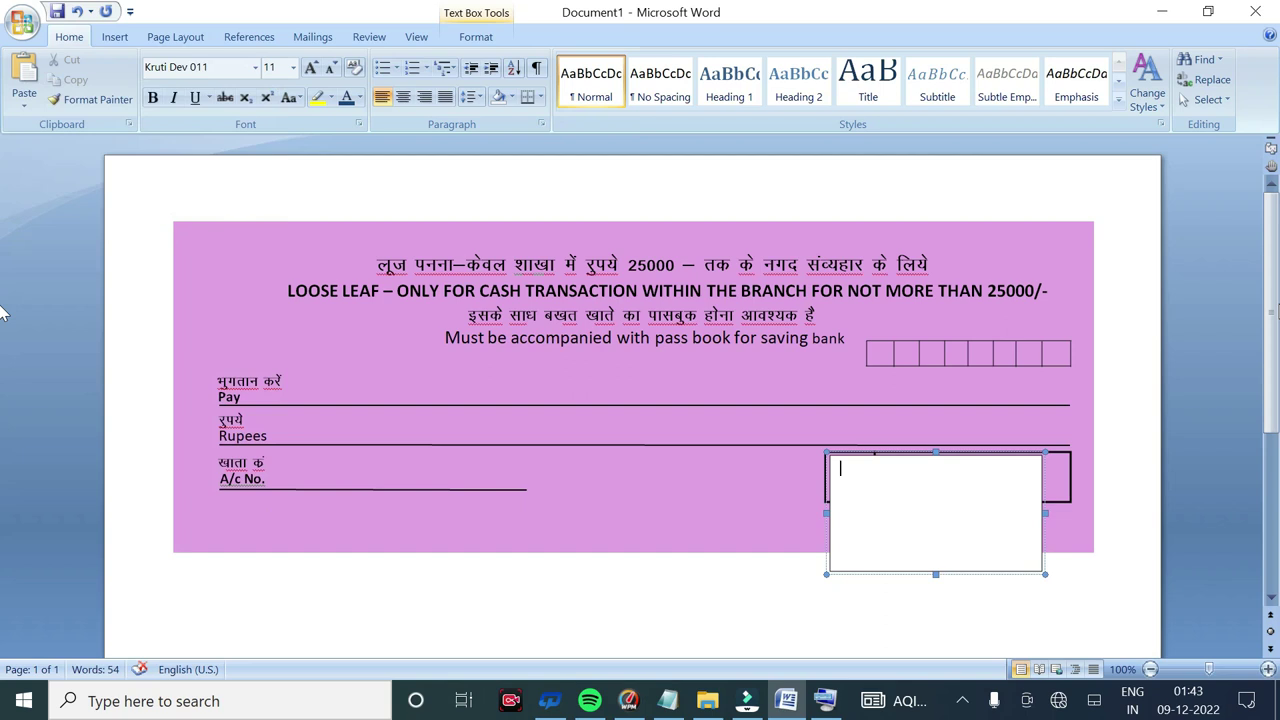
Enlarge the र character from 24 pt up to 48 pt
key(ctrl+a)
click(270, 67)
text(24)
key(Return)
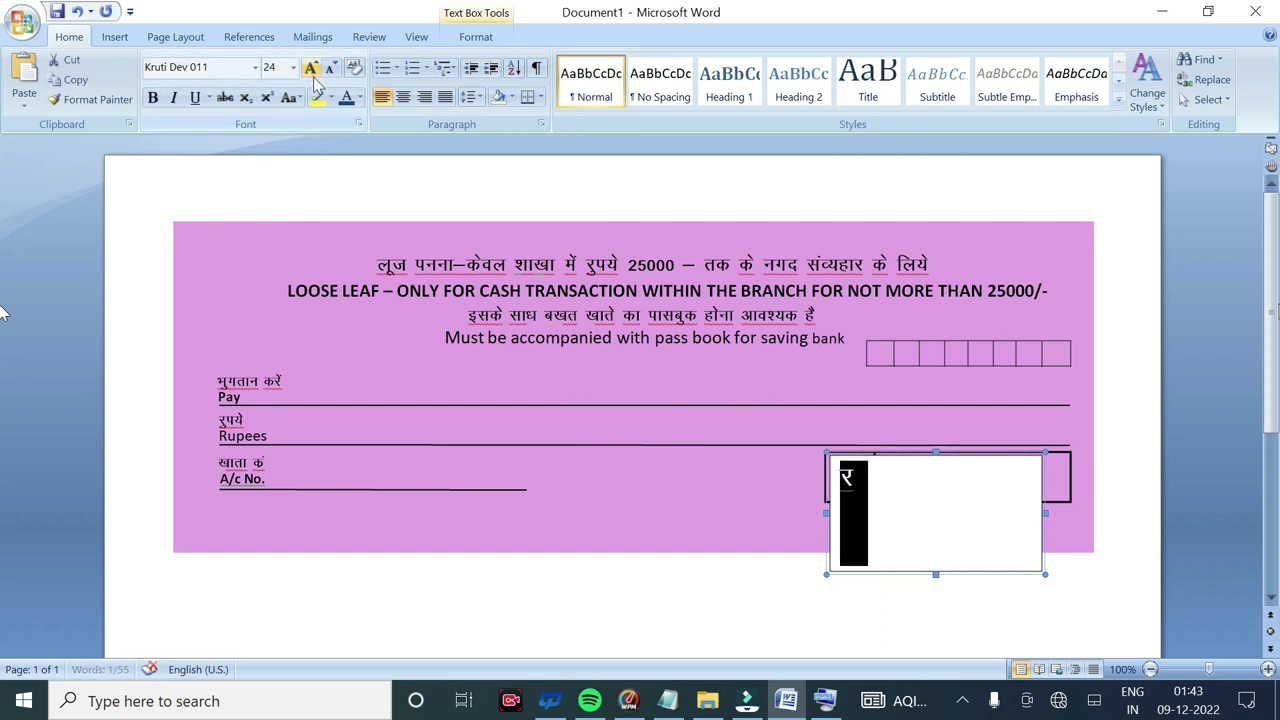
click(311, 67)
click(311, 67)
click(311, 67)
click(311, 67)
click(311, 67)
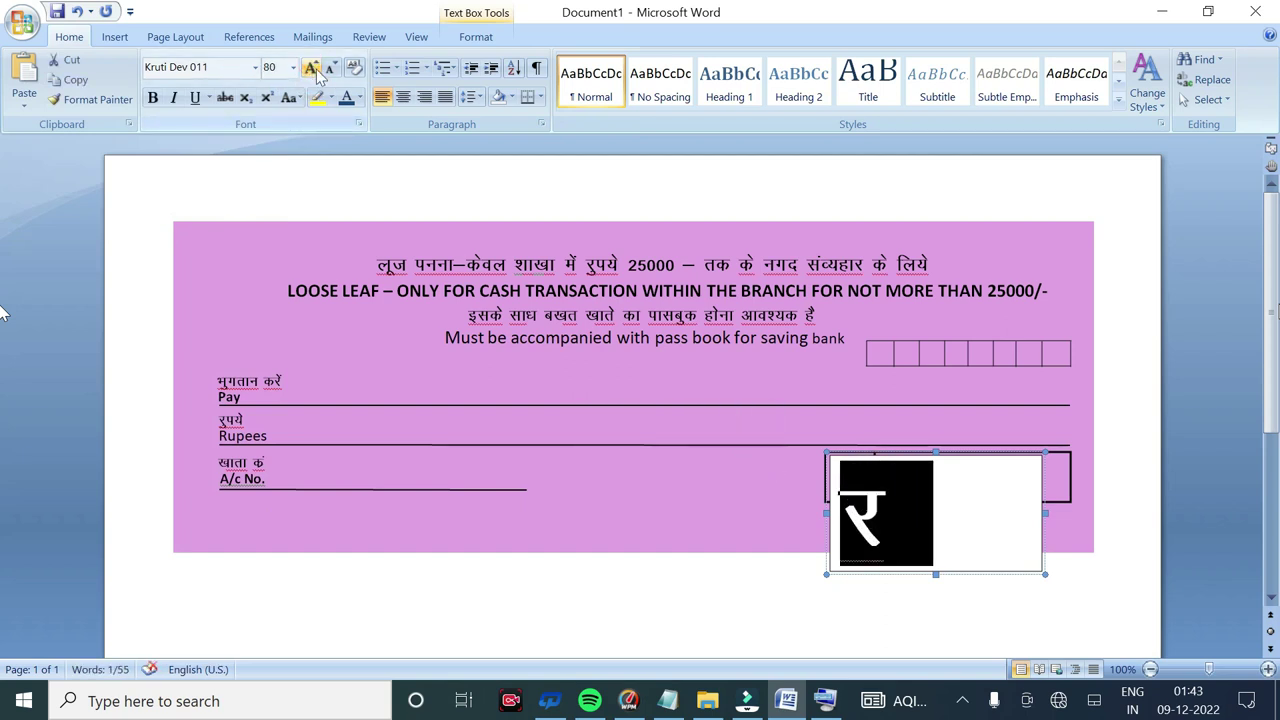
click(330, 67)
click(330, 67)
Give the text box no fill and no outline, and move the र into the amount box's left compartment
click(322, 72)
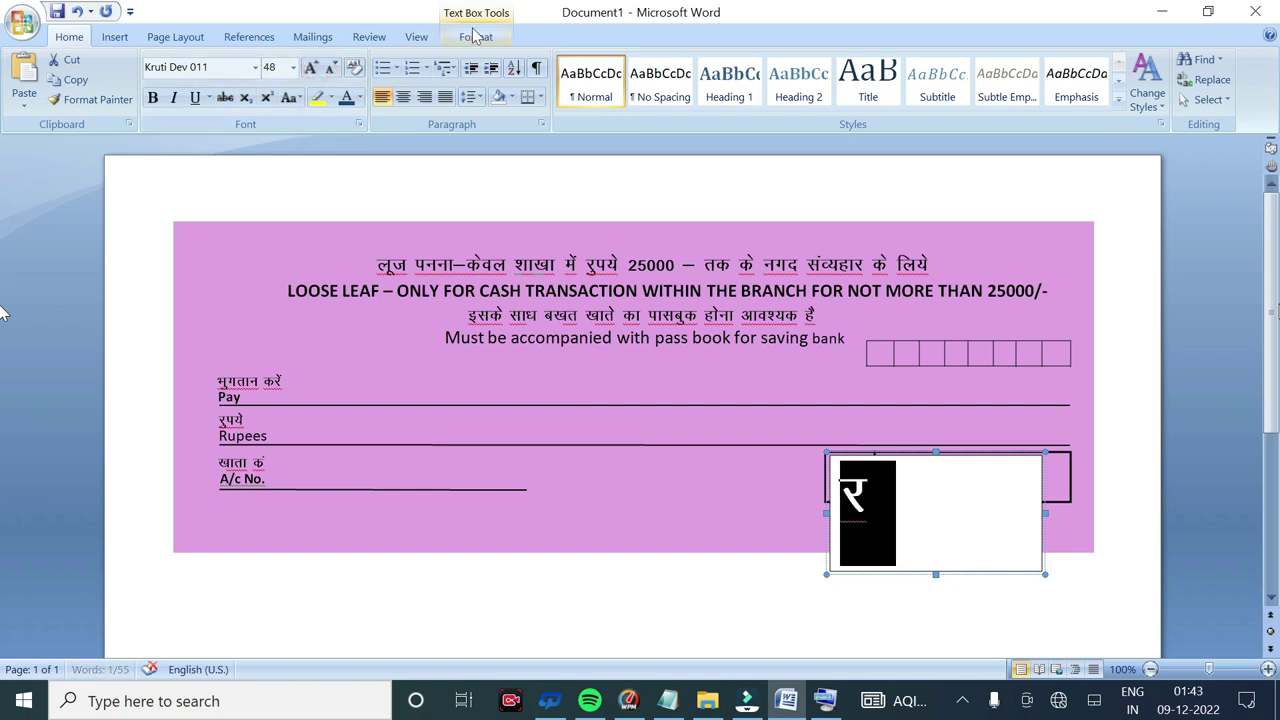
click(476, 36)
click(601, 59)
click(556, 160)
click(622, 79)
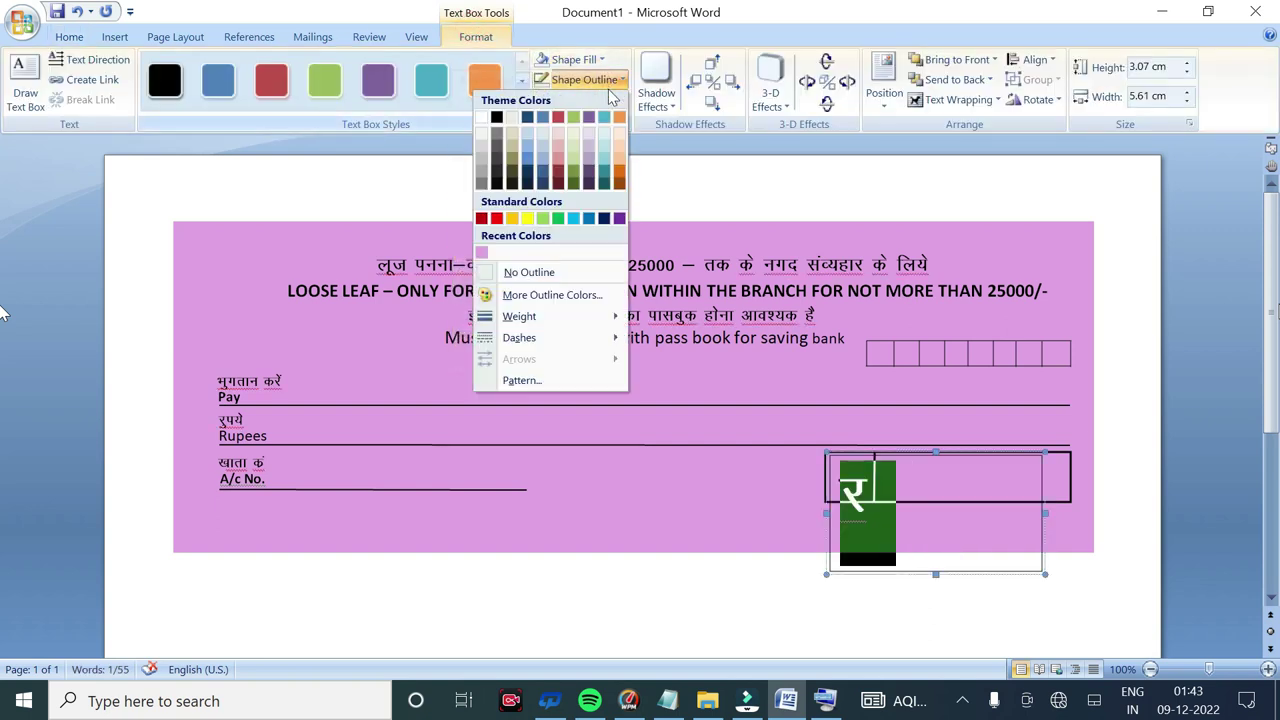
click(520, 272)
drag(908, 535, 898, 572)
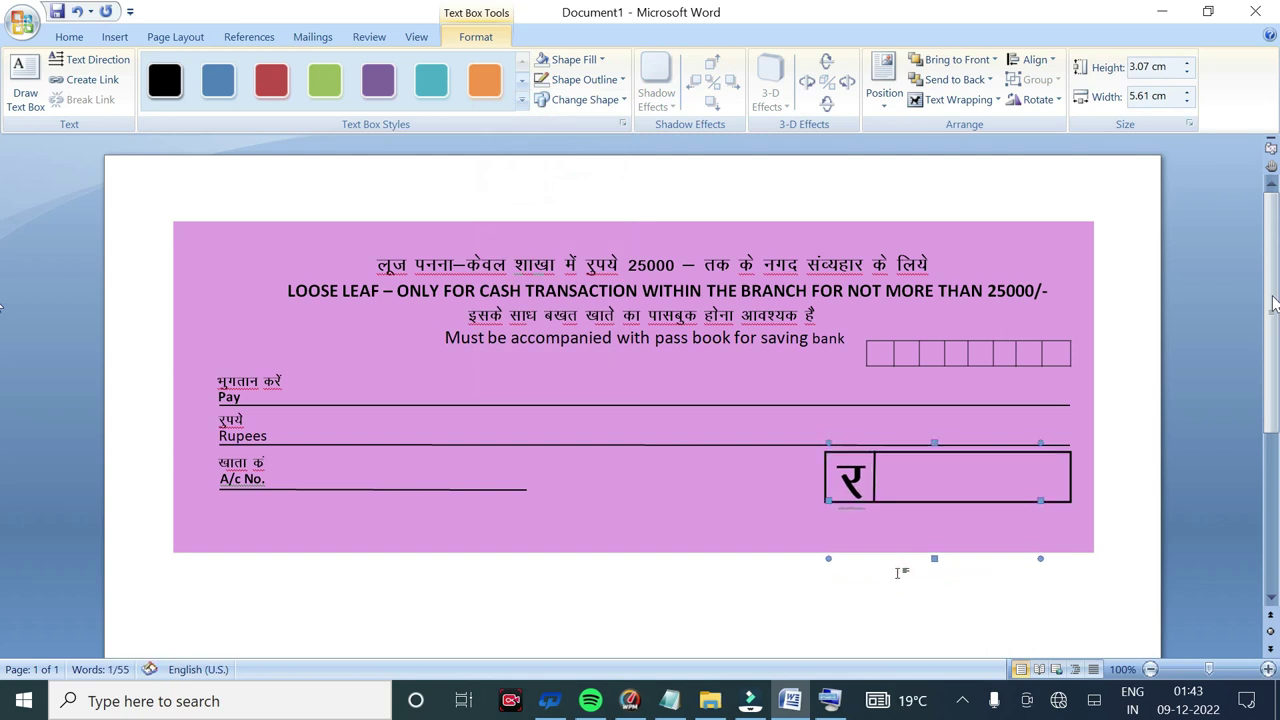
Draw a short line across the top of the र to form a ₹ sign
click(114, 36)
click(270, 75)
click(96, 145)
click(92, 145)
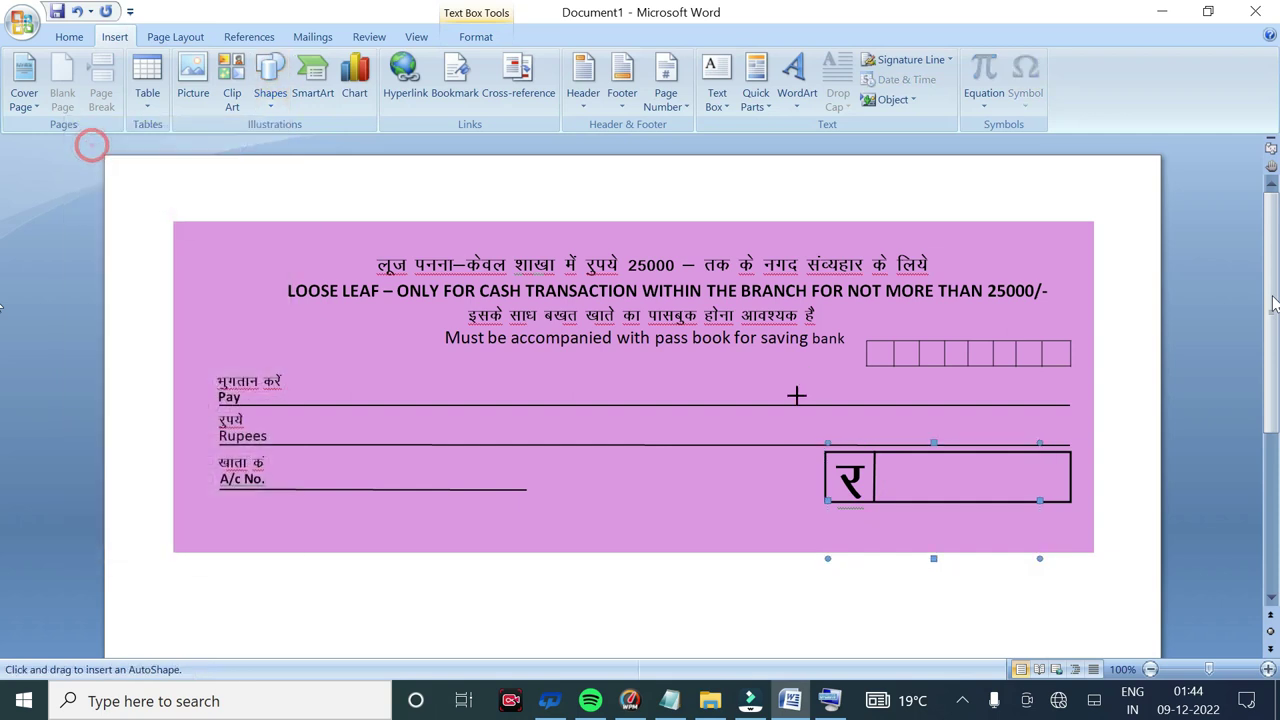
drag(835, 471, 866, 470)
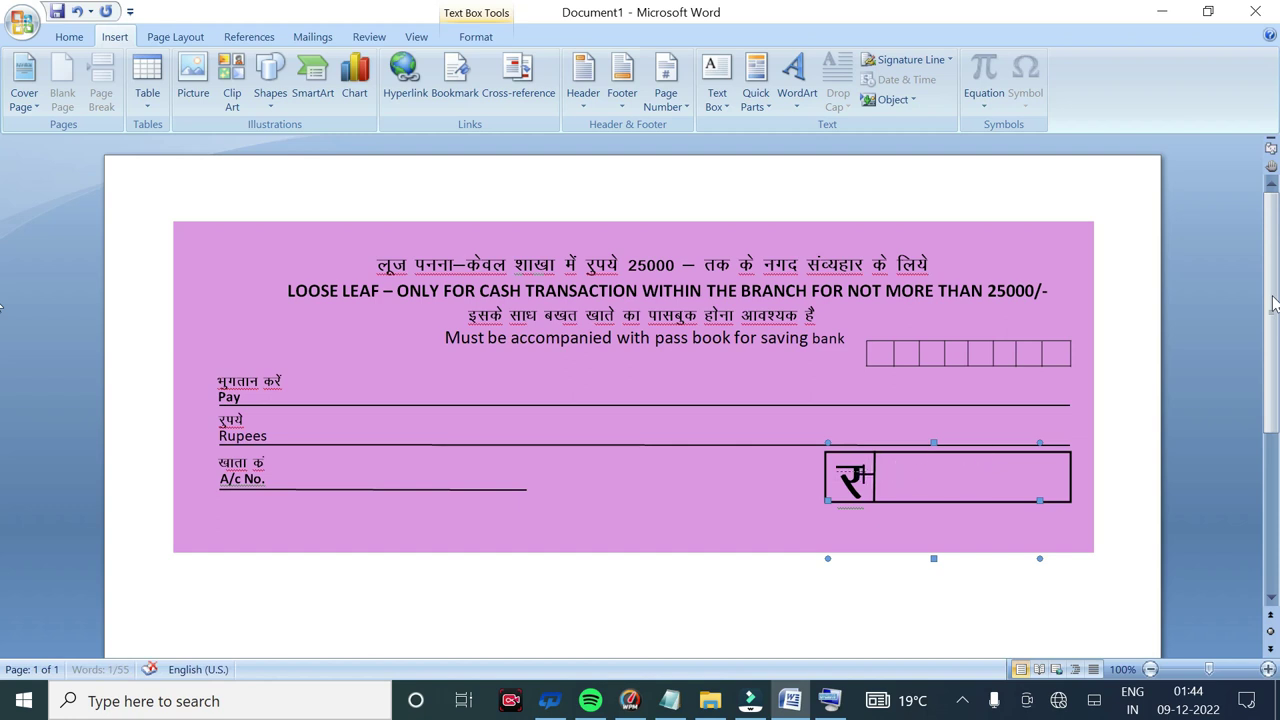
Set the ₹ stroke's line weight to 2¼ pt
click(665, 83)
click(605, 319)
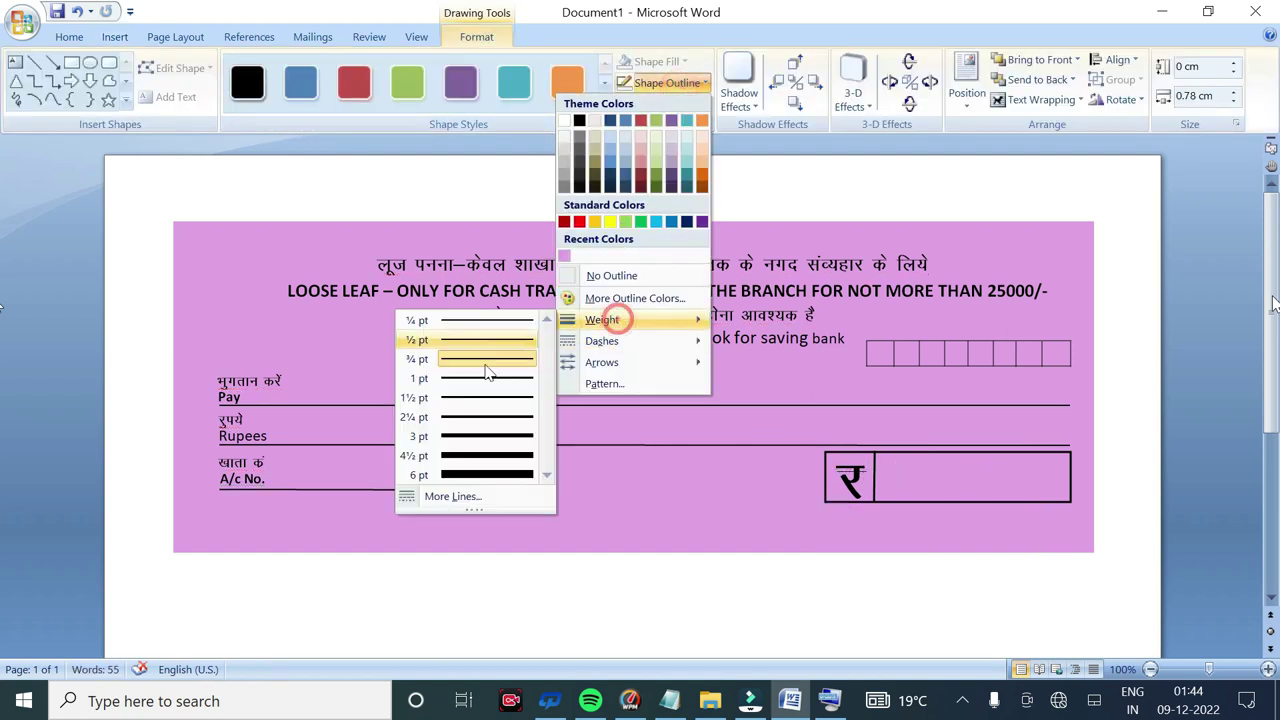
click(469, 418)
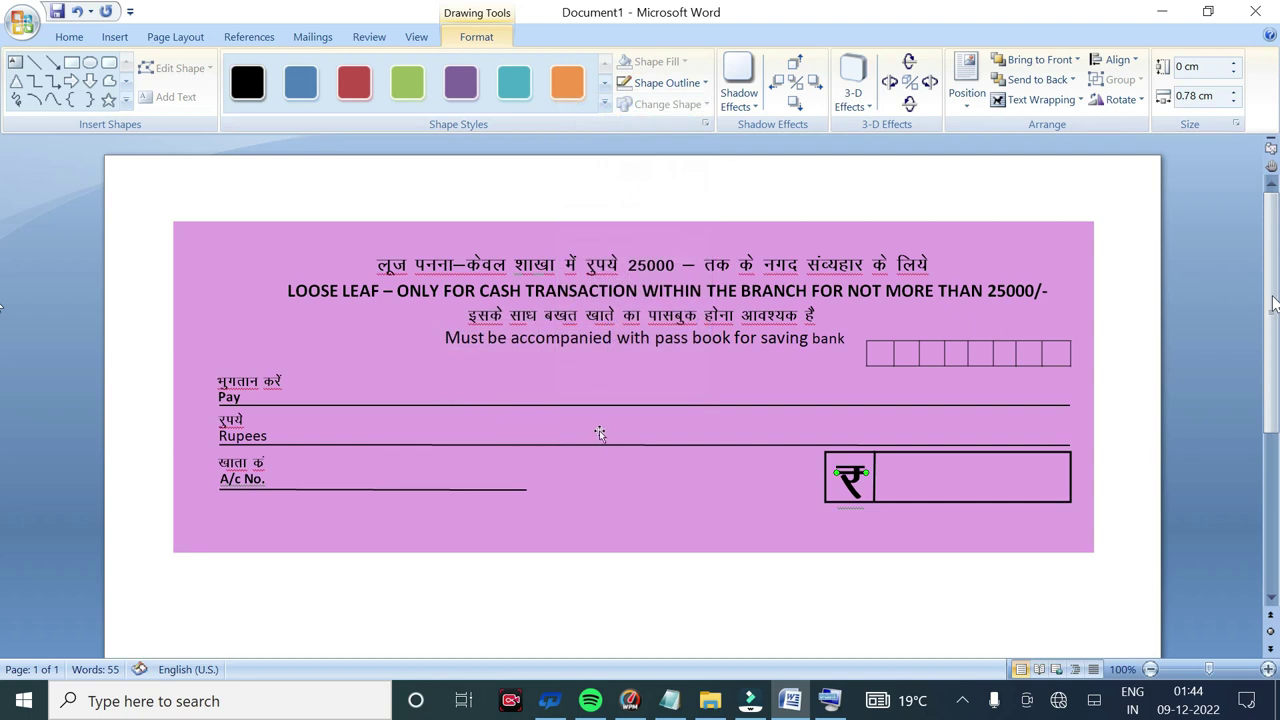
click(63, 414)
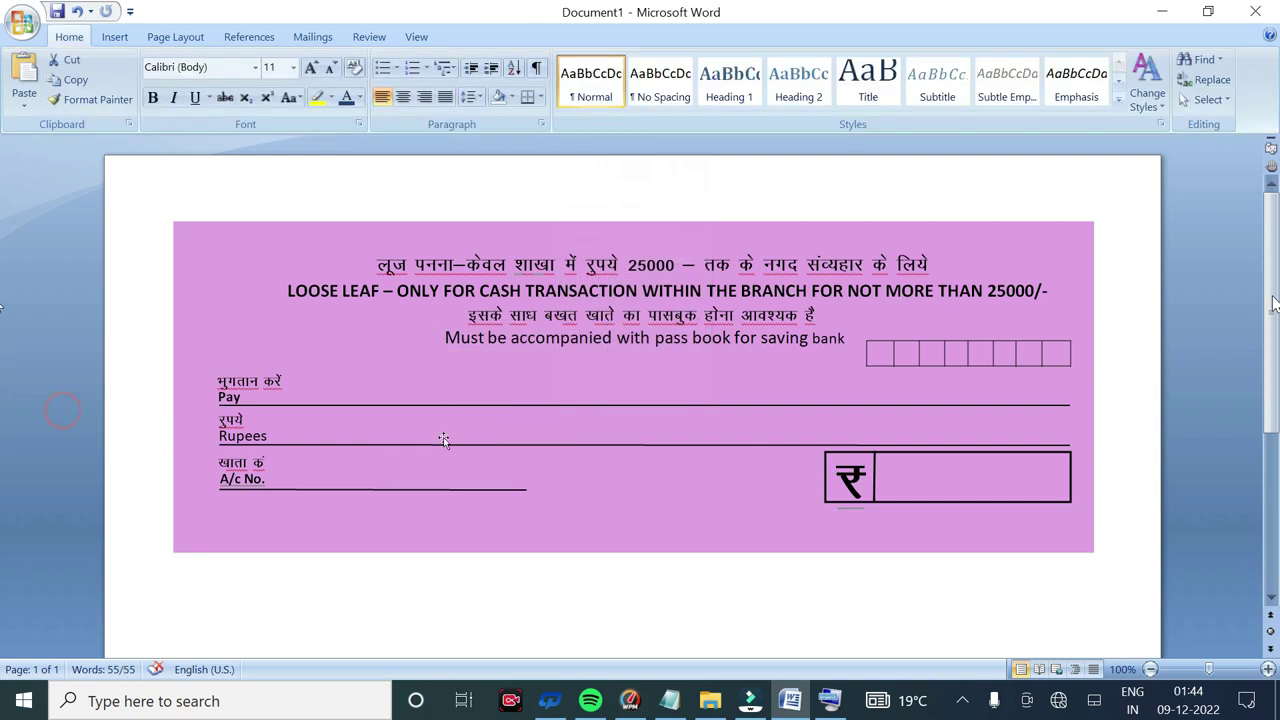
Delete a stray empty text box placed near the page top
click(114, 36)
click(268, 82)
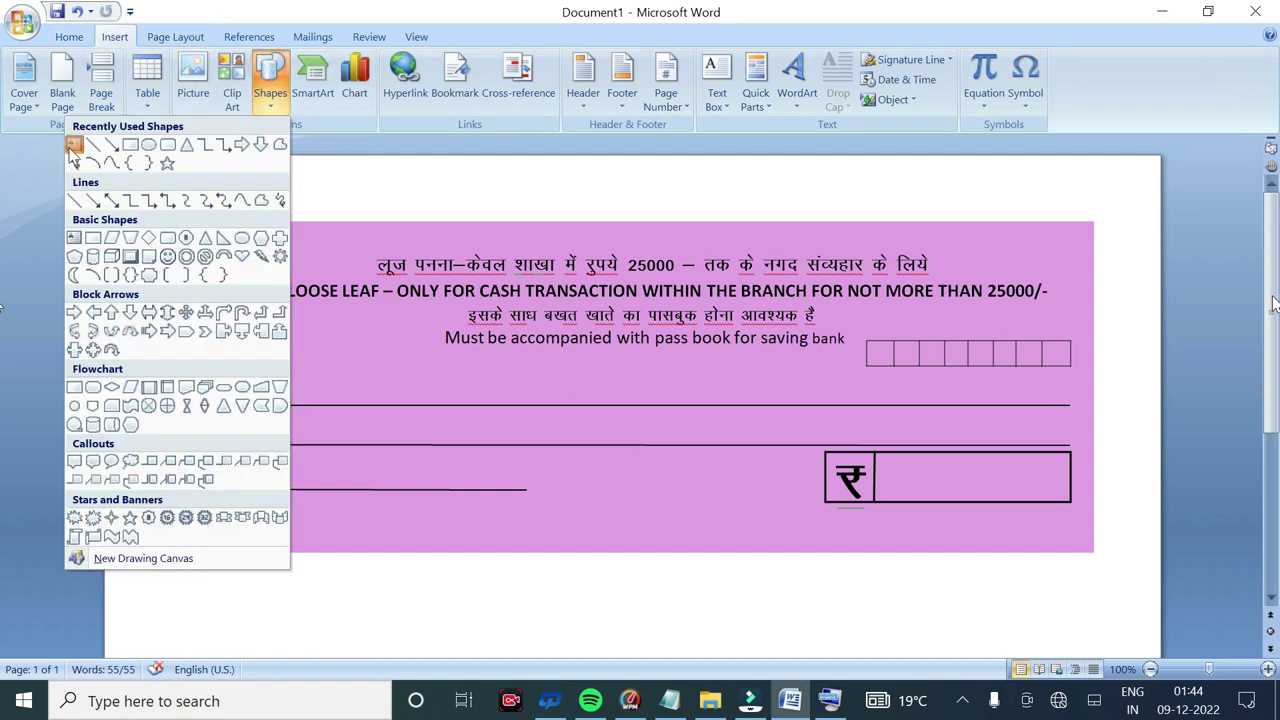
click(74, 150)
click(69, 36)
click(114, 36)
click(238, 183)
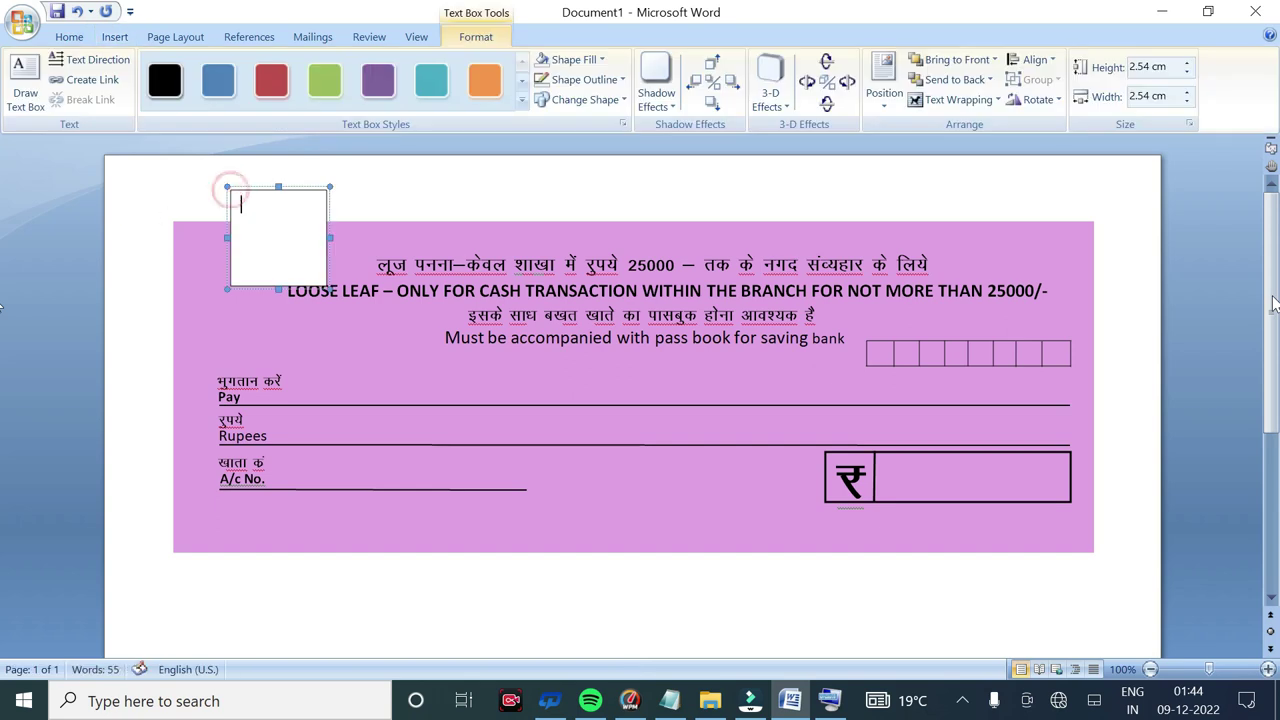
click(242, 285)
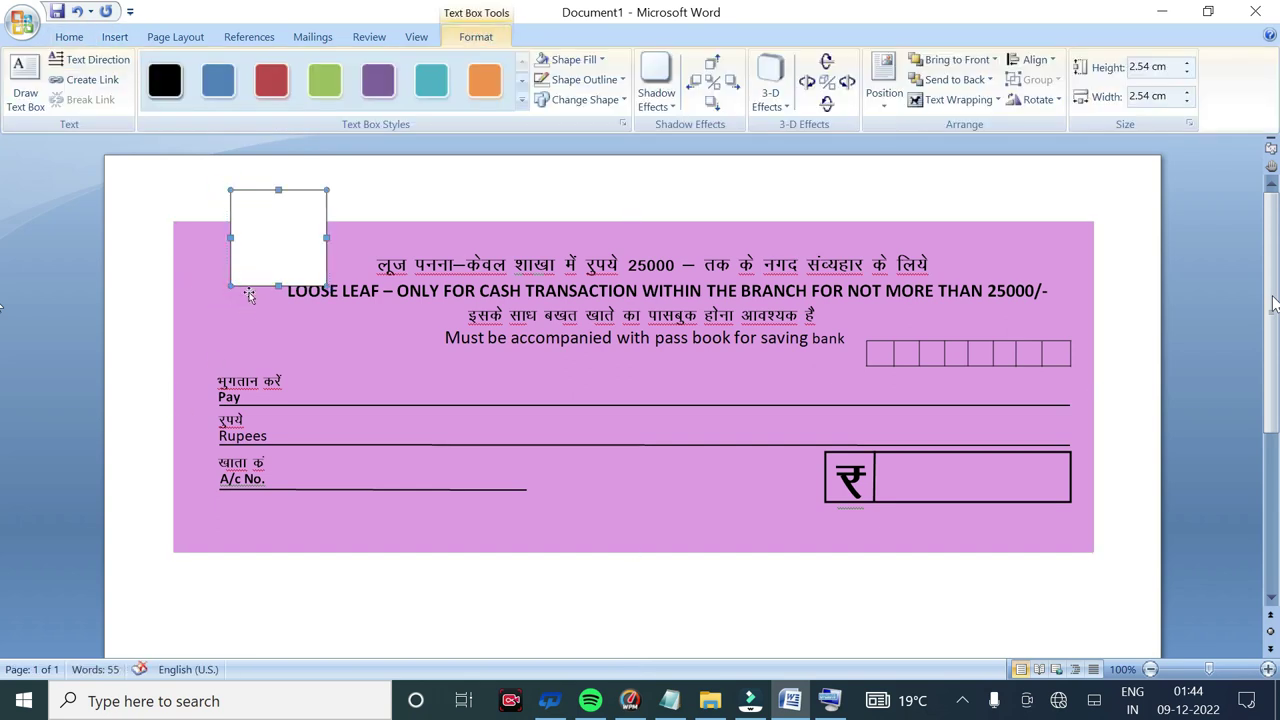
key(Delete)
Stretch the pink slip's bottom edge down, leaving space below the A/c No. line
click(292, 551)
drag(634, 552, 641, 613)
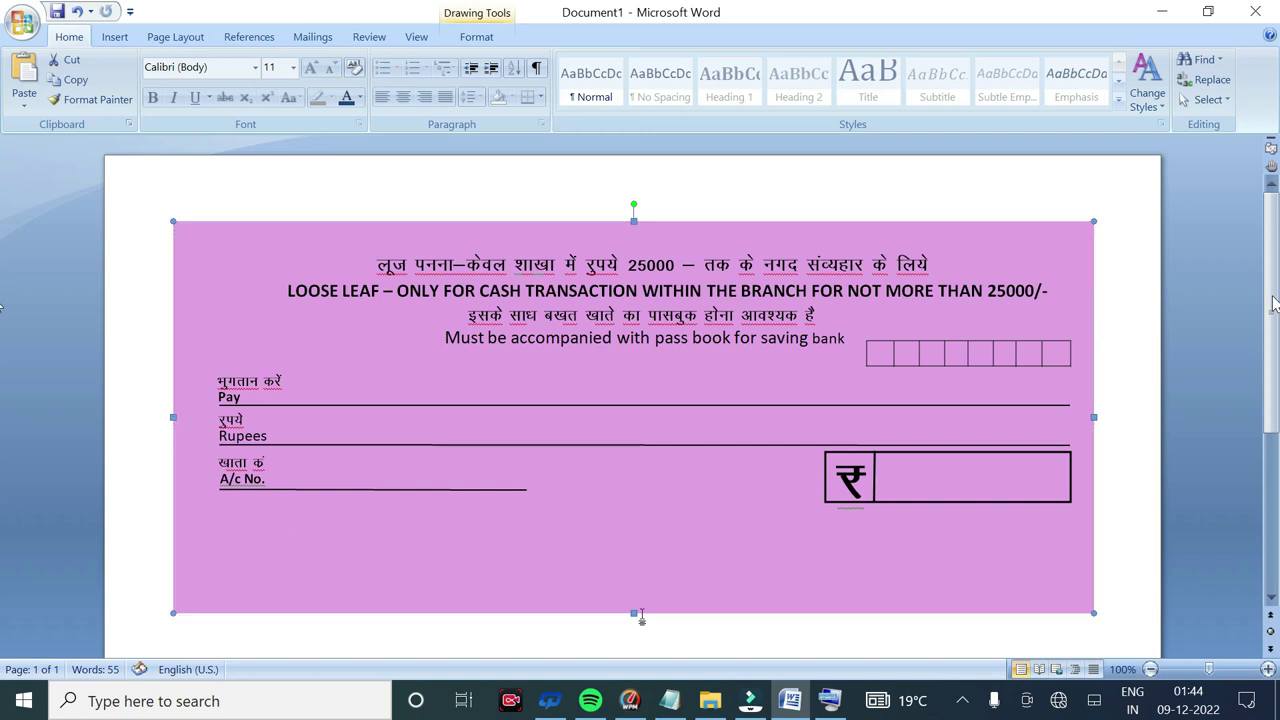
click(1189, 465)
click(114, 36)
click(270, 80)
Draw a pink text box with no outline below the A/c No. line
click(75, 143)
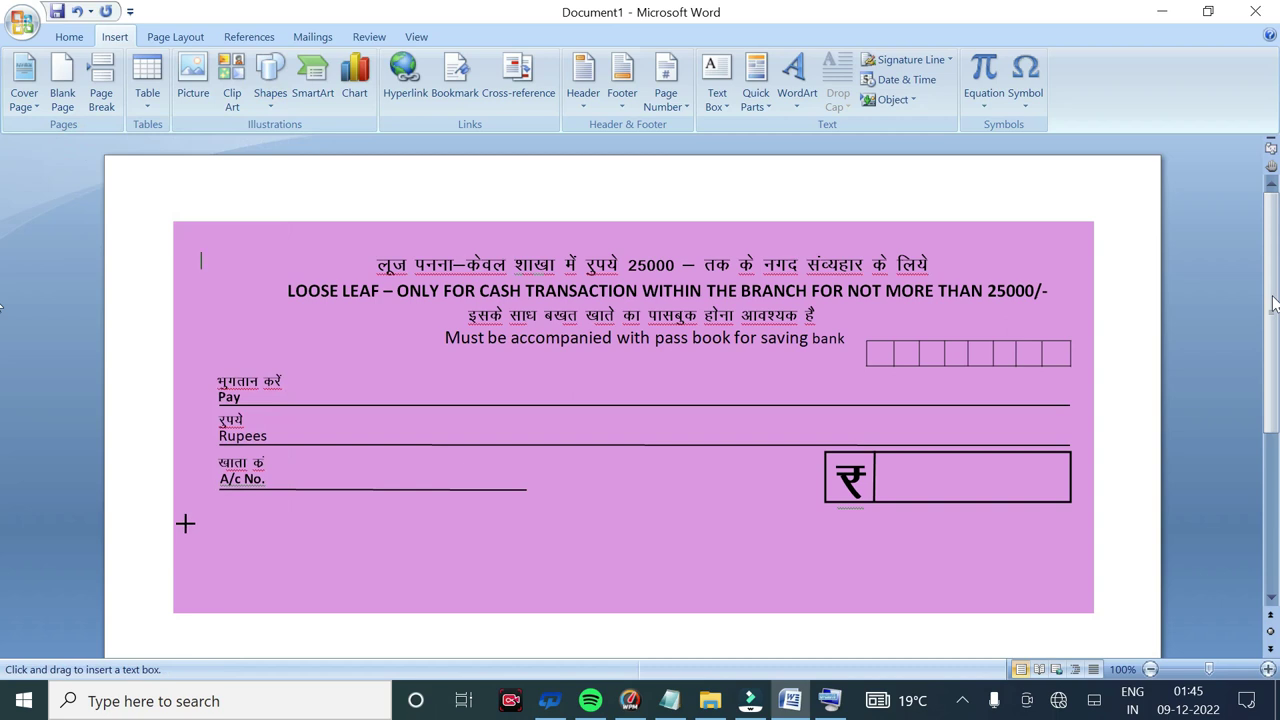
drag(219, 511, 578, 574)
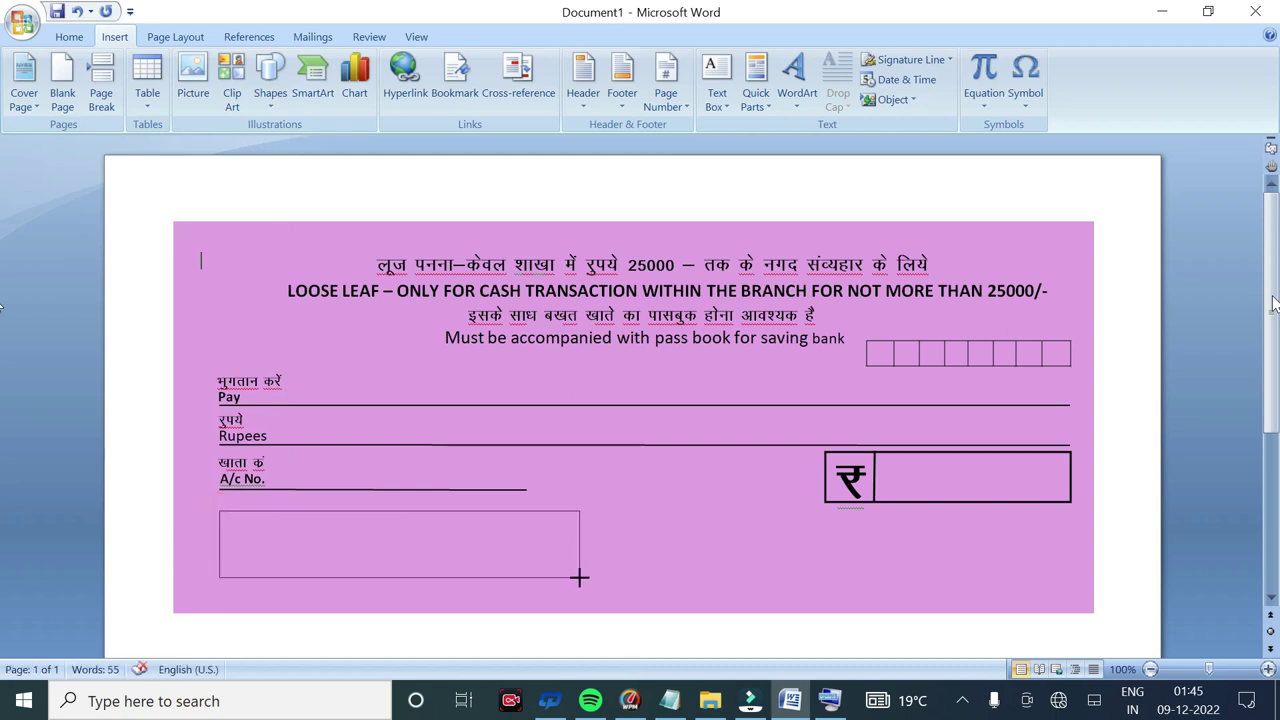
click(590, 59)
click(483, 245)
click(603, 79)
click(529, 272)
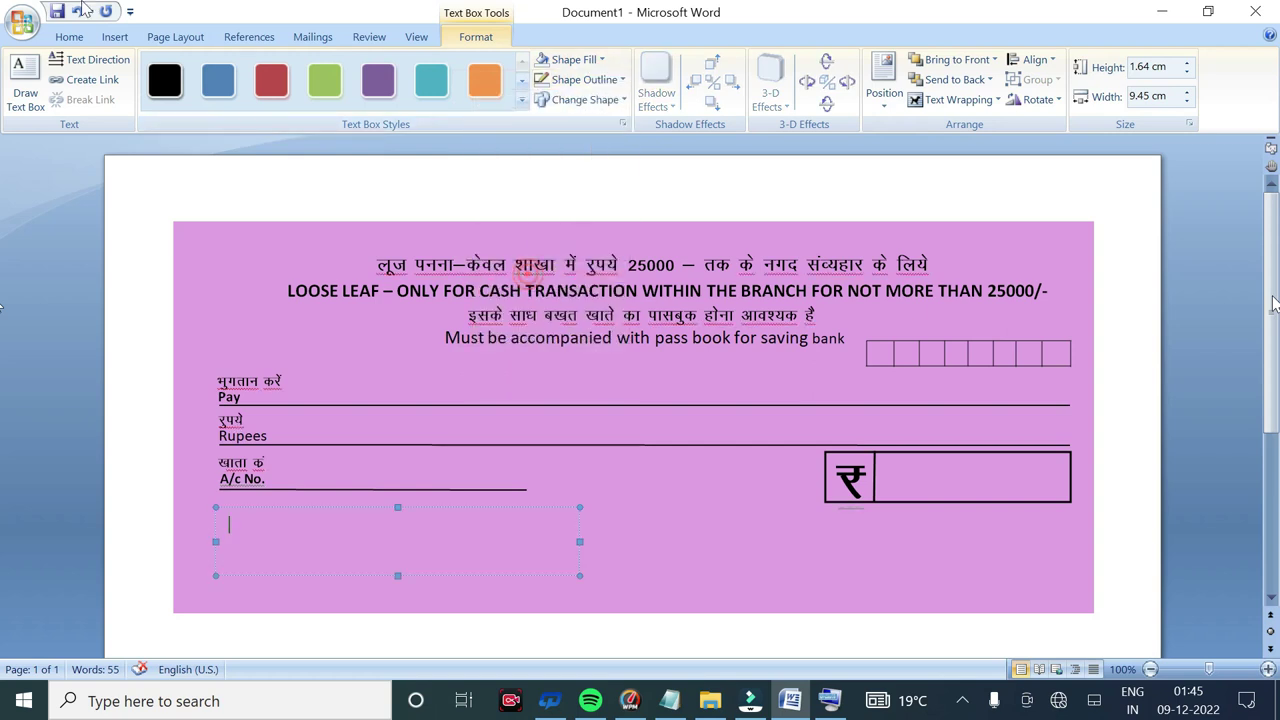
Set the text box font to Kruti Dev 011 and type the first Hindi character
click(69, 37)
click(257, 67)
text(k)
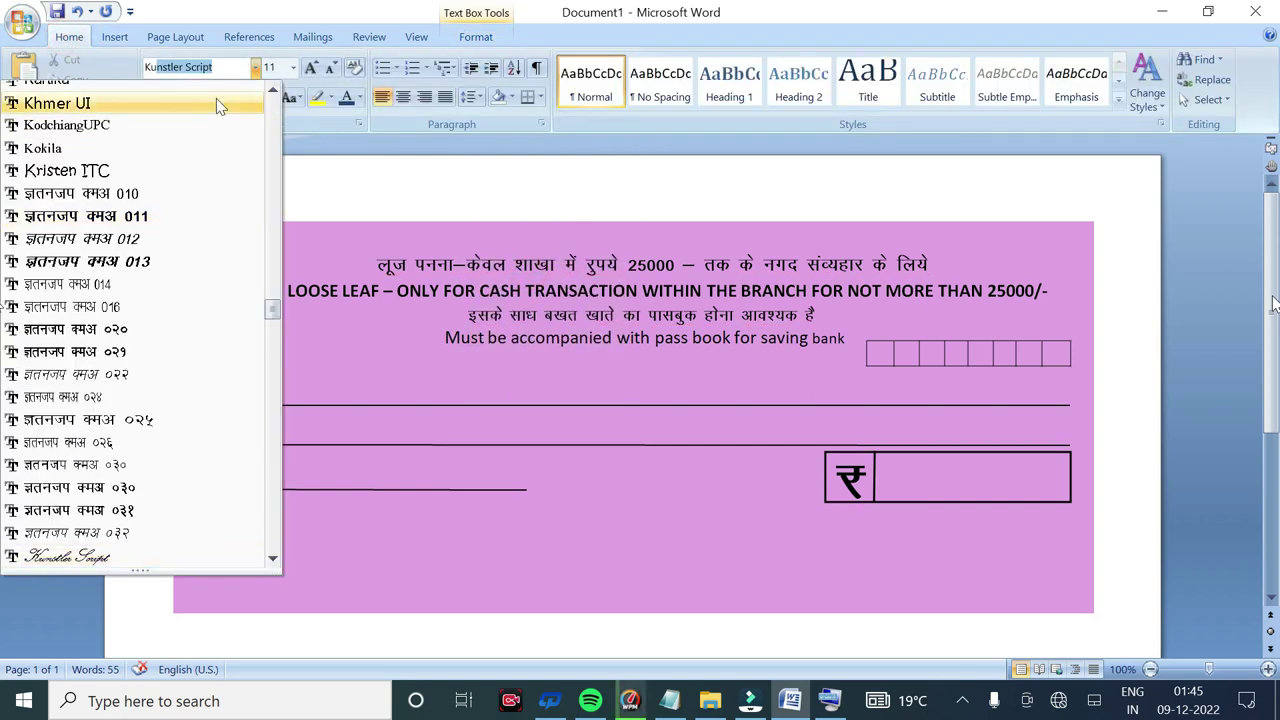
click(162, 214)
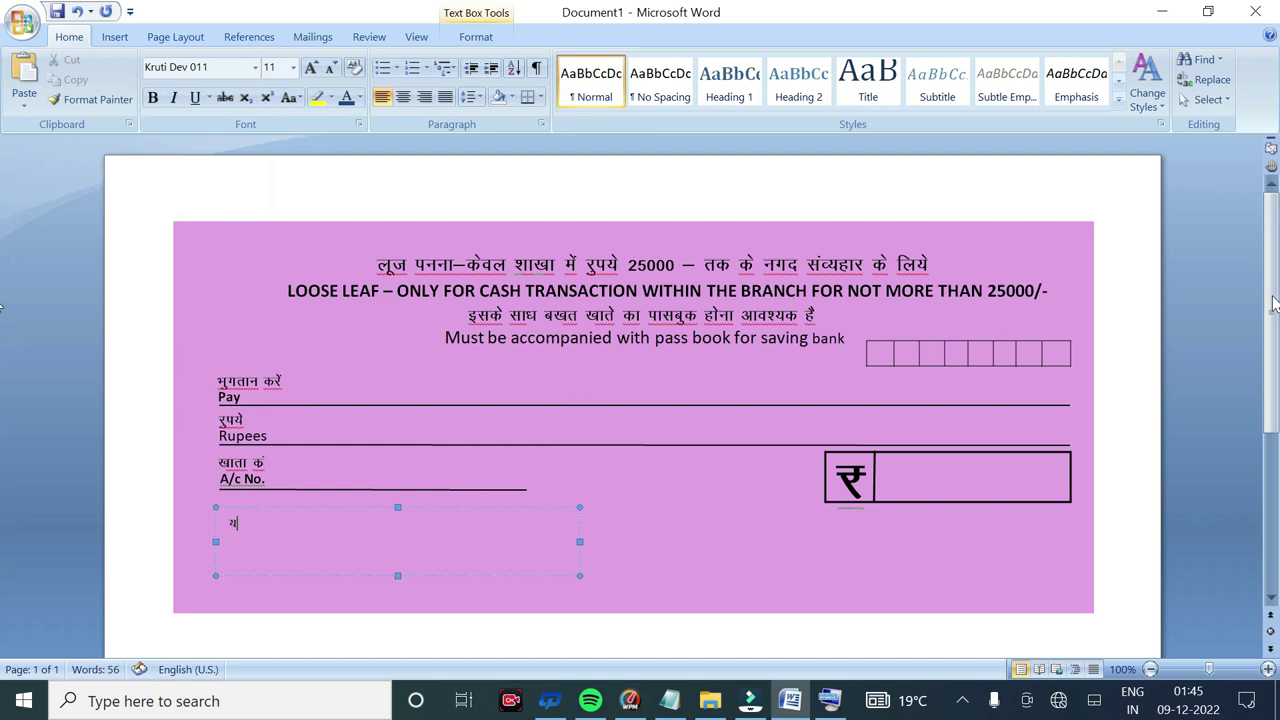
text(w)
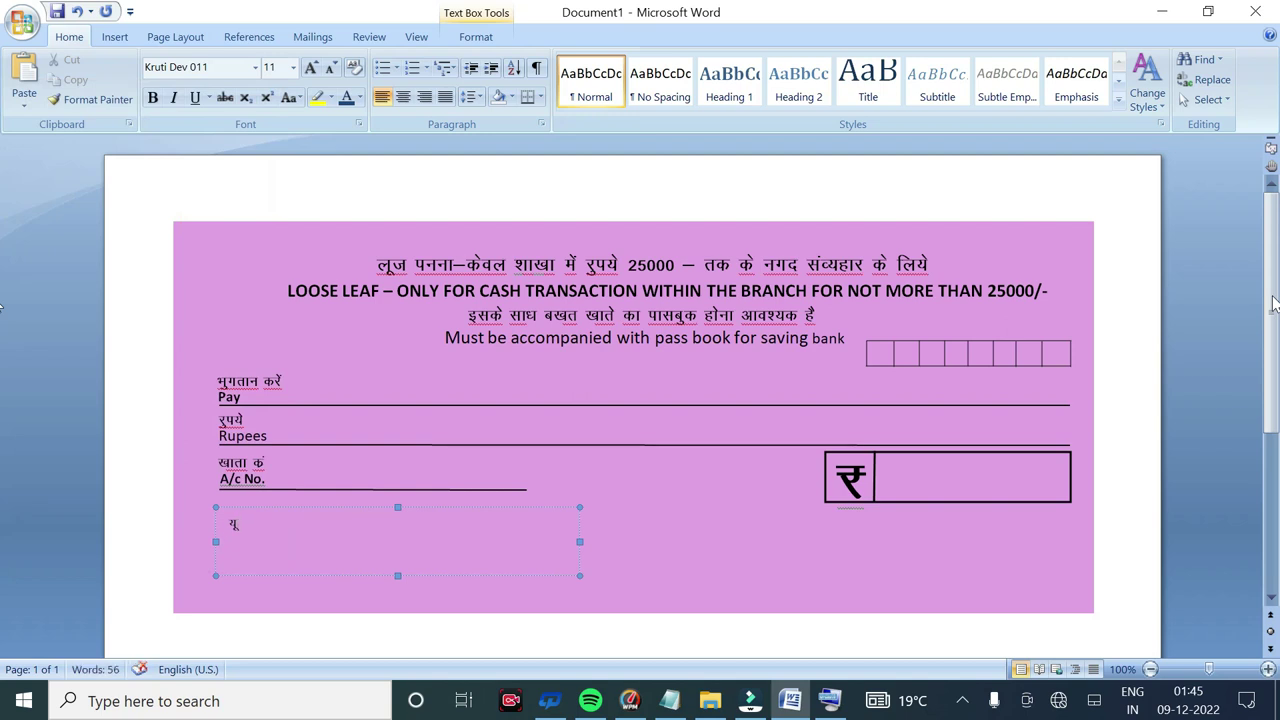
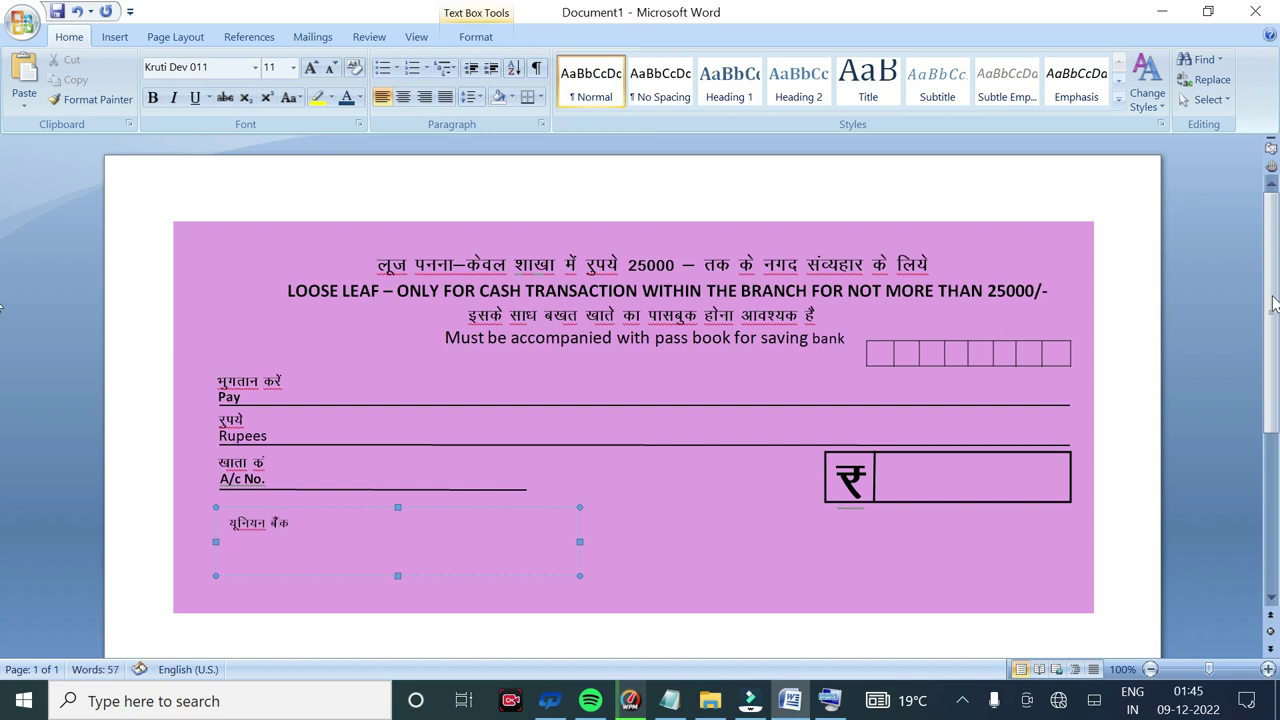
Make the Hindi bank name यूनियन बैंक 24 pt bold italic
key(ctrl+a)
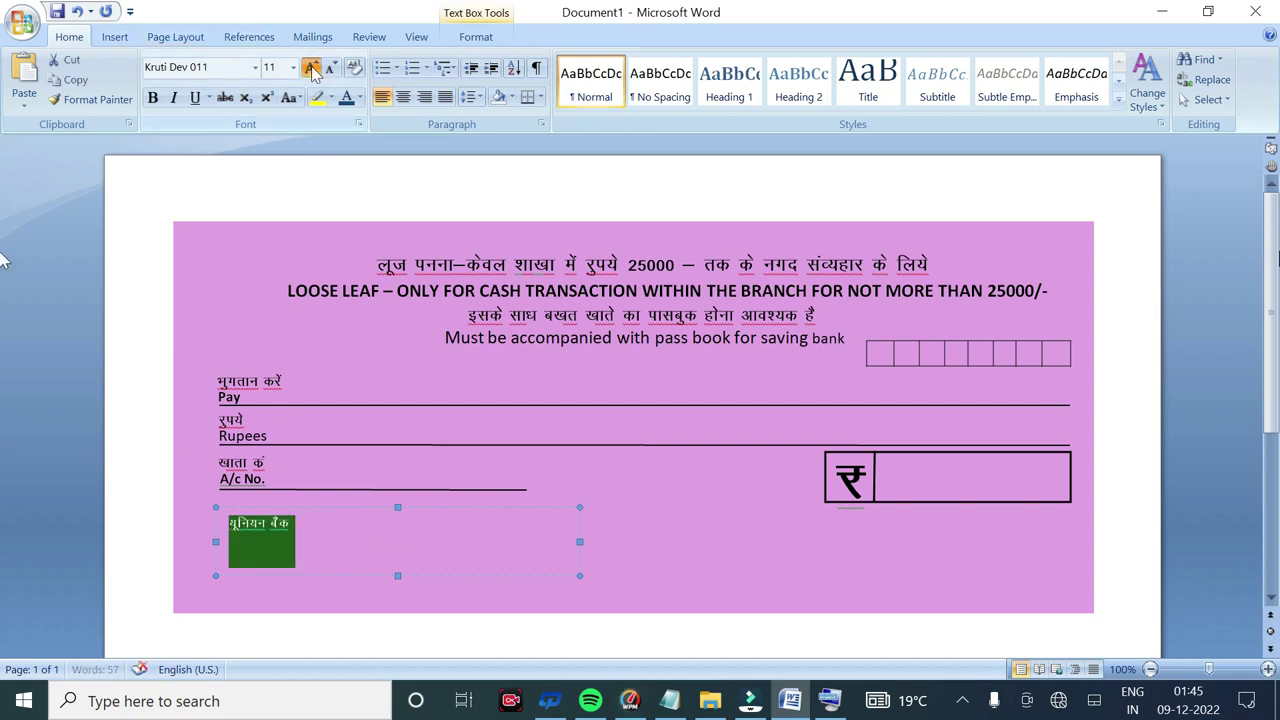
click(311, 67)
click(311, 67)
click(311, 67)
click(311, 67)
click(311, 67)
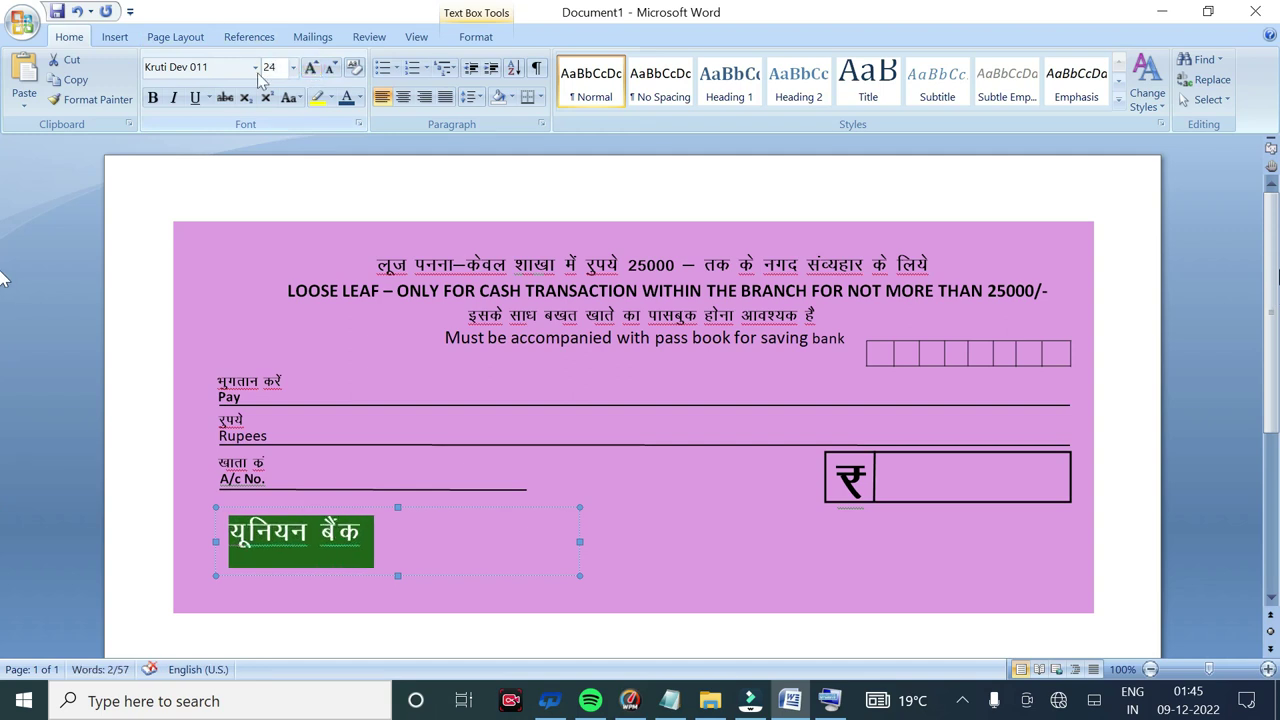
click(174, 97)
key(Right)
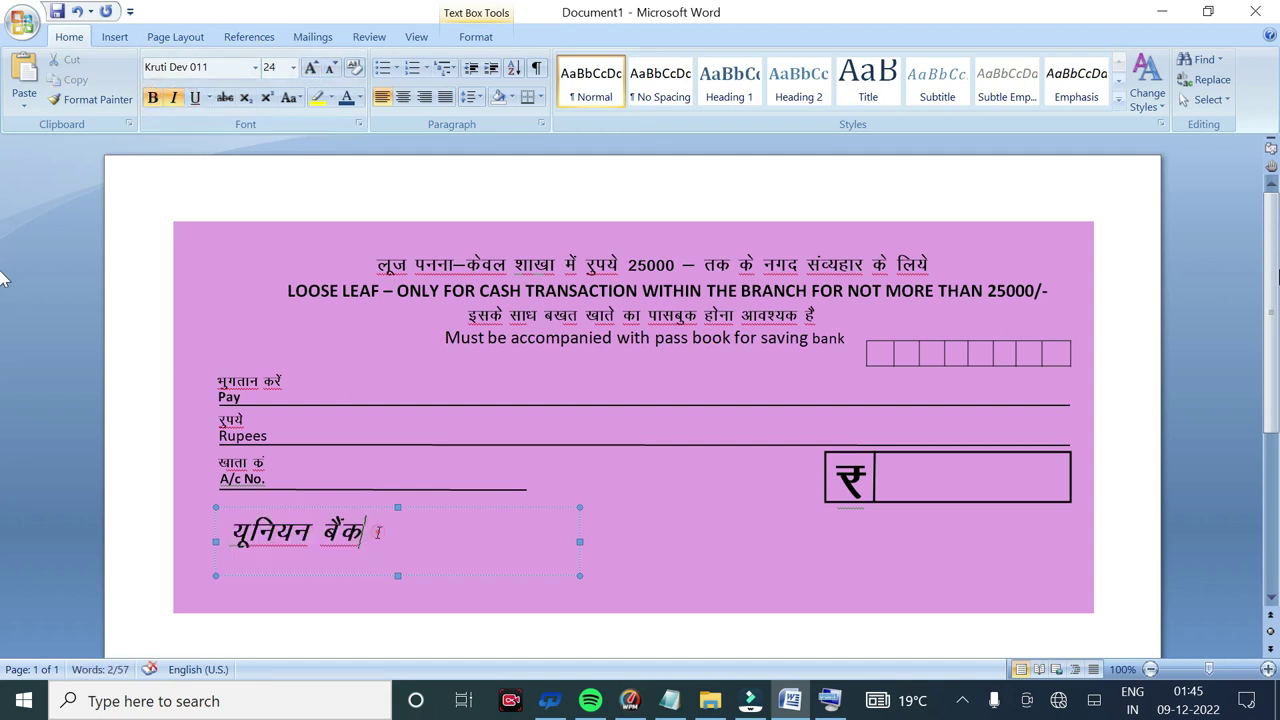
Shrink the Hindi name's text box to fit and nudge it up and left
click(357, 575)
drag(579, 541, 421, 541)
click(353, 576)
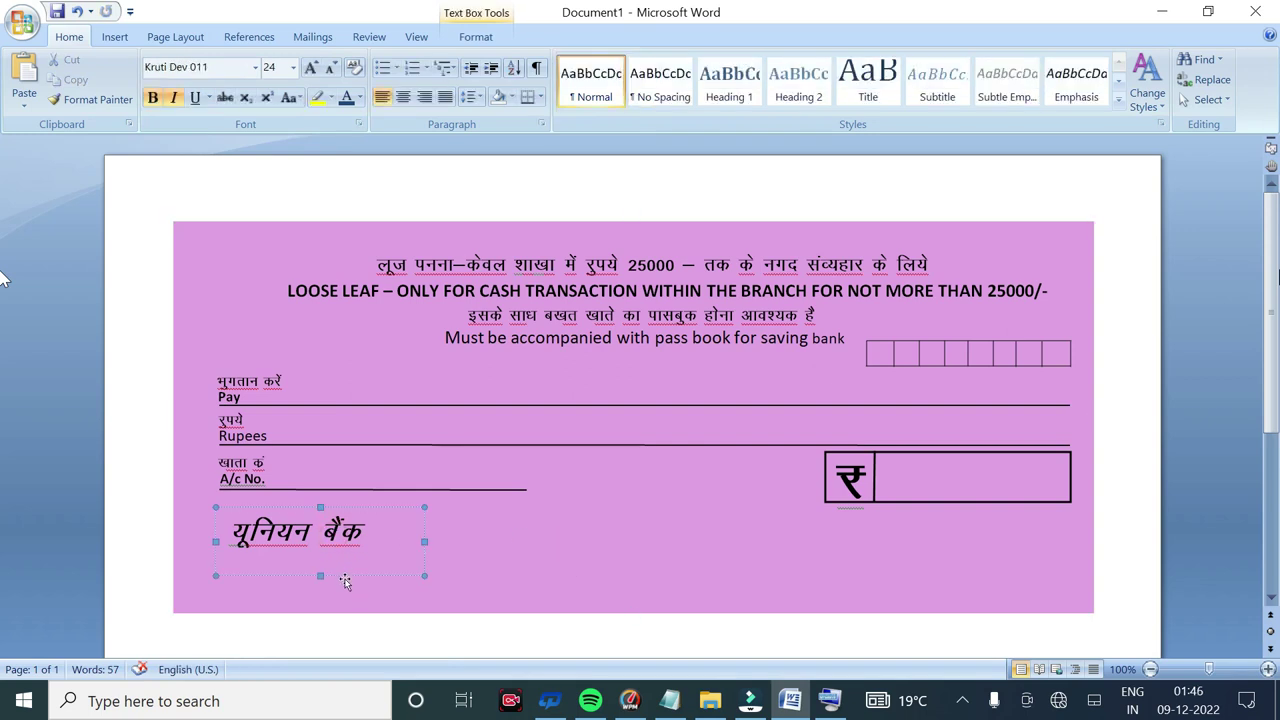
drag(340, 577, 392, 570)
key(ctrl+Up)
key(ctrl+Left)
key(ctrl+Left)
key(ctrl+Left)
key(ctrl+Left)
key(ctrl+Left)
key(ctrl+Left)
key(ctrl+Left)
key(ctrl+Left)
key(ctrl+Left)
key(ctrl+Left)
key(ctrl+Left)
key(ctrl+Left)
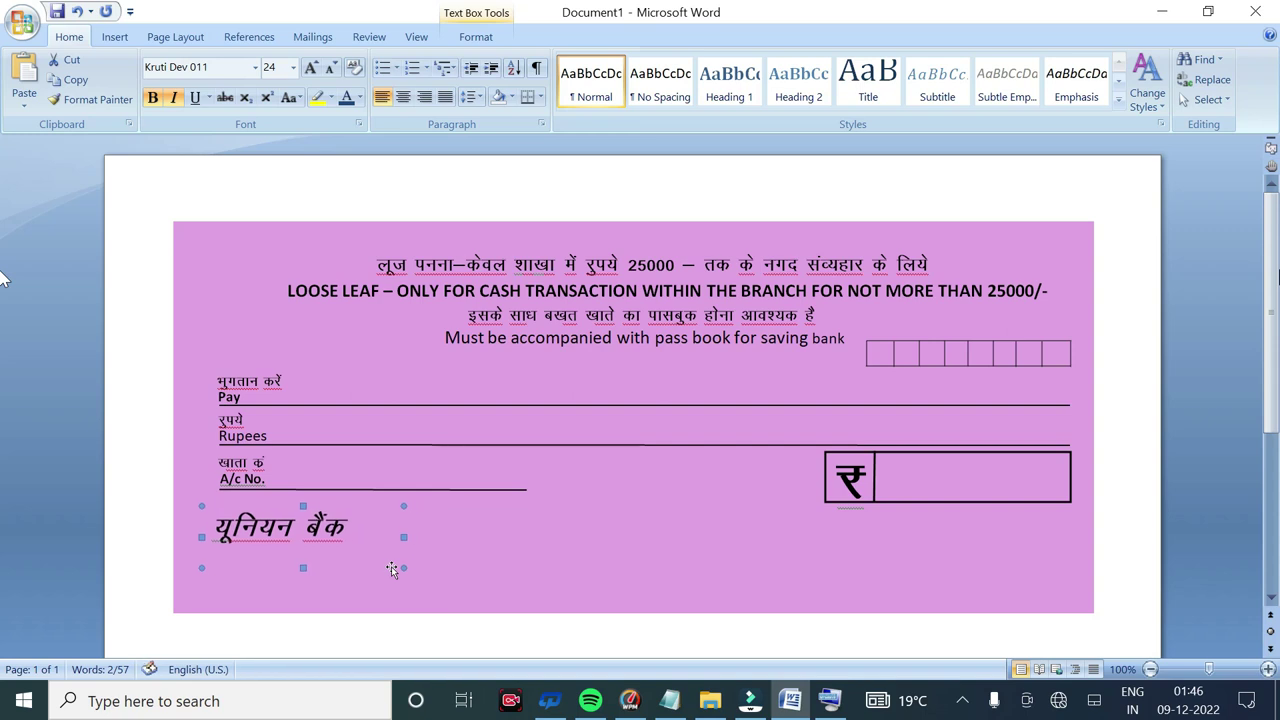
Draw a text box beside the Hindi name and type 'Union Bank'
click(31, 517)
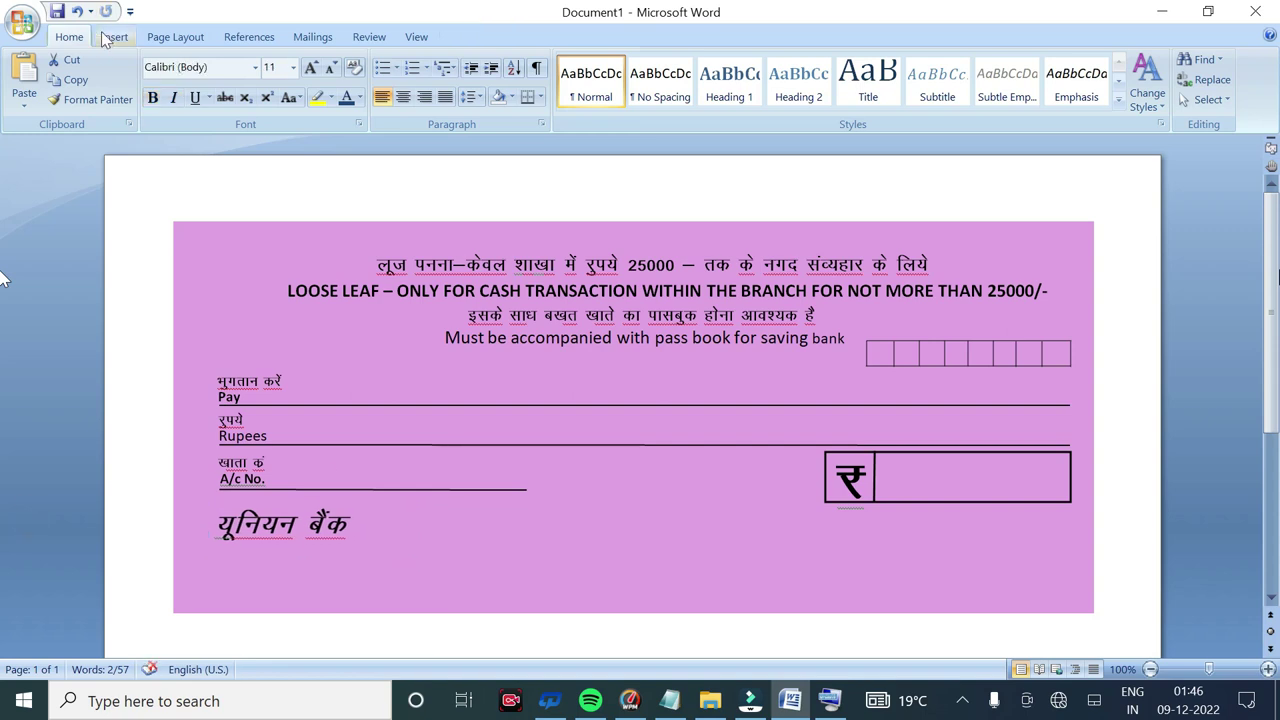
click(104, 38)
click(270, 80)
click(64, 158)
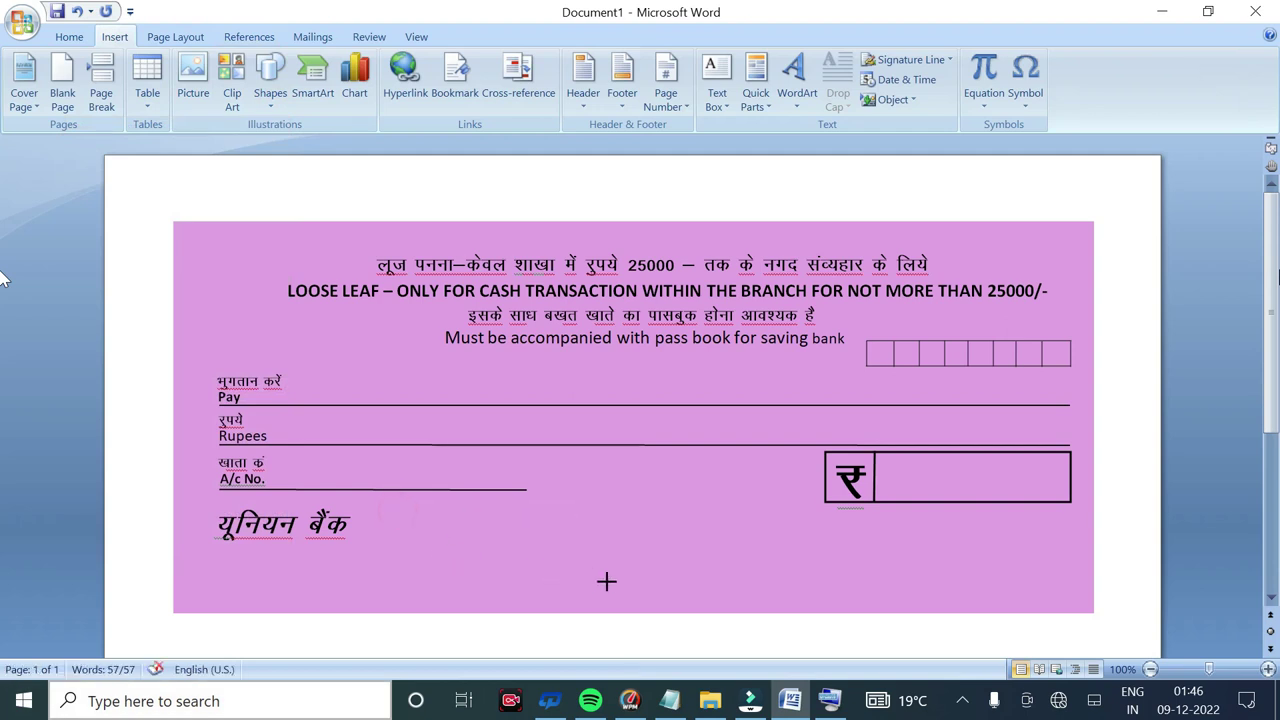
drag(397, 512, 613, 581)
text(nion Bank)
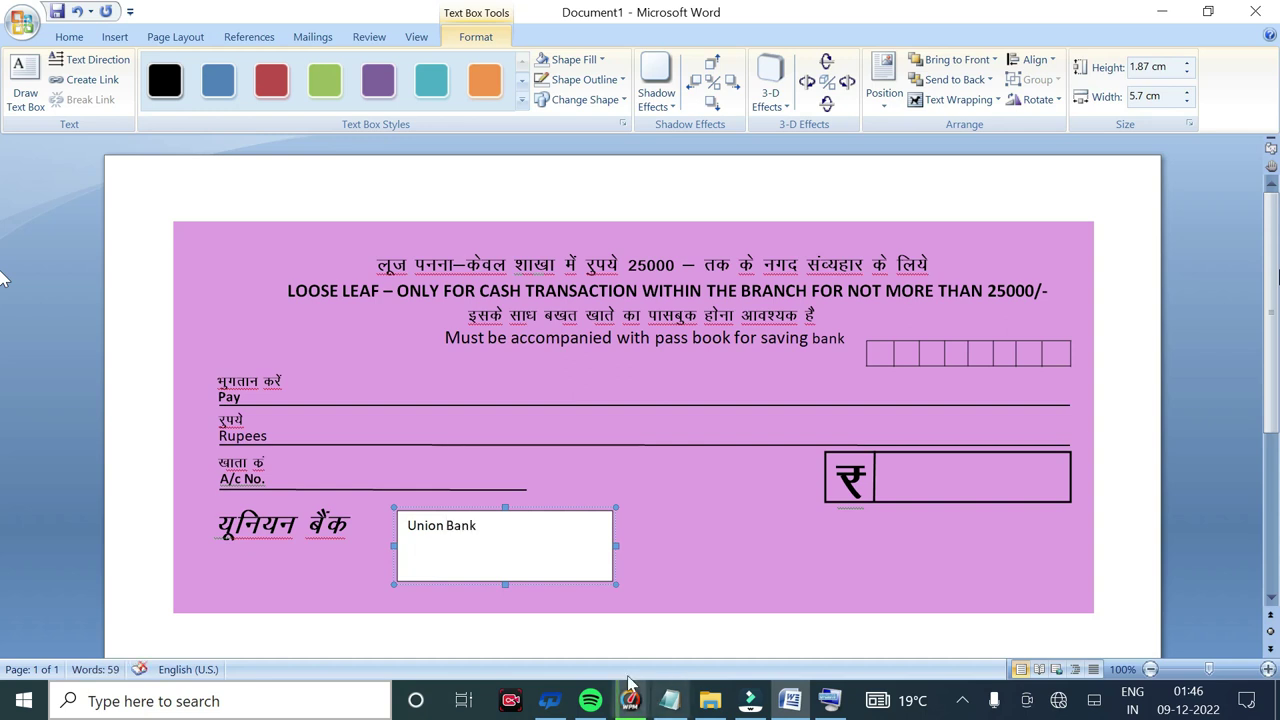
Format the 'Union Bank' text as 22 pt bold italic
triple_click(500, 531)
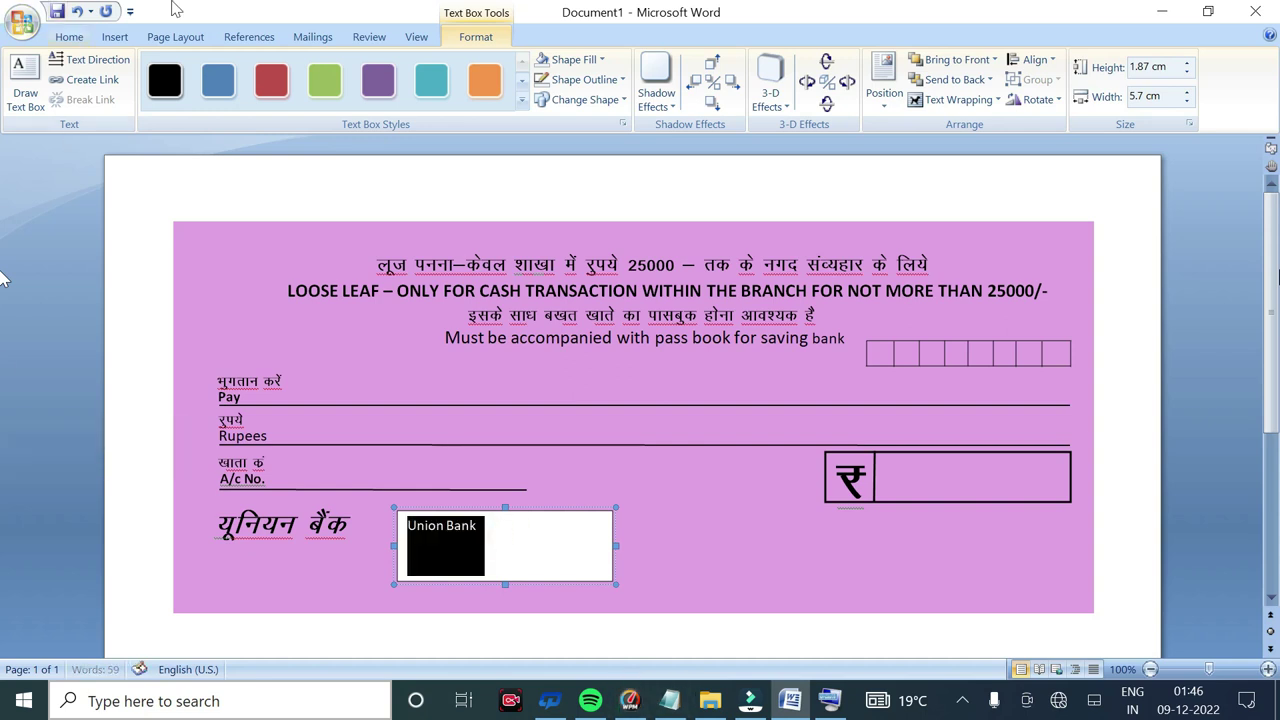
click(69, 38)
click(310, 67)
click(310, 67)
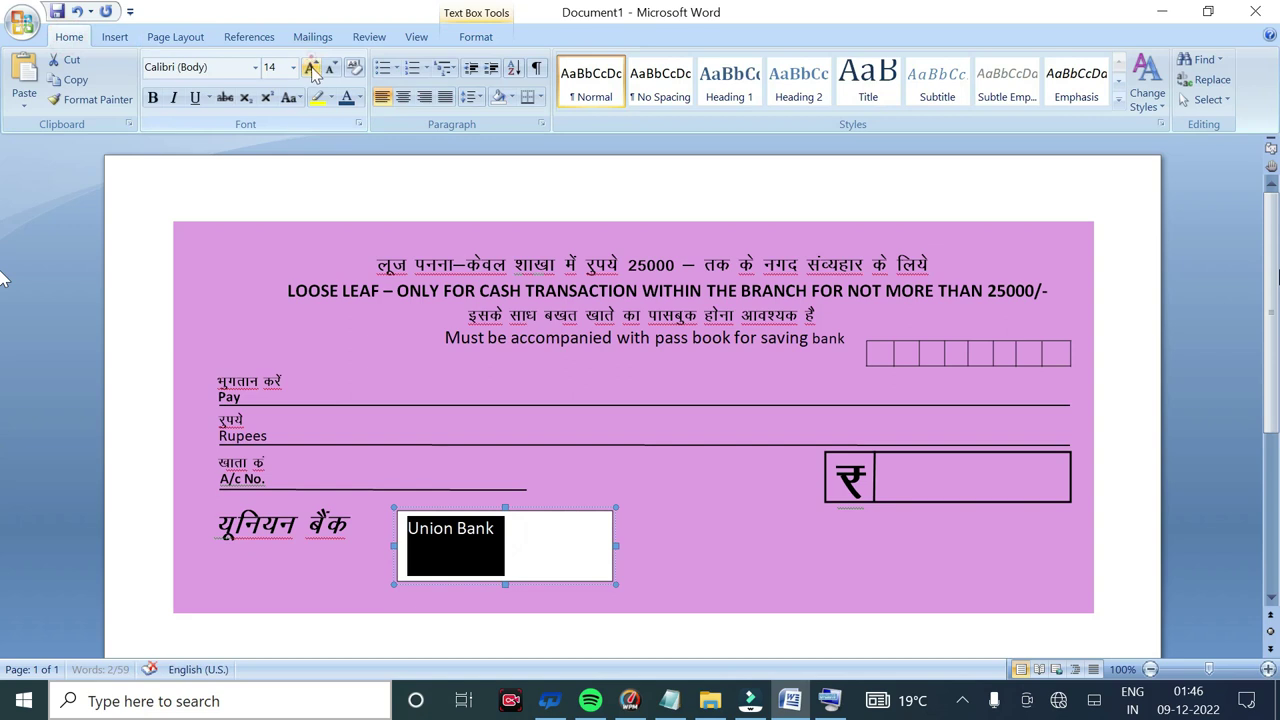
click(310, 67)
click(310, 67)
click(310, 67)
click(173, 97)
click(152, 97)
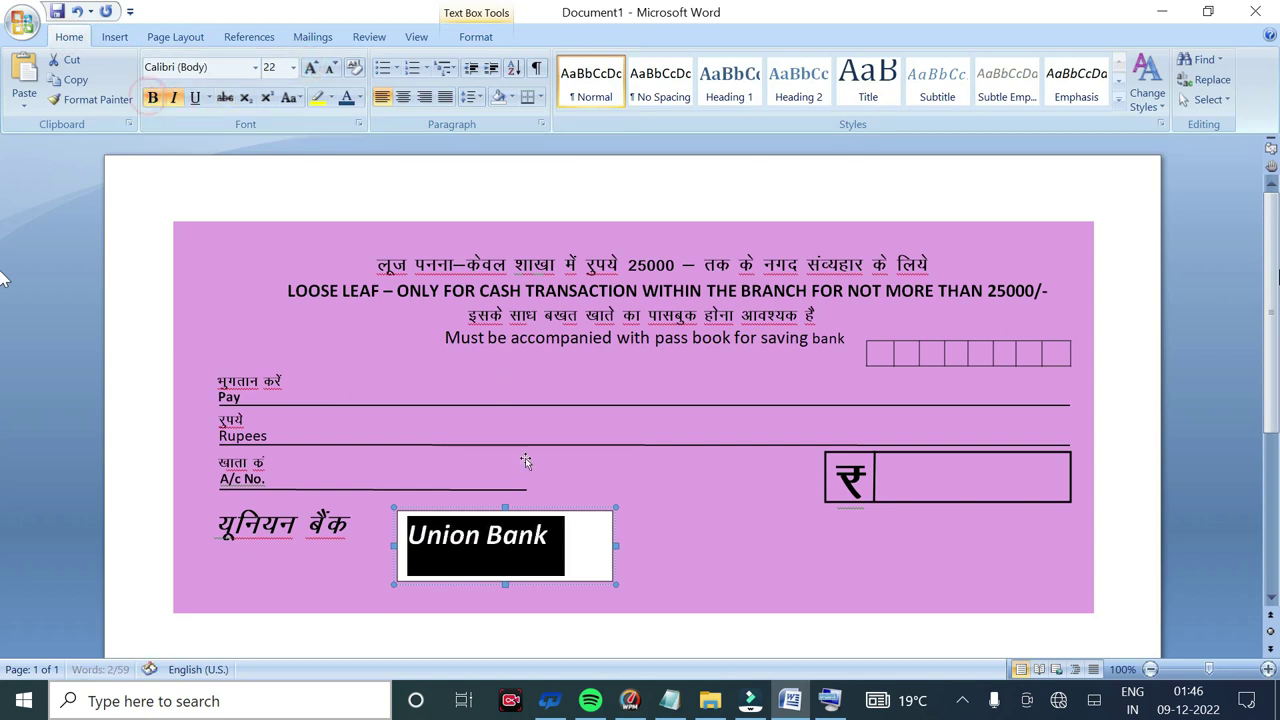
click(555, 535)
Give the Union Bank box no fill and no outline, and nudge it left
click(476, 37)
click(574, 60)
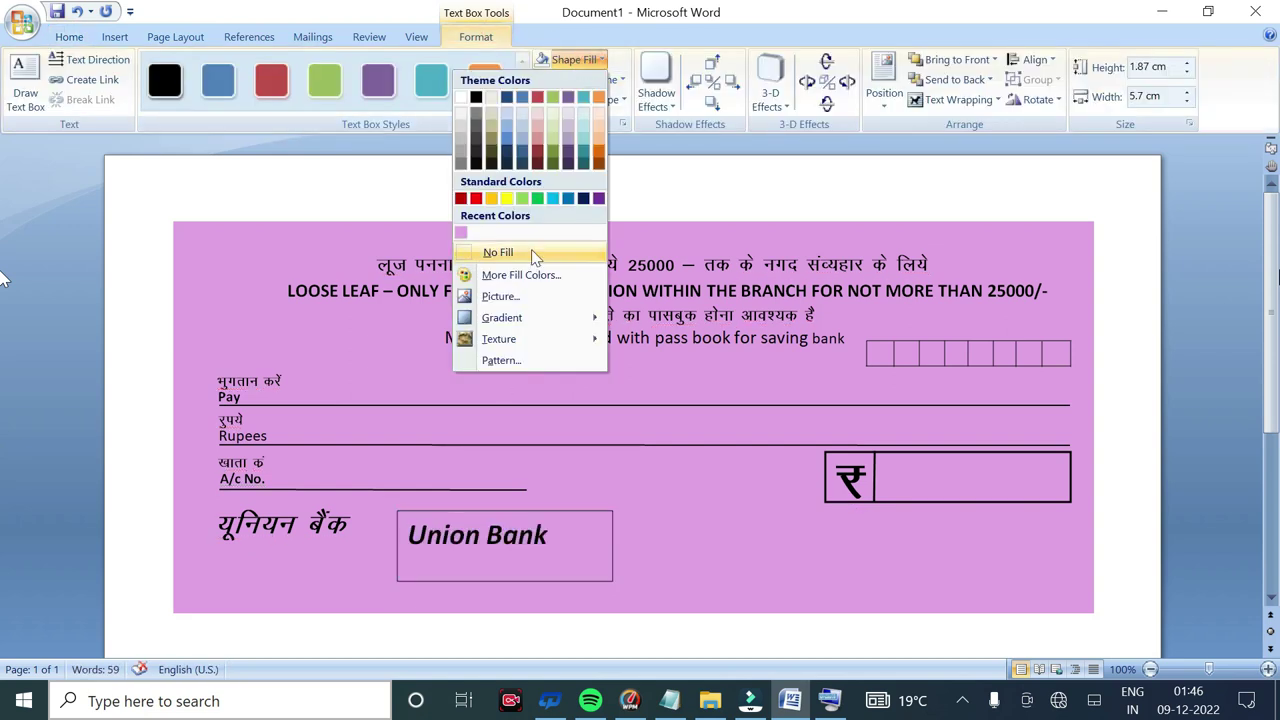
click(500, 251)
click(607, 80)
click(530, 272)
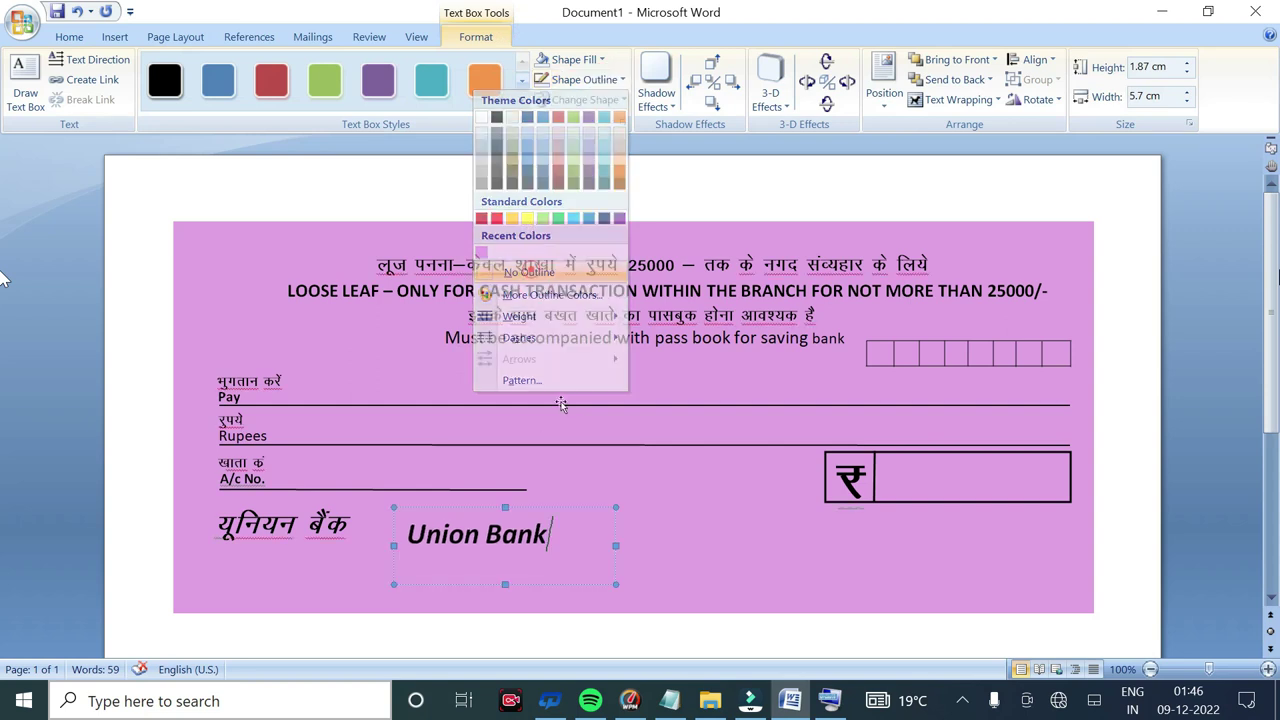
click(544, 590)
key(ctrl+Left)
key(ctrl+Left)
key(ctrl+Left)
key(ctrl+Left)
key(ctrl+Left)
key(ctrl+Left)
key(ctrl+Left)
key(ctrl+Left)
click(652, 620)
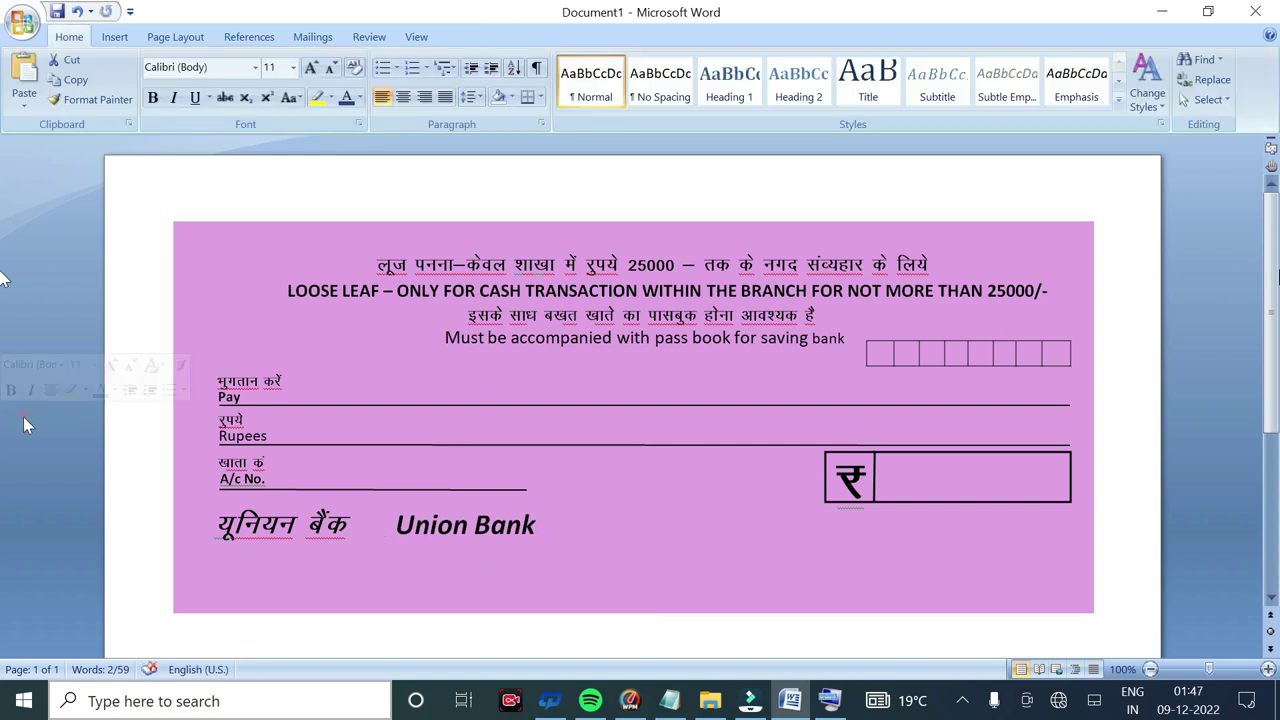
Draw a text box with no fill just below the Hindi bank name
click(114, 36)
click(270, 85)
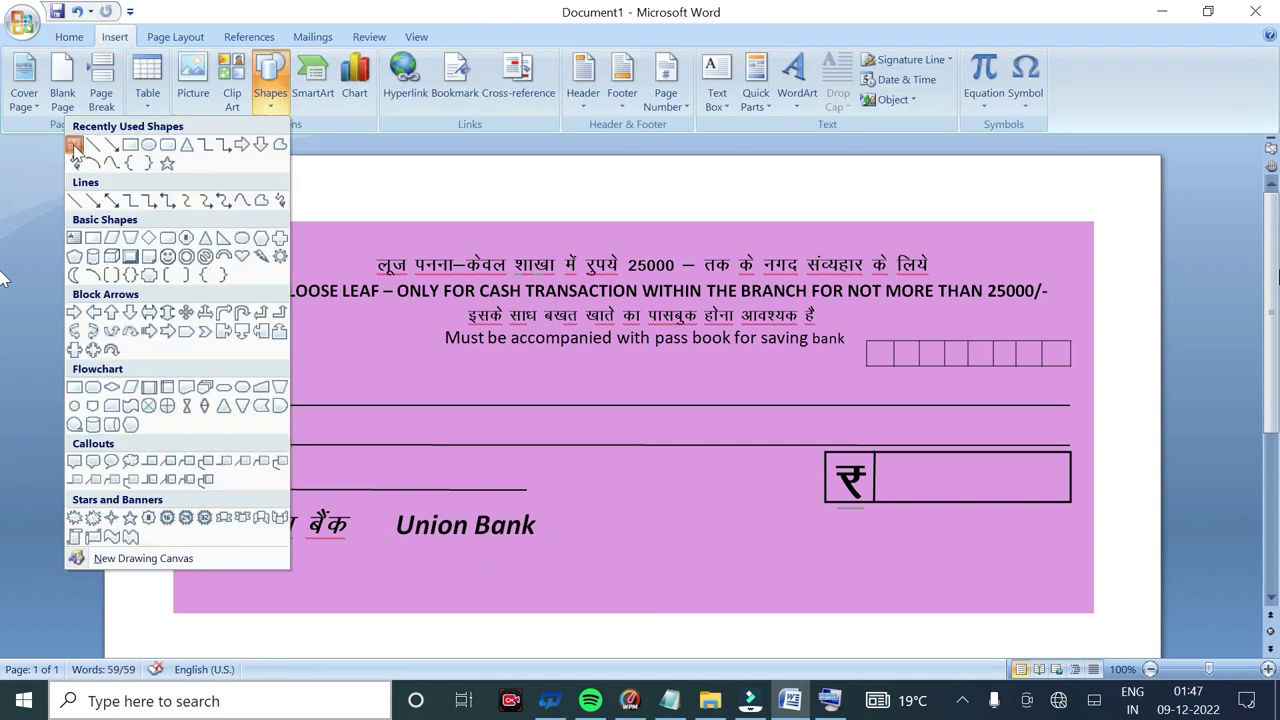
click(92, 146)
drag(285, 547, 352, 572)
click(573, 58)
click(495, 253)
Type ऑफ इंडिया in the Kruti Dev font, correcting the mistyped characters
click(585, 98)
text(k)
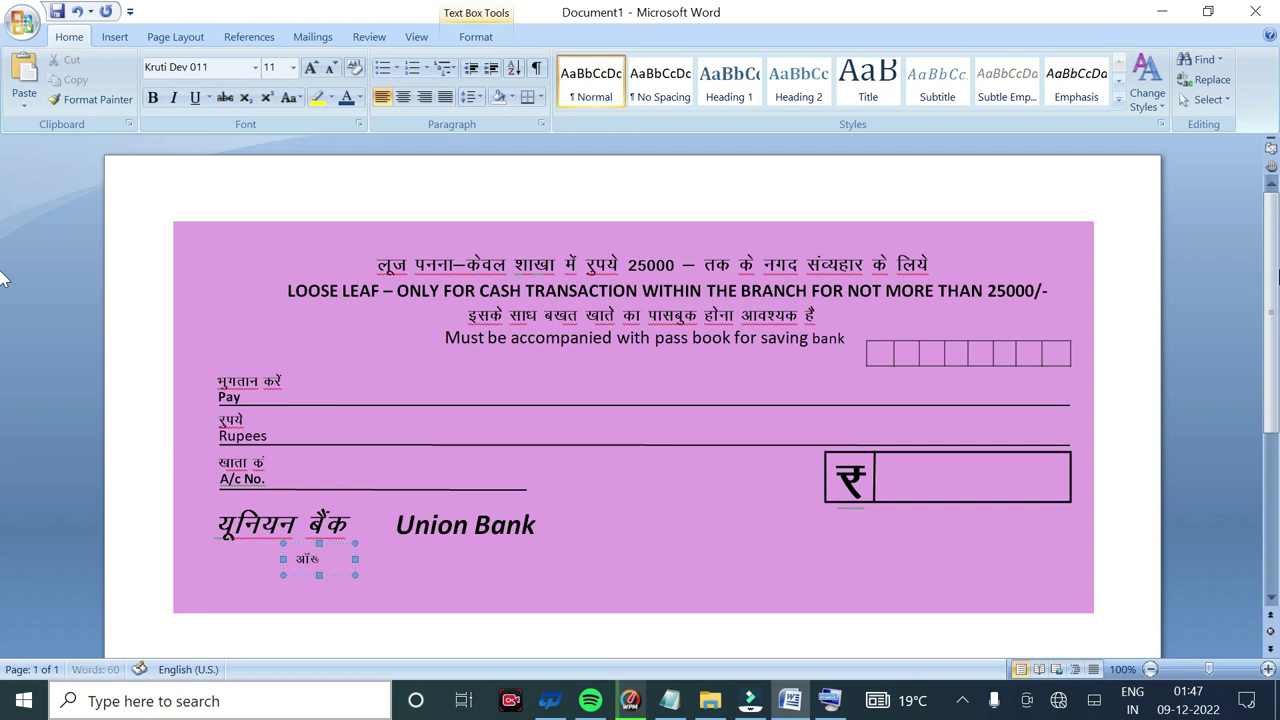
text(pf'k)
text('~;?.,)
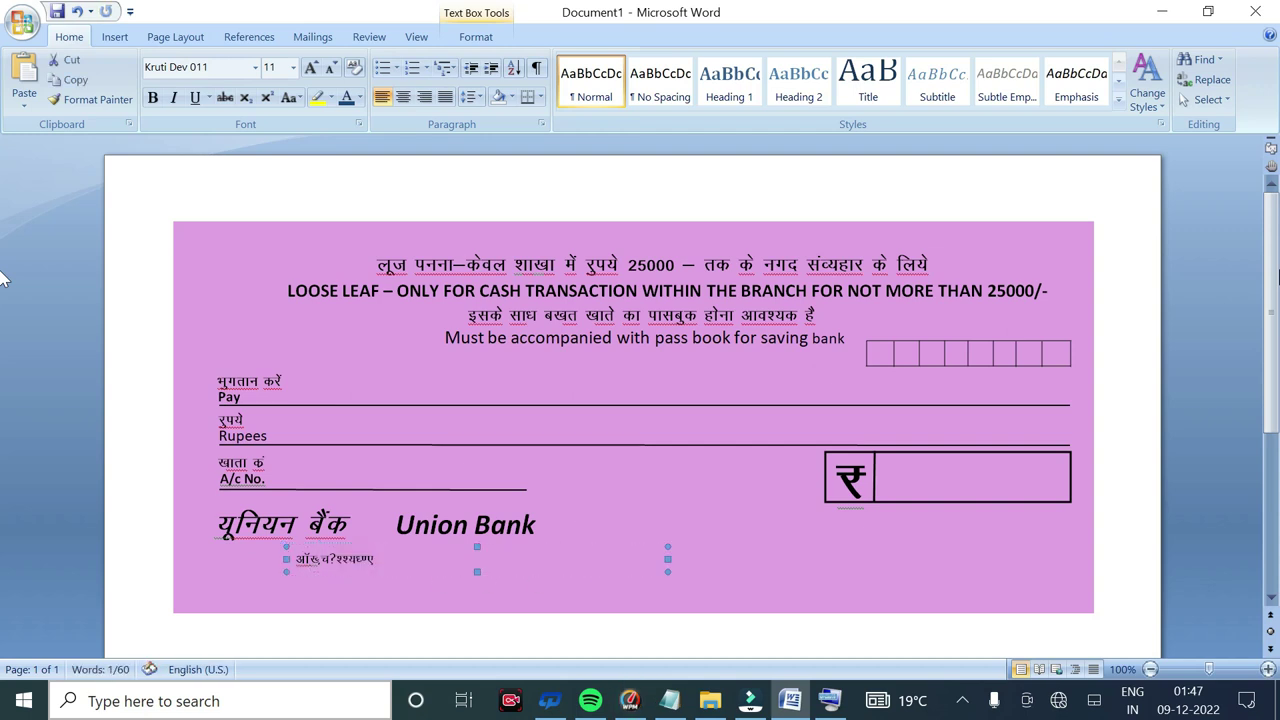
click(407, 556)
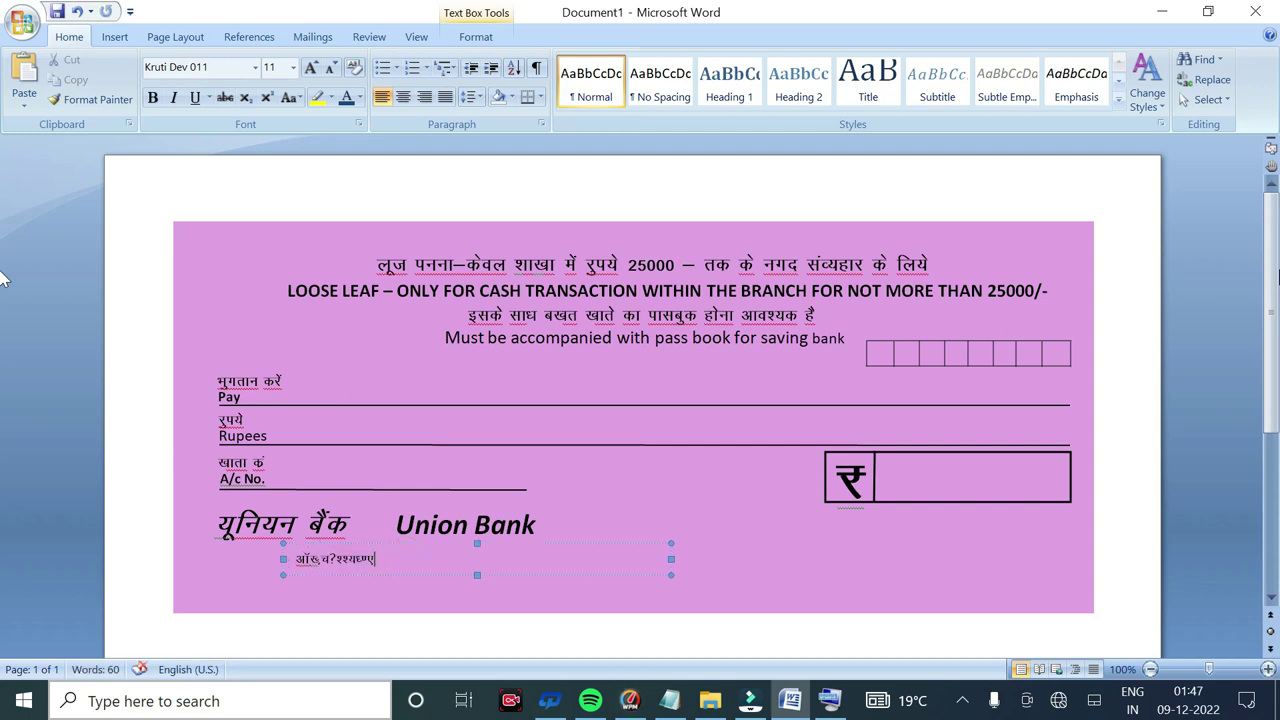
key(BackSpace)
key(BackSpace)
key(BackSpace)
triple_click(408, 555)
text(Vk)
key(ctrl+z)
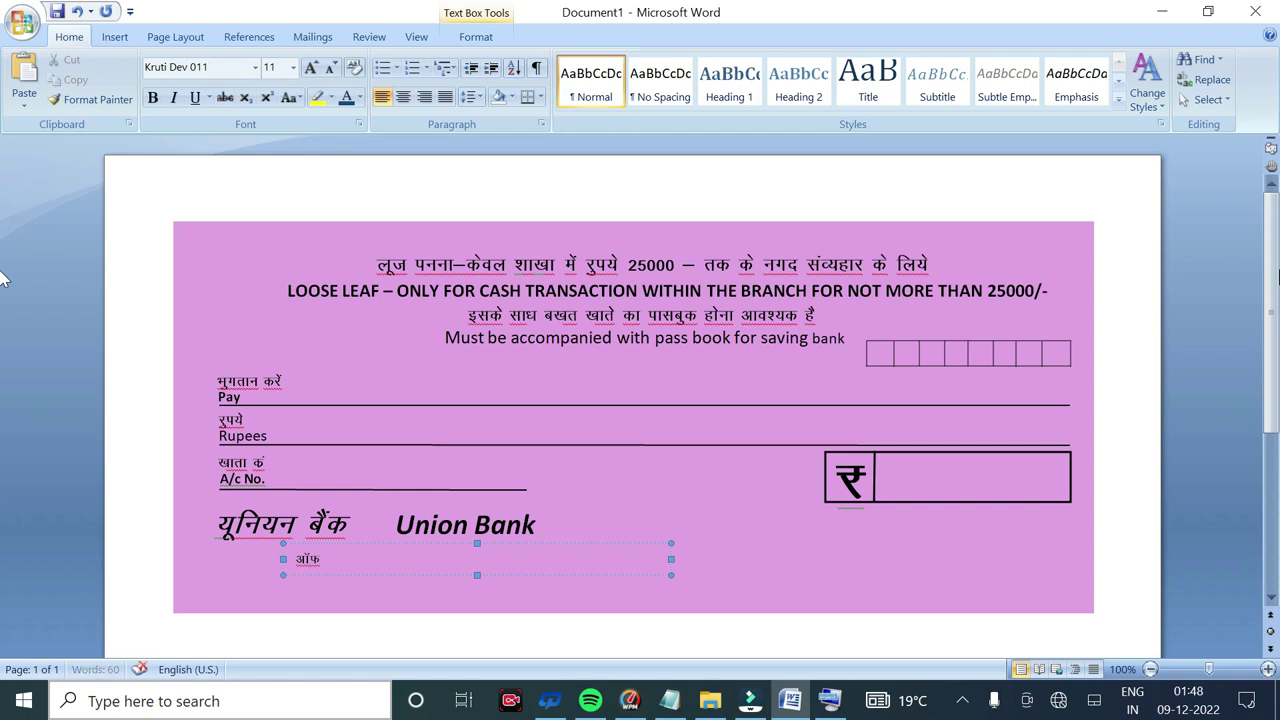
text(b)
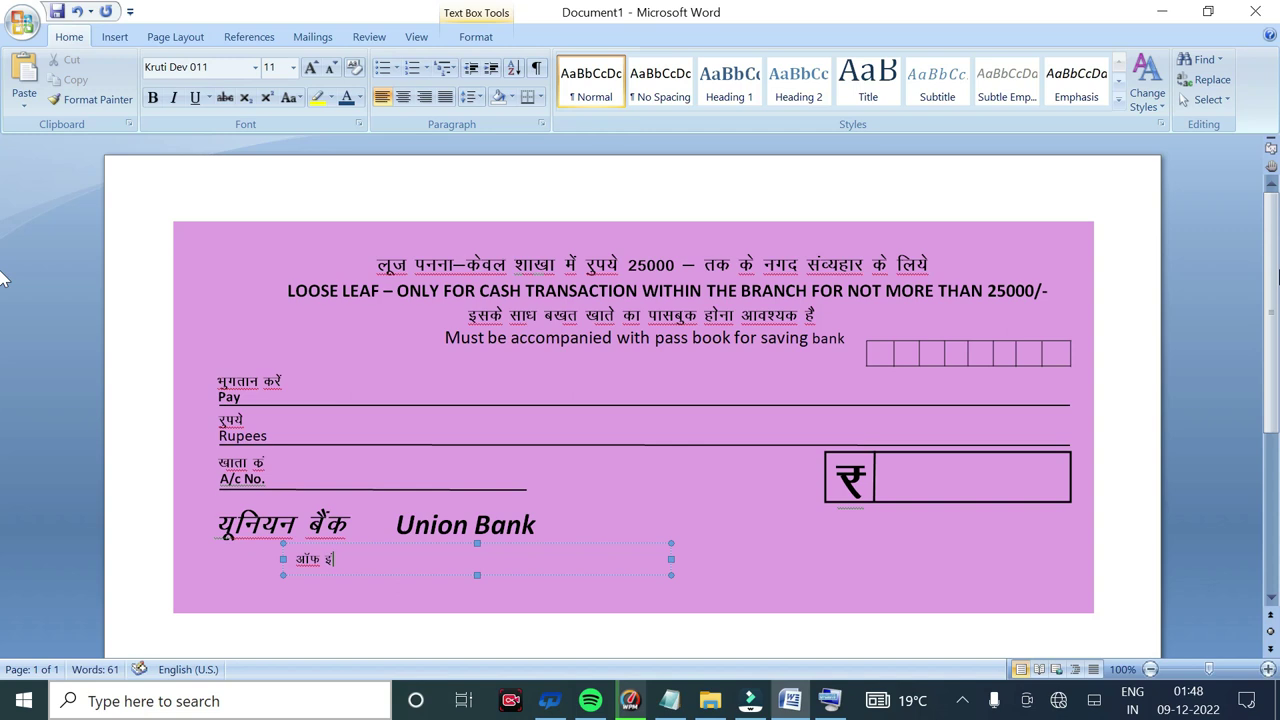
text(aM)
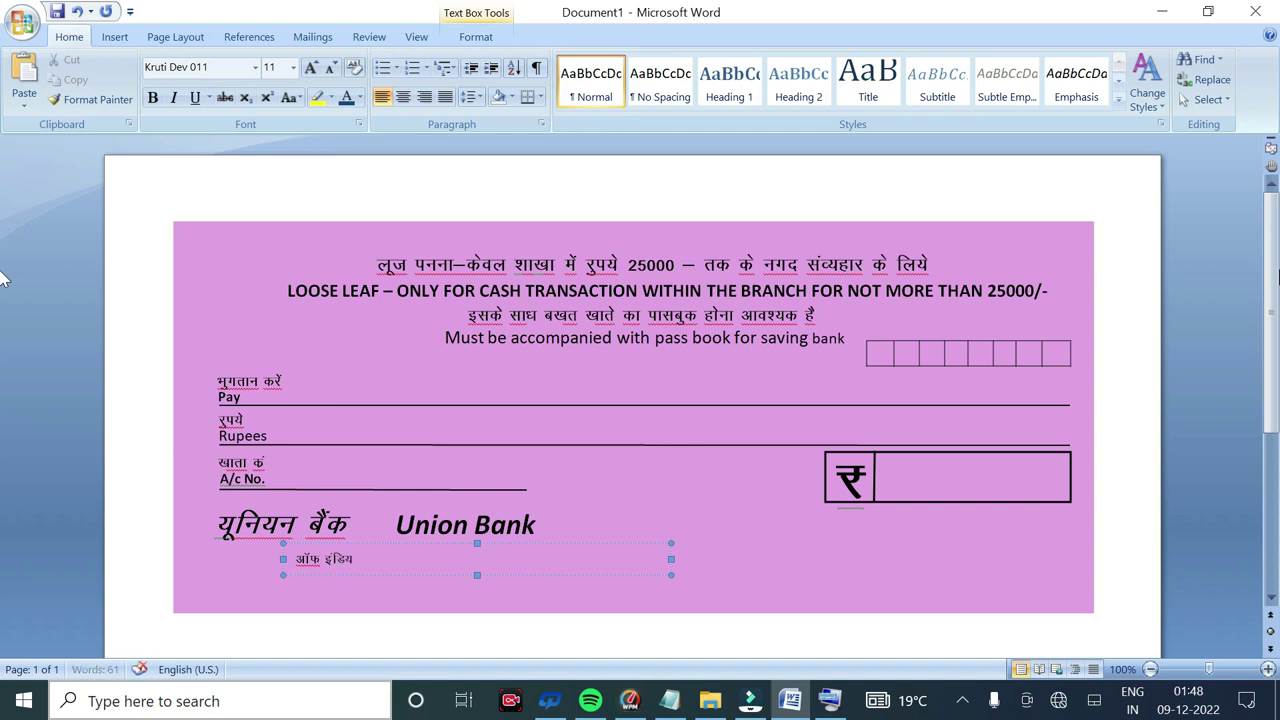
Make ऑफ इंडिया 12 pt bold italic and nudge its box under the Hindi name
drag(296, 558, 408, 563)
click(310, 67)
click(152, 97)
click(172, 97)
click(384, 574)
click(384, 574)
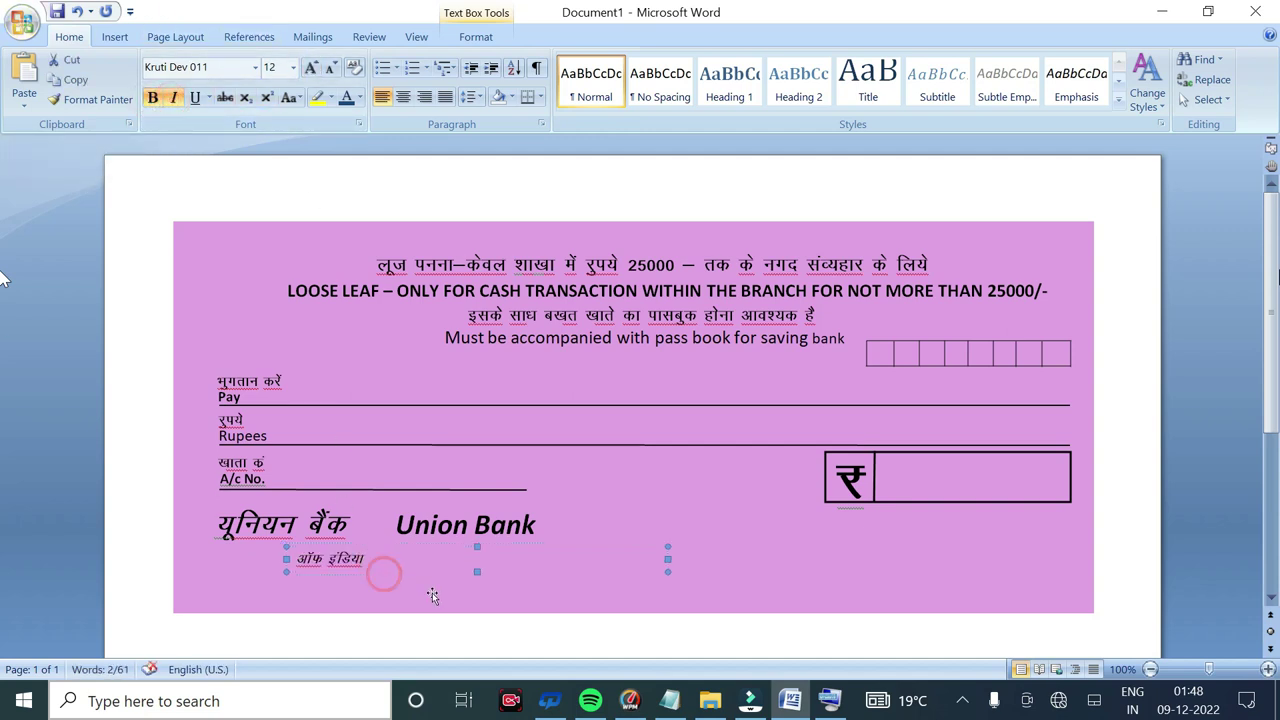
key(Left)
key(Up)
key(Left)
key(Left)
key(Left)
key(Left)
key(Left)
key(Left)
key(Left)
key(Left)
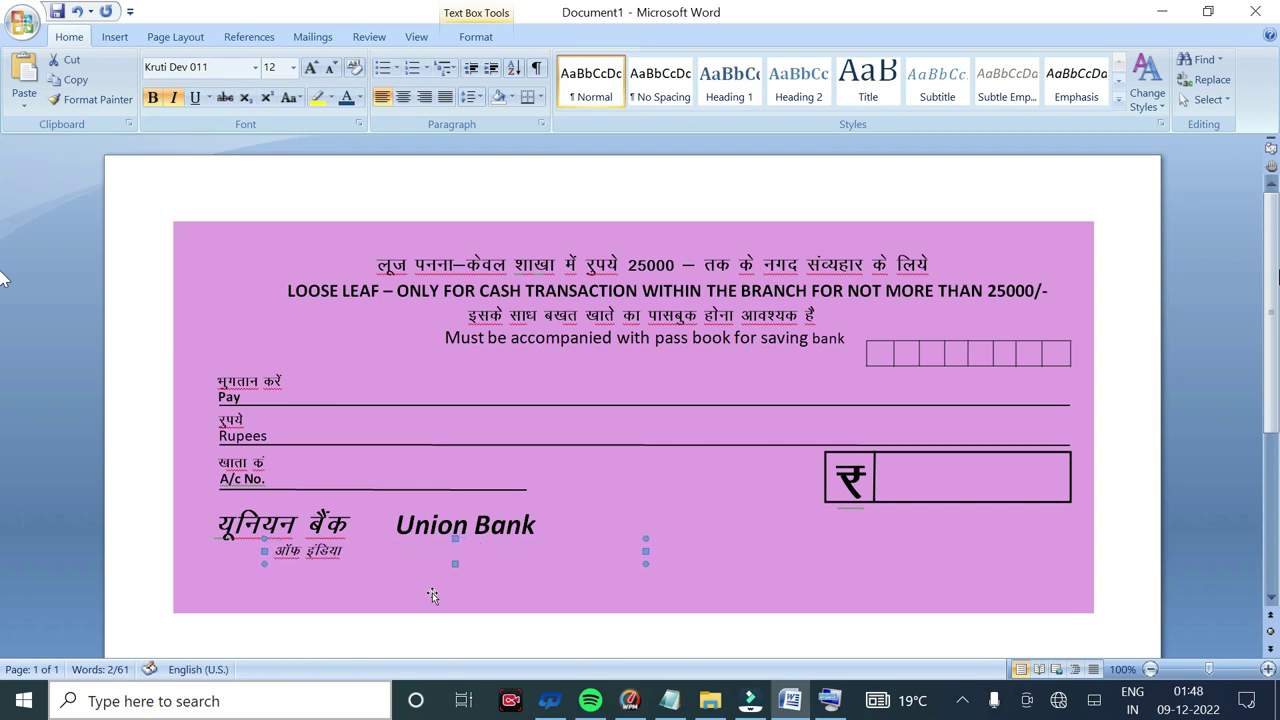
click(114, 36)
Draw a text box below Union Bank, type 'Of India', and remove its fill and border
click(270, 80)
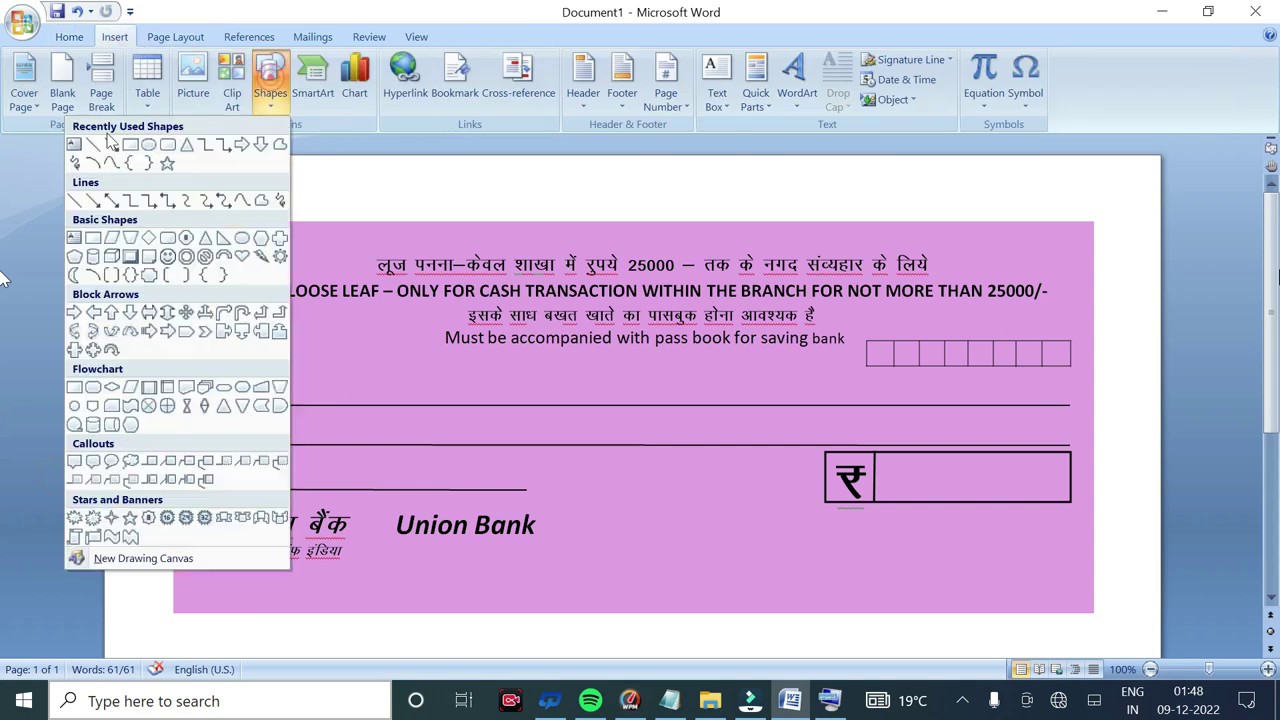
click(77, 138)
drag(482, 538, 585, 575)
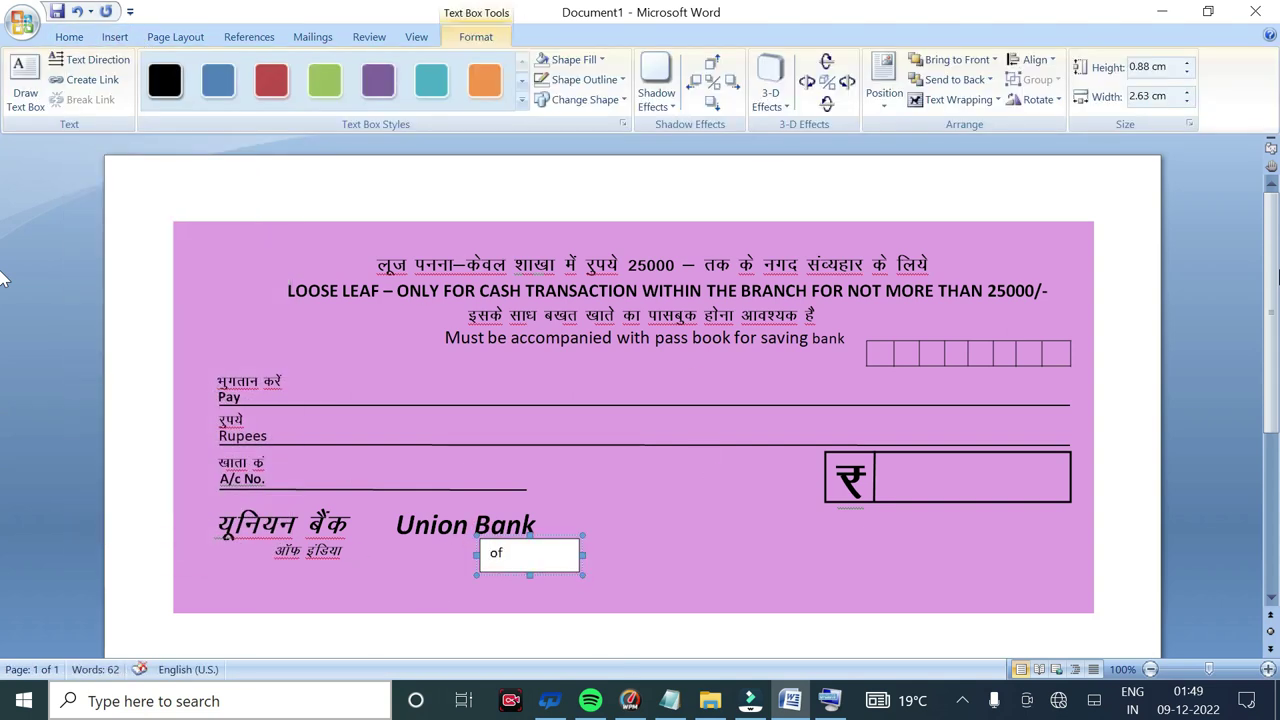
text(ndia)
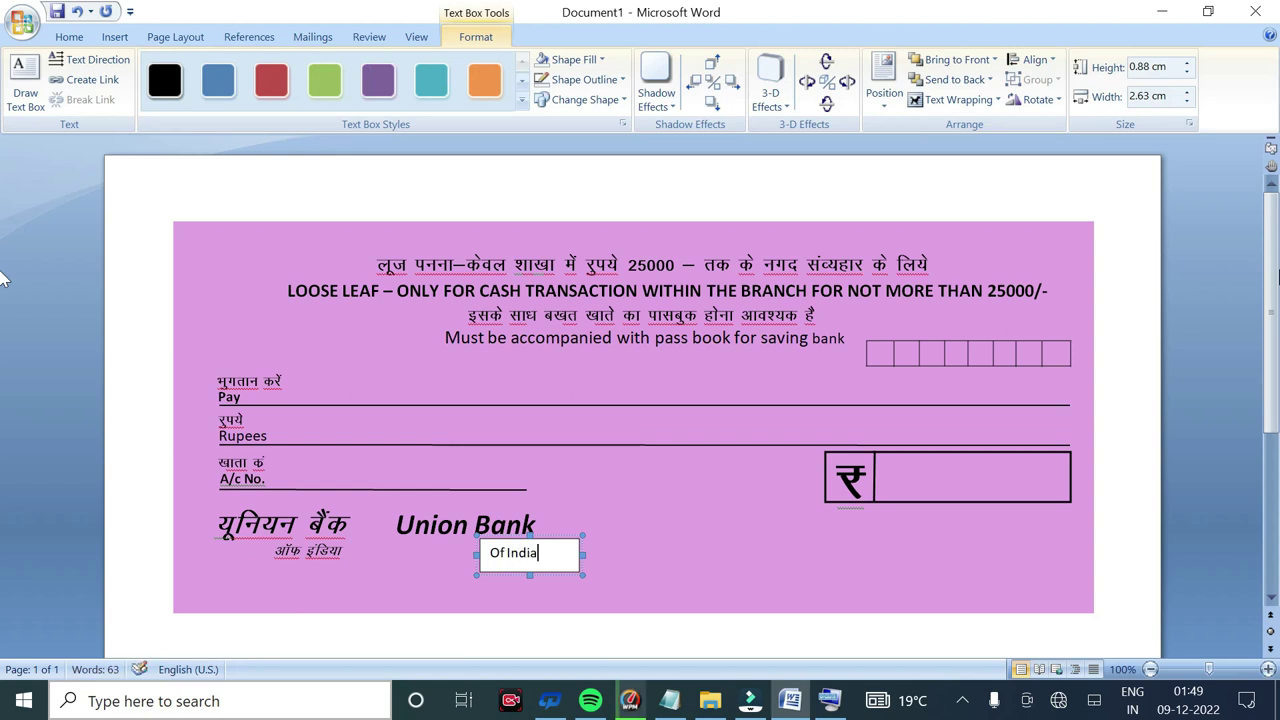
key(ctrl+a)
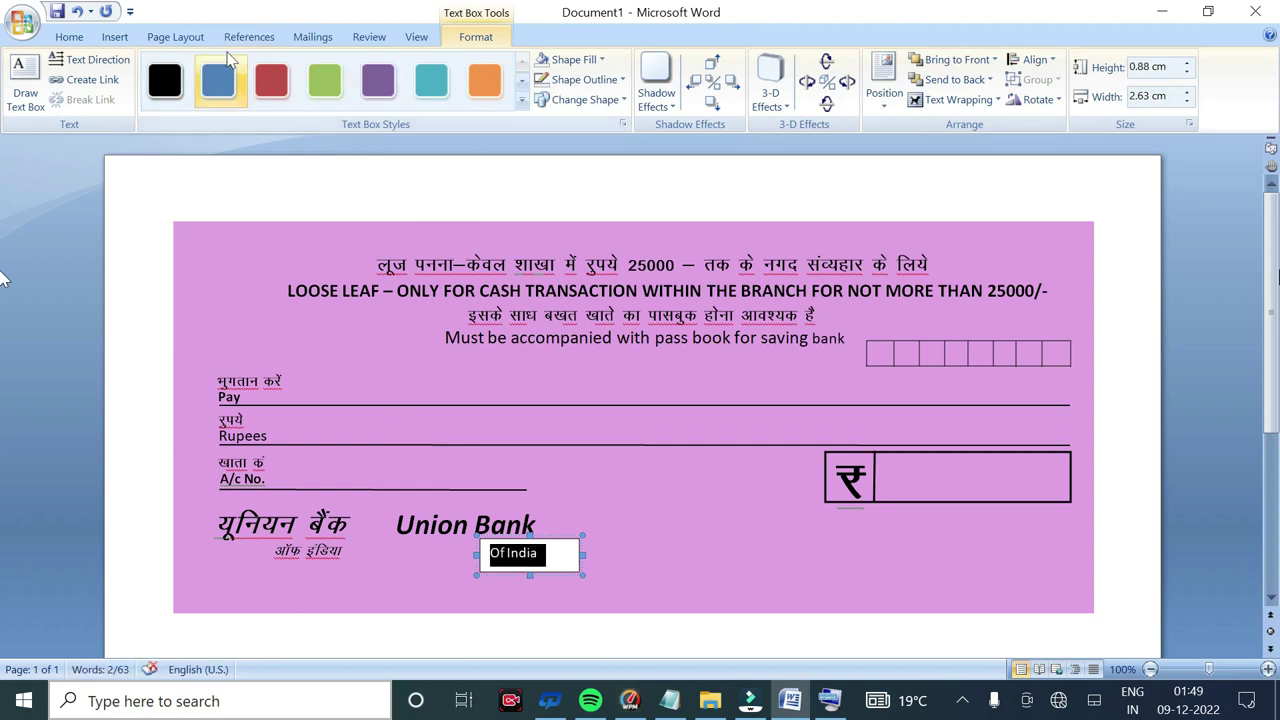
click(601, 59)
click(524, 253)
click(622, 80)
click(505, 274)
Make 'Of India' 12 pt bold italic and position it just under Union Bank
click(69, 37)
click(311, 67)
click(152, 97)
click(173, 97)
click(556, 558)
drag(557, 574, 561, 575)
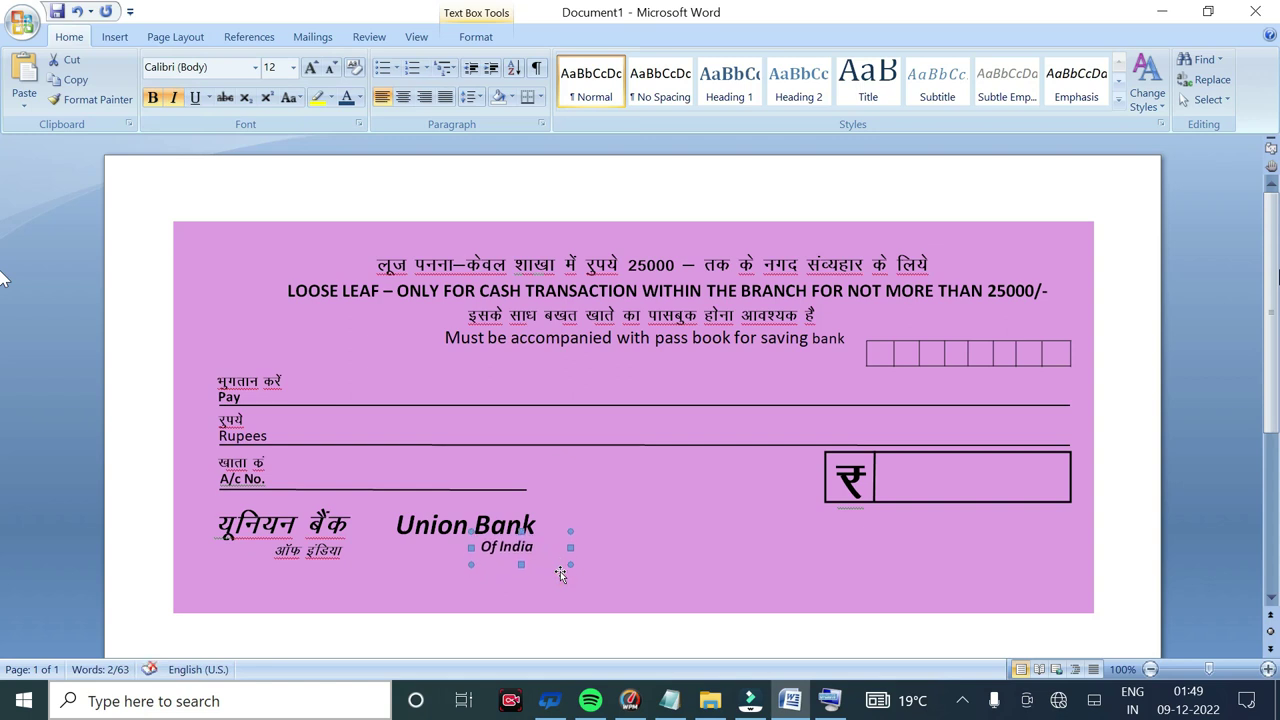
Check the font of the ऑफ इंडिया caption text
click(331, 550)
drag(274, 550, 370, 552)
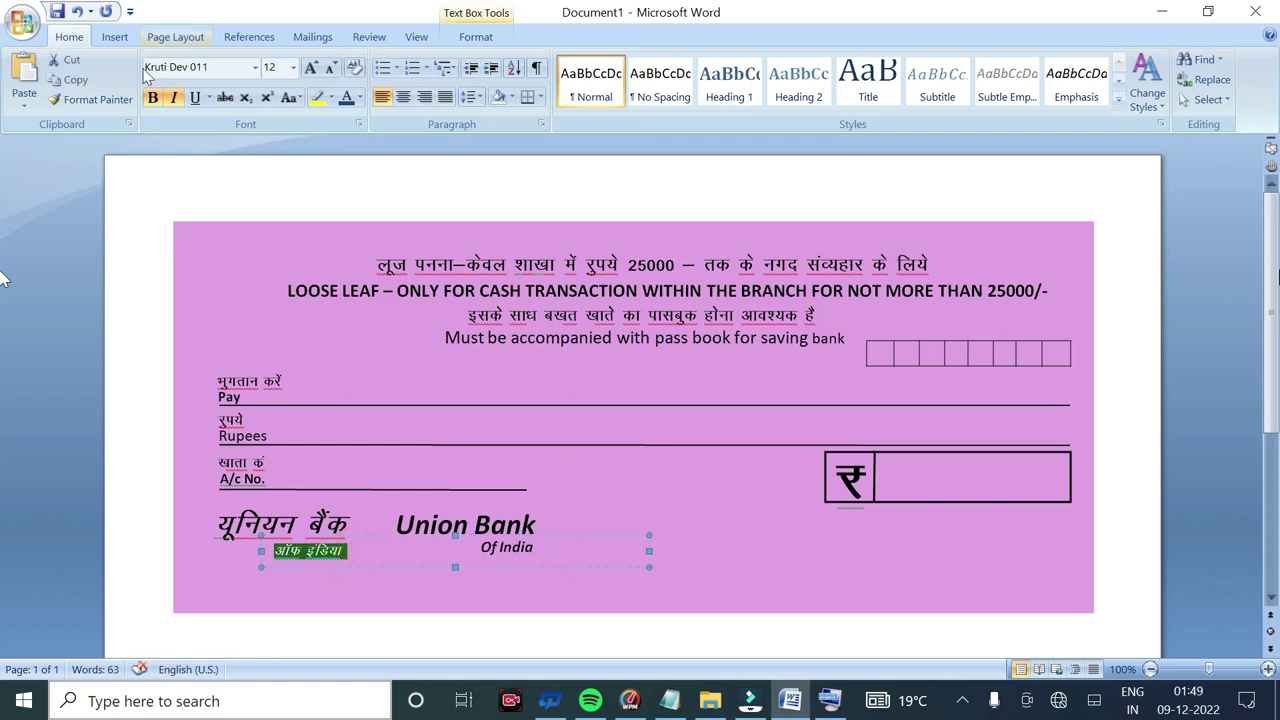
click(369, 549)
click(79, 527)
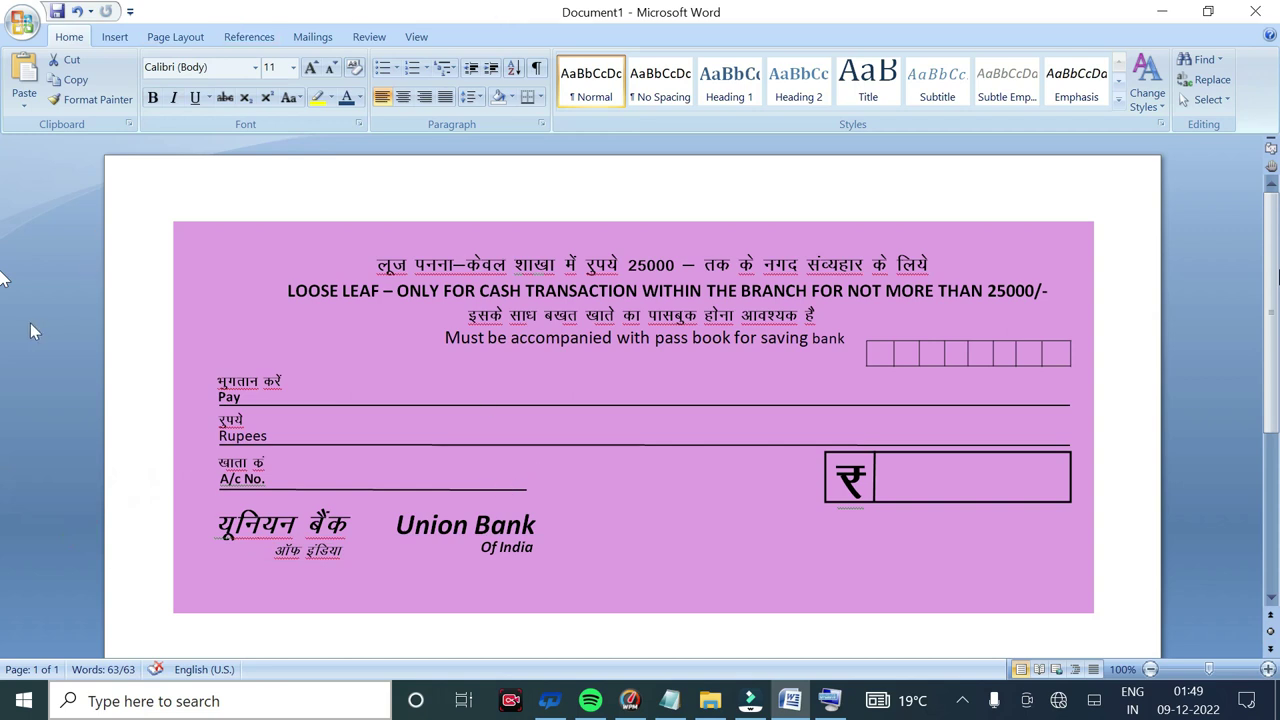
click(115, 37)
Draw a text box at the cheque's lower right and type हस्ताक्षर in Kruti Dev 011
click(270, 90)
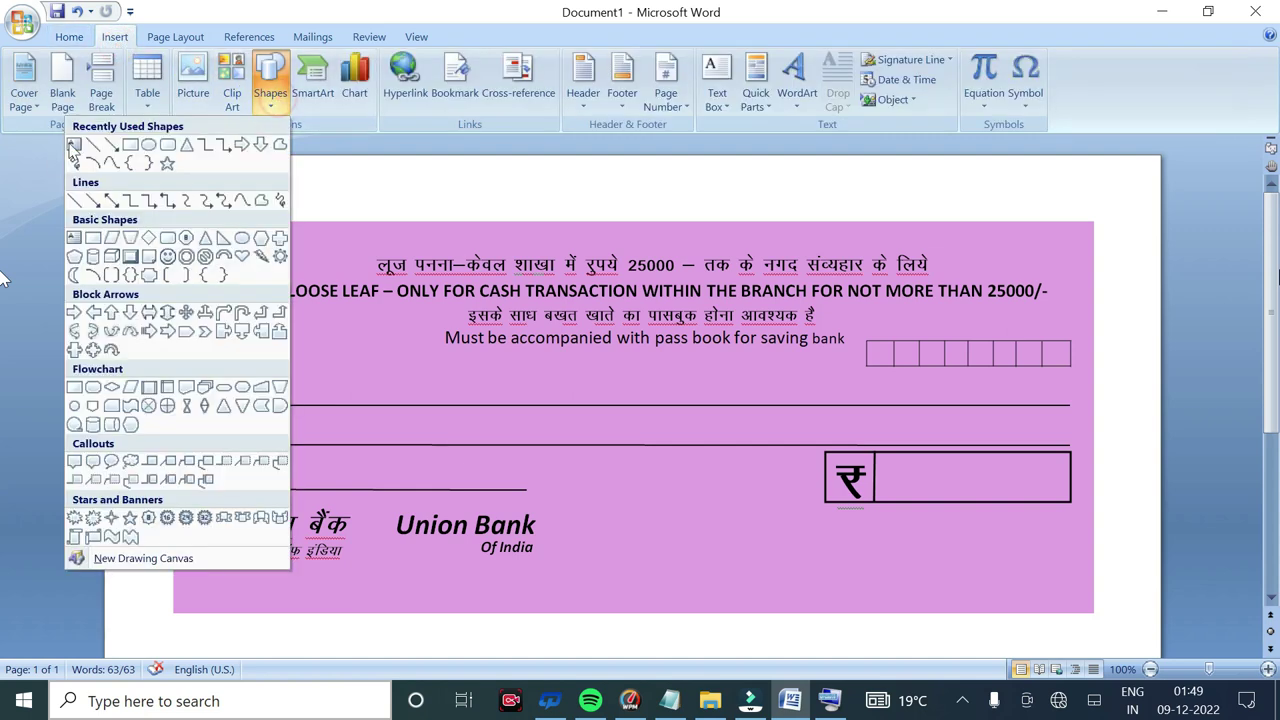
click(77, 160)
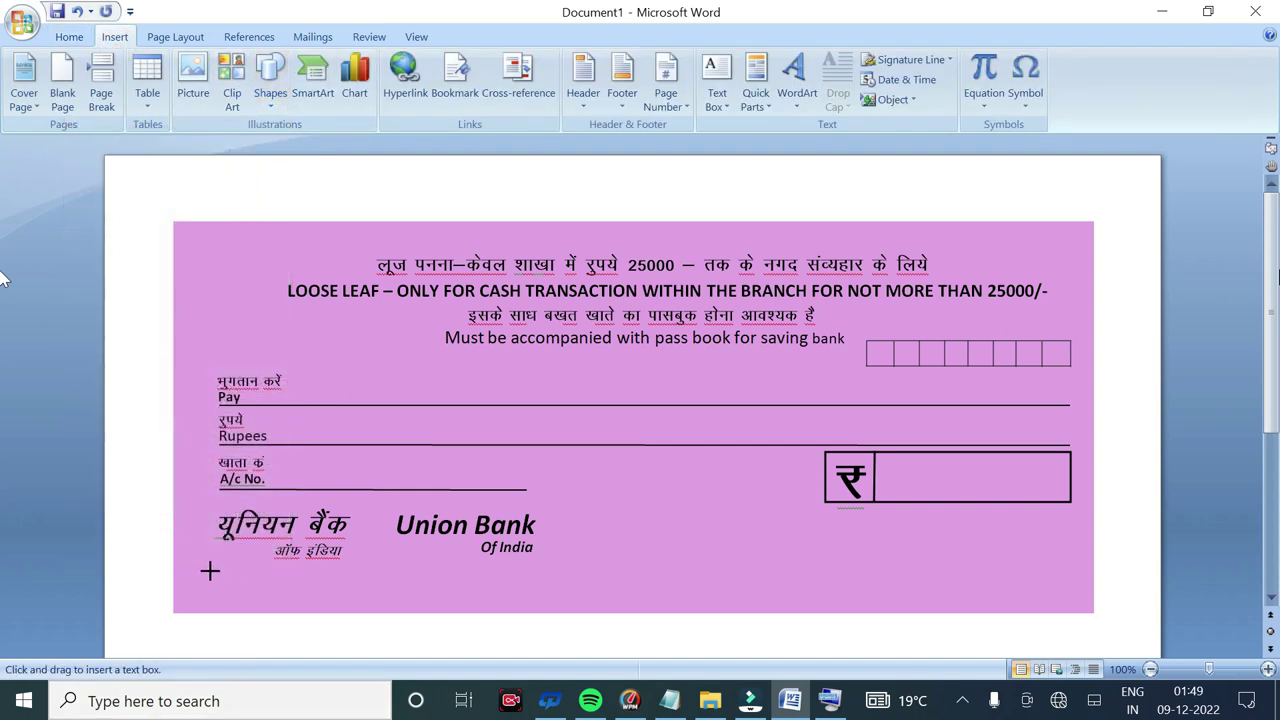
drag(790, 545, 910, 580)
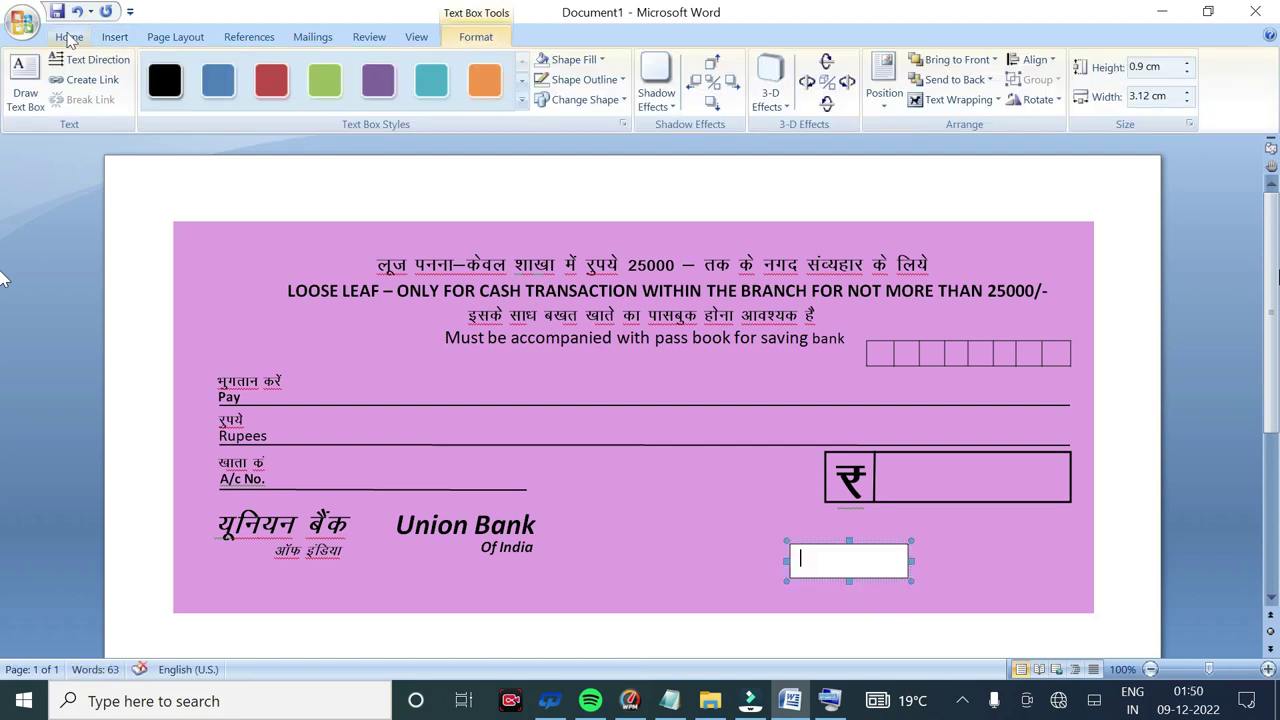
click(69, 37)
click(258, 67)
text(Kruti)
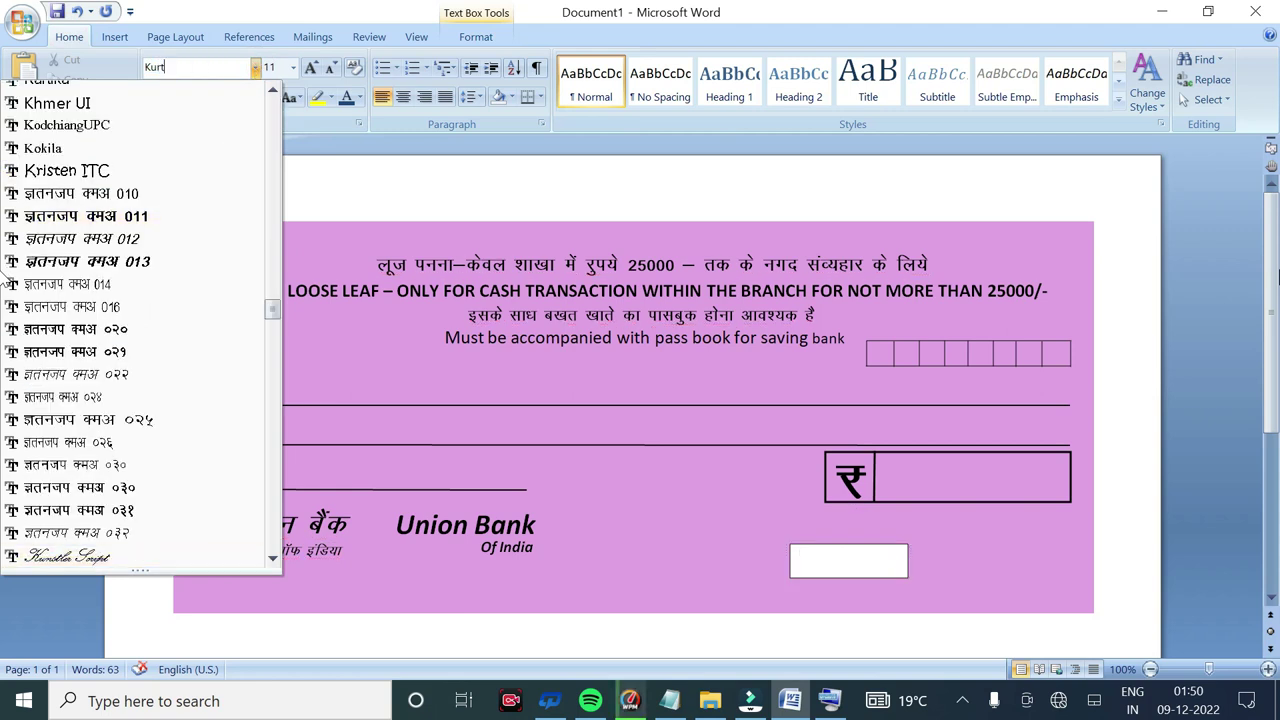
click(64, 224)
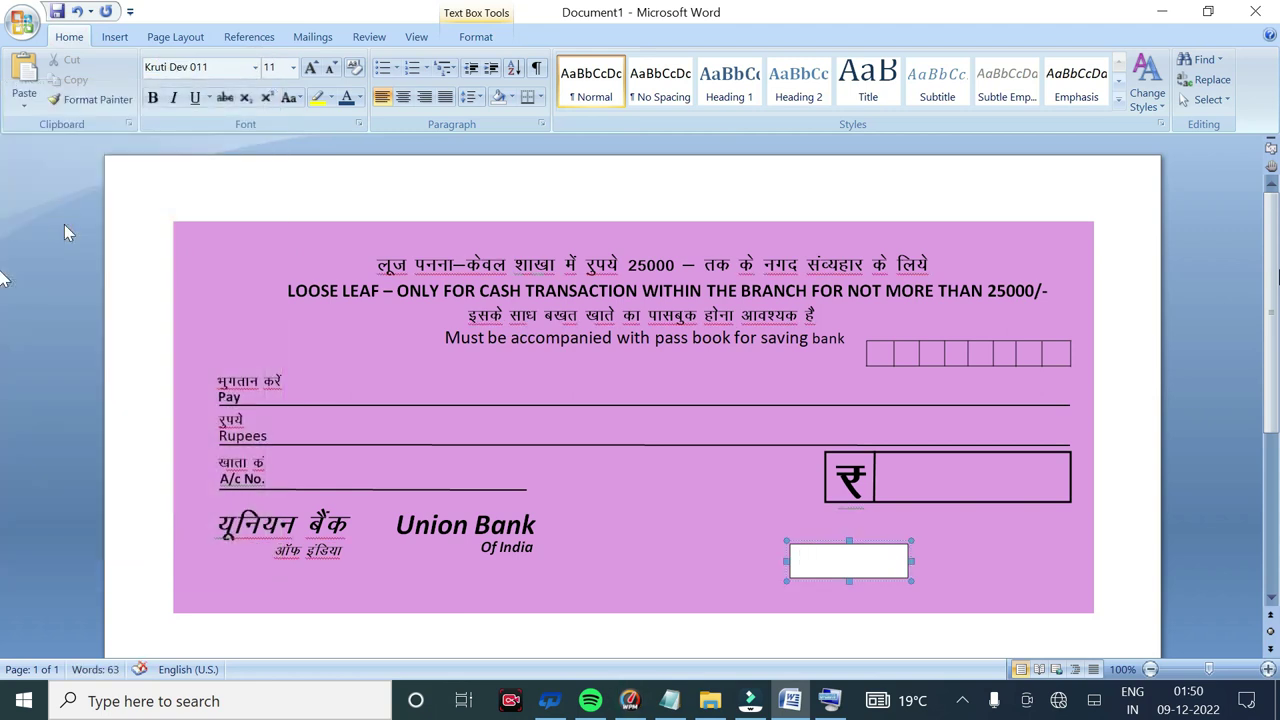
text(L)
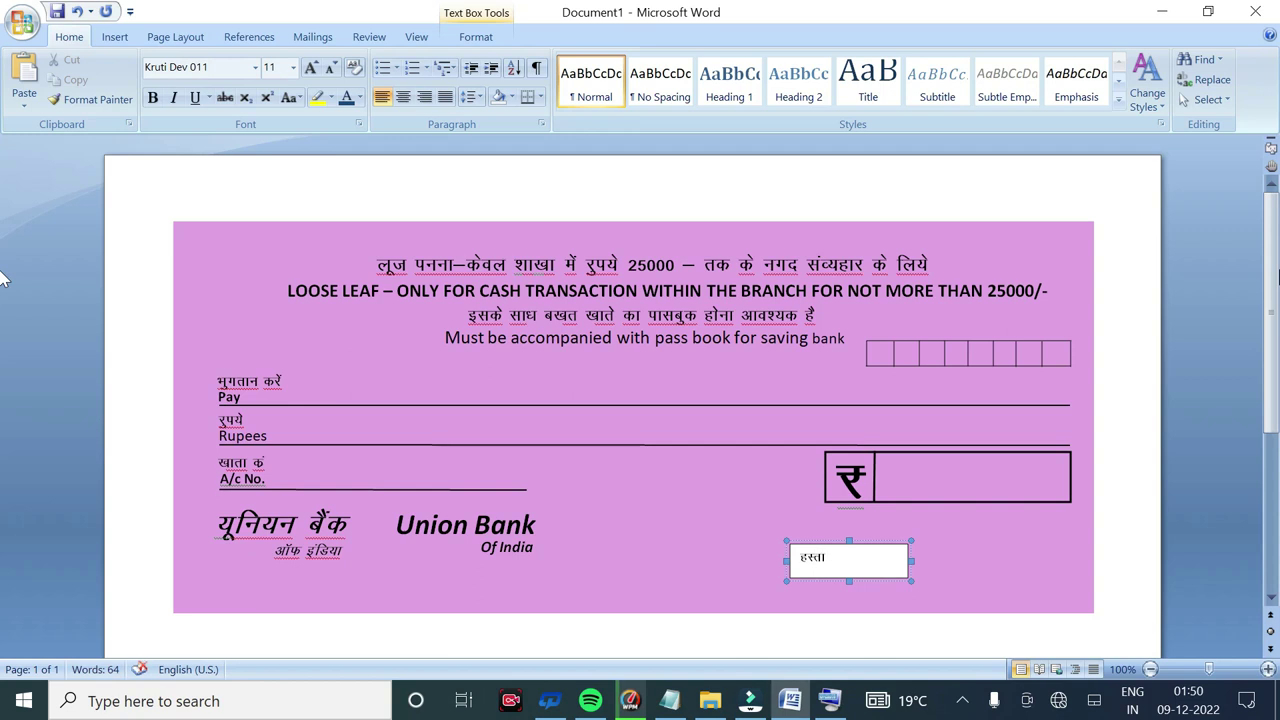
key(ctrl+z)
key(ctrl+z)
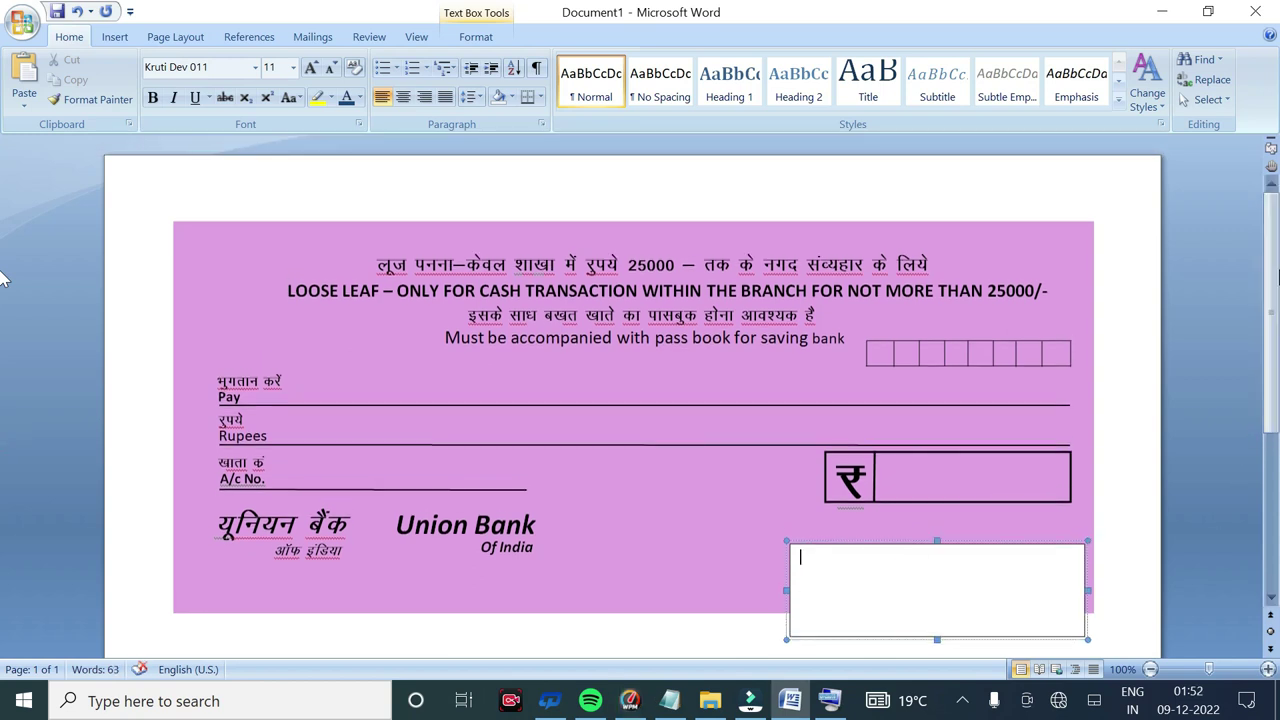
text(हL)
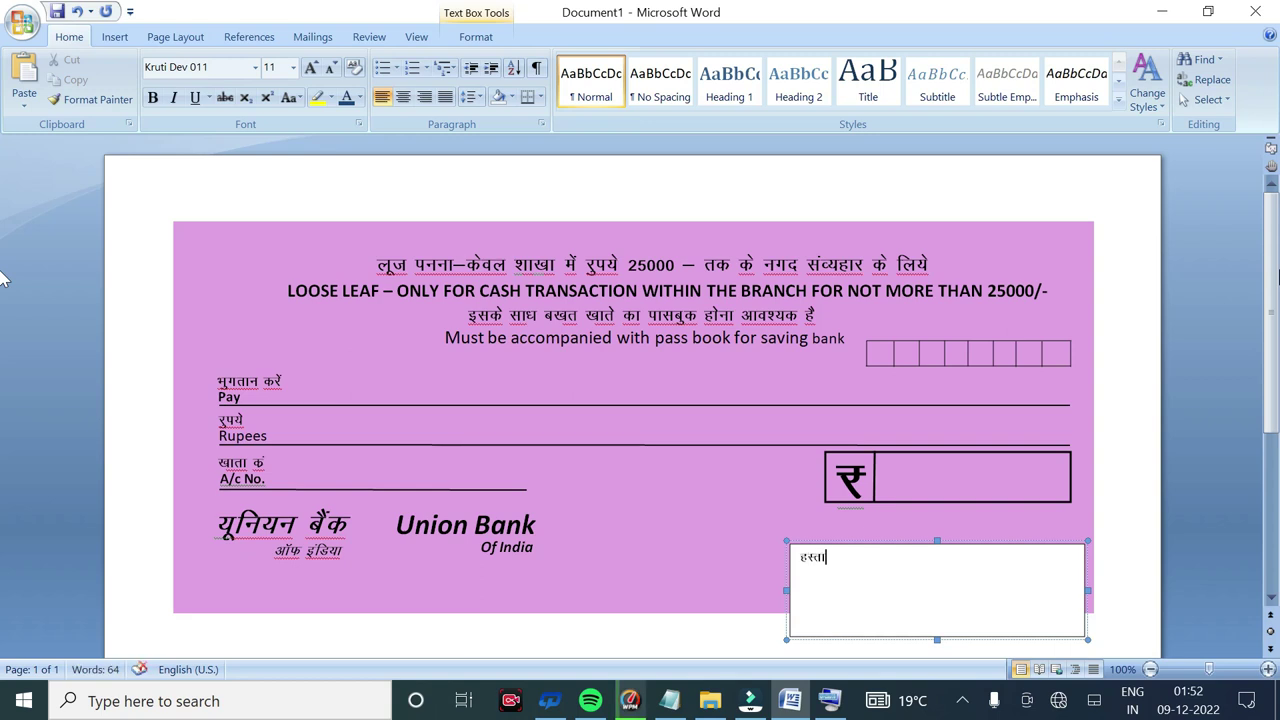
text({j)
Remove the fill and border from the हस्ताक्षर box
key(ctrl+a)
click(476, 36)
click(575, 59)
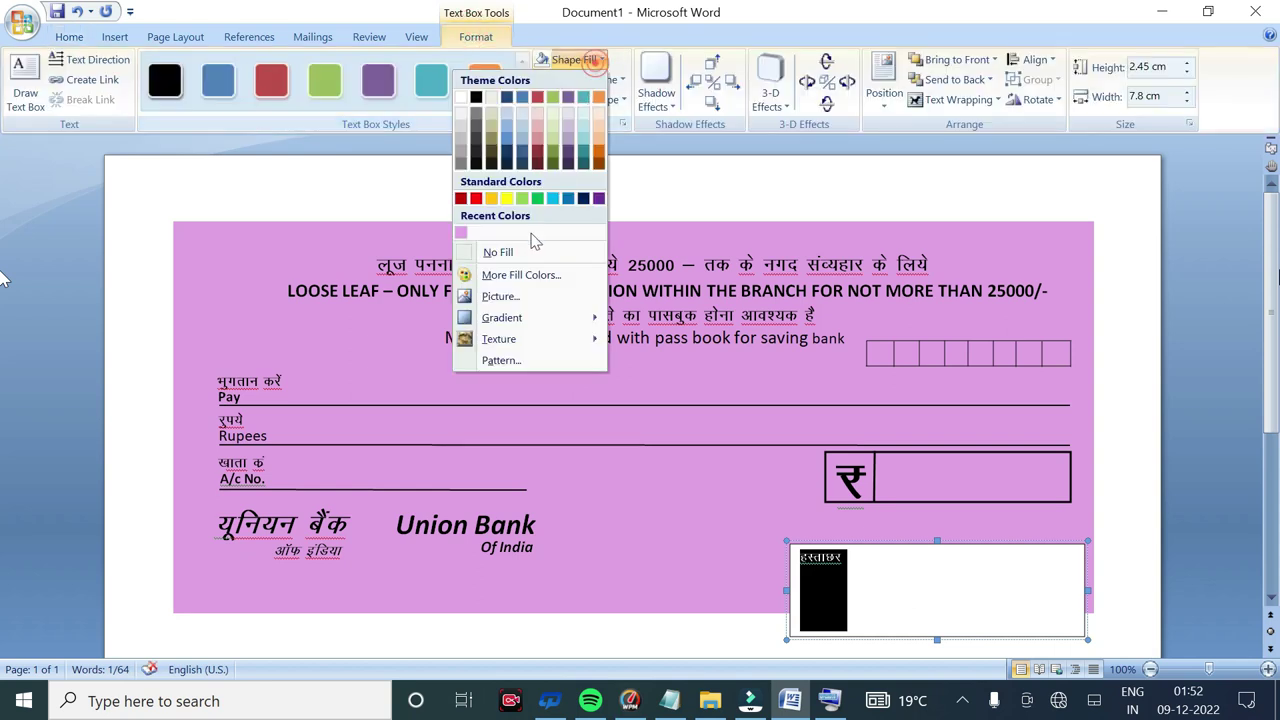
click(510, 251)
click(584, 79)
click(510, 254)
Enlarge हस्ताक्षर slightly, make it bold, and shrink its box to fit
click(50, 38)
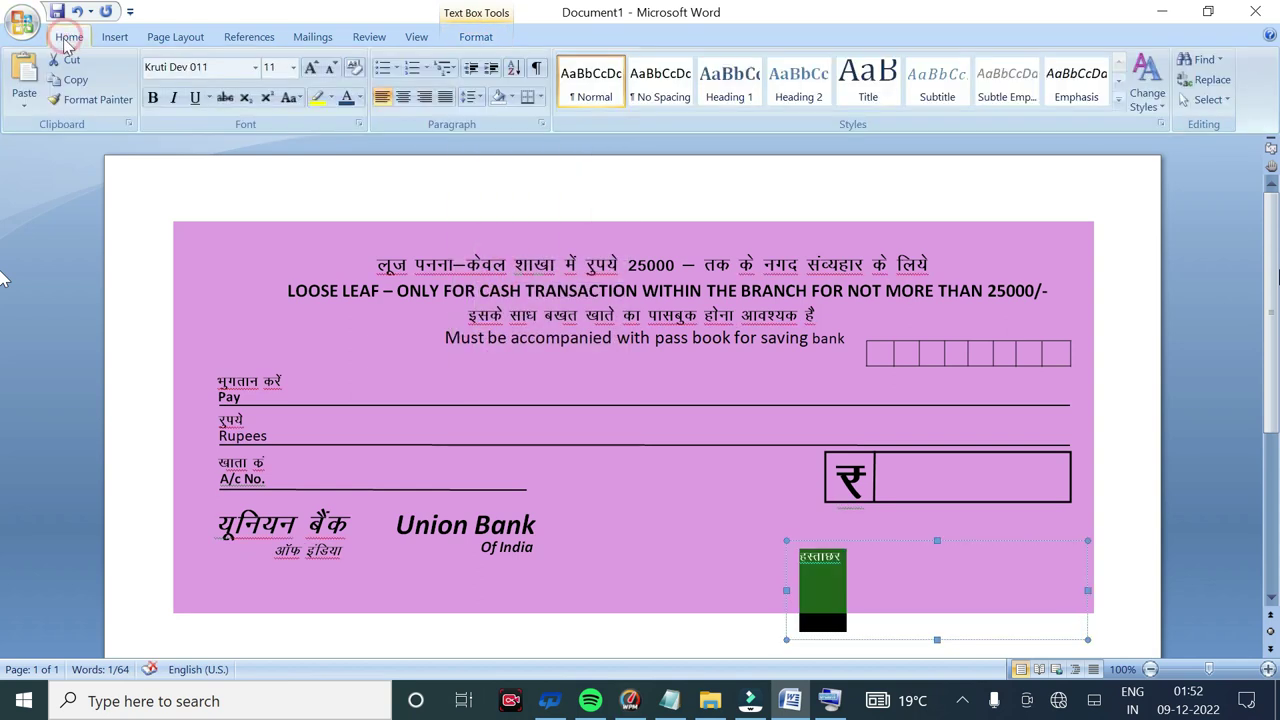
click(310, 67)
click(152, 97)
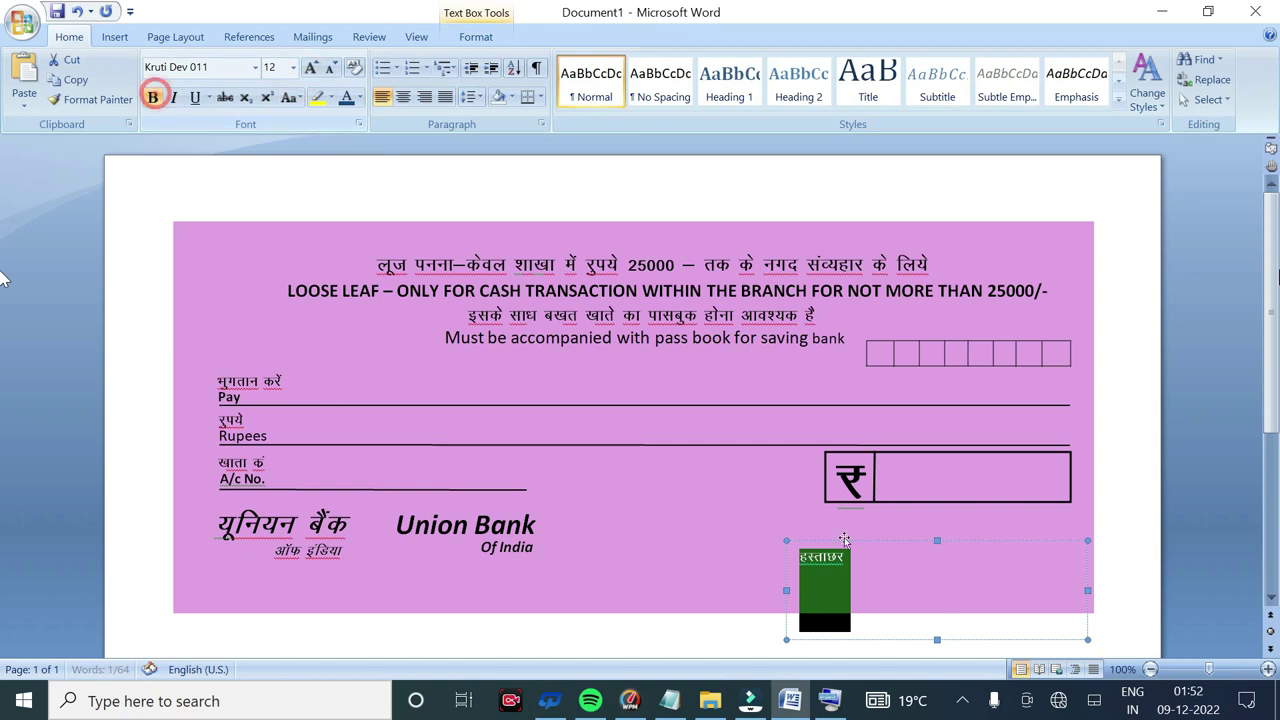
click(871, 563)
drag(937, 639, 932, 594)
drag(1085, 567, 919, 567)
click(890, 596)
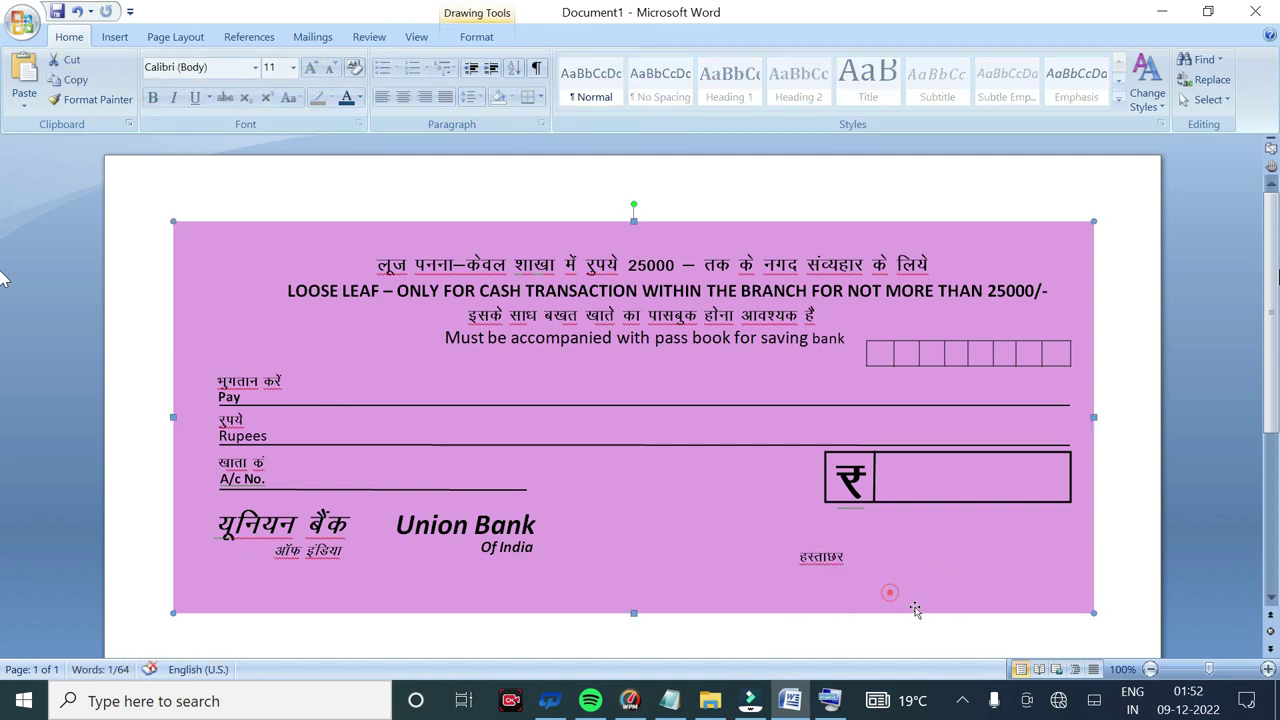
click(114, 36)
click(270, 78)
click(78, 145)
Draw a text box below हस्ताक्षर, type 'Signature', and remove its fill and border
drag(802, 569, 900, 595)
text(Sing)
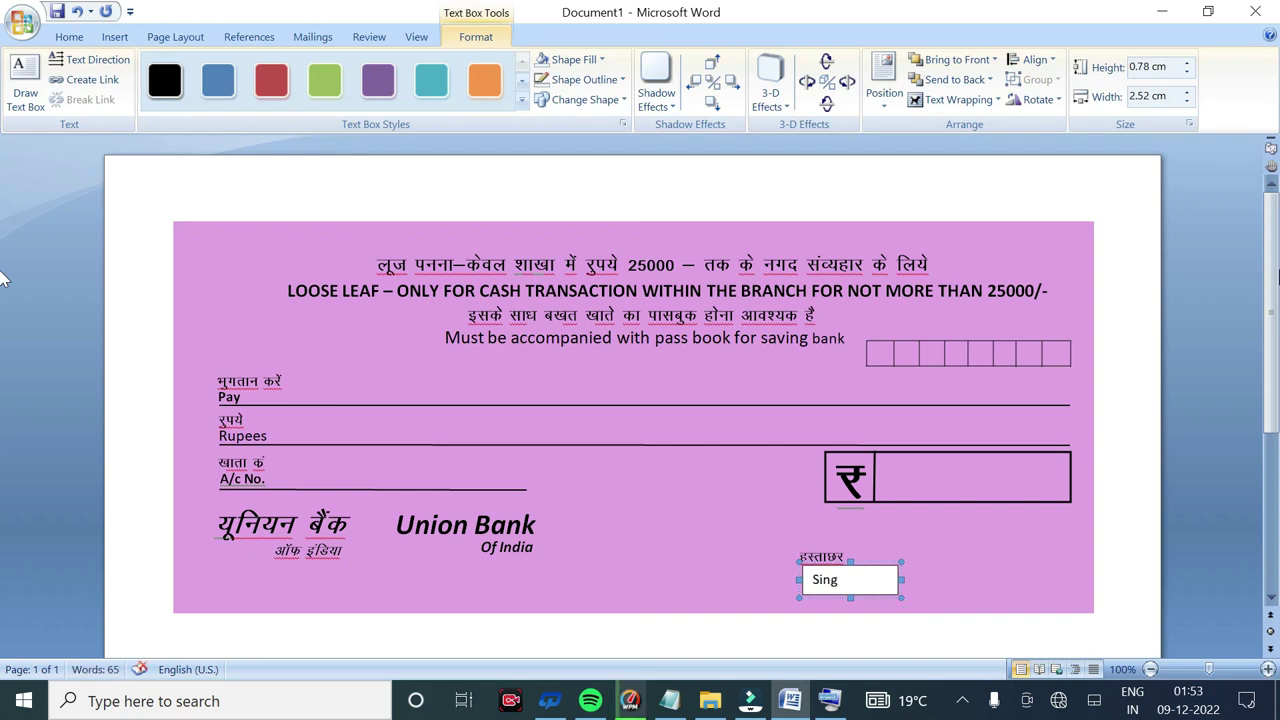
text(ature)
key(ctrl+a)
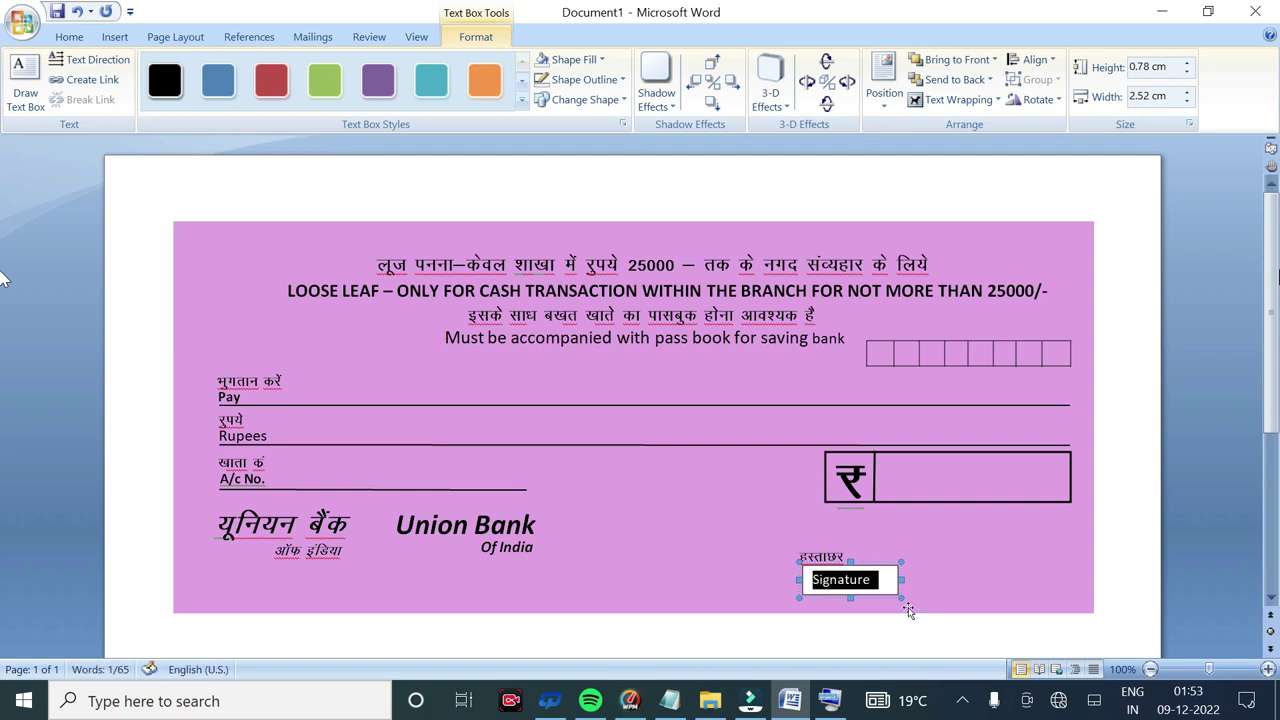
click(69, 36)
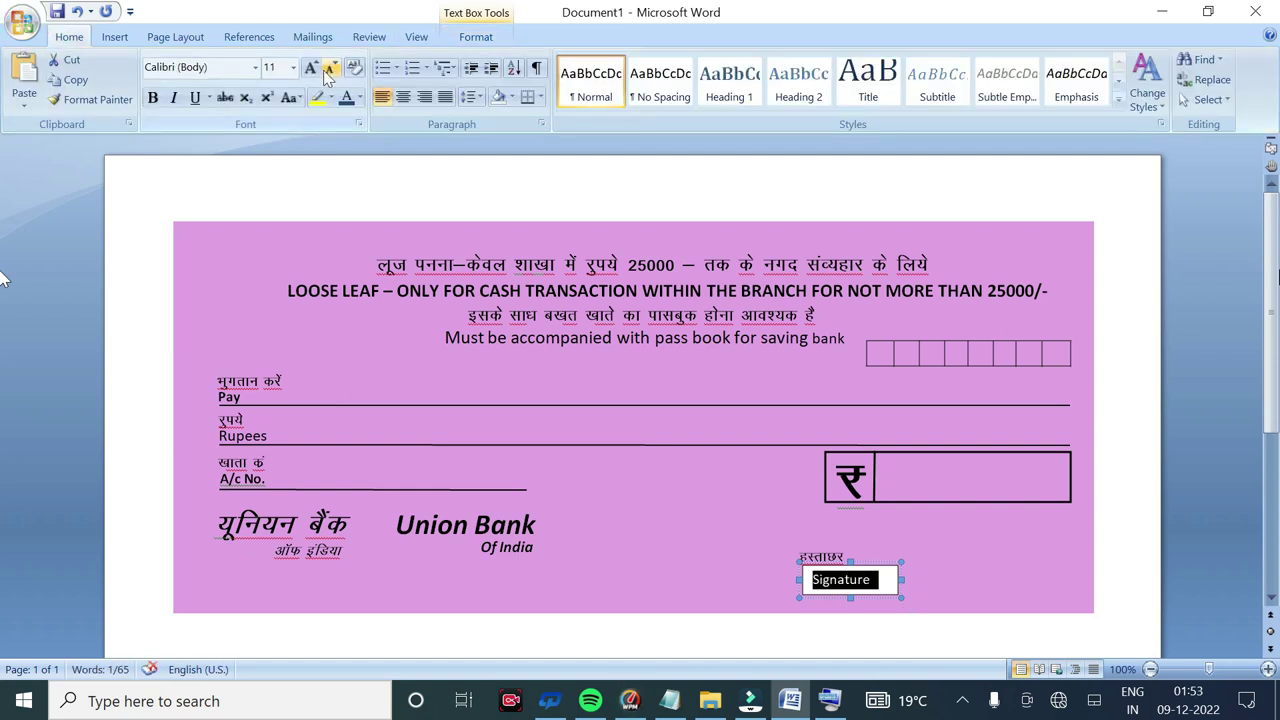
click(476, 36)
click(574, 59)
click(505, 243)
click(605, 85)
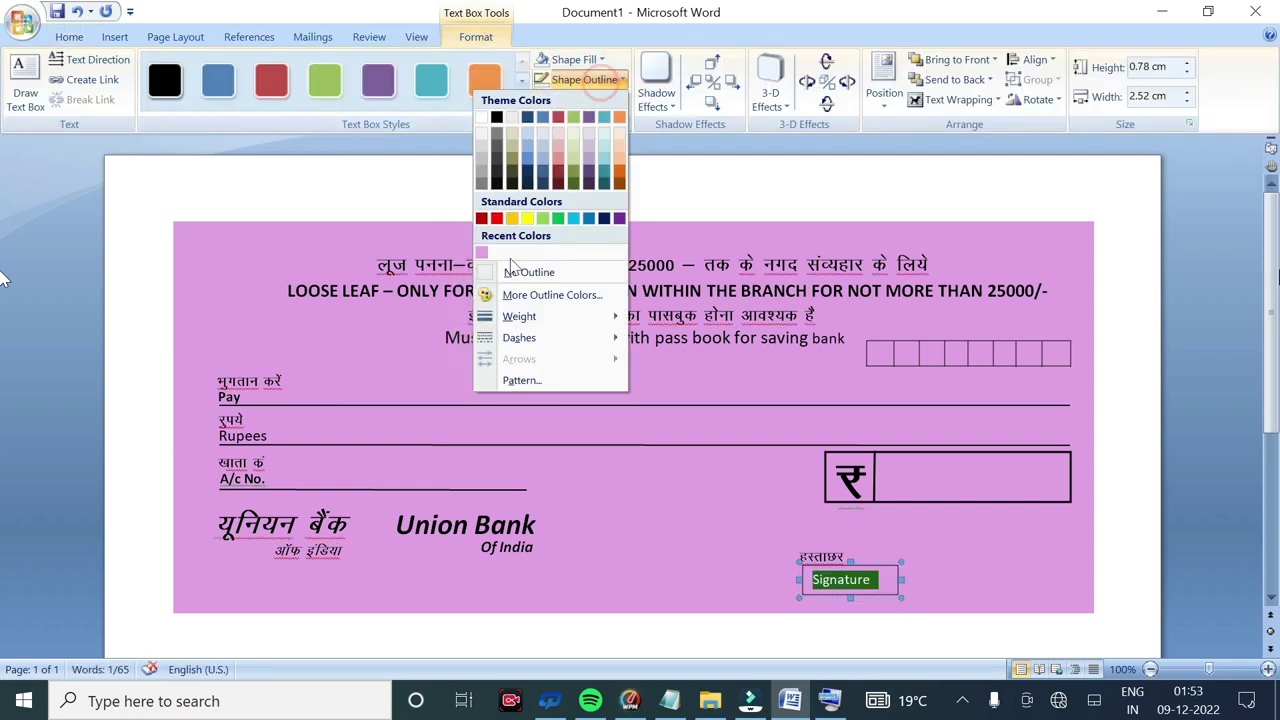
click(507, 265)
Nudge the Signature and हस्ताक्षर labels down and left together
click(876, 598)
click(878, 598)
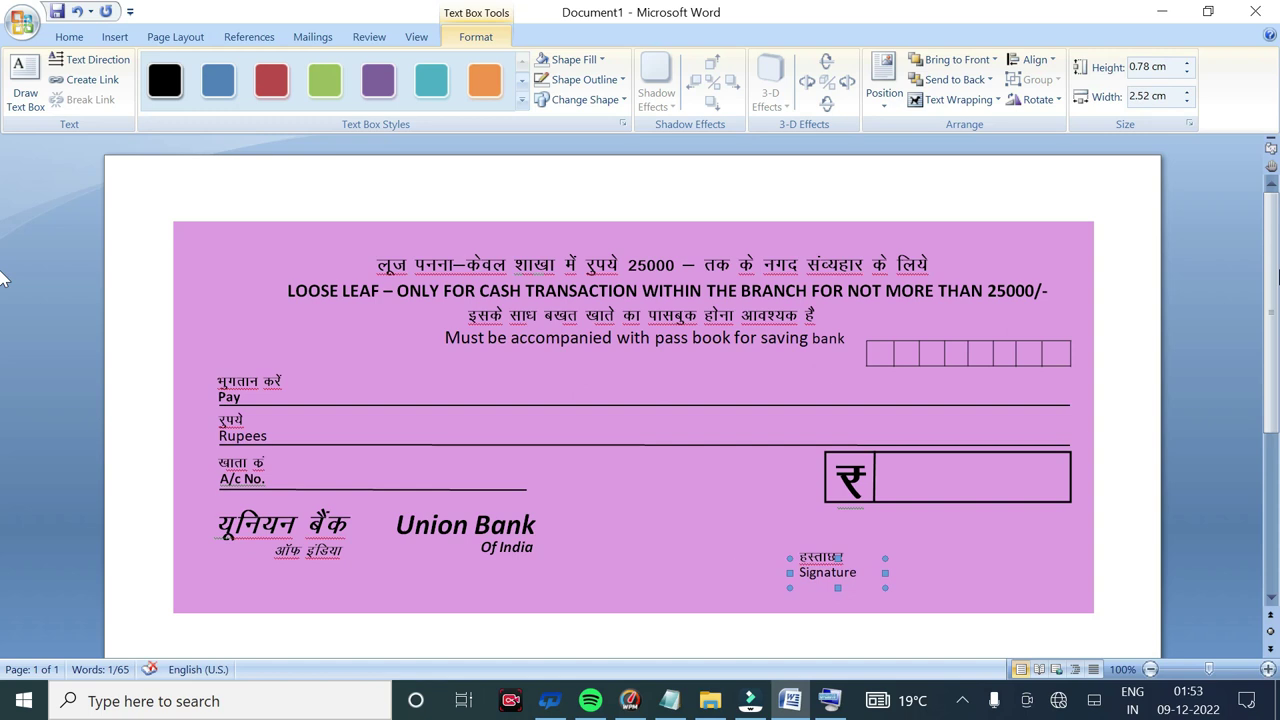
key(ctrl+Down)
key(ctrl+Down)
key(ctrl+Down)
key(ctrl+Down)
key(ctrl+Down)
key(ctrl+Down)
key(ctrl+Down)
key(ctrl+Down)
key(ctrl+Down)
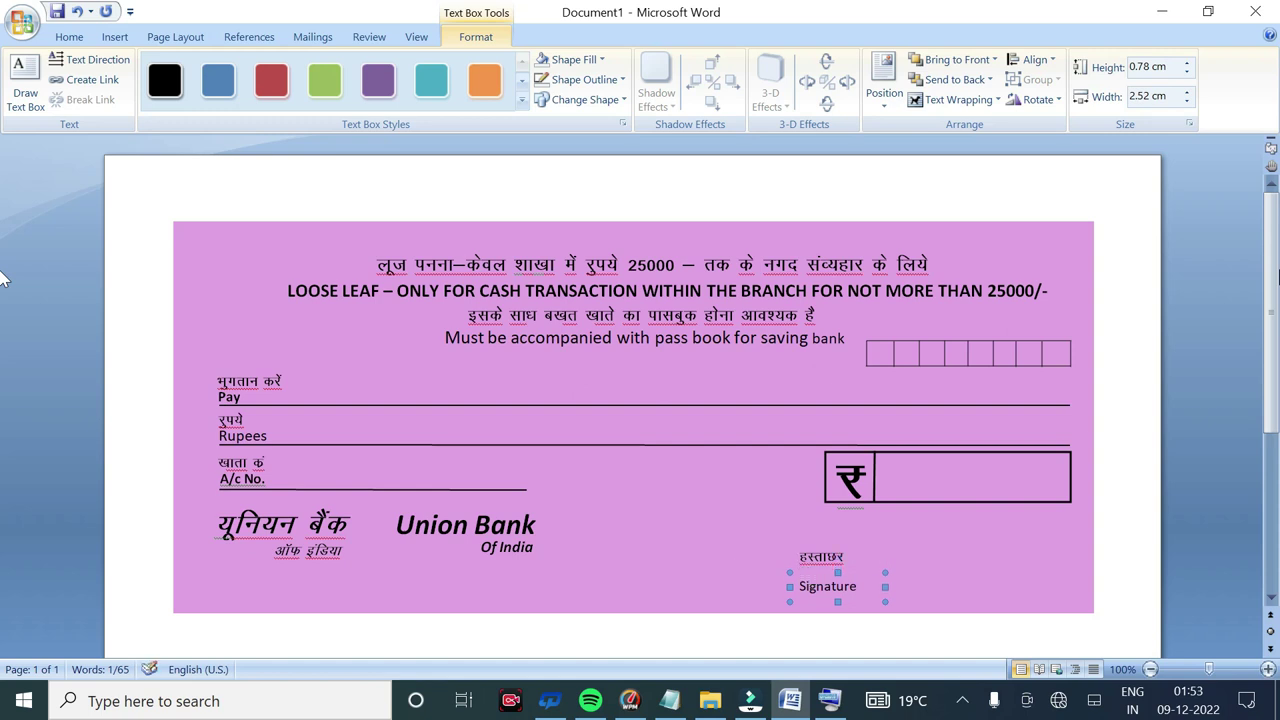
shift+click(822, 545)
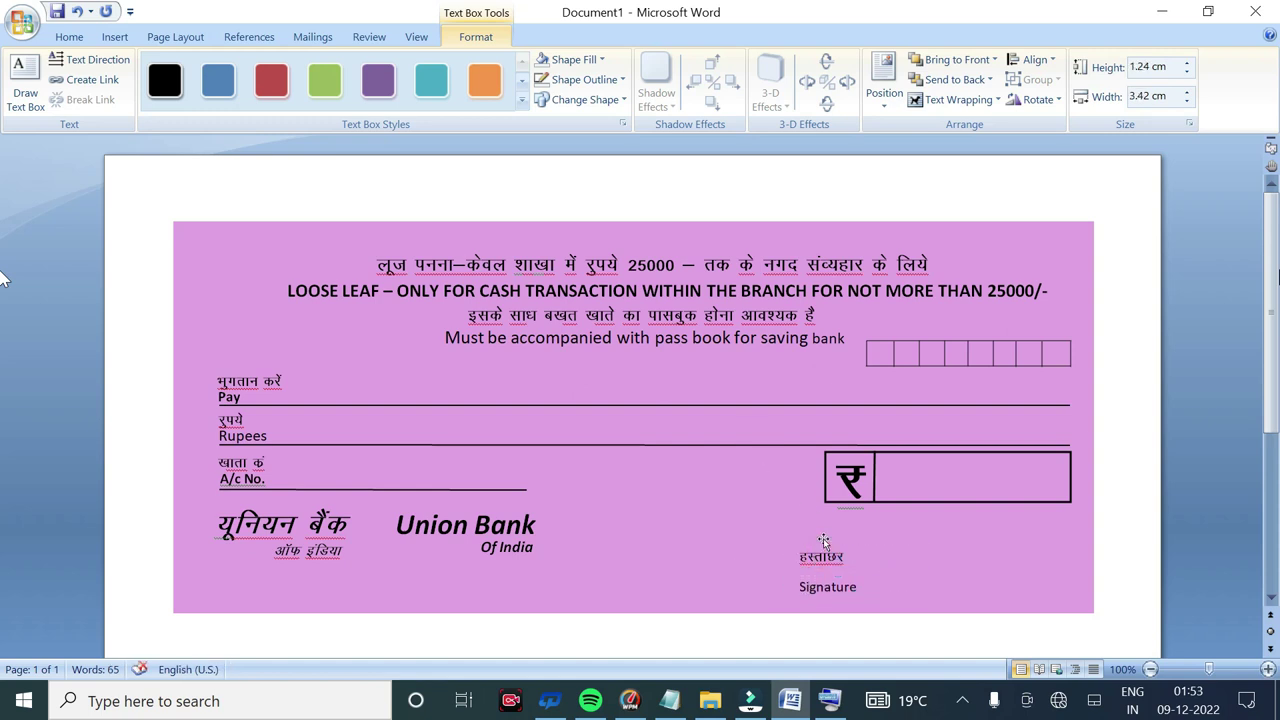
key(ctrl+Down)
key(ctrl+Down)
key(ctrl+Down)
key(ctrl+Down)
key(ctrl+Down)
key(ctrl+Down)
key(ctrl+Down)
key(ctrl+Left)
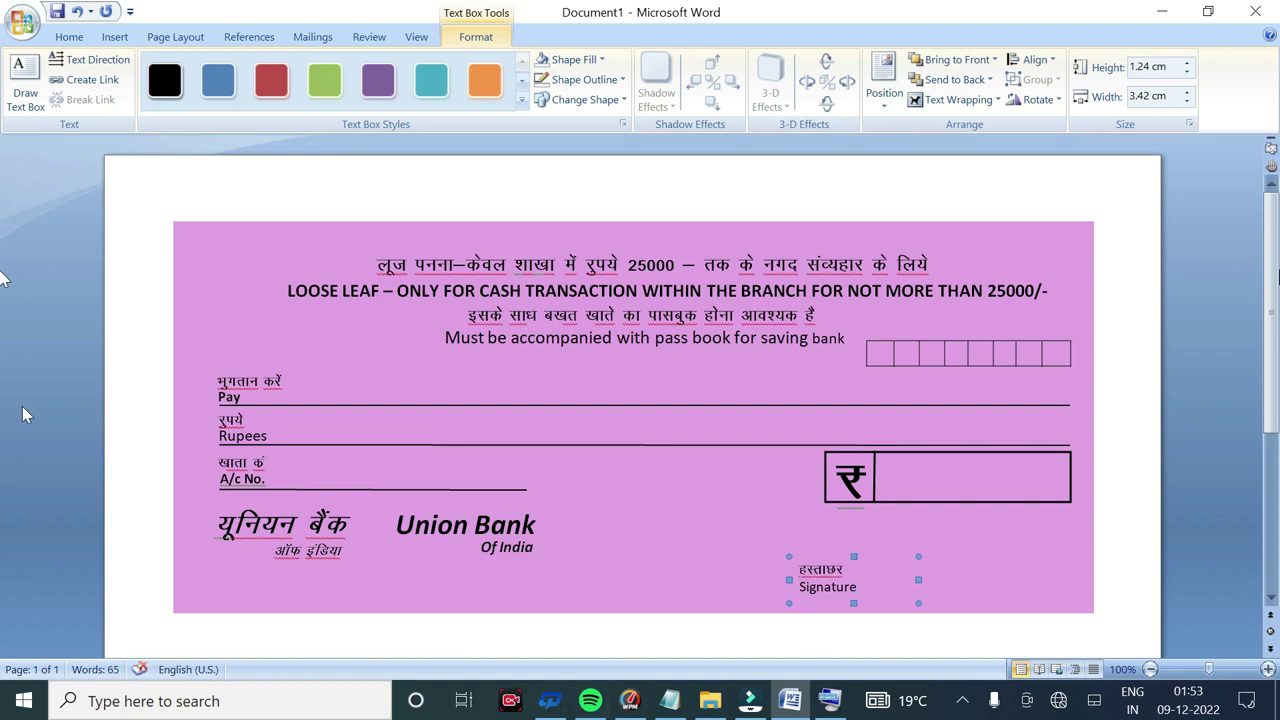
Draw a 2¼ pt horizontal line under 'Signature' reaching the cheque's right edge
click(25, 430)
click(114, 37)
click(269, 80)
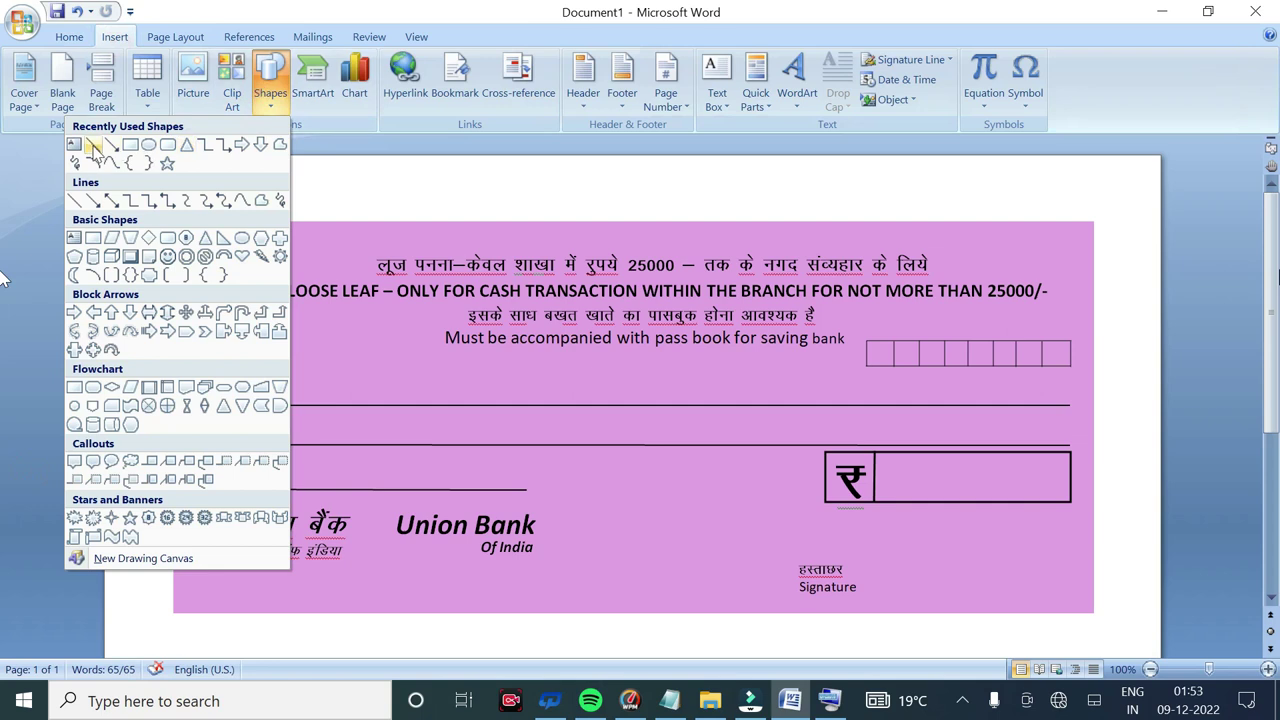
click(112, 146)
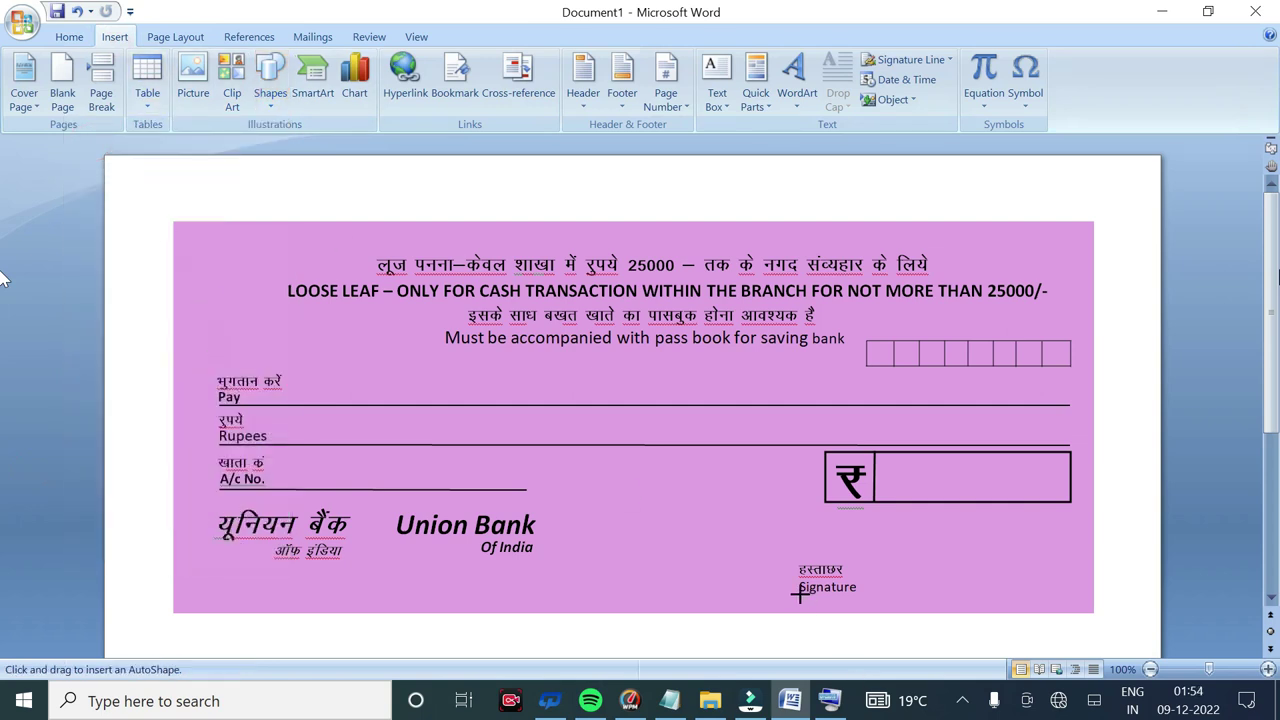
mouse_move(800, 596)
mouse_down()
mouse_move(1082, 603)
mouse_move(1069, 595)
mouse_up()
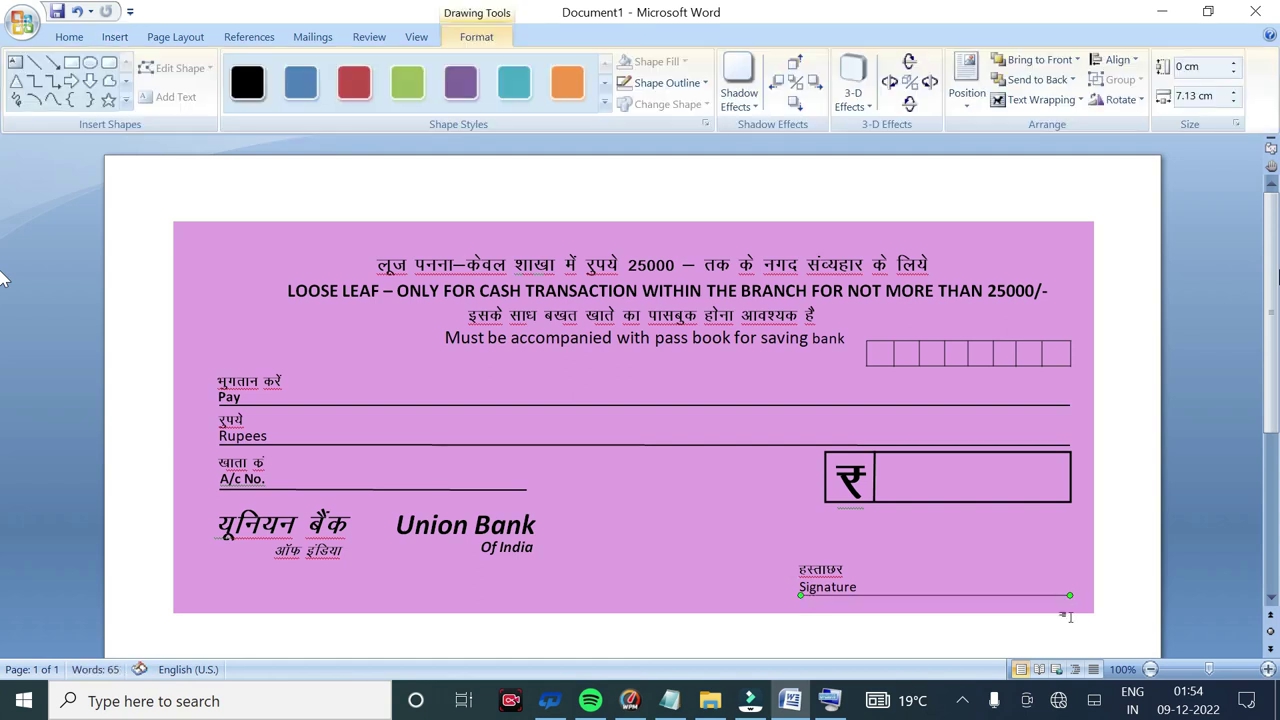
click(667, 83)
mouse_move(630, 319)
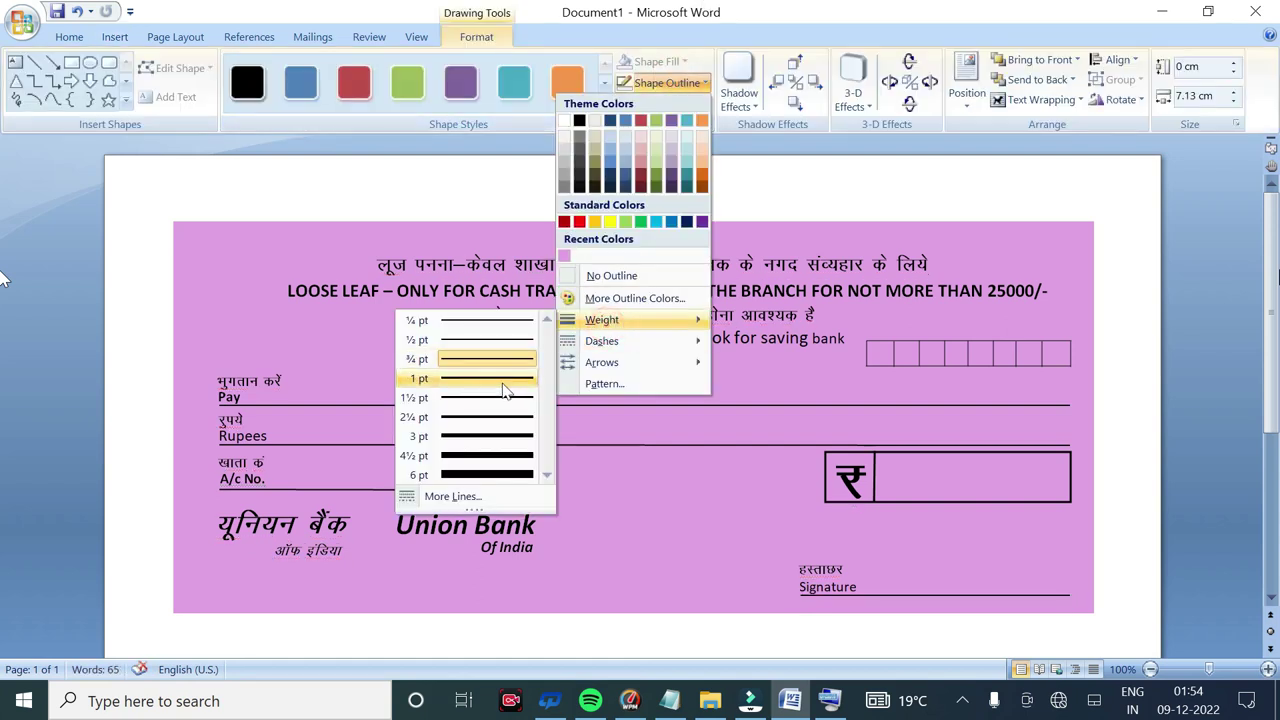
click(497, 417)
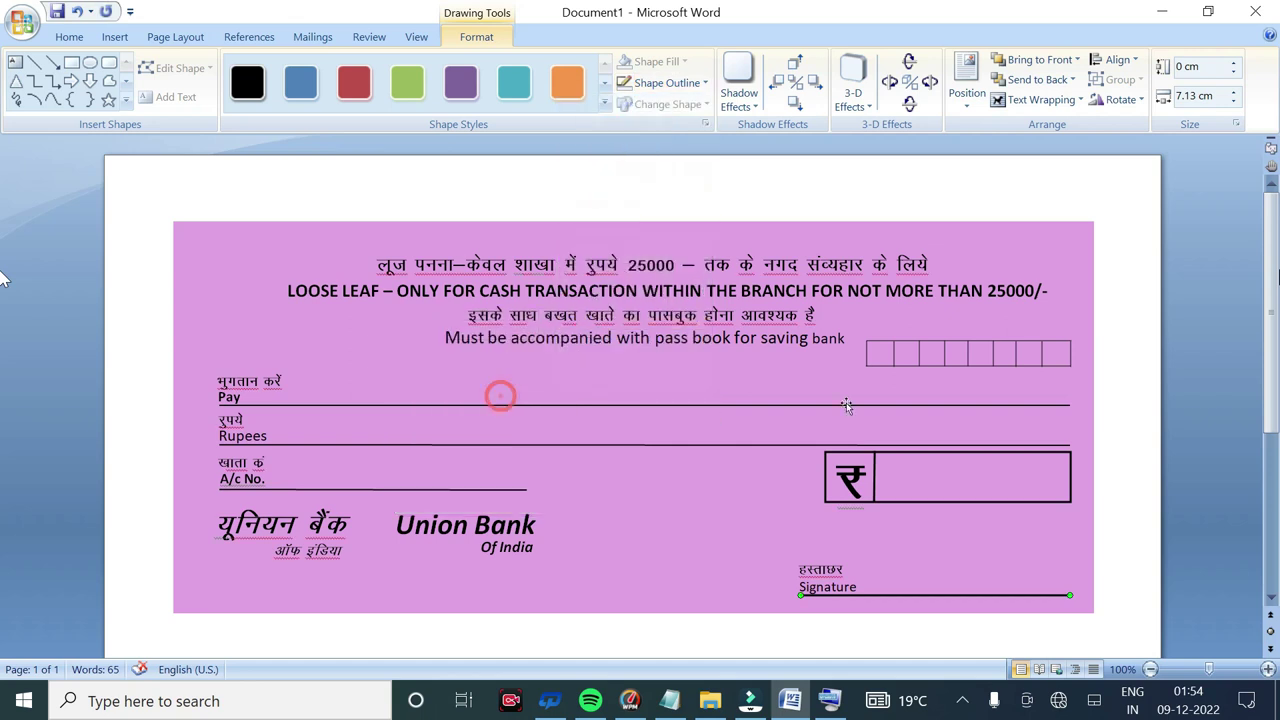
click(1210, 376)
click(114, 36)
Draw a text box below the bank logo and type 'LOOSE LEAF No.' in it
click(270, 80)
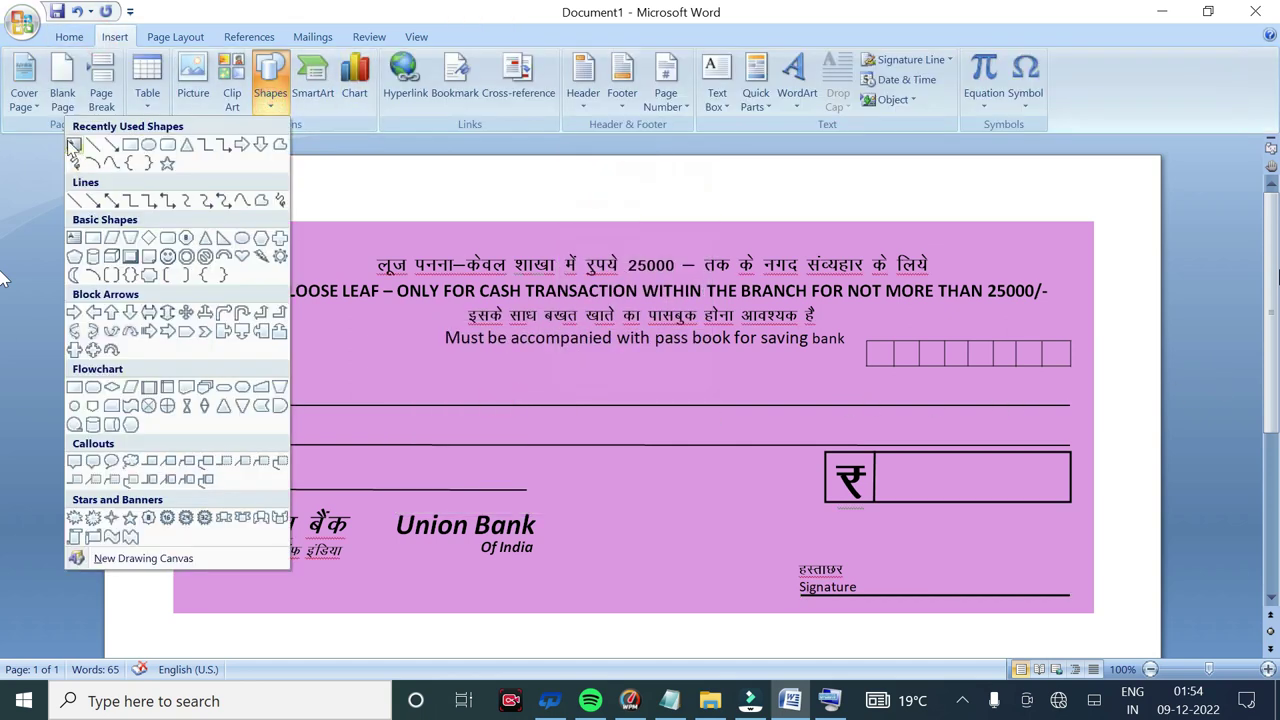
click(72, 150)
mouse_move(200, 582)
mouse_down()
mouse_move(344, 594)
mouse_move(270, 602)
mouse_up()
click(225, 573)
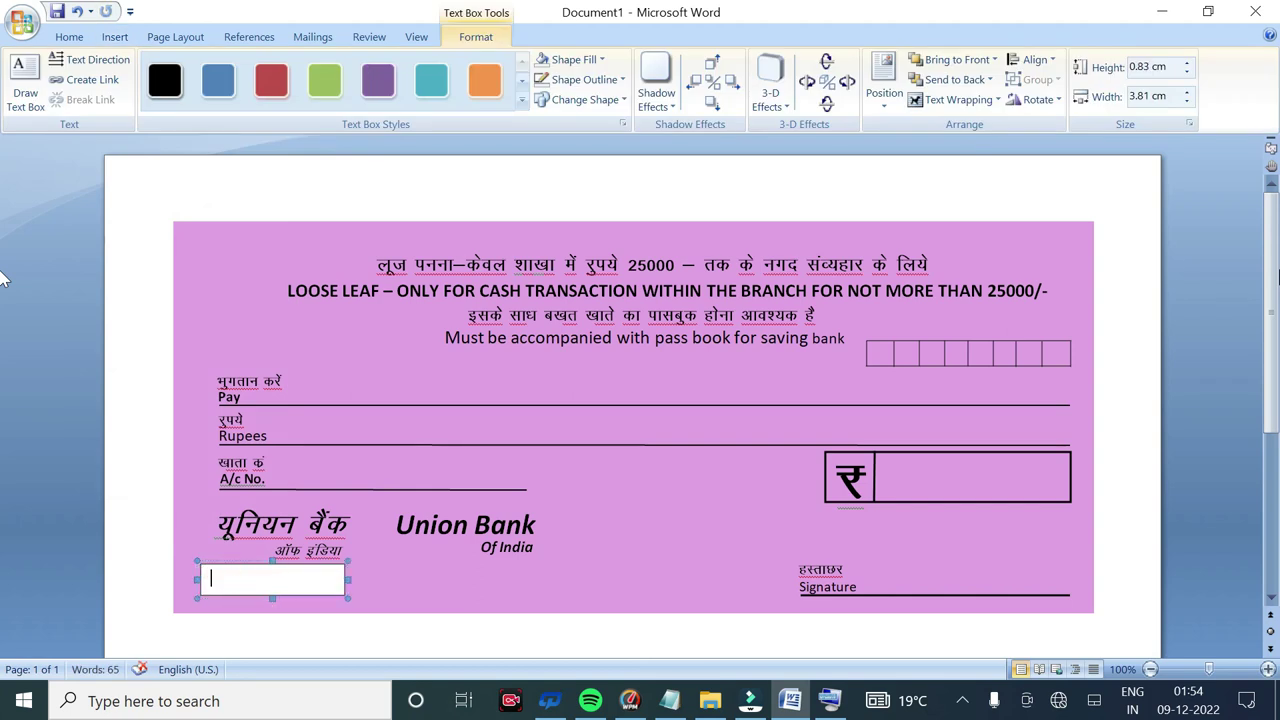
text(LOSE)
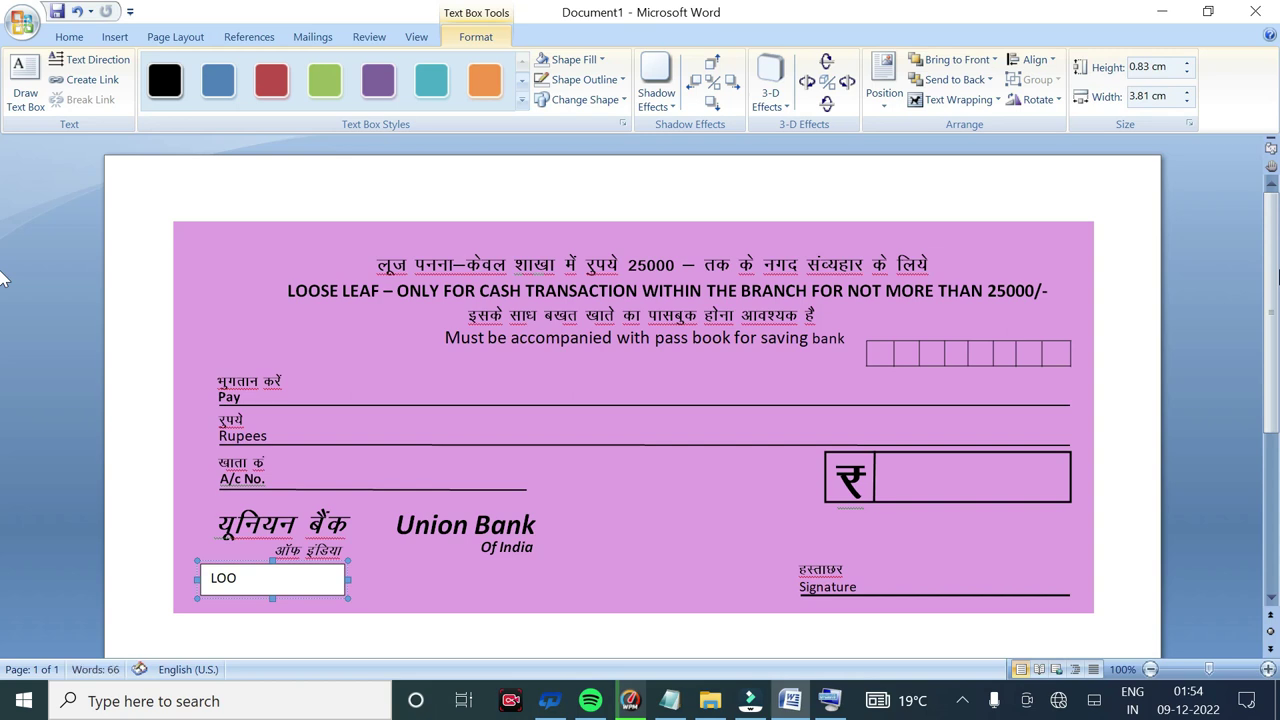
text( LE)
text(AF)
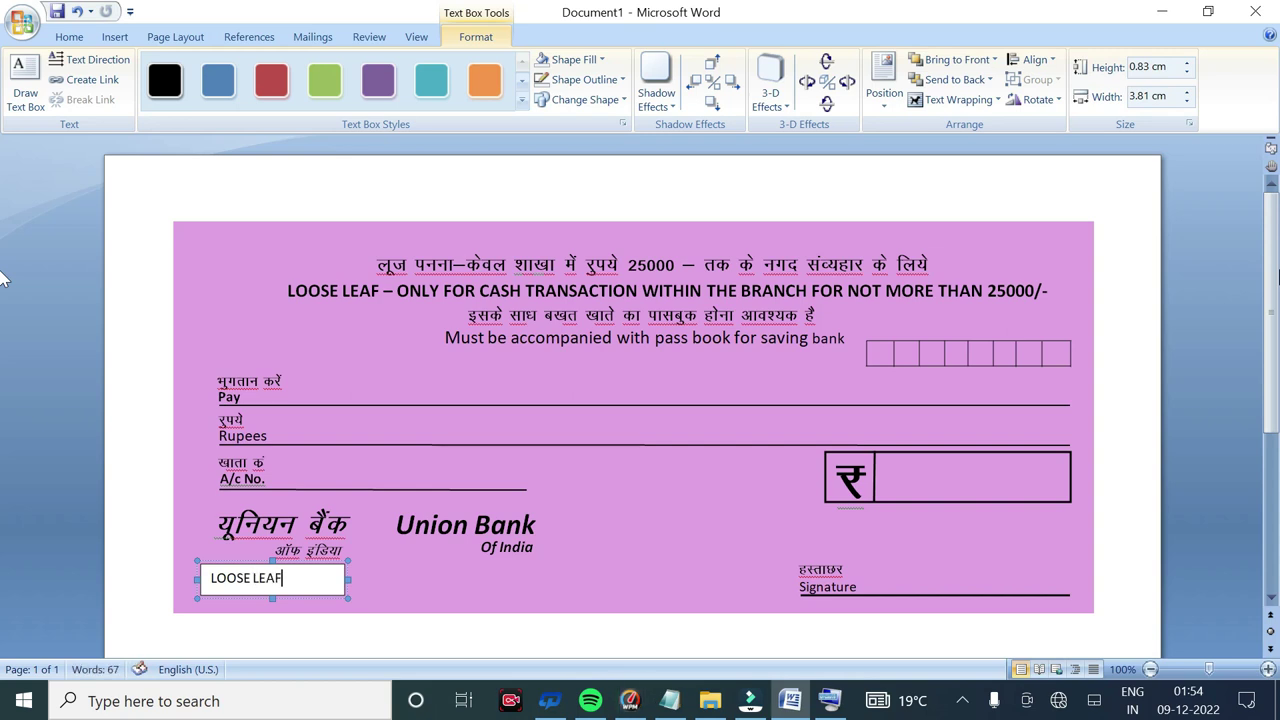
text( No.)
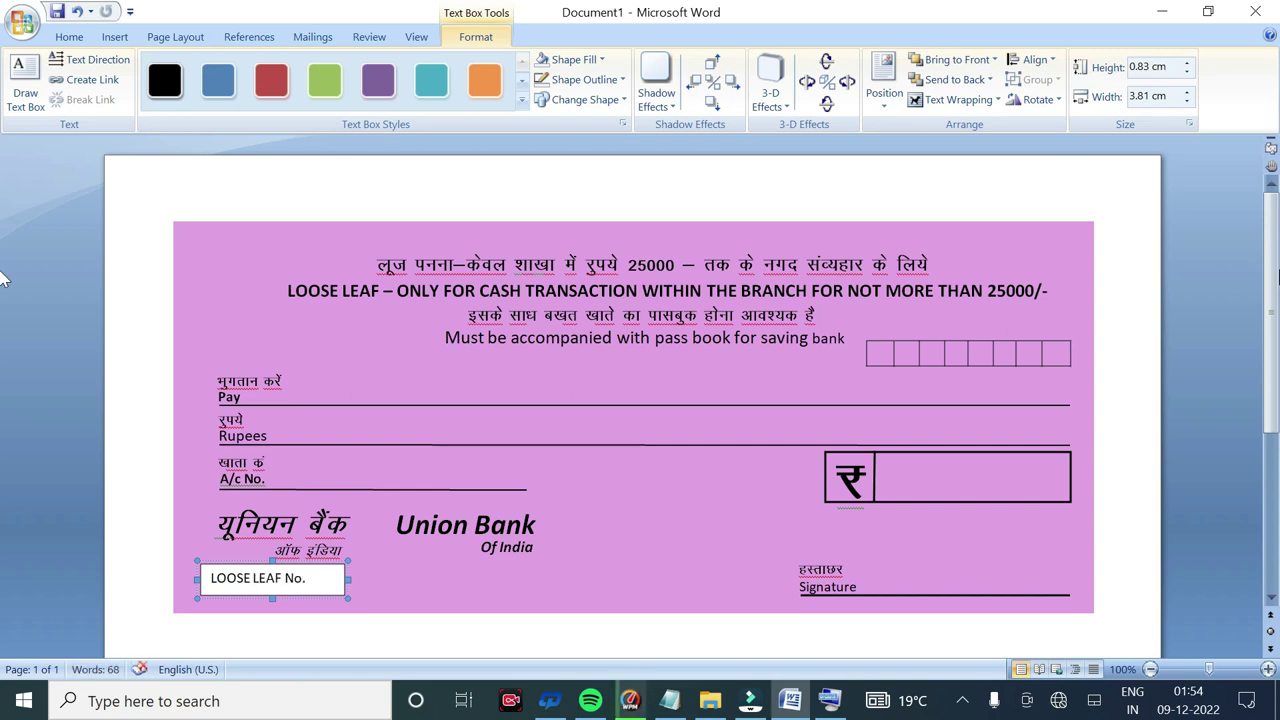
Give the LOOSE LEAF No. text box no fill and no outline
click(568, 59)
click(505, 252)
click(584, 79)
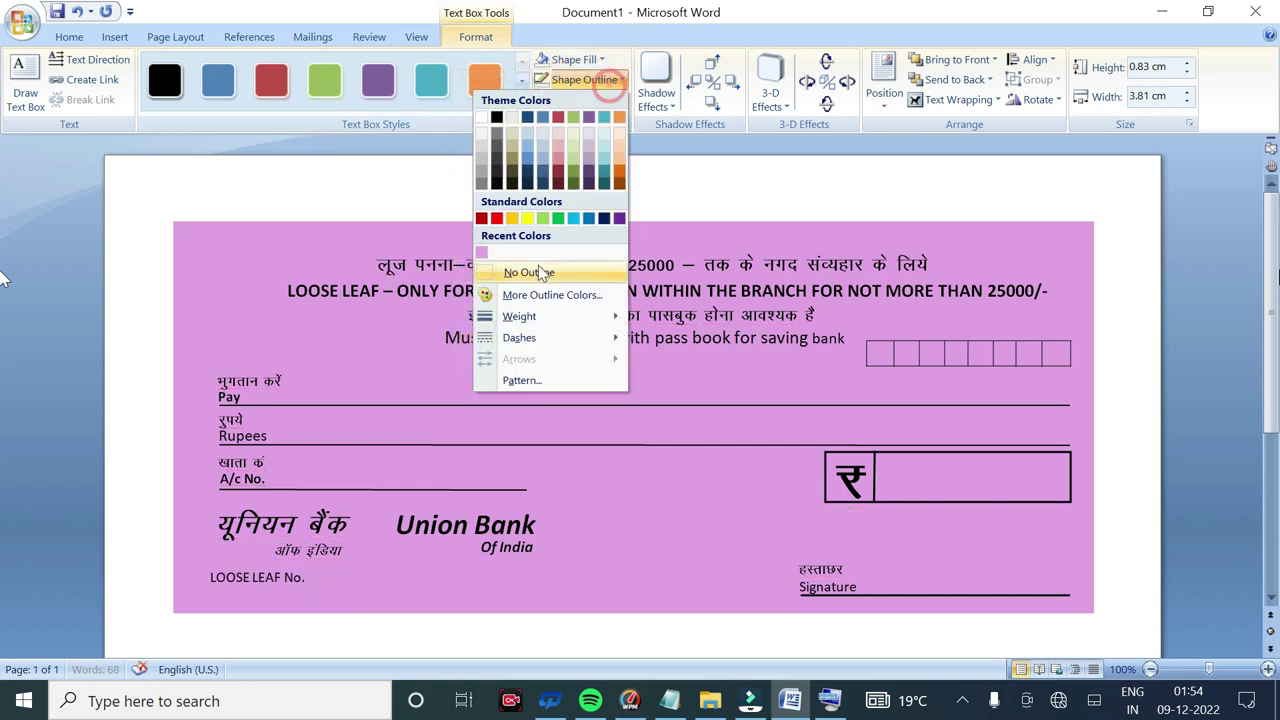
click(541, 274)
Make the LOOSE LEAF No. text bold and nudge the label down slightly
drag(210, 578, 315, 578)
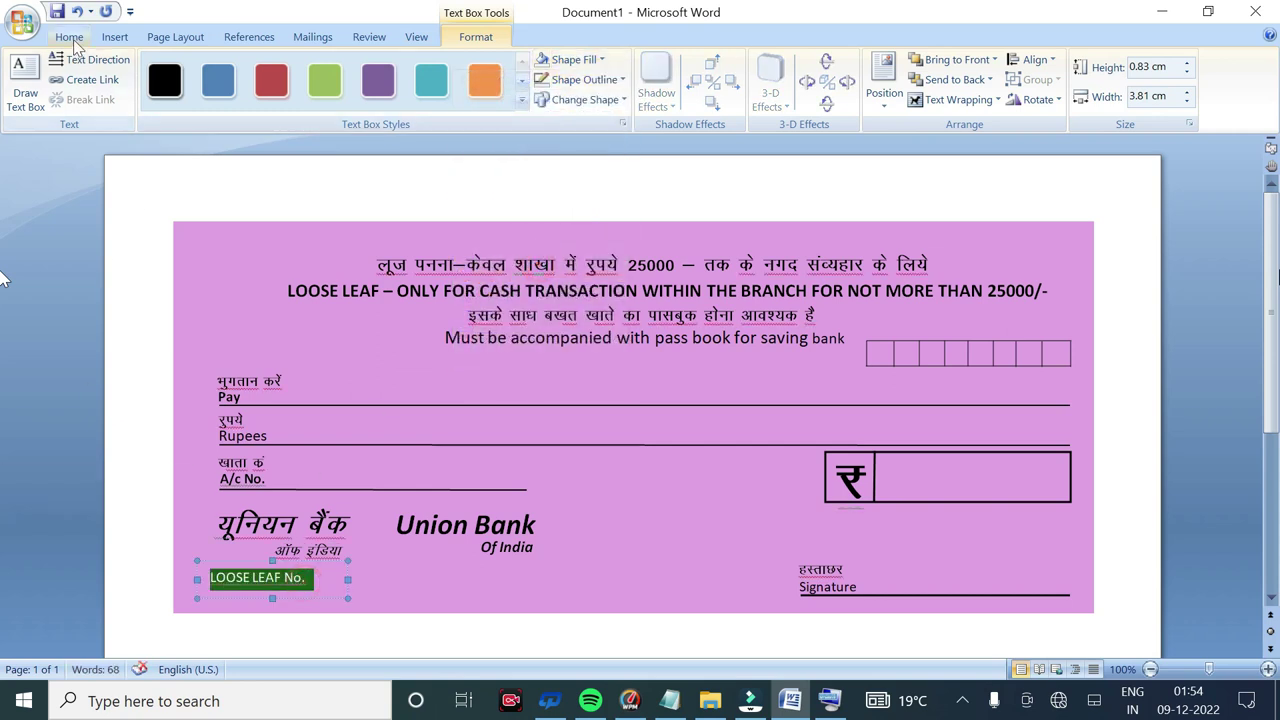
click(69, 36)
click(312, 590)
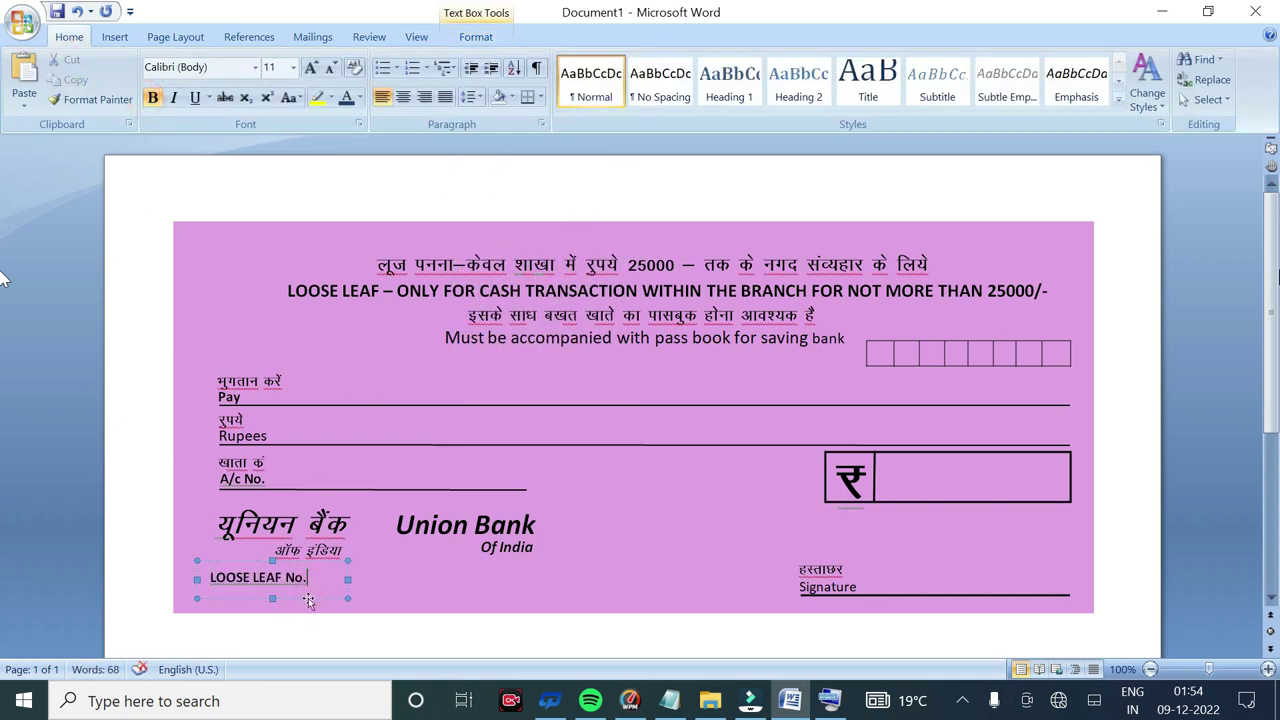
click(309, 599)
key(ctrl+Down)
key(ctrl+Down)
key(ctrl+Down)
key(ctrl+Down)
key(ctrl+Down)
key(ctrl+Down)
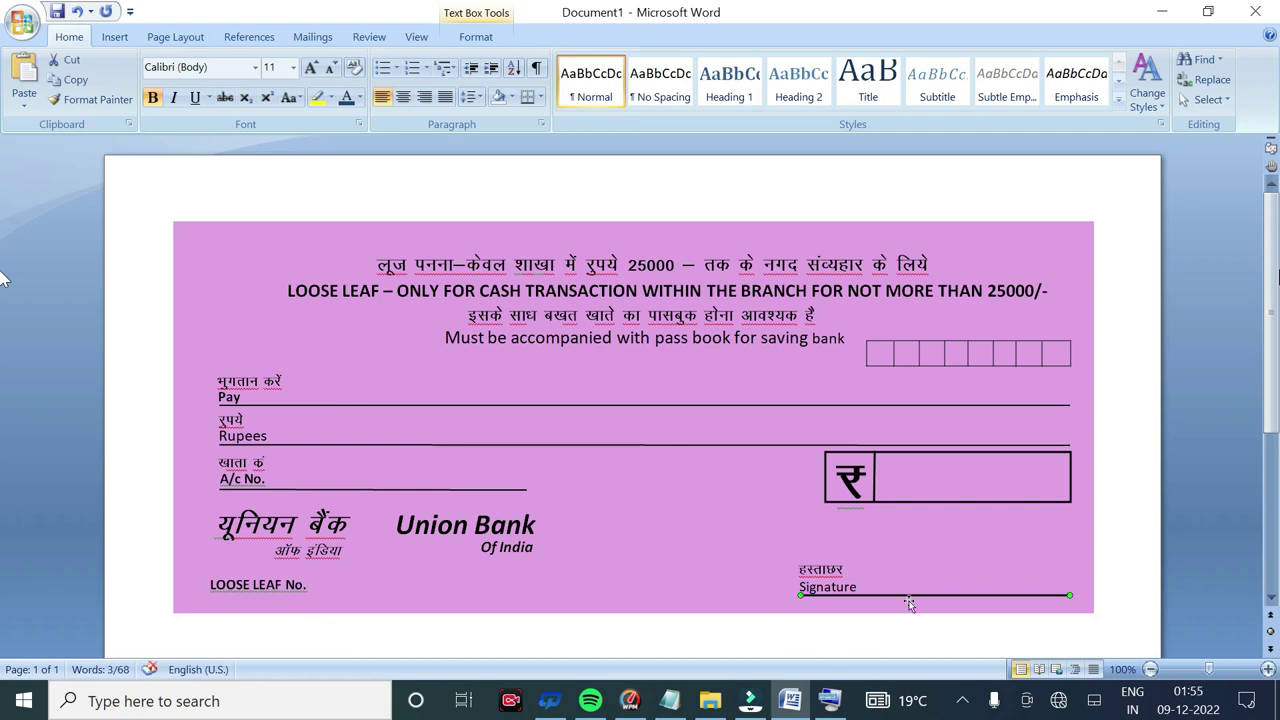
Duplicate the signature line and place the copy under the LOOSE LEAF No. label
click(909, 600)
key(Down)
key(Right)
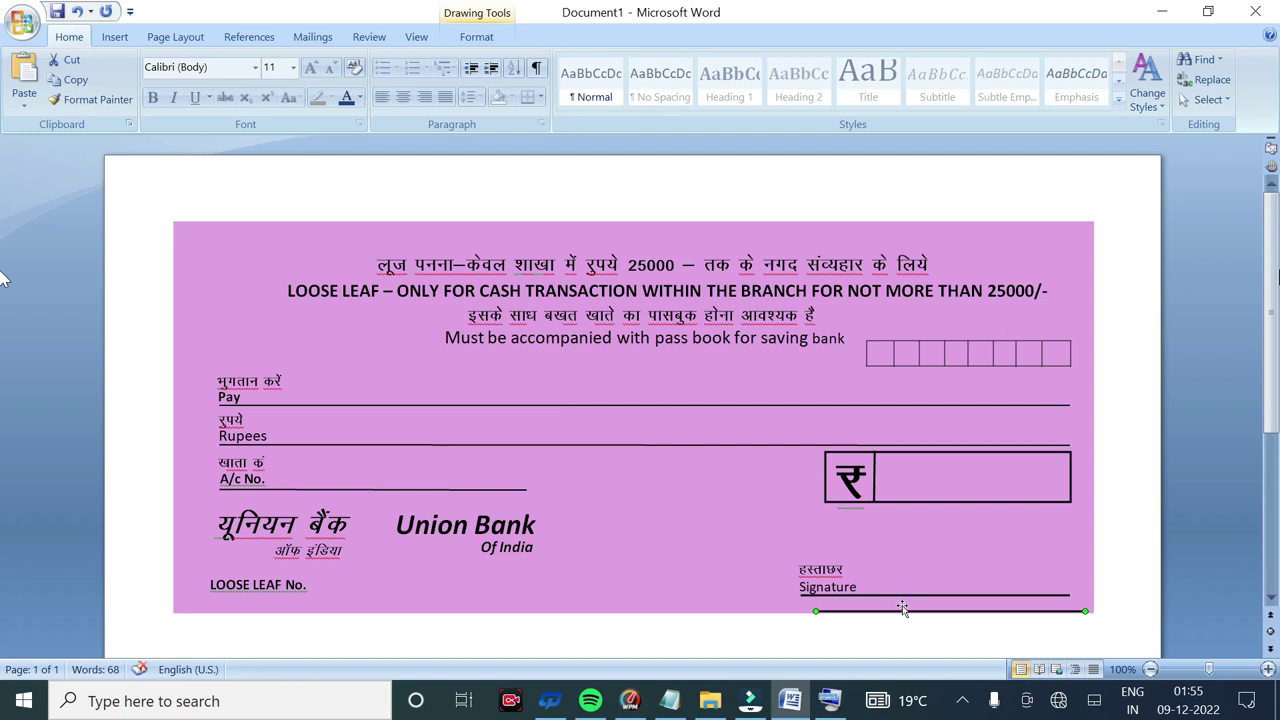
drag(907, 611, 298, 584)
key(ctrl+Down)
key(ctrl+Down)
key(ctrl+Down)
key(ctrl+Down)
key(ctrl+Down)
key(ctrl+Down)
key(ctrl+Down)
key(ctrl+Down)
key(ctrl+Down)
key(ctrl+Down)
key(ctrl+Down)
key(ctrl+Down)
key(ctrl+Down)
key(ctrl+Down)
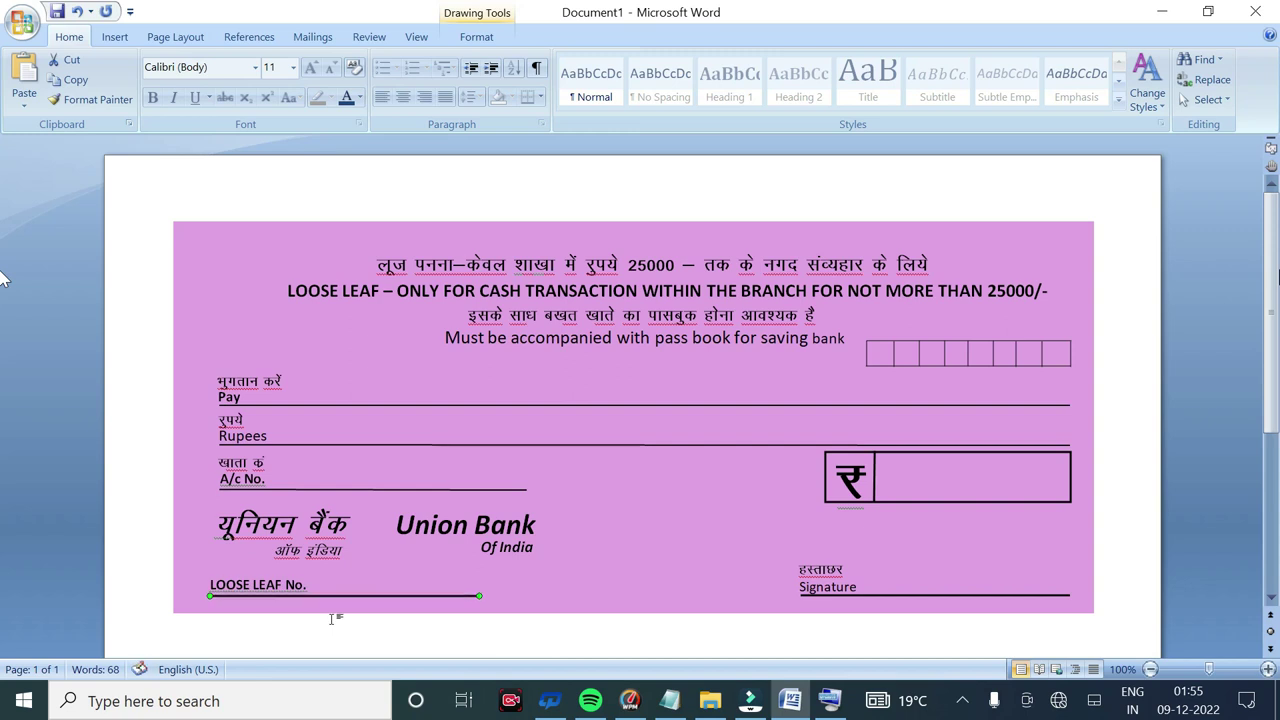
Pick the Text Box tool from the Insert shapes gallery
triple_click(83, 584)
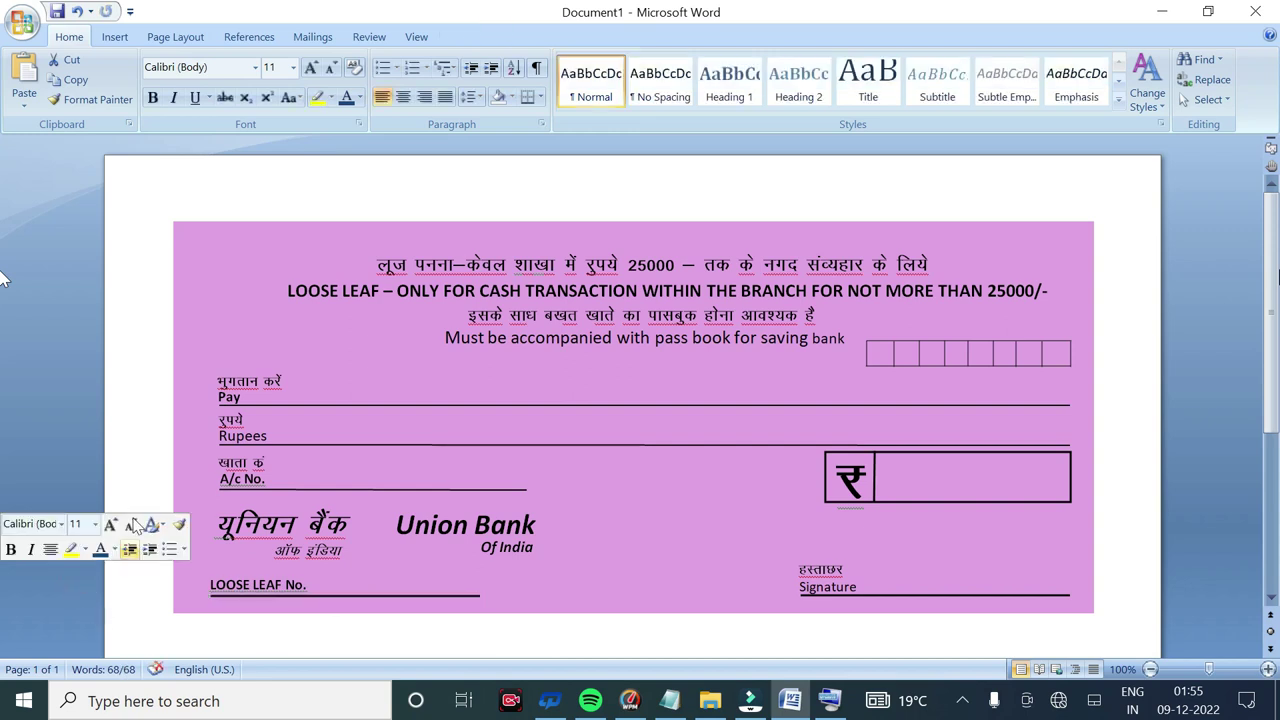
click(112, 37)
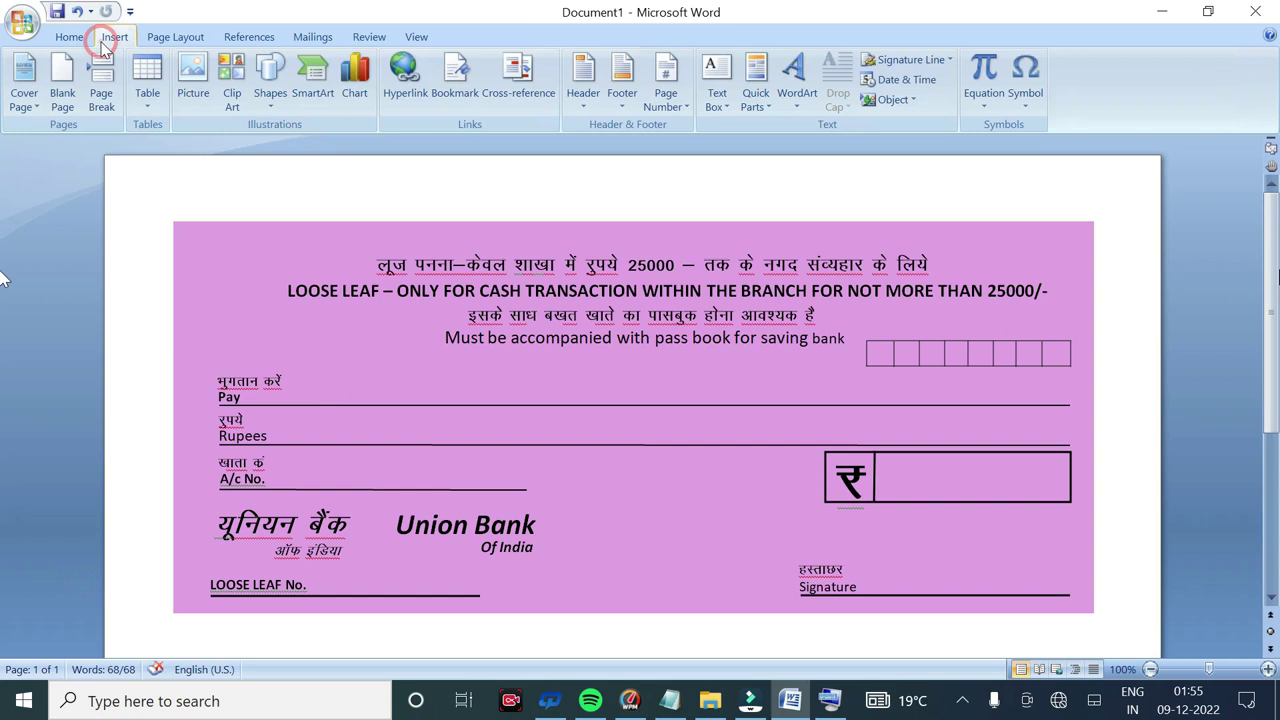
click(270, 80)
click(340, 177)
click(270, 80)
click(78, 145)
Draw a small text box after LOOSE LEAF No. with no fill and no outline
drag(320, 565, 362, 596)
click(590, 59)
click(530, 251)
click(585, 79)
click(520, 272)
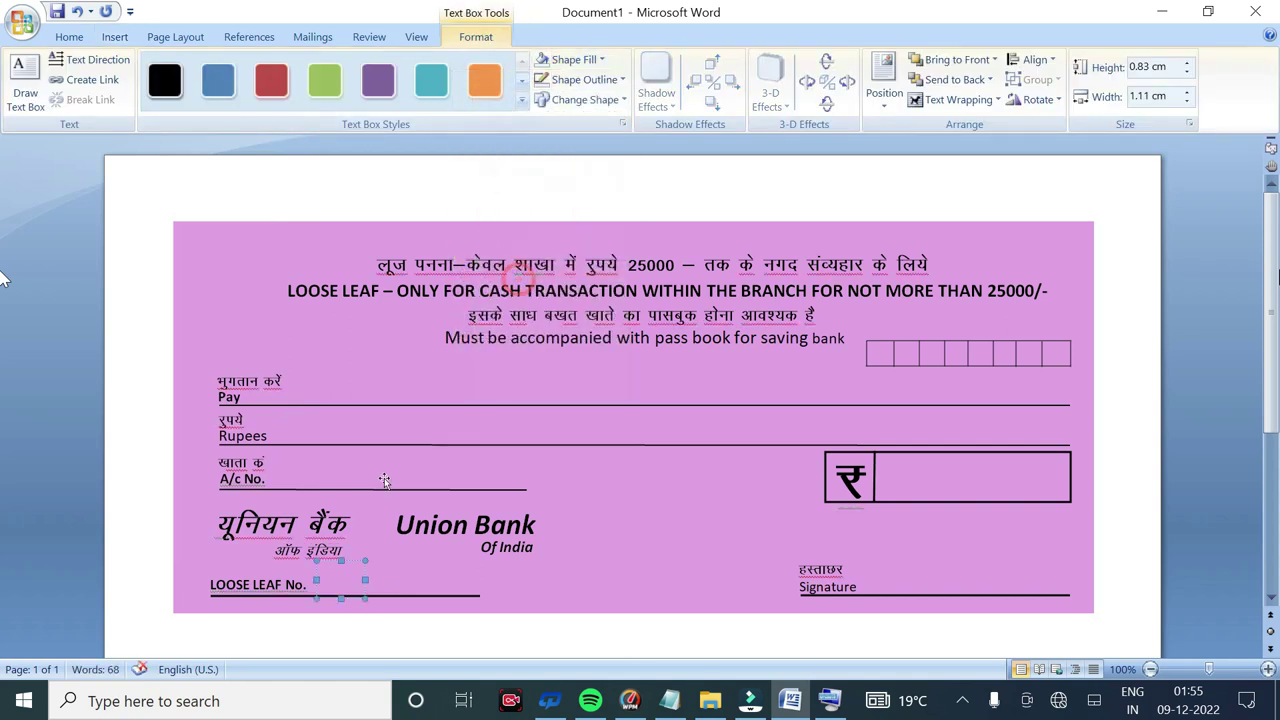
Type CZ in the new box and format it as 18 pt bold
text(0Z)
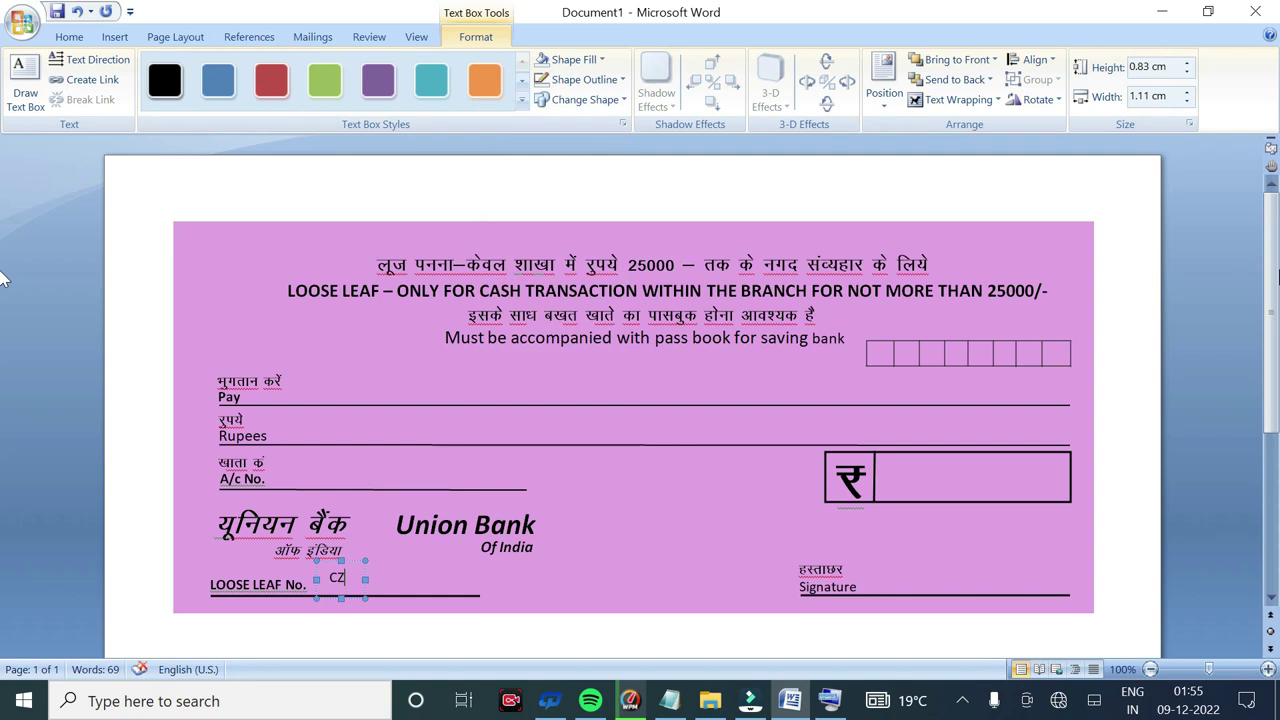
key(ctrl+a)
click(69, 36)
click(312, 72)
click(152, 97)
click(366, 596)
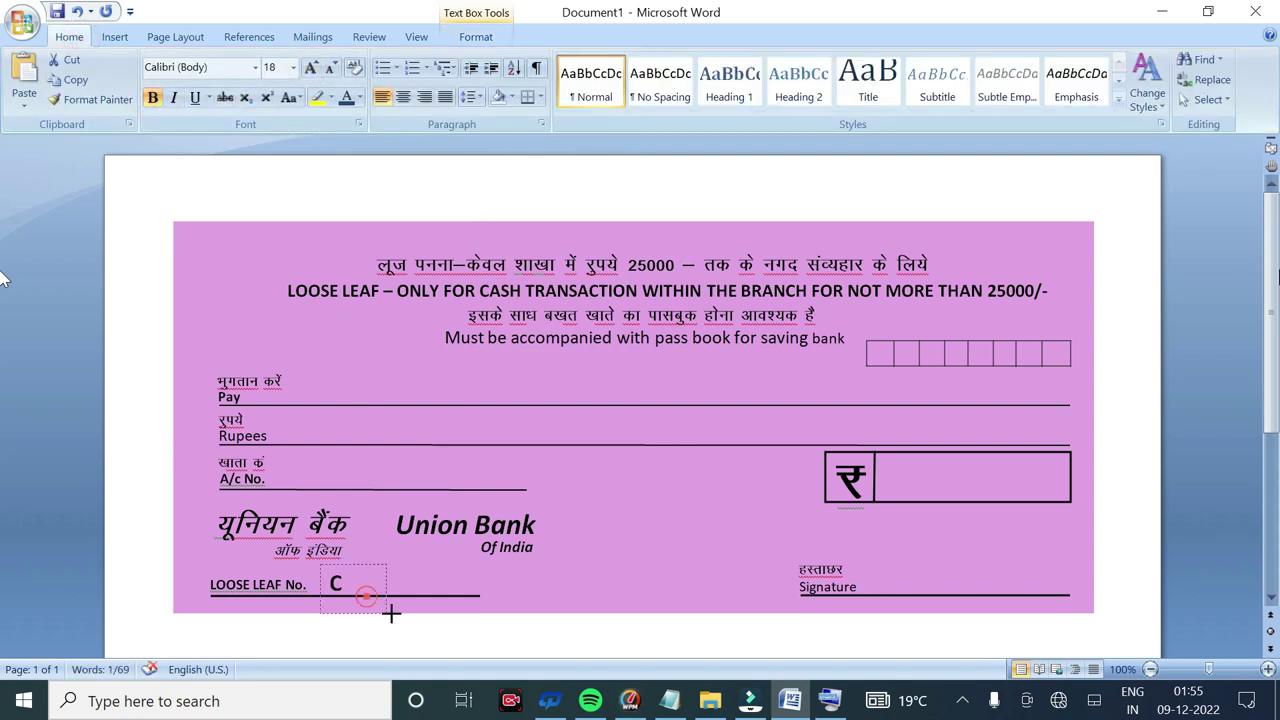
key(ctrl+z)
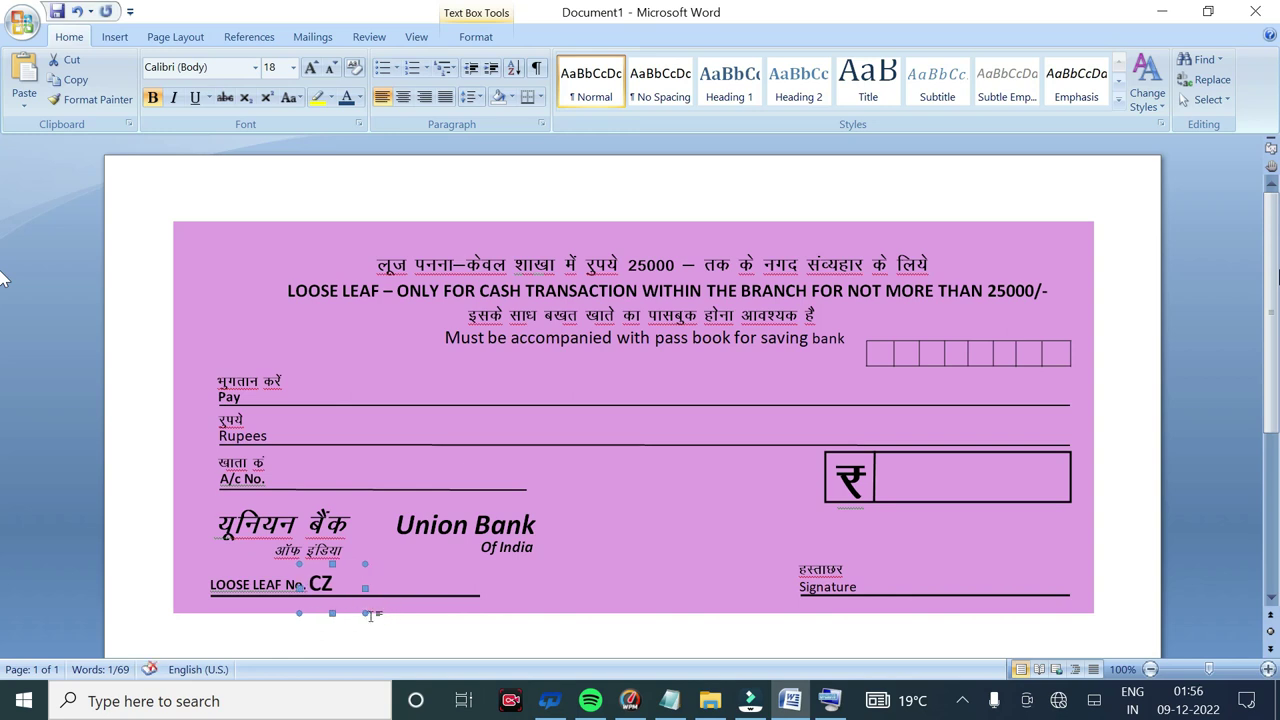